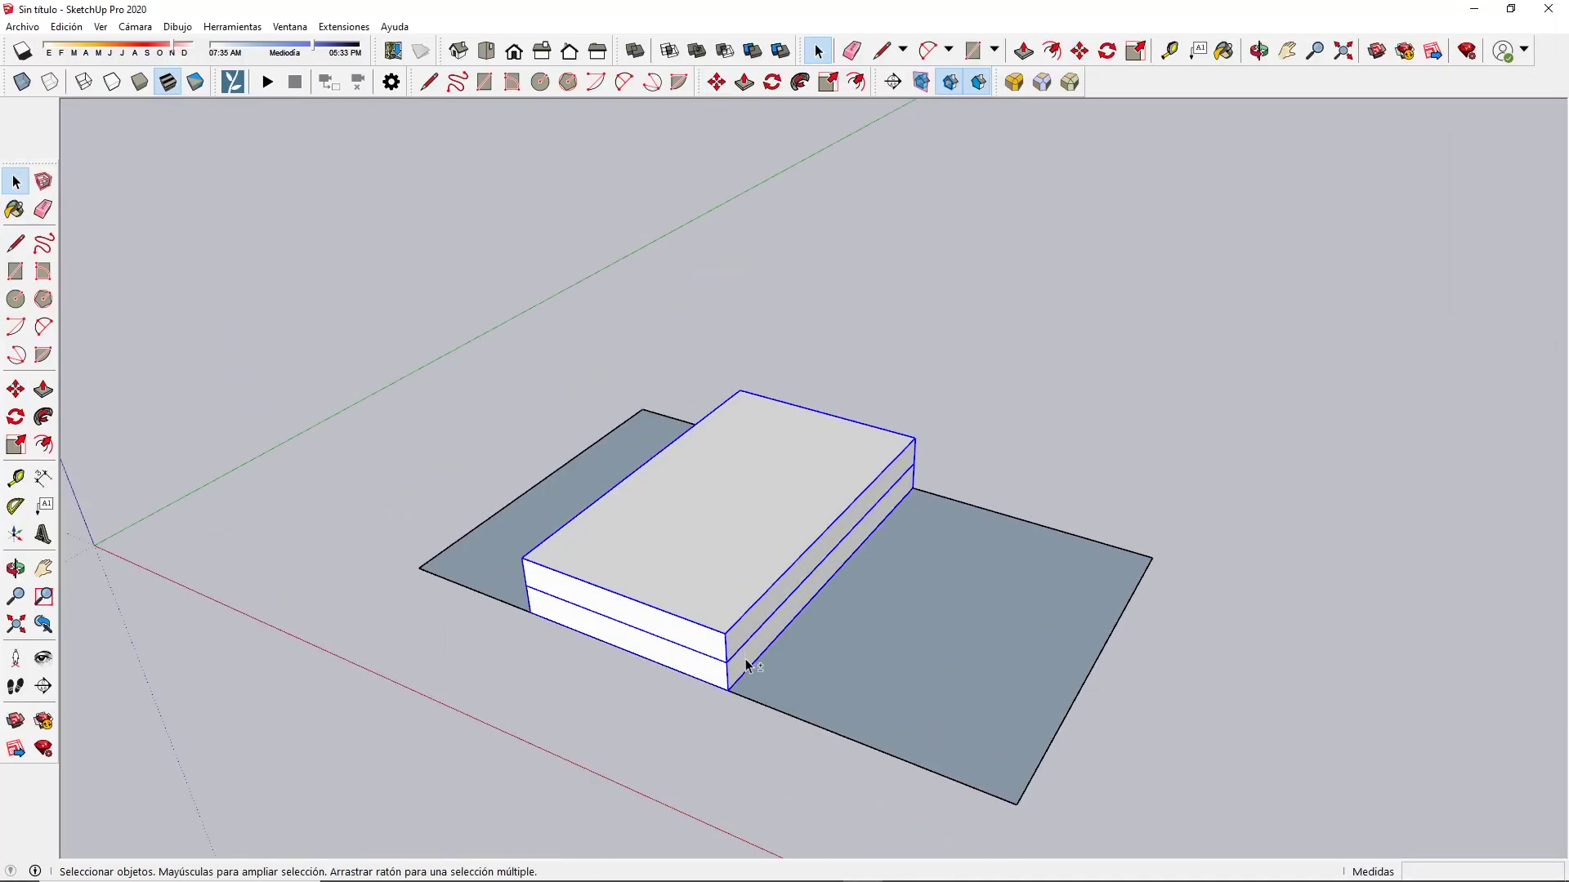
# Copy the floor slab upward into stacked storeys and flip the ground plot's faces with Invertir caras.
pyautogui.press('m')
pyautogui.click(746, 663)
pyautogui.press('ctrl')
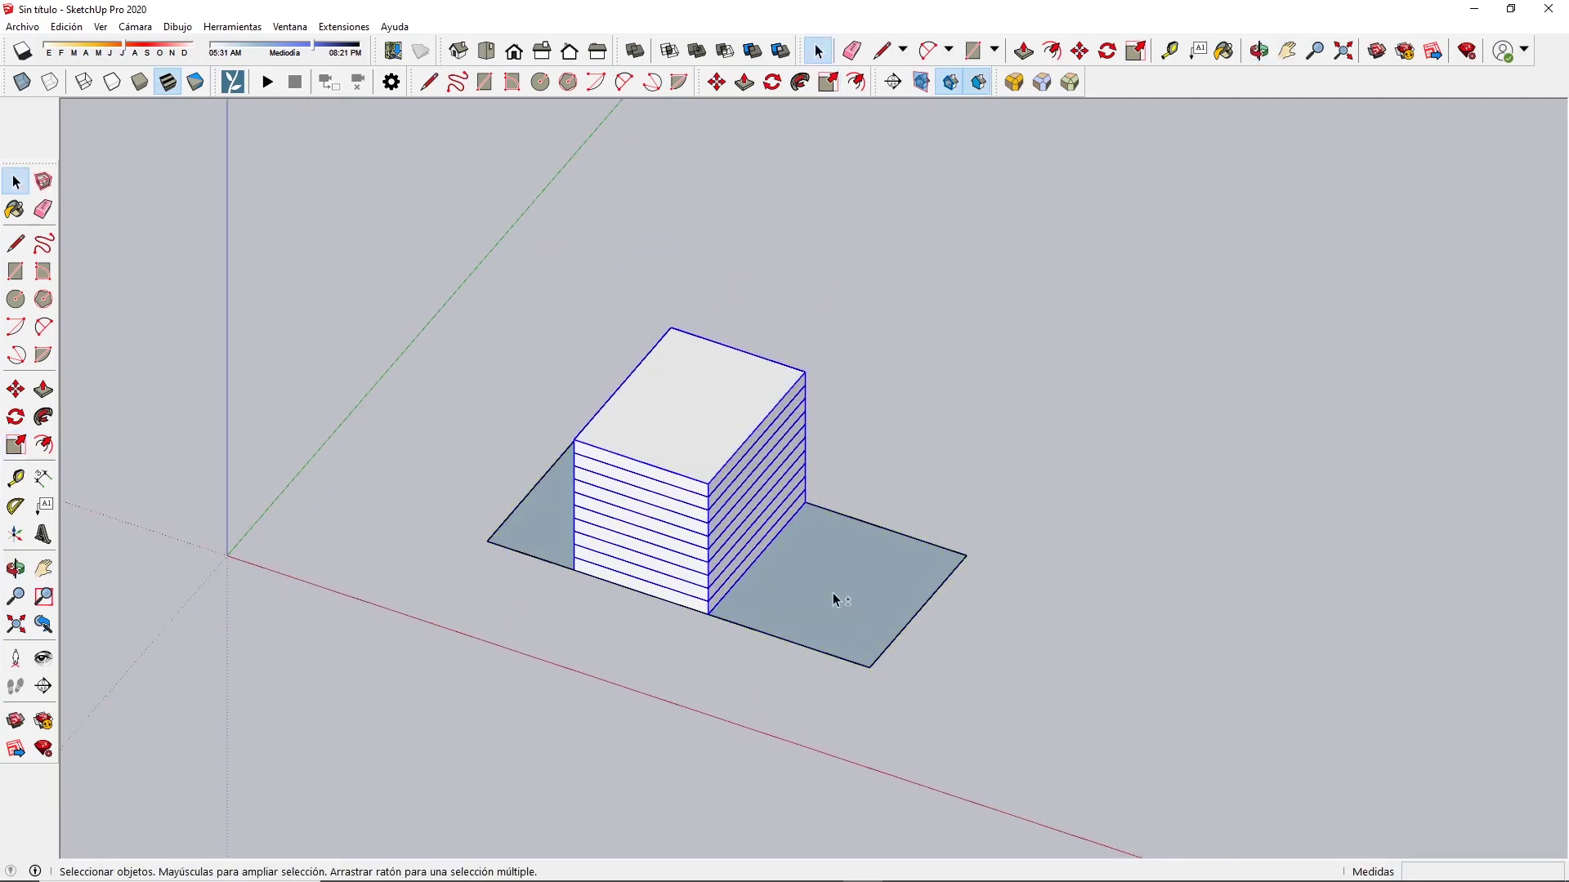
pyautogui.rightClick(854, 575)
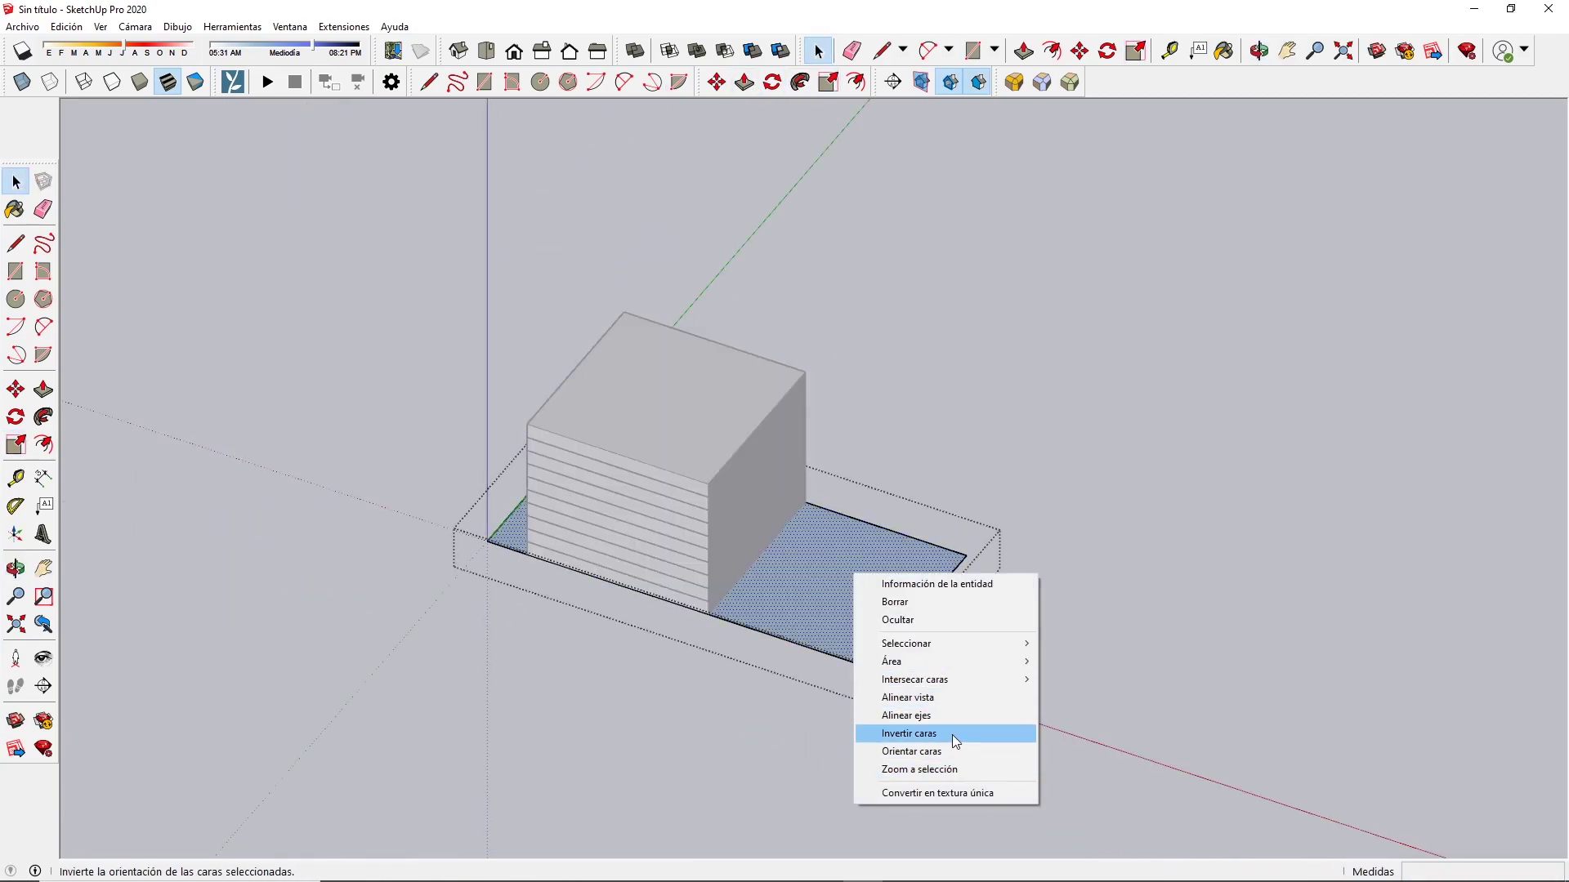
pyautogui.click(955, 740)
# Group the copied building and move a copy of its blocks into place.
pyautogui.rightClick(845, 295)
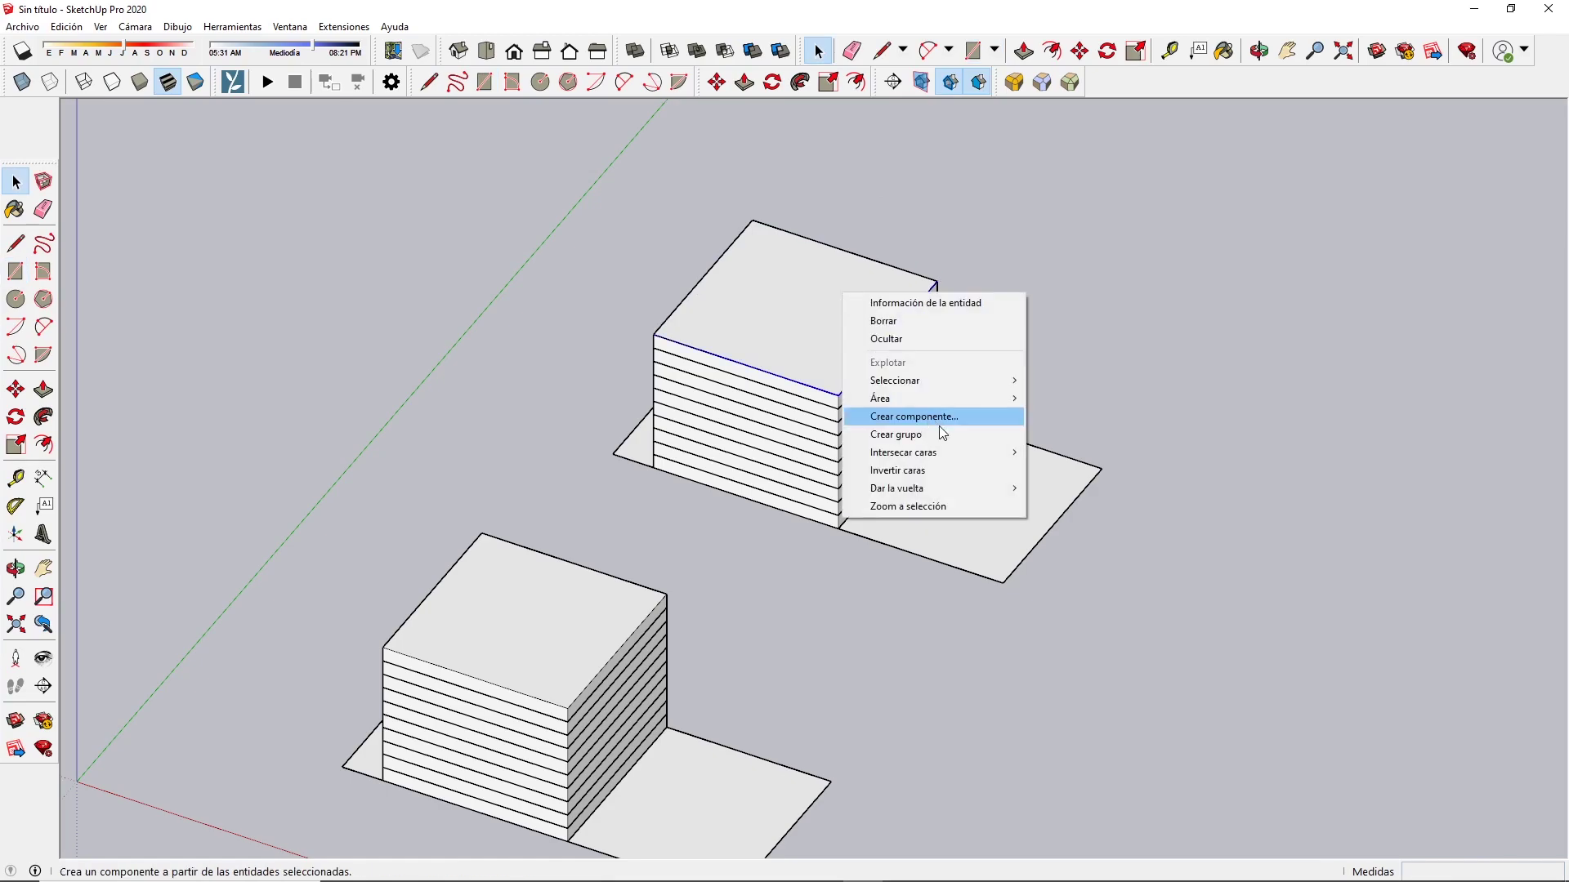
pyautogui.click(944, 433)
pyautogui.moveTo(1057, 218); pyautogui.dragTo(801, 630)
pyautogui.press('m')
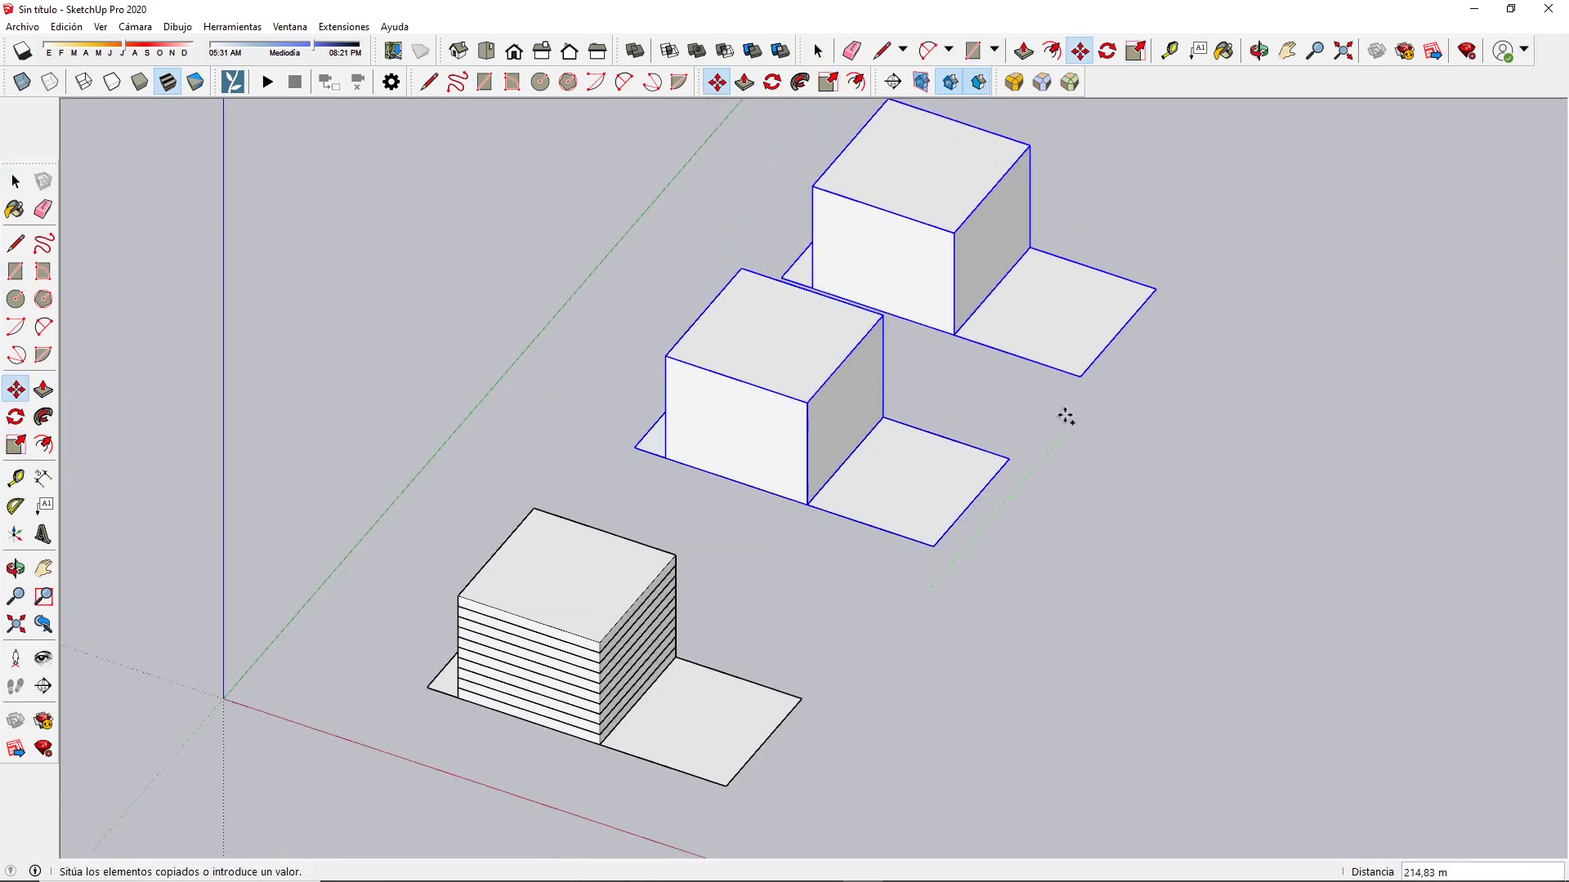
pyautogui.press('space')
pyautogui.click(962, 256)
# Copy the stacked building alongside and open the copy for editing.
pyautogui.press('Delete')
pyautogui.moveTo(616, 560); pyautogui.dragTo(378, 777)
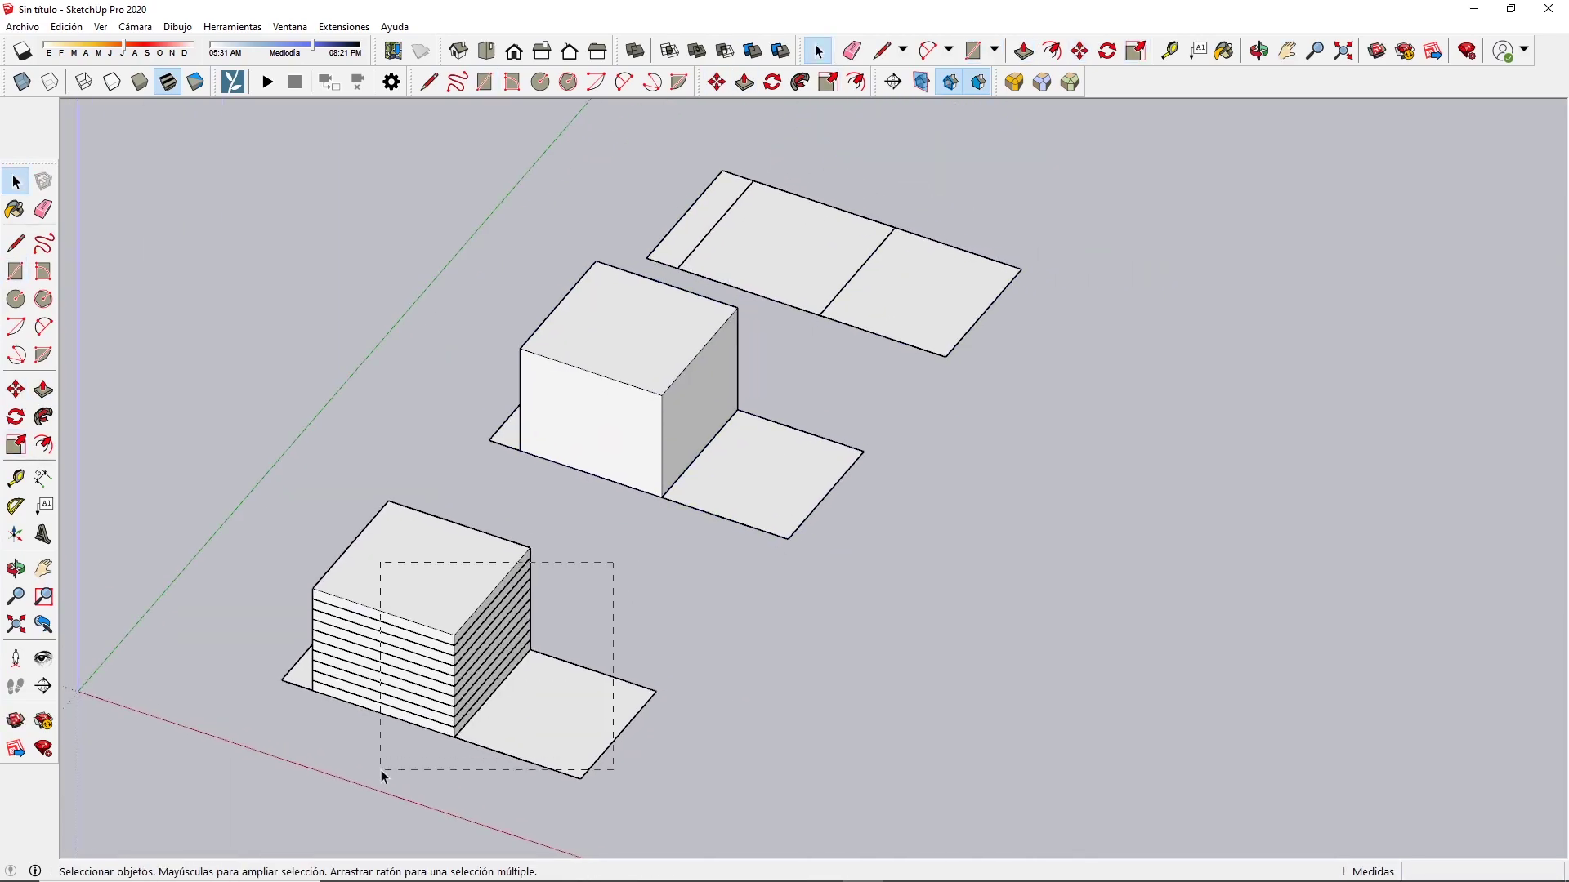
pyautogui.press('h')
pyautogui.moveTo(1042, 736); pyautogui.dragTo(746, 500)
pyautogui.press('space')
pyautogui.click(728, 493)
# Draw a rectangle on the roof and push it down to cut a slot into the block.
pyautogui.press('r')
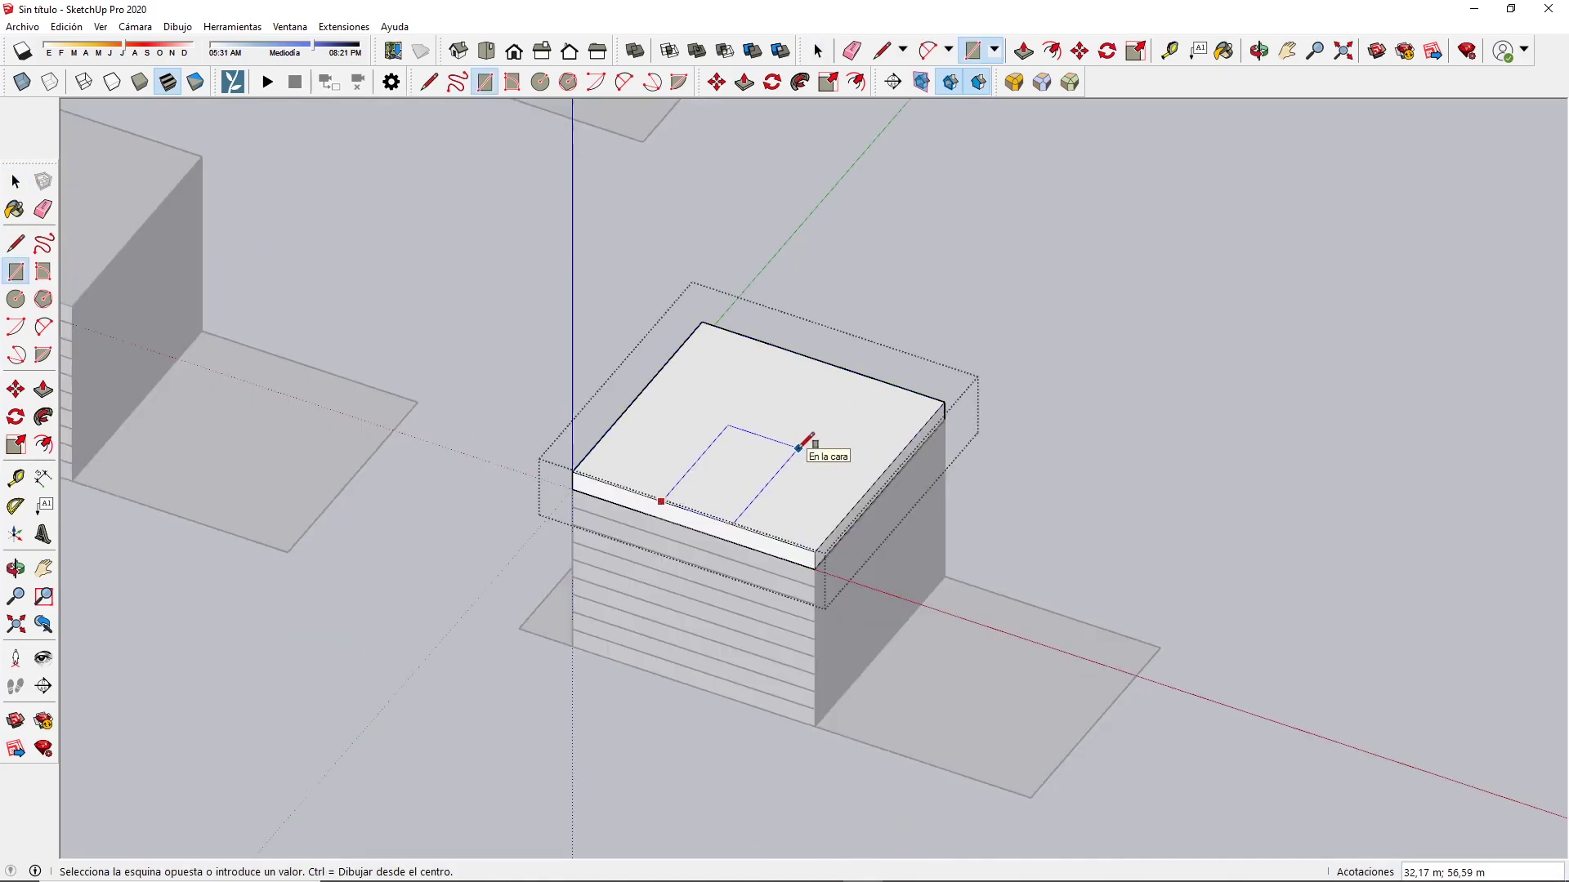
pyautogui.click(857, 534)
pyautogui.press('p')
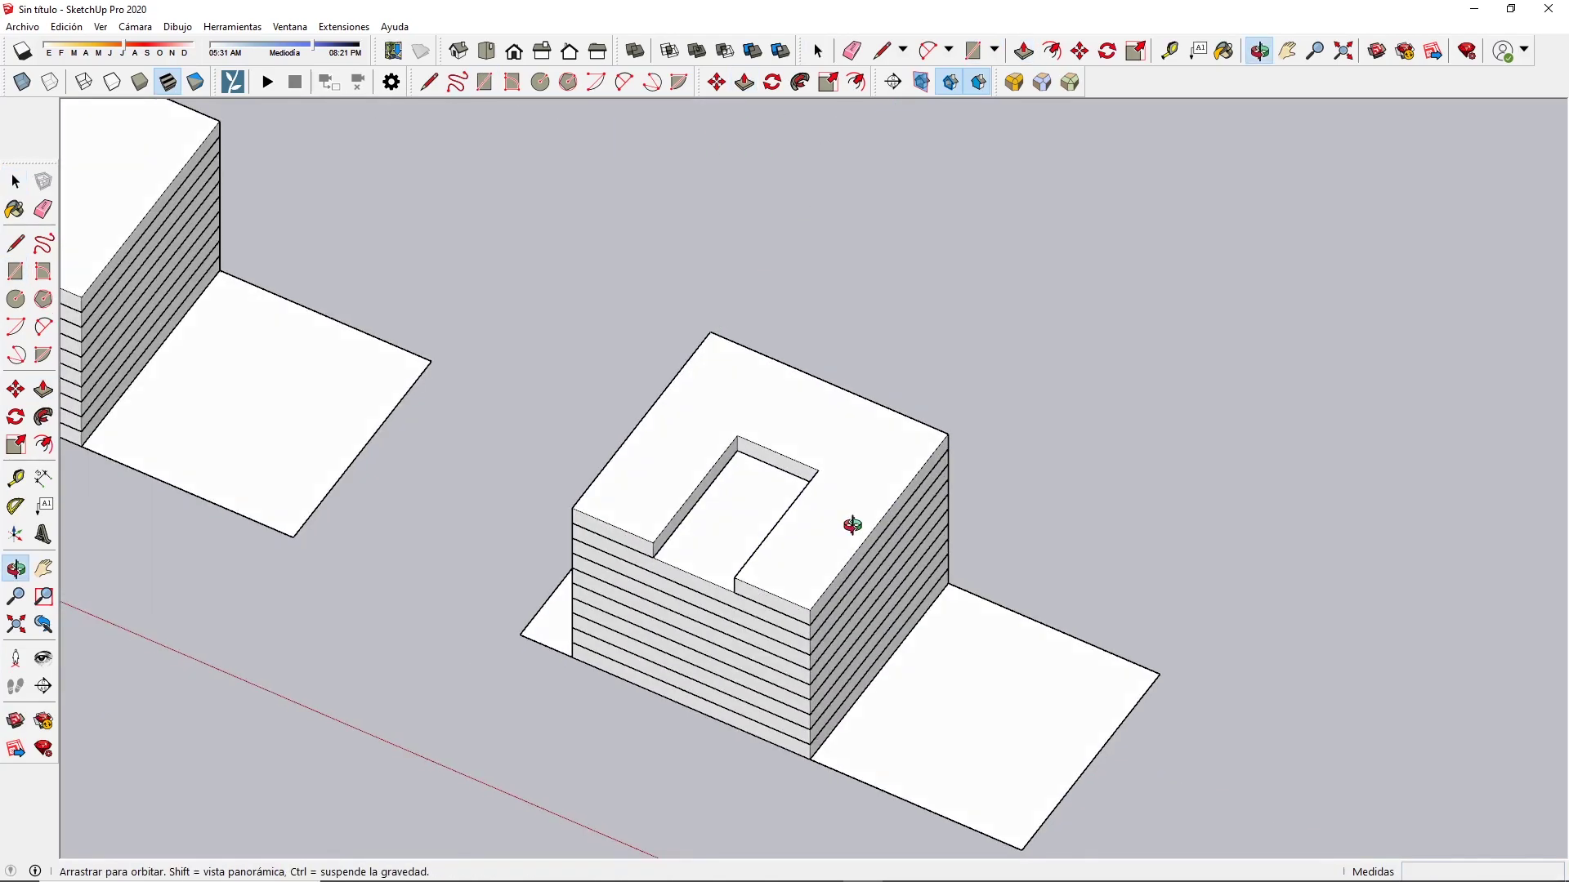
pyautogui.press('space')
pyautogui.click(735, 678)
pyautogui.scroll(-3, 917, 637)
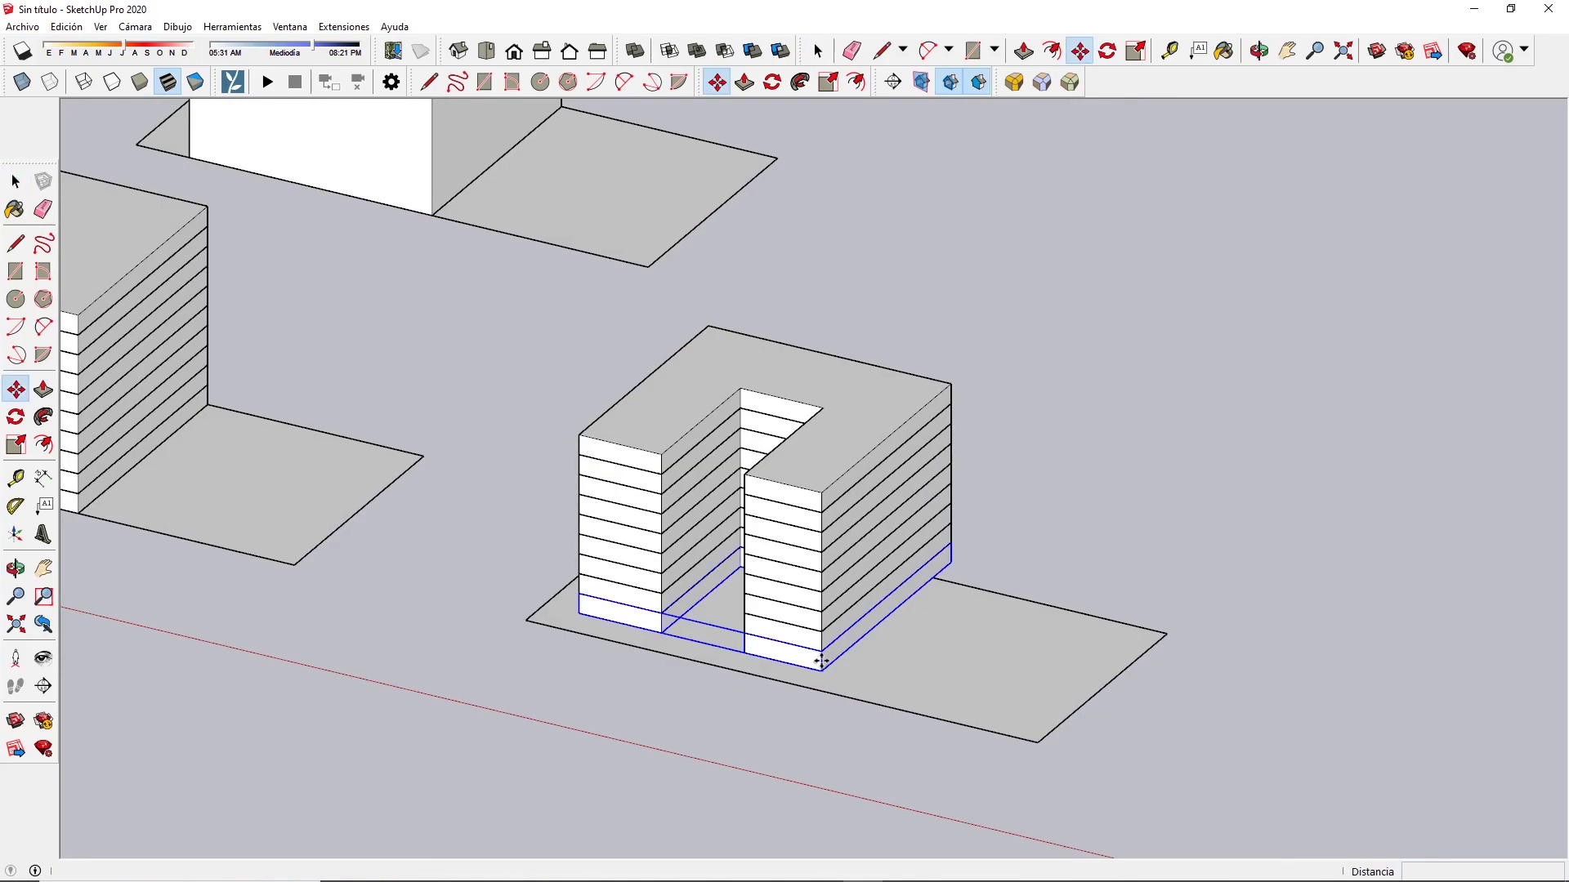
pyautogui.scroll(3, 784, 606)
pyautogui.press('r')
pyautogui.scroll(-2, 487, 593)
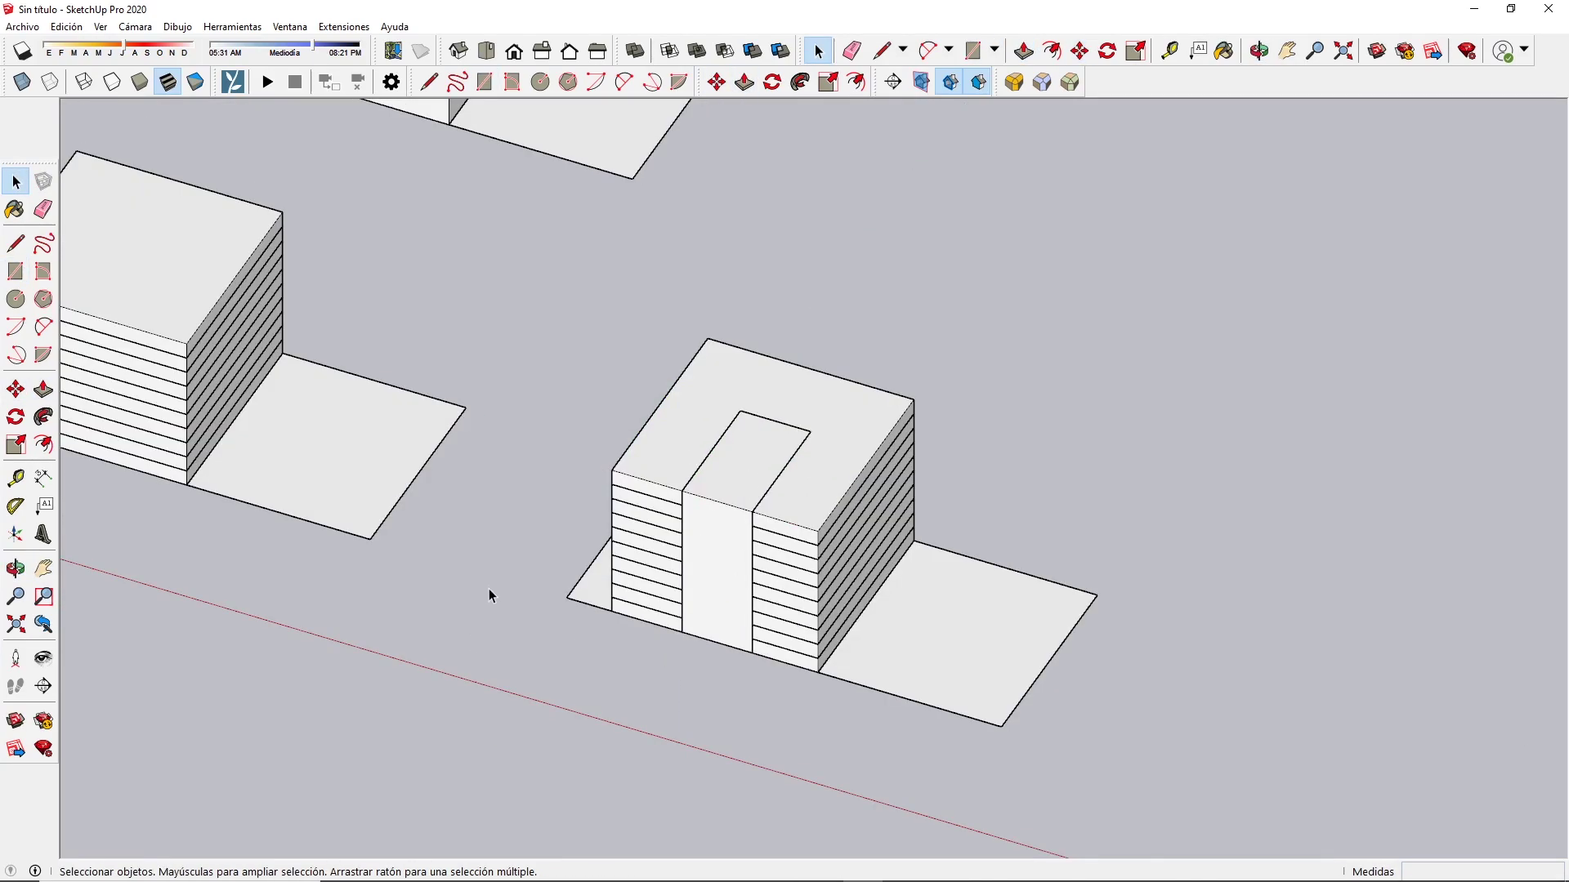
pyautogui.scroll(-3, 487, 592)
# Select the slotted building and orbit to look down on it.
pyautogui.moveTo(886, 389); pyautogui.dragTo(578, 675)
pyautogui.press('h')
pyautogui.moveTo(735, 490); pyautogui.dragTo(1113, 569)
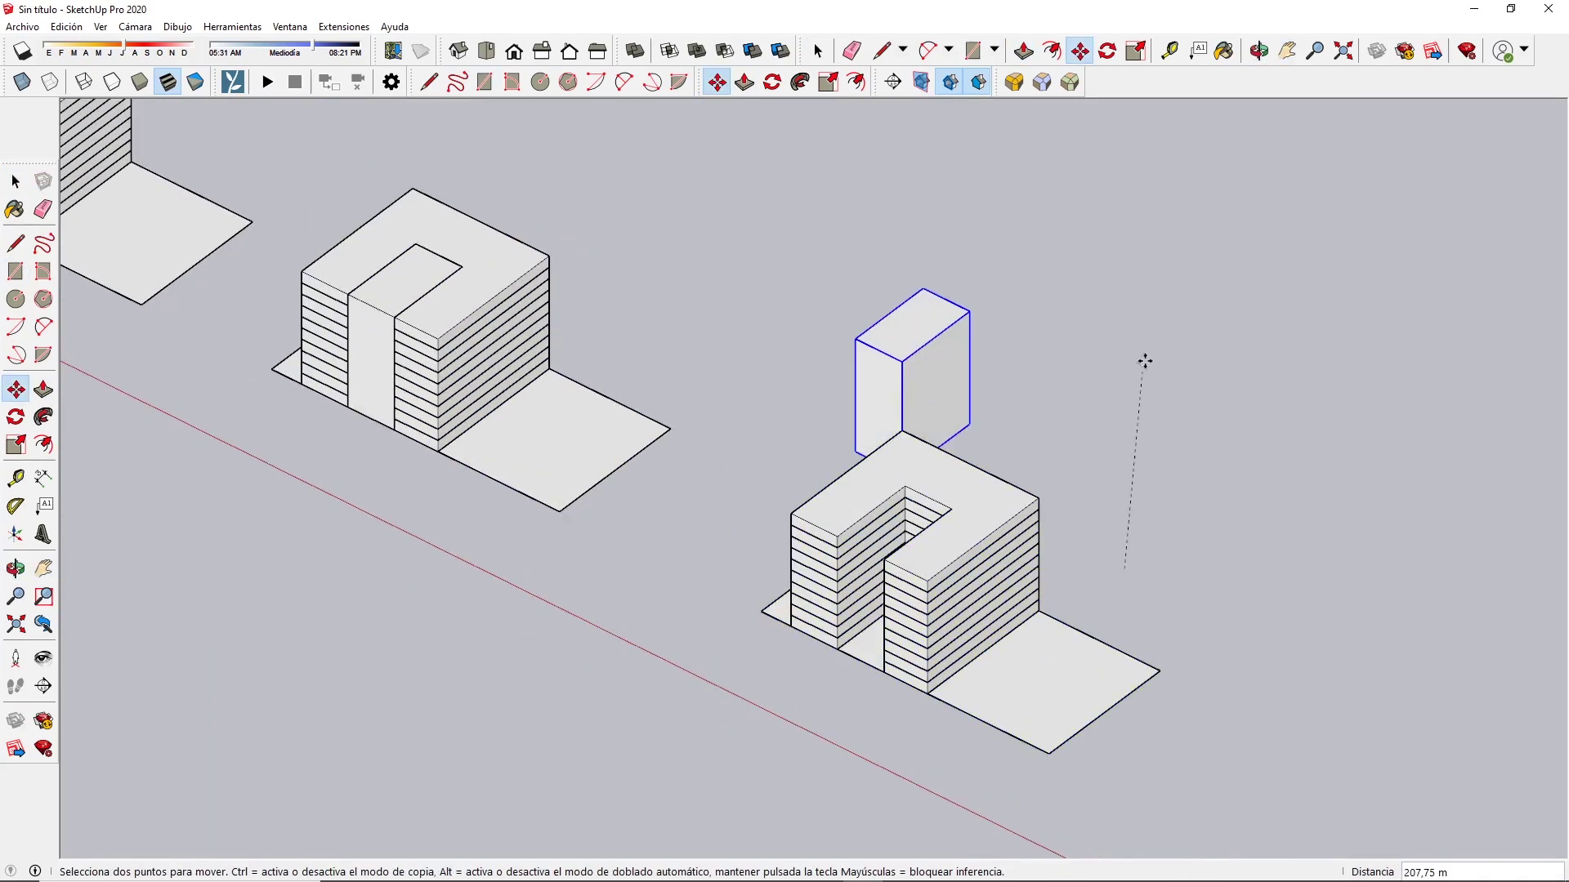
pyautogui.press('o')
pyautogui.scroll(3, 910, 480)
pyautogui.scroll(3, 899, 477)
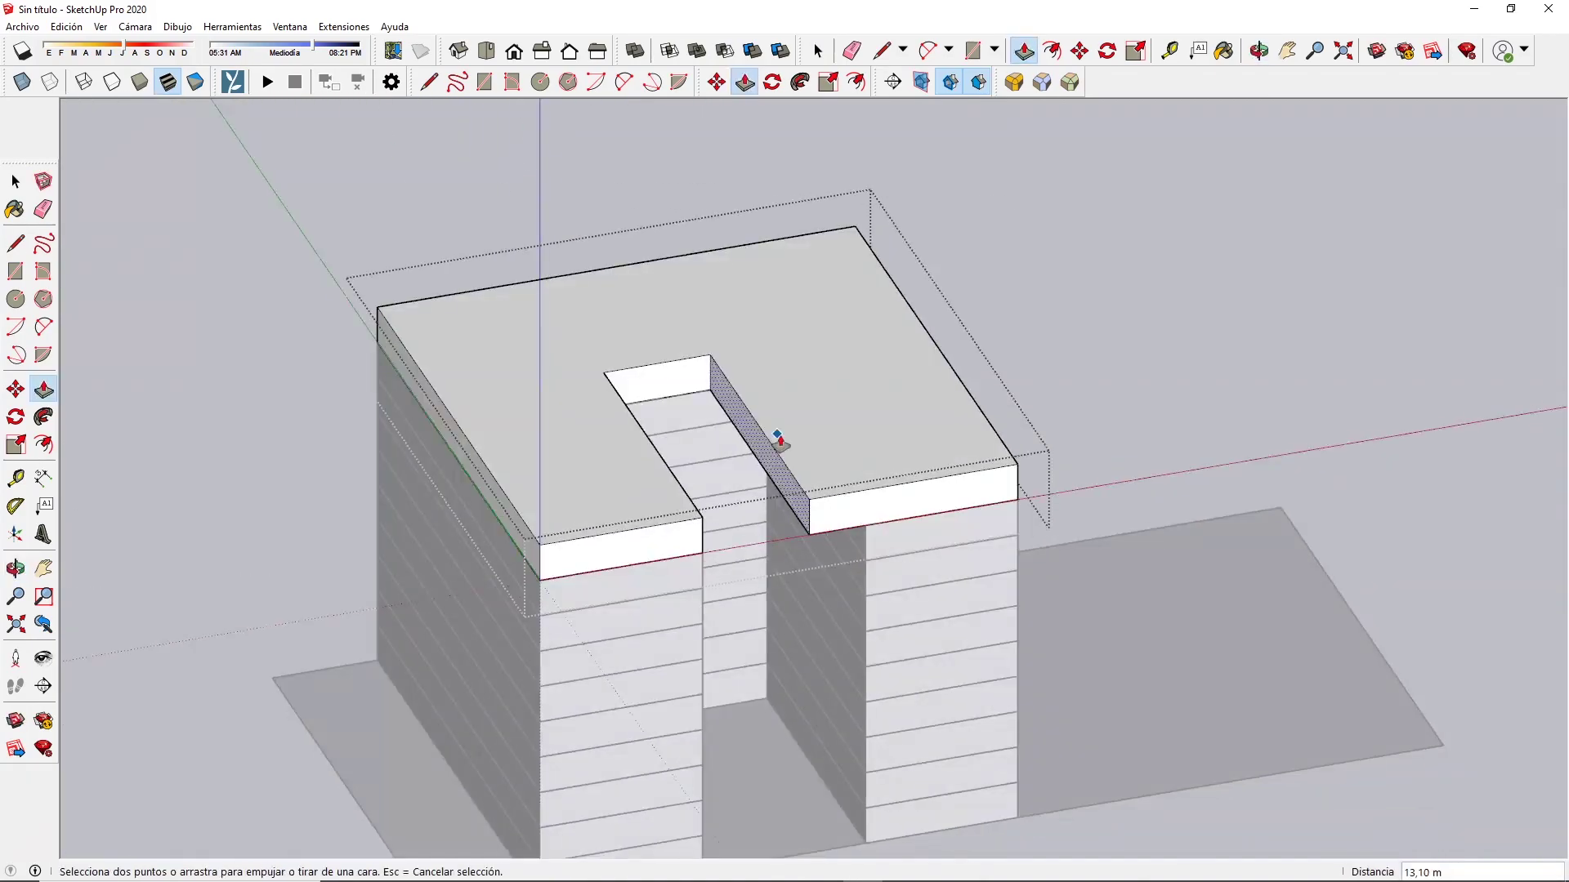
pyautogui.moveTo(769, 523); pyautogui.dragTo(868, 543)
# Push one slab edge outward so that floor projects beyond the others.
pyautogui.press('p')
pyautogui.scroll(2, 844, 549)
pyautogui.click(844, 549)
pyautogui.scroll(-3, 1068, 525)
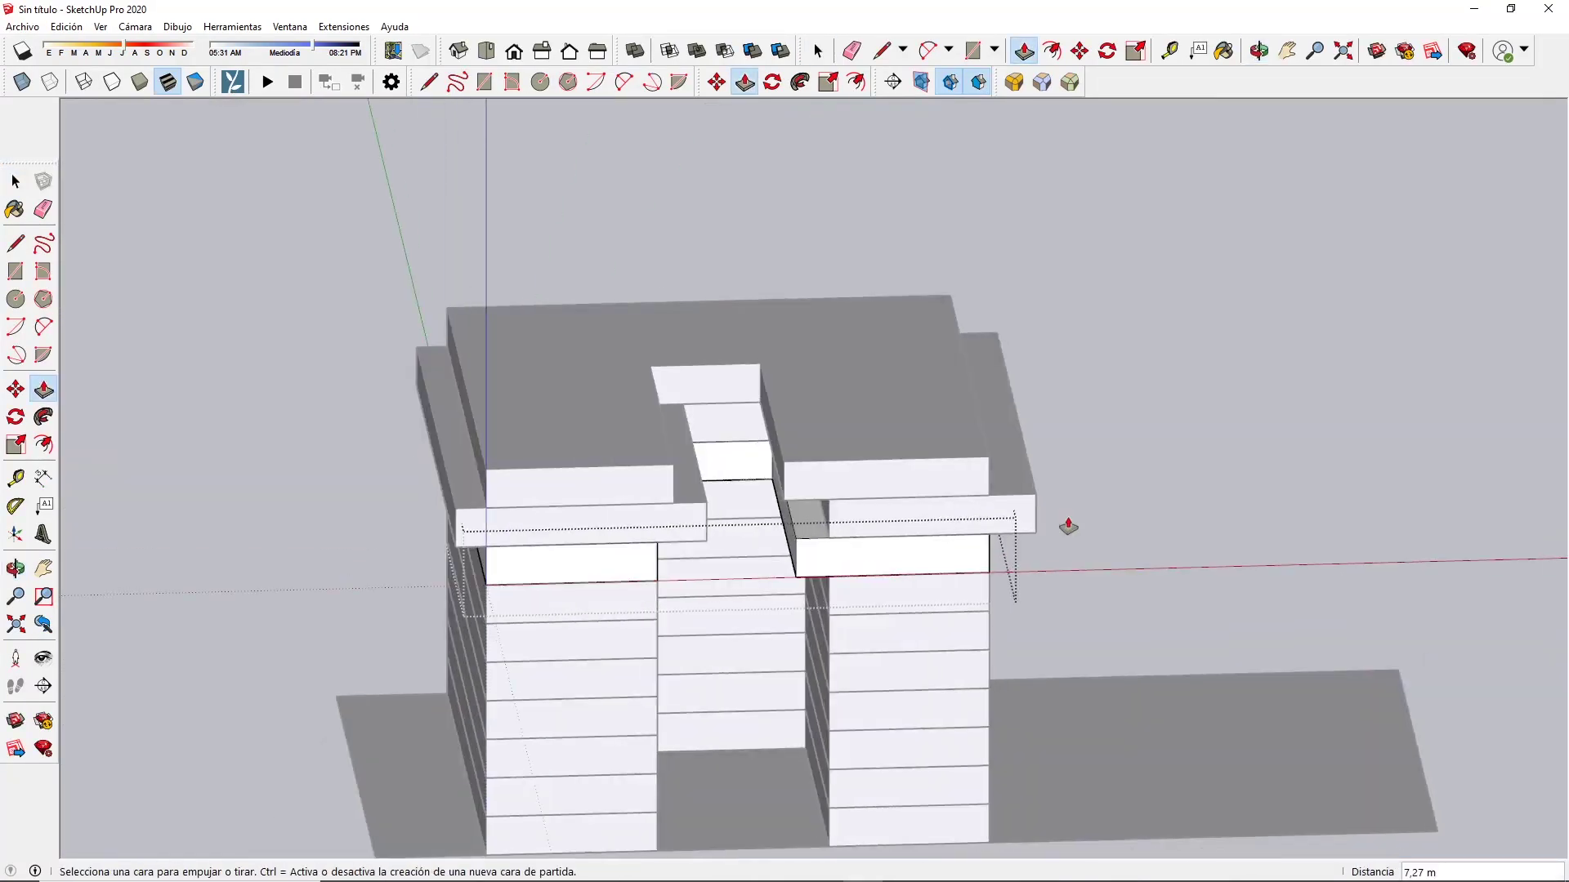
pyautogui.scroll(3, 752, 663)
pyautogui.click(752, 664)
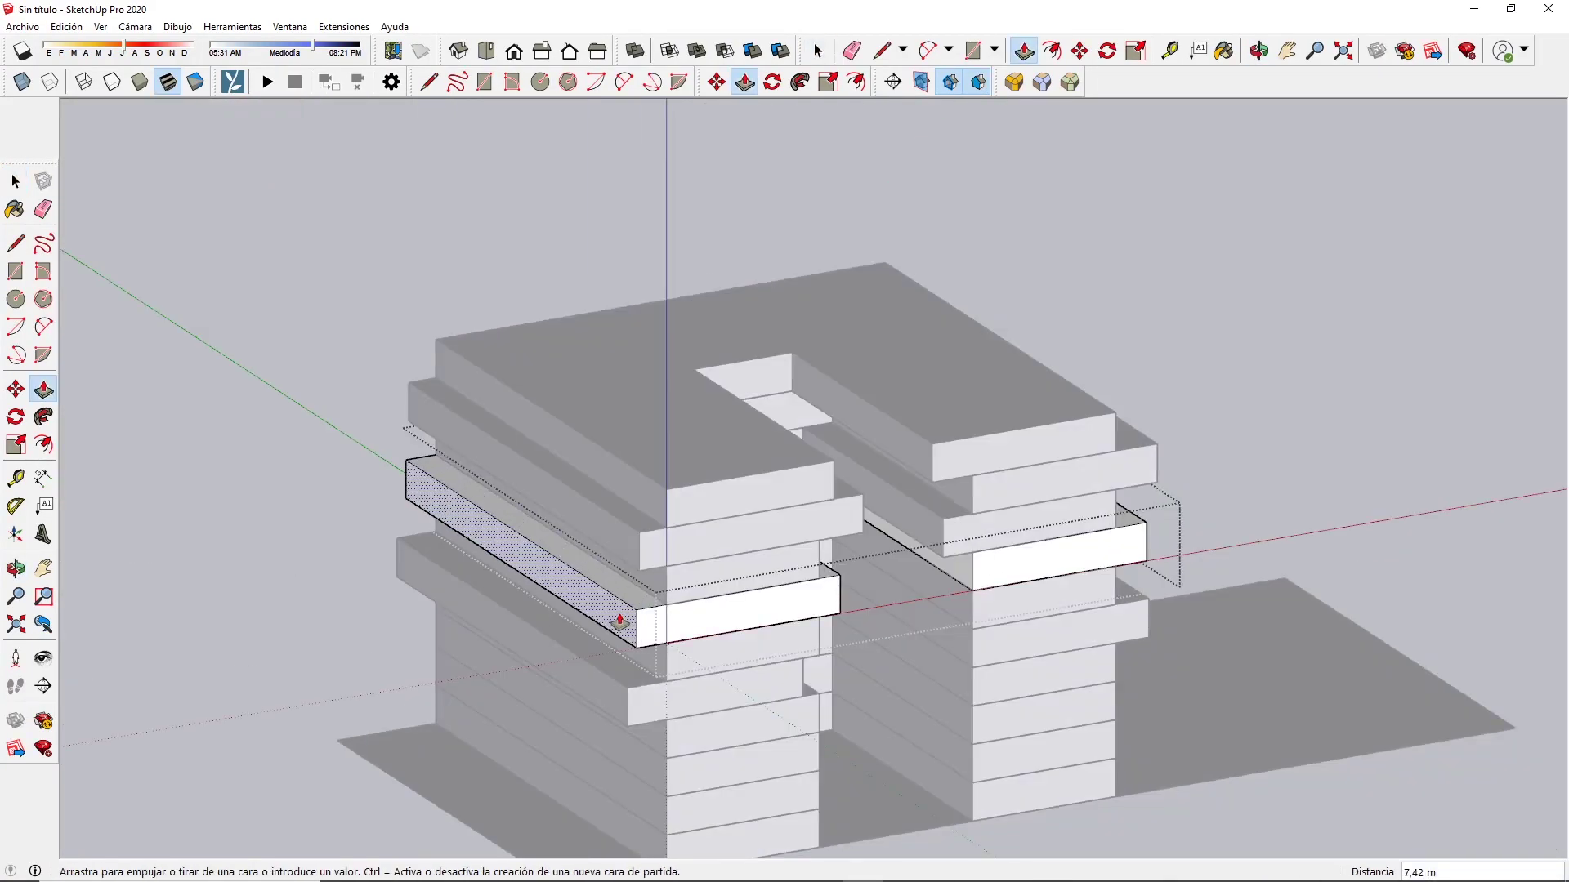
pyautogui.scroll(-3, 1085, 659)
pyautogui.press('space')
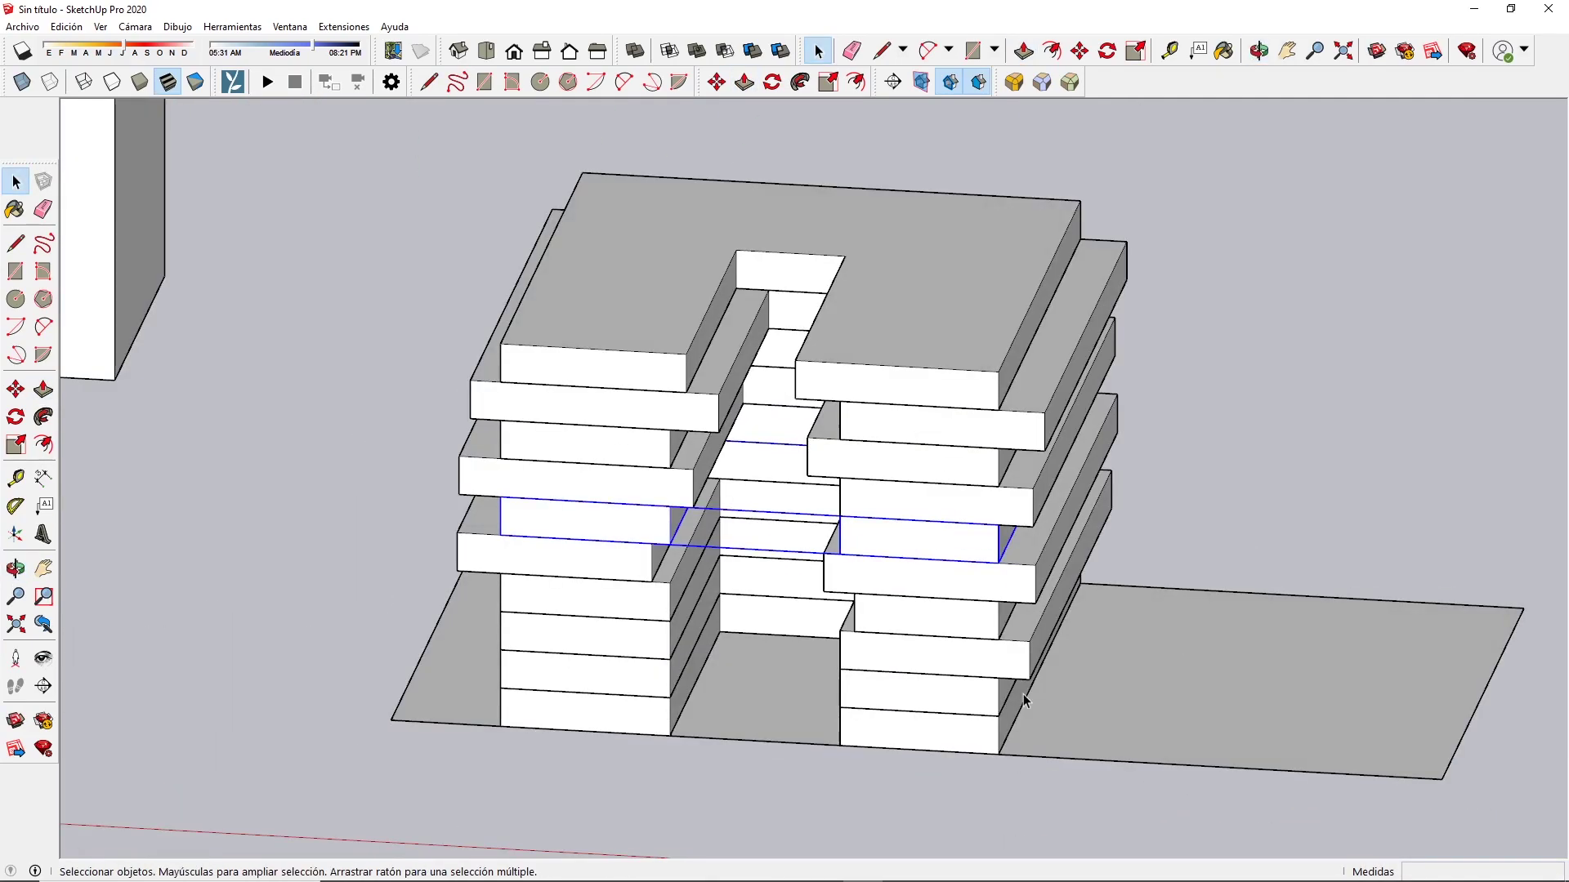
# Push the lower right slab face outward to continue the staggered pattern.
pyautogui.press('p')
pyautogui.click(1048, 682)
pyautogui.click(1000, 555)
pyautogui.scroll(-3, 1000, 555)
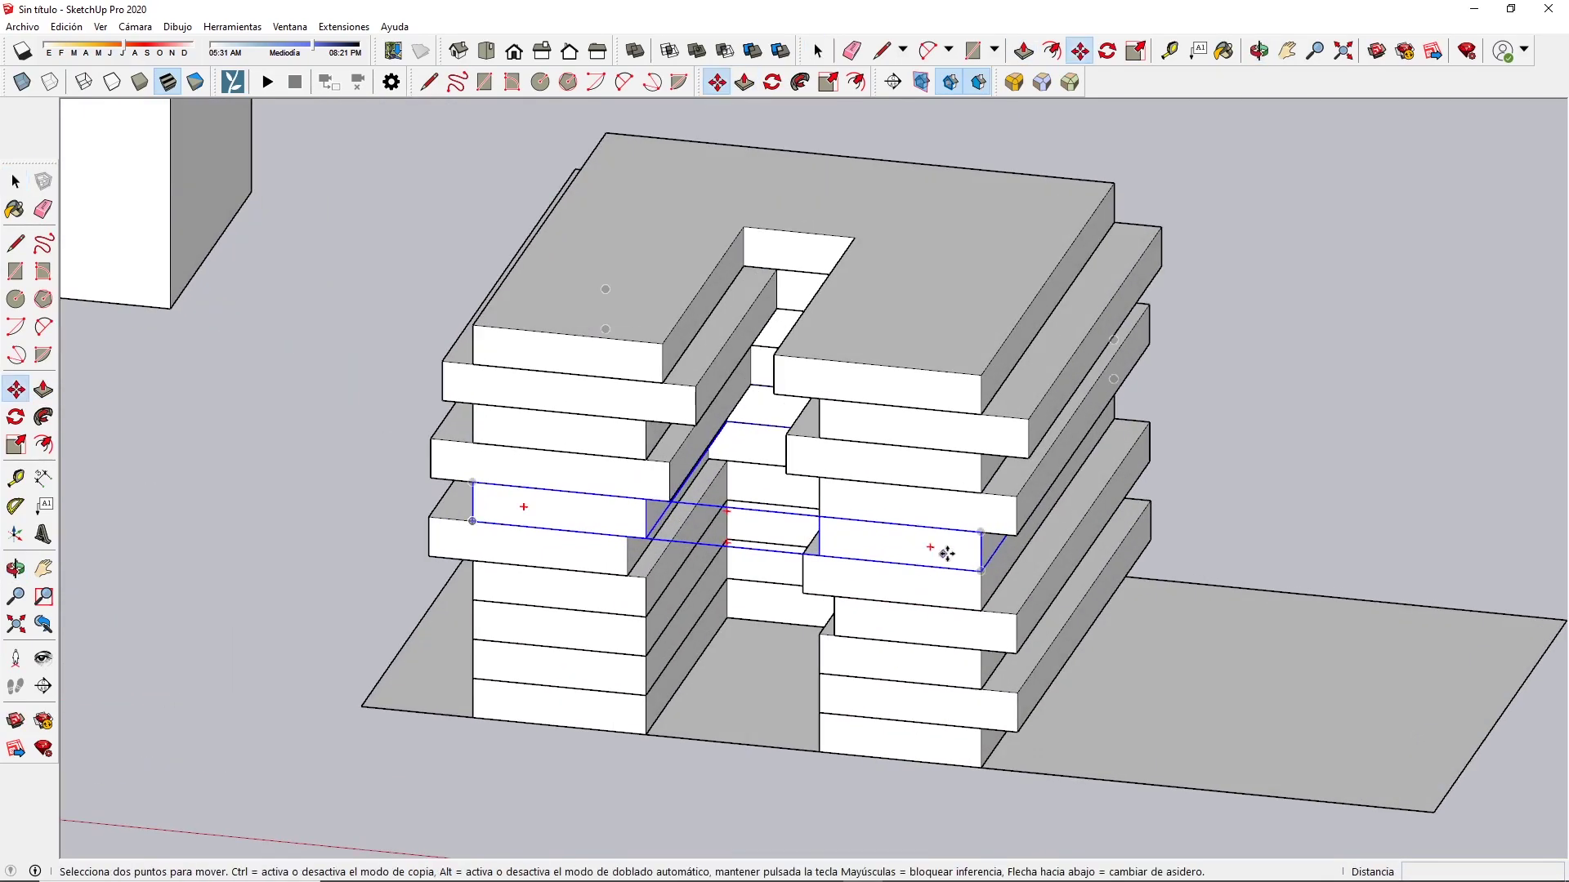
pyautogui.press('h')
pyautogui.scroll(2, 807, 539)
pyautogui.press('space')
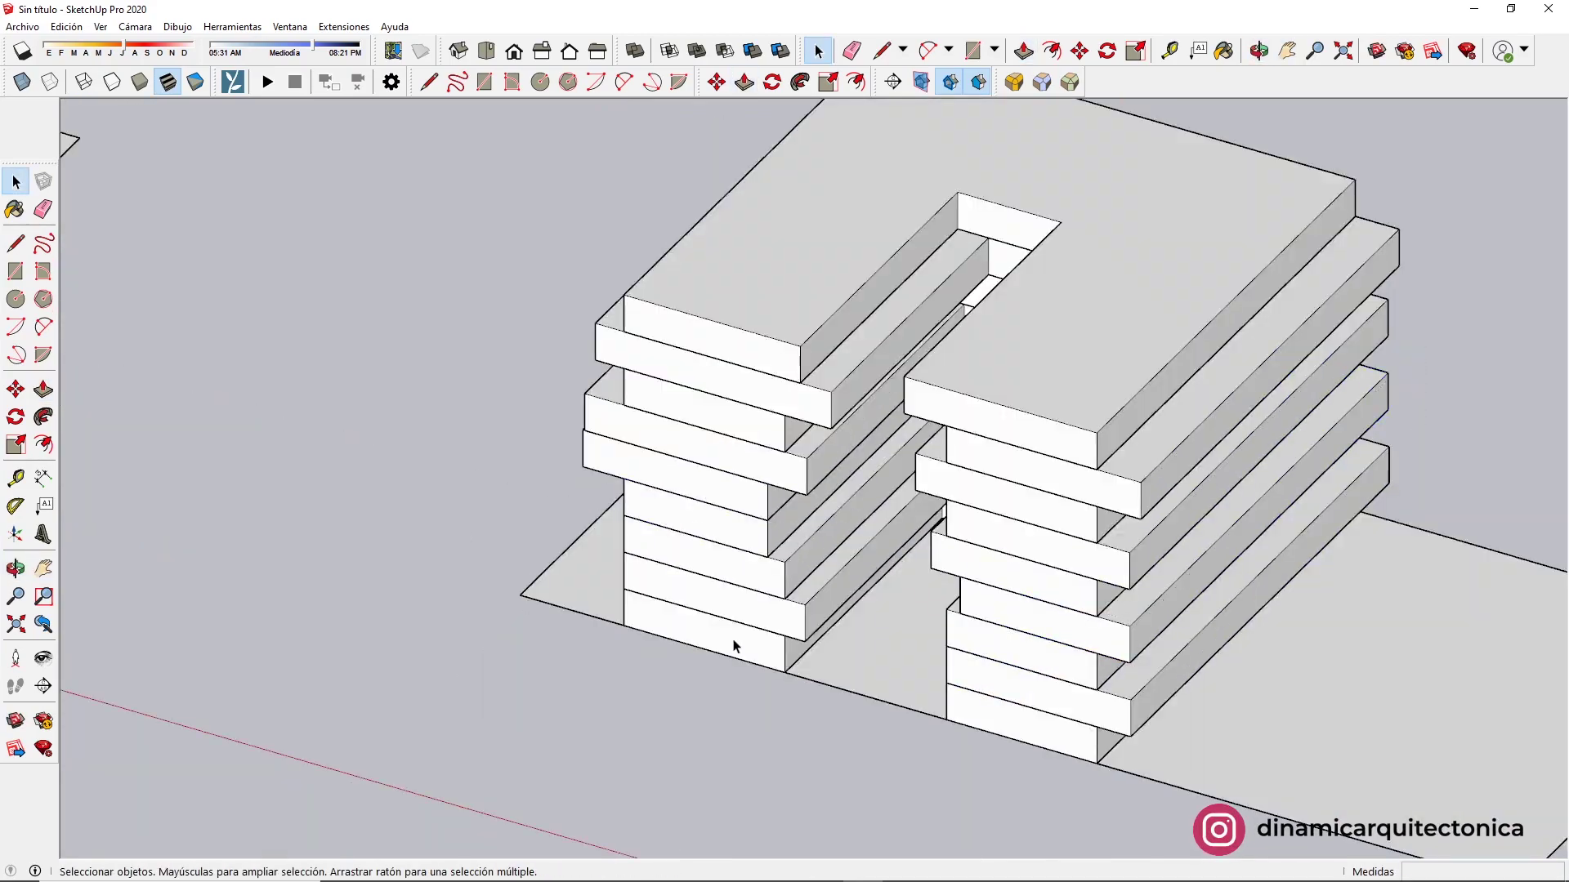
pyautogui.scroll(-3, 733, 645)
pyautogui.scroll(4, 708, 672)
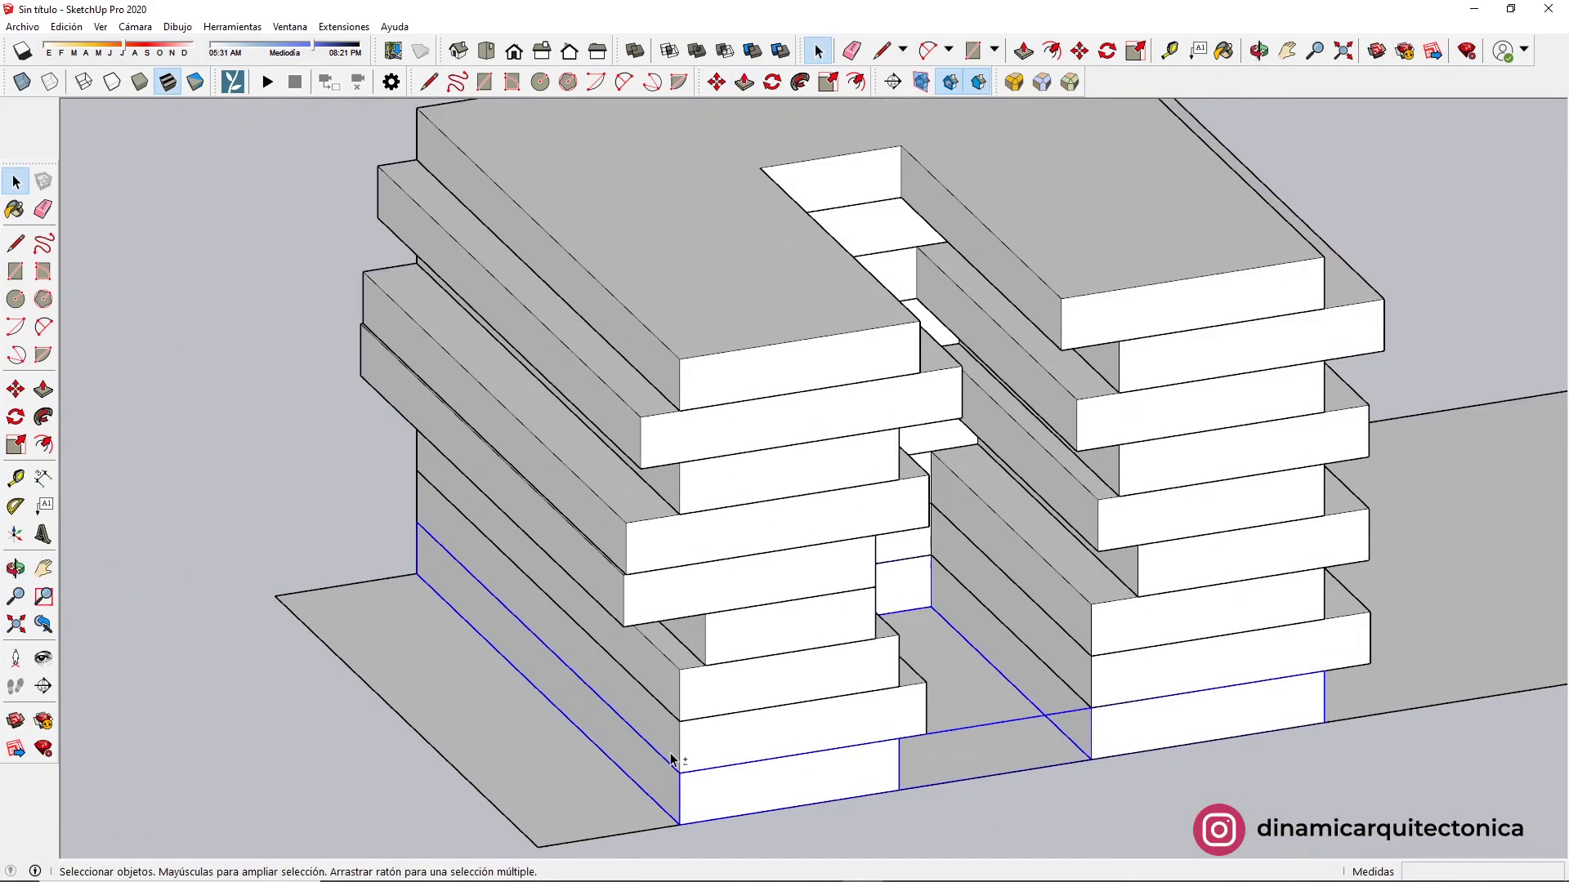
pyautogui.scroll(-3, 671, 760)
# Place several copies of the U-shaped slab in rows beside the buildings.
pyautogui.scroll(-3, 907, 578)
pyautogui.press('h')
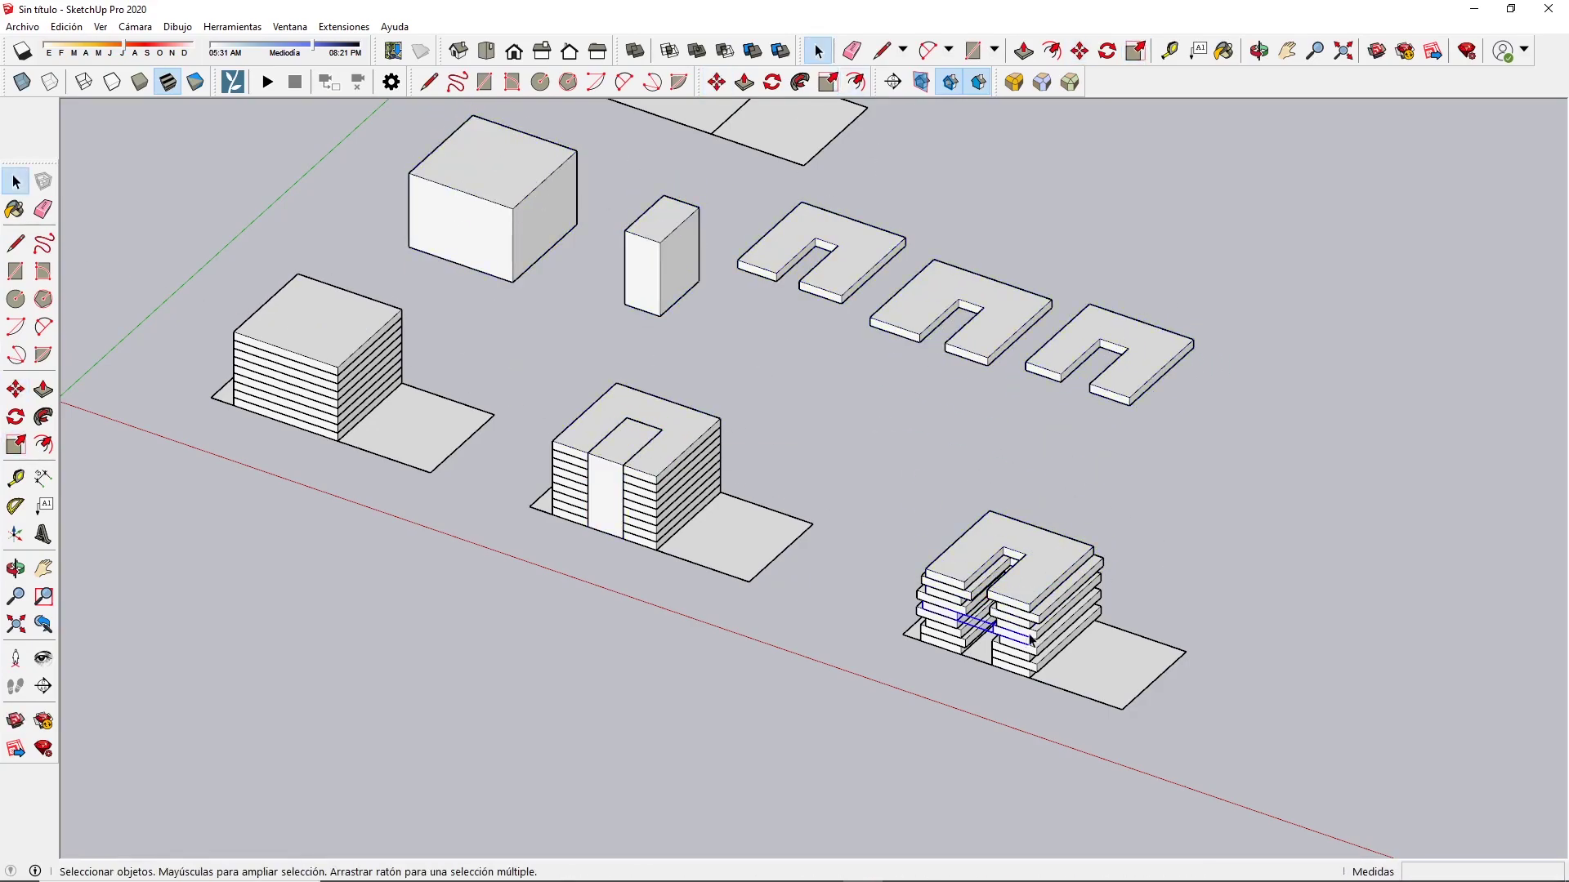
pyautogui.scroll(3, 956, 618)
pyautogui.hotkey('ctrl', 'v')
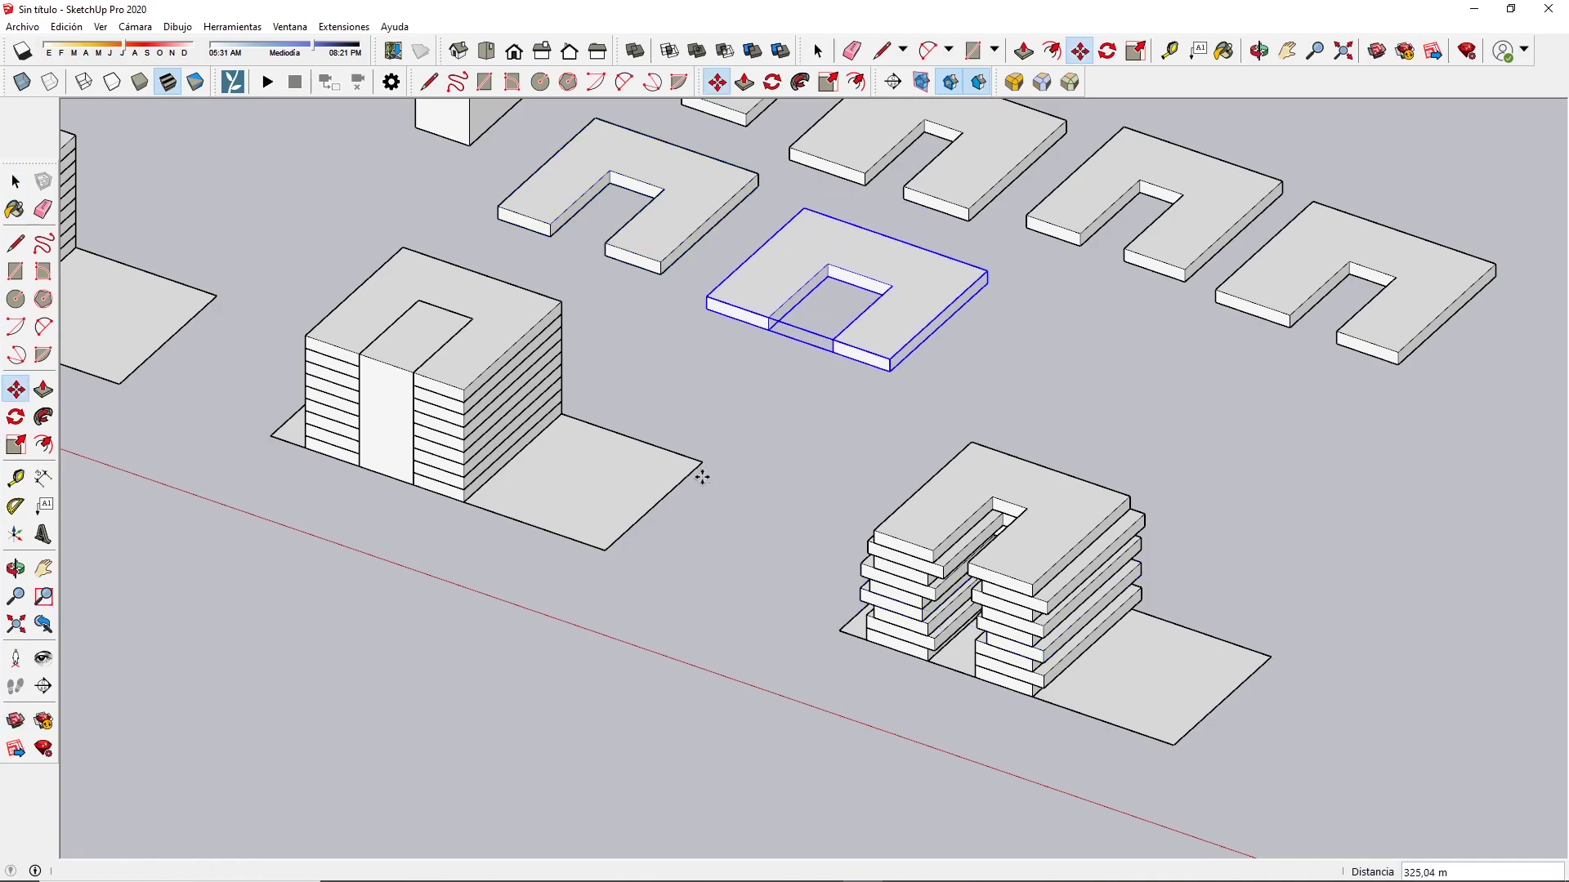
pyautogui.click(700, 473)
pyautogui.hotkey('ctrl', 'v')
pyautogui.click(787, 526)
pyautogui.hotkey('ctrl', 'v')
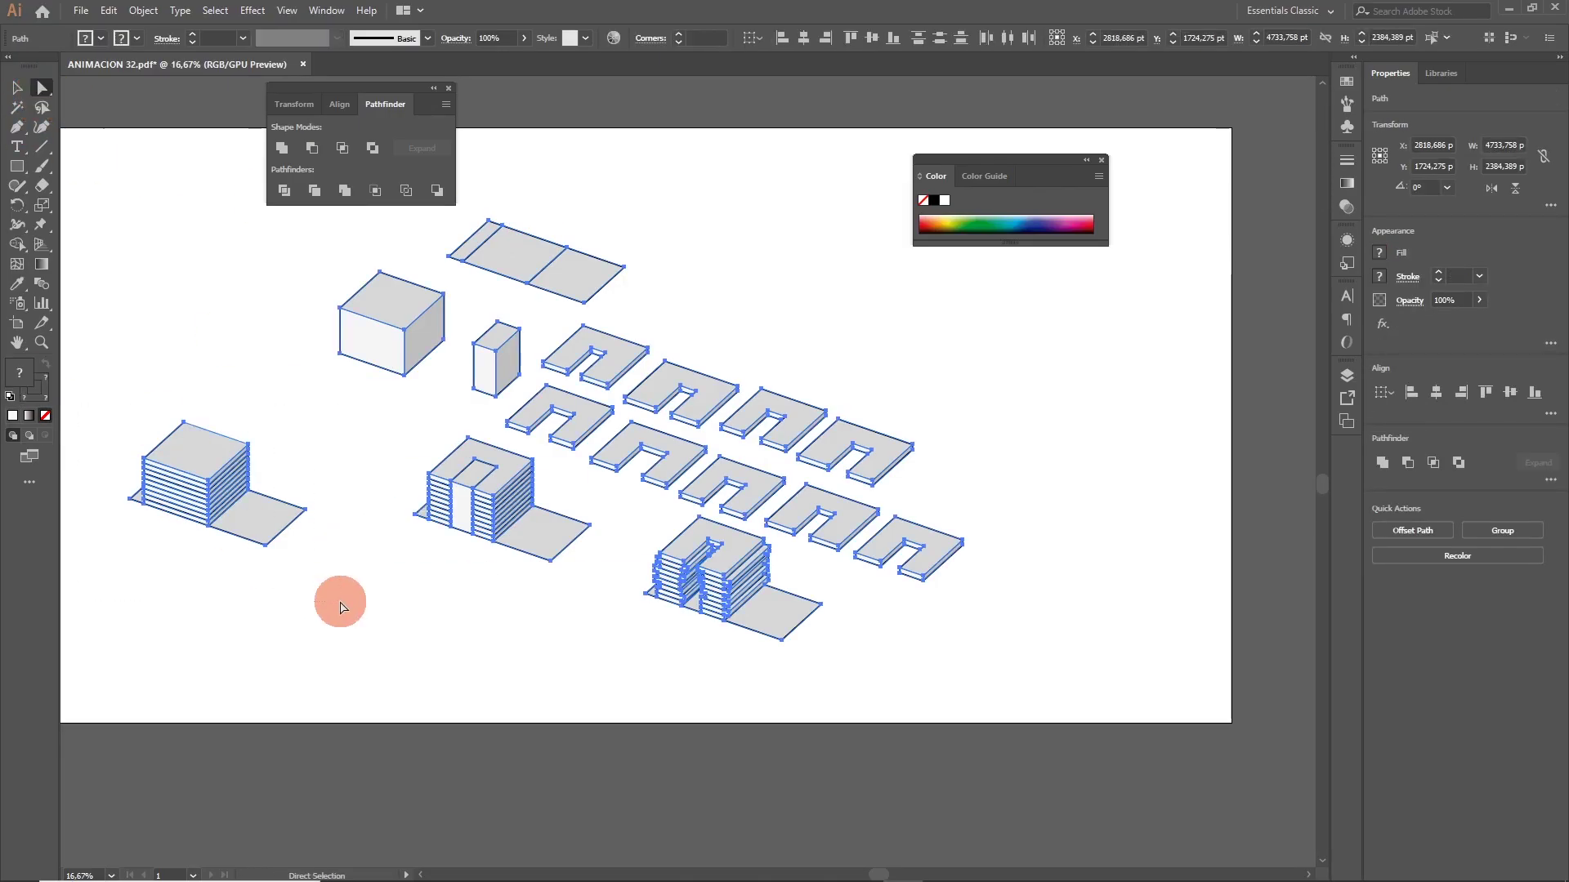
# Select the building drawings, open the Layers panel with F7, and pick out a U-shaped slab.
pyautogui.click(354, 567)
pyautogui.moveTo(1197, 184); pyautogui.dragTo(489, 705)
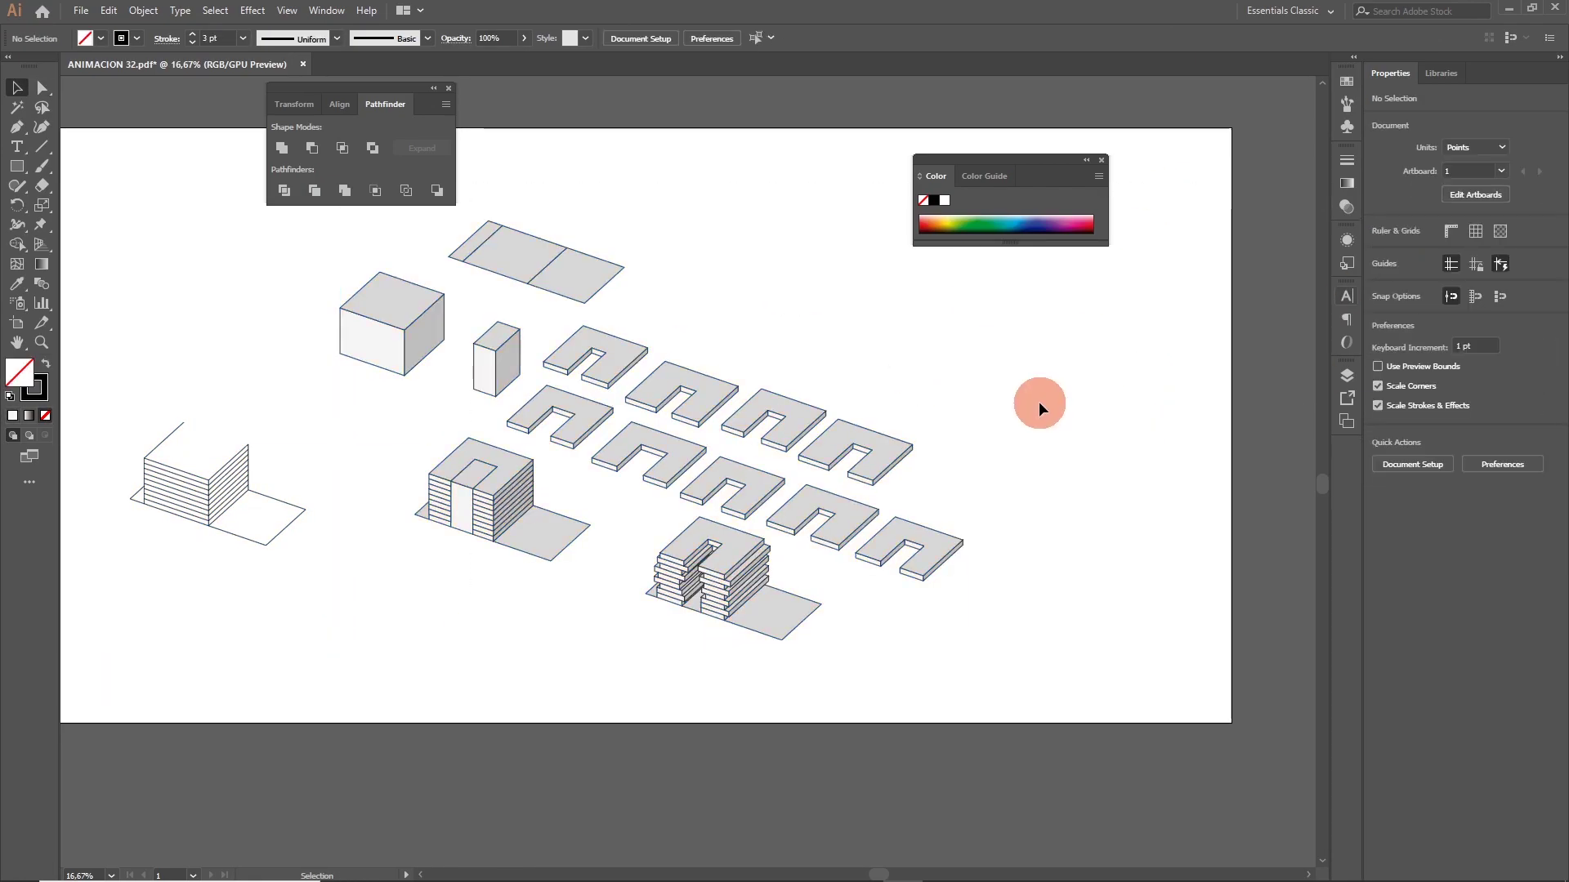
pyautogui.scroll(2, 701, 445)
pyautogui.scroll(-2, 1226, 369)
pyautogui.click(1226, 369)
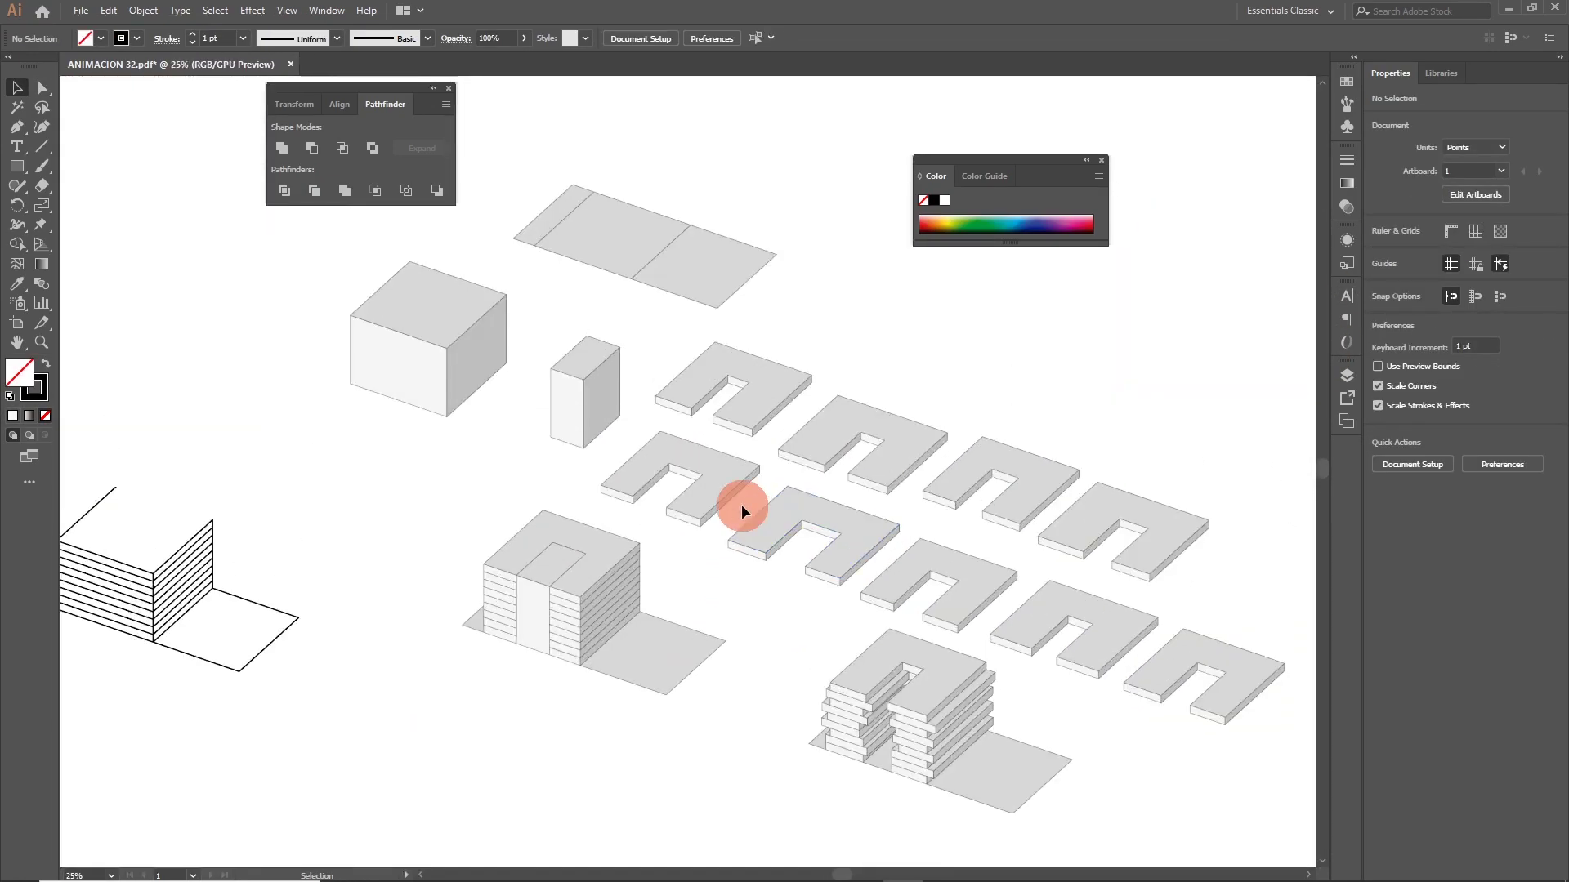
pyautogui.scroll(1, 742, 503)
pyautogui.click(462, 492)
pyautogui.press('F7')
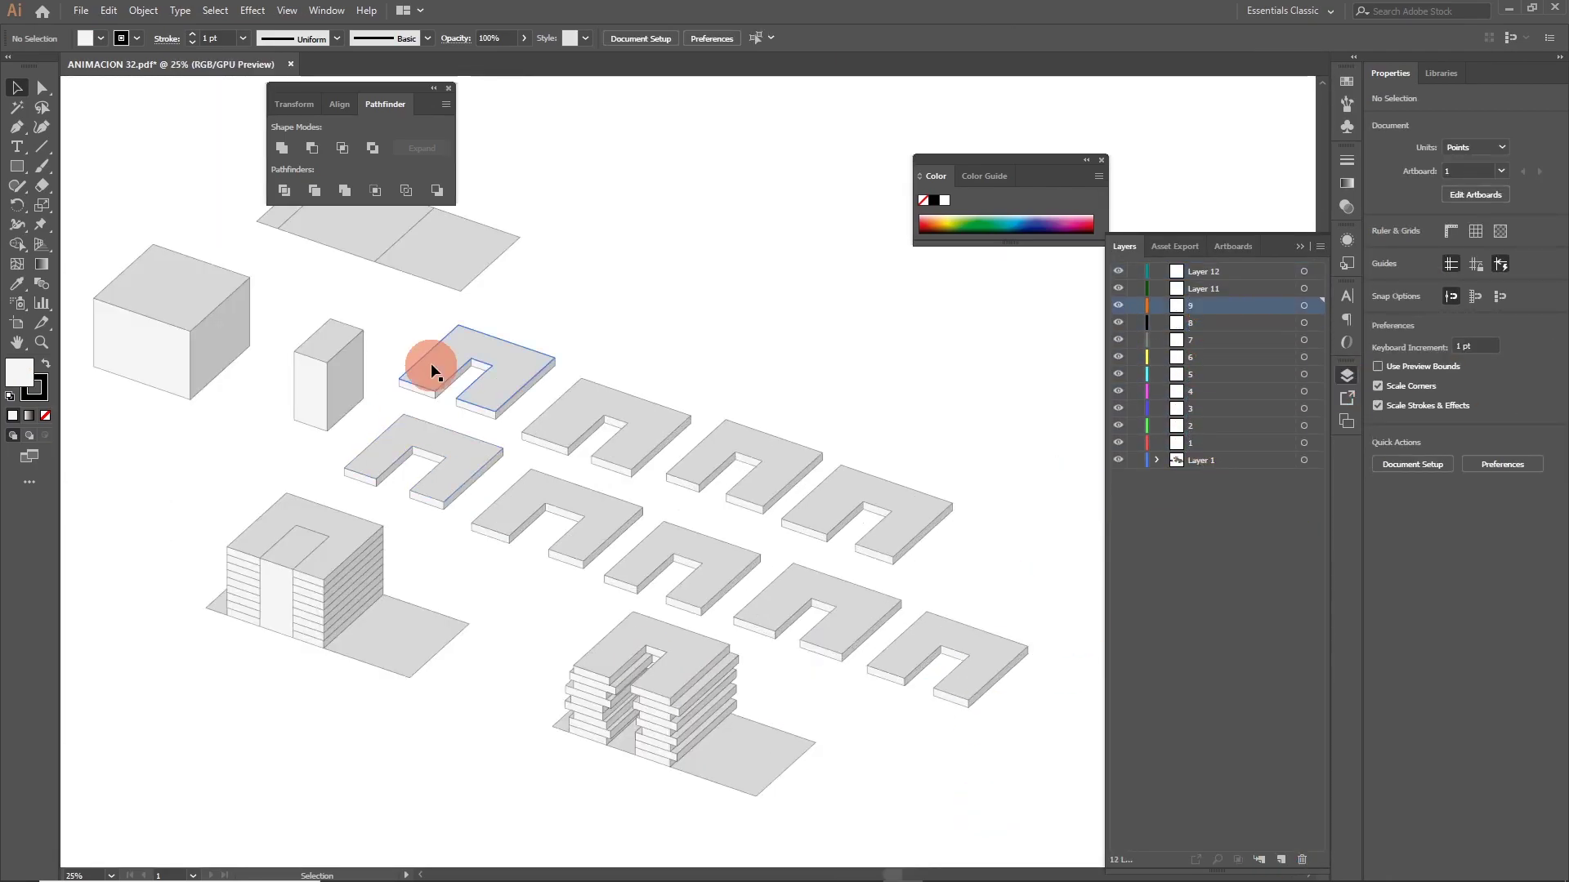
pyautogui.click(432, 371)
pyautogui.scroll(1, 441, 368)
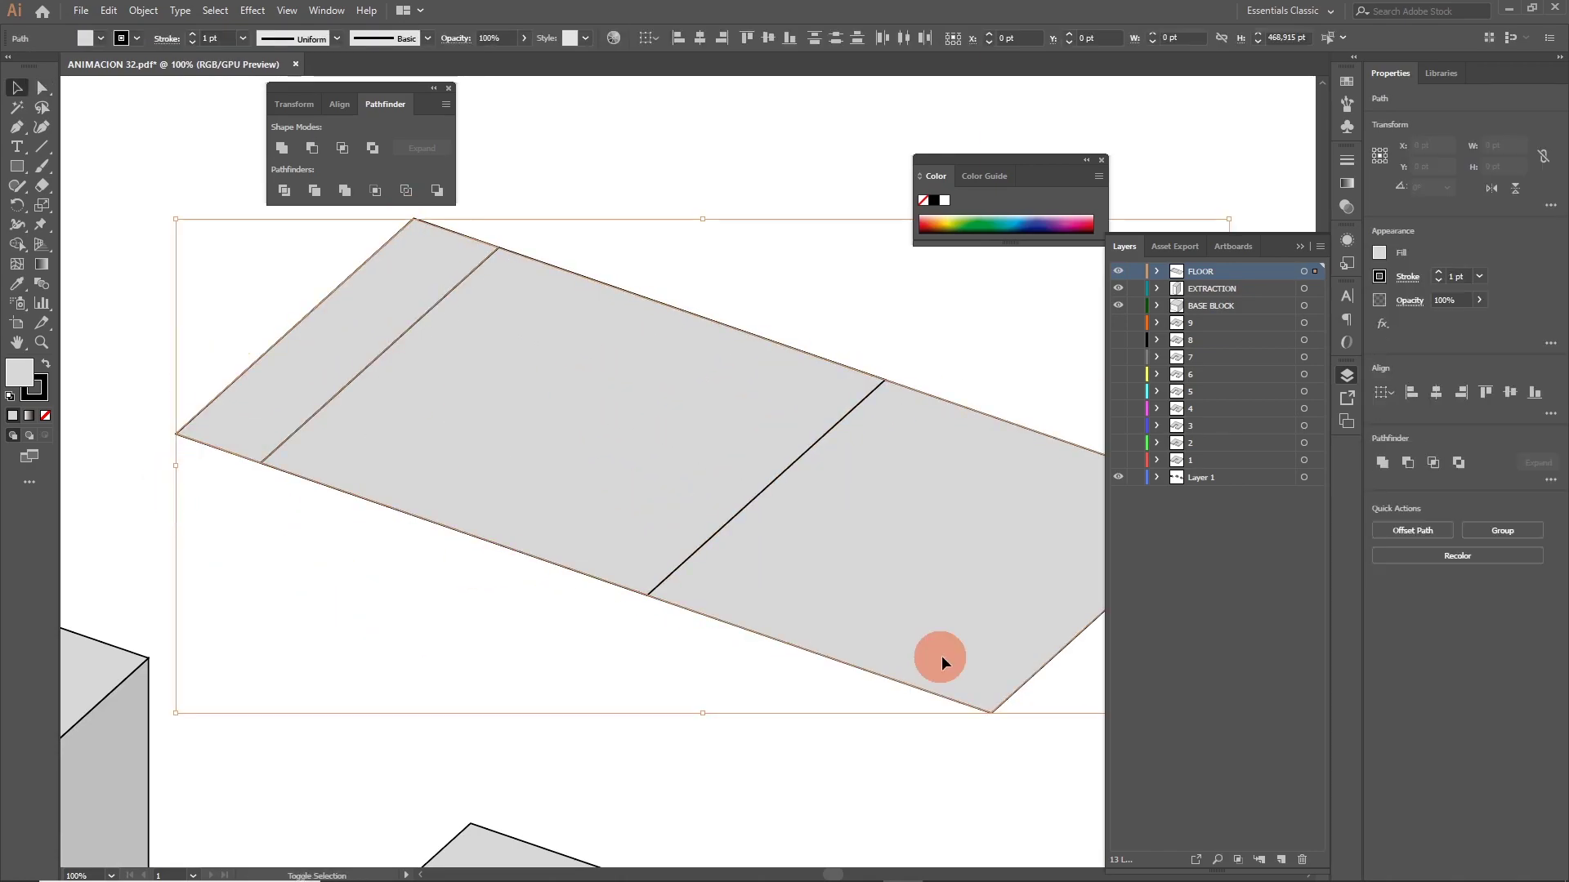
# Create and rename a new layer, then select all the artwork on Layer 1.
pyautogui.hotkey('ctrl', '-')
pyautogui.hotkey('ctrl', '-')
pyautogui.hotkey('ctrl', '-')
pyautogui.hotkey('ctrl', '-')
pyautogui.hotkey('ctrl', '-')
pyautogui.click(711, 637)
pyautogui.click(1281, 860)
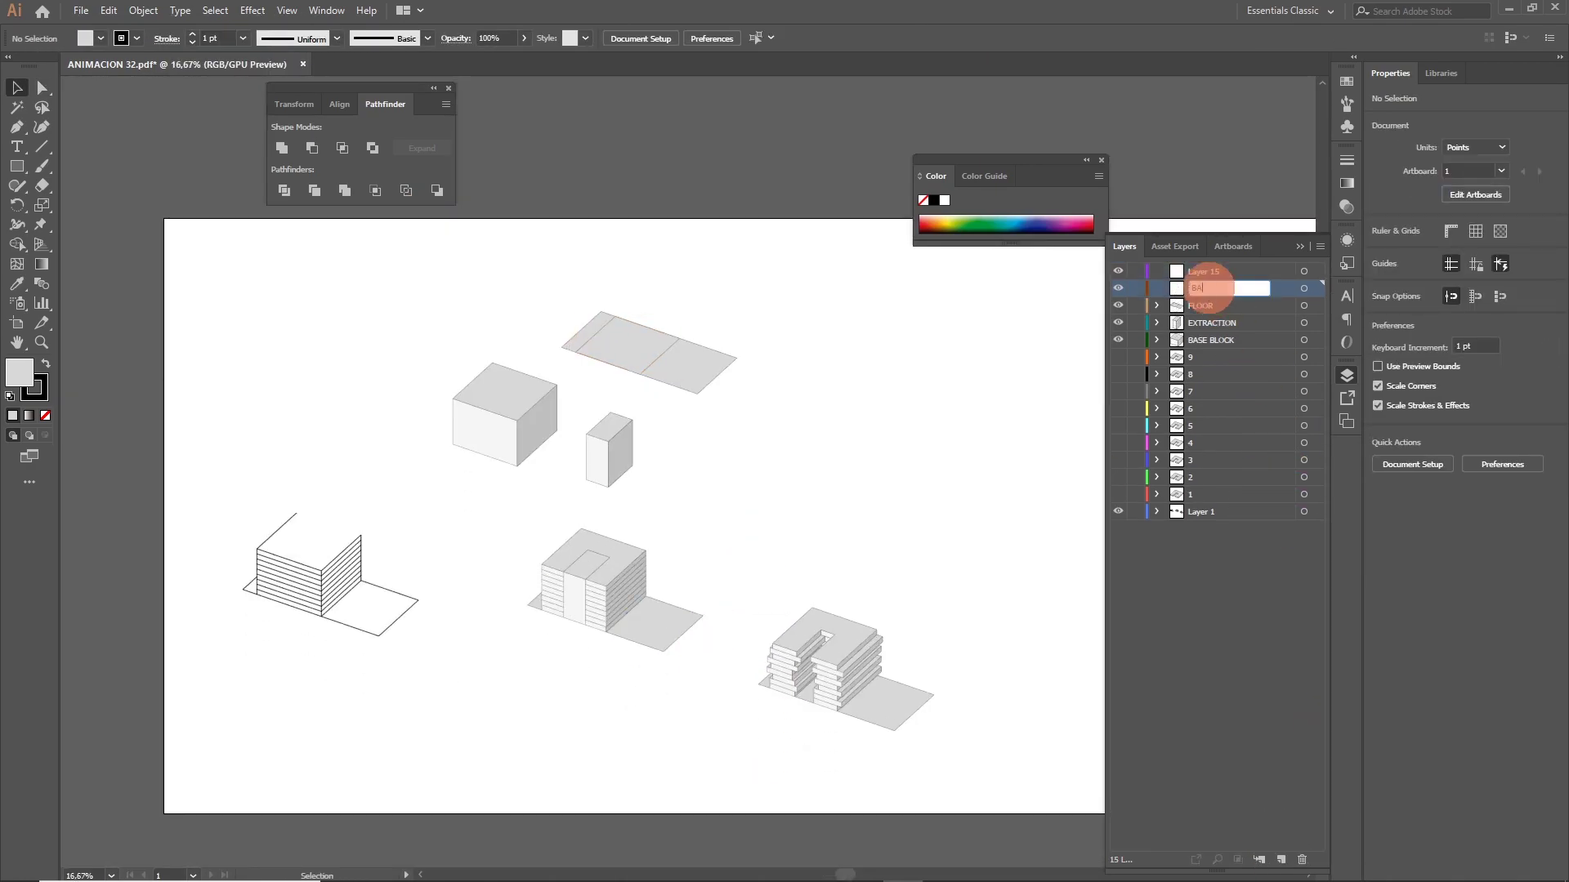
pyautogui.click(1304, 512)
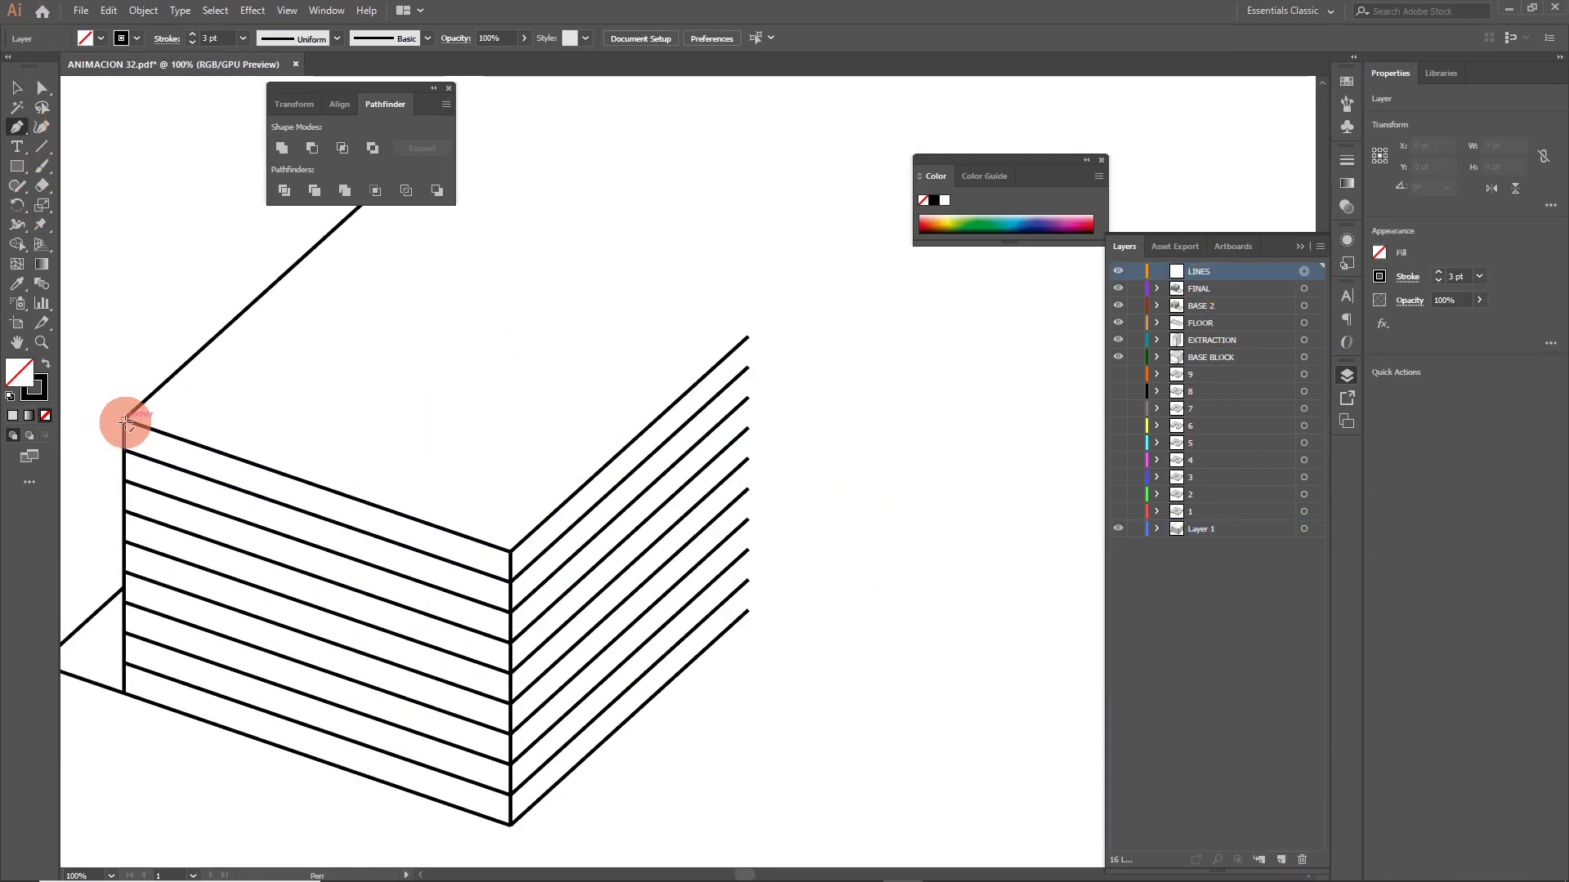
# Trace a floor edge as a 3 pt line and Alt-drag a copy down to the next floor.
pyautogui.click(746, 335)
pyautogui.scroll(2, 753, 327)
pyautogui.hscroll(-5, 549, 639)
pyautogui.keyDown('ctrl'); pyautogui.click(341, 452); pyautogui.keyUp('ctrl')
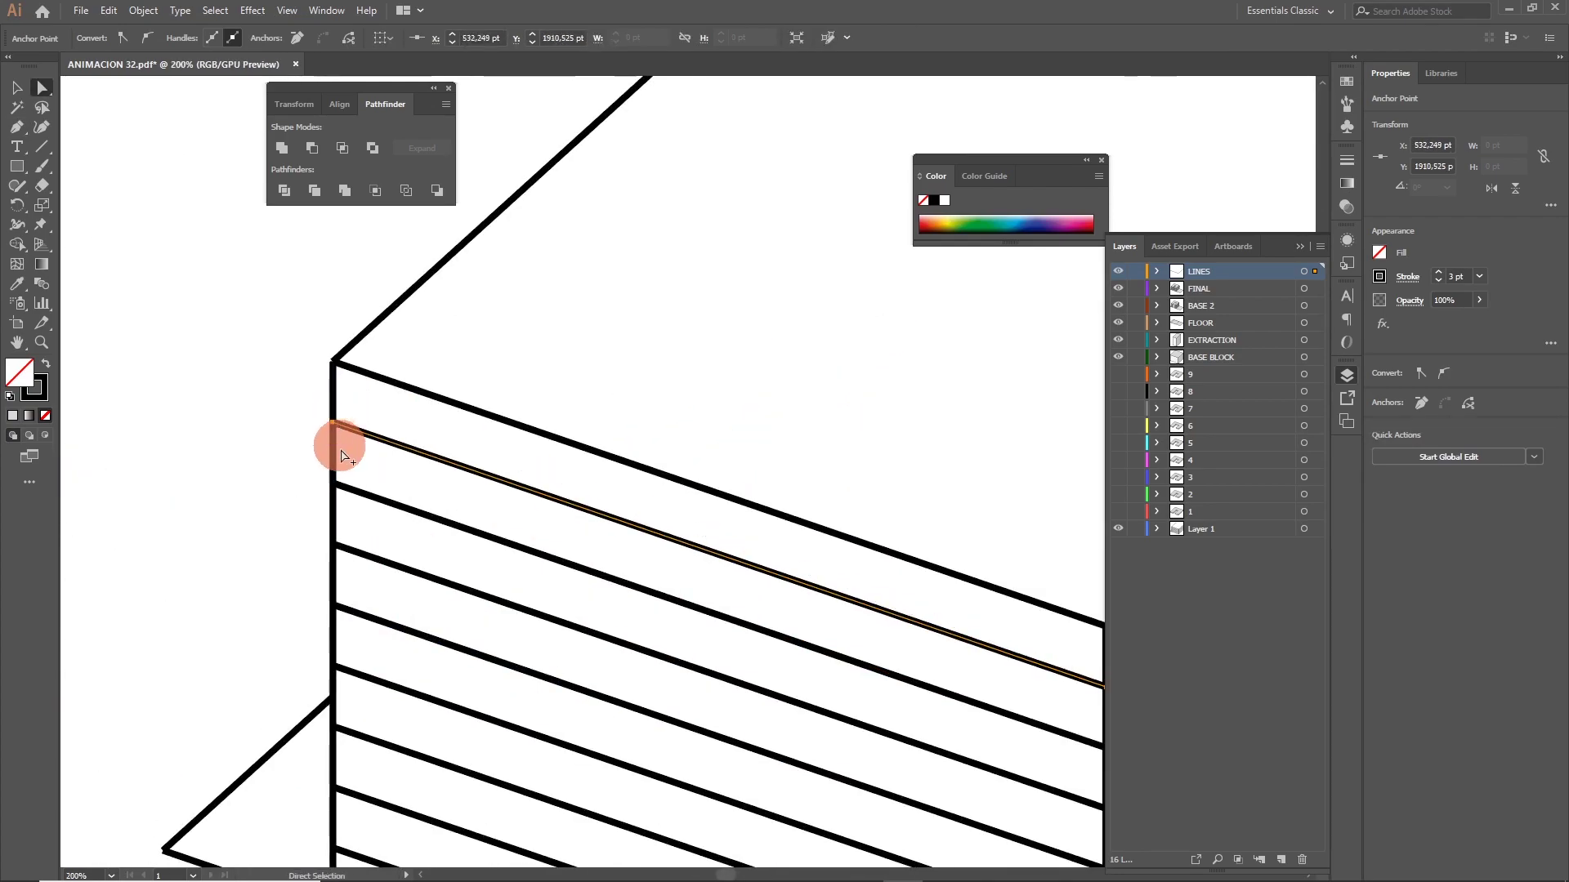
pyautogui.moveTo(340, 452)
pyautogui.mouseDown()
pyautogui.moveTo(603, 522)
pyautogui.moveTo(609, 692)
pyautogui.mouseUp()
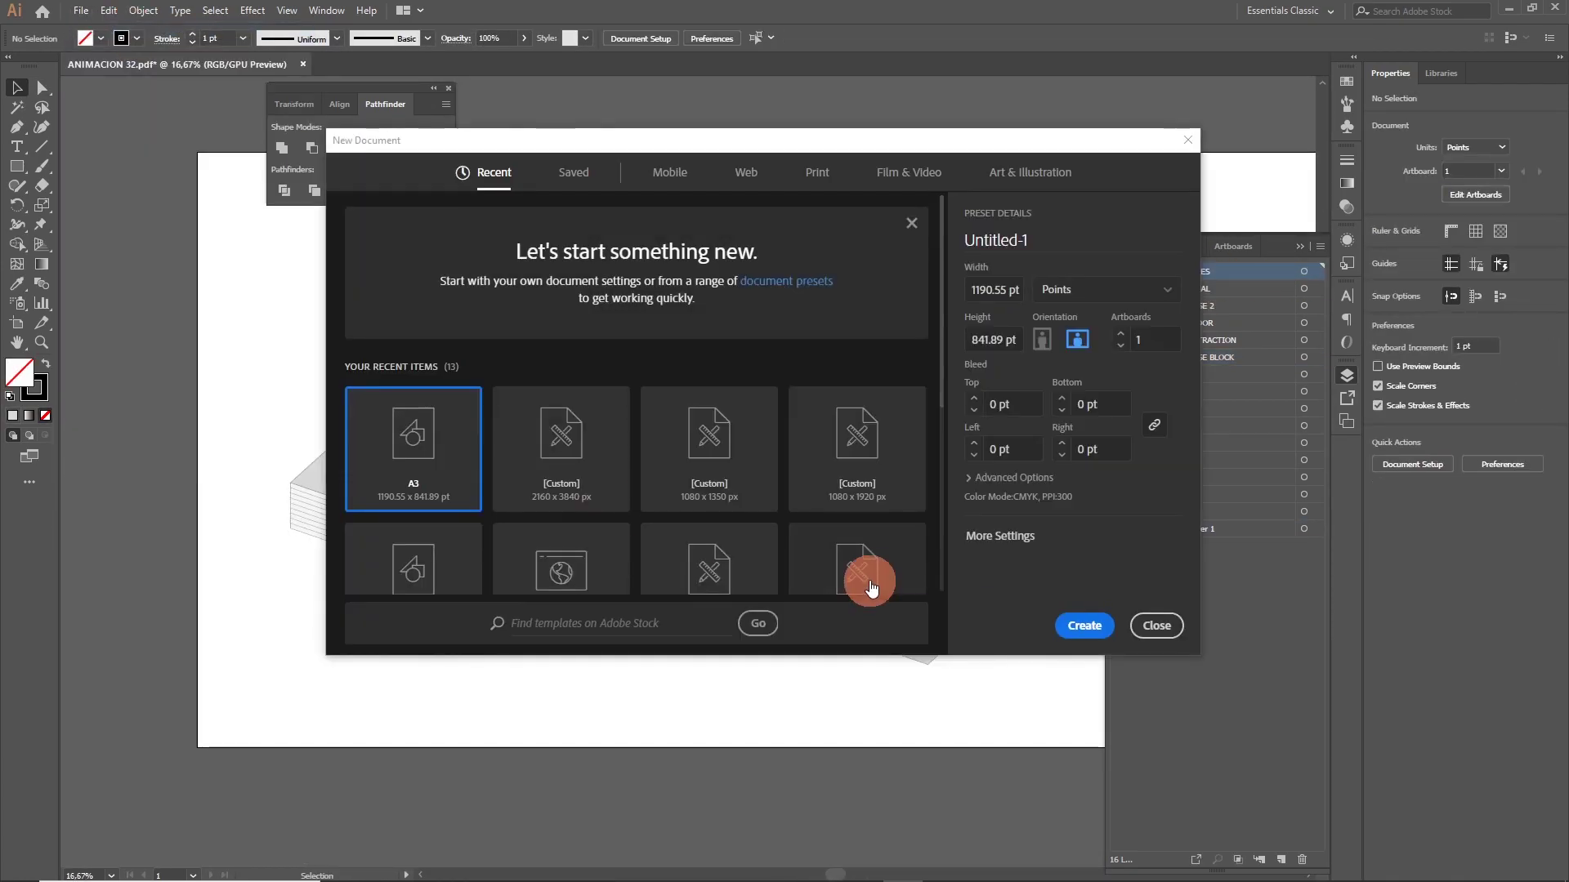
# Create the blank document and stack three U-shaped slabs onto the building.
pyautogui.click(1093, 626)
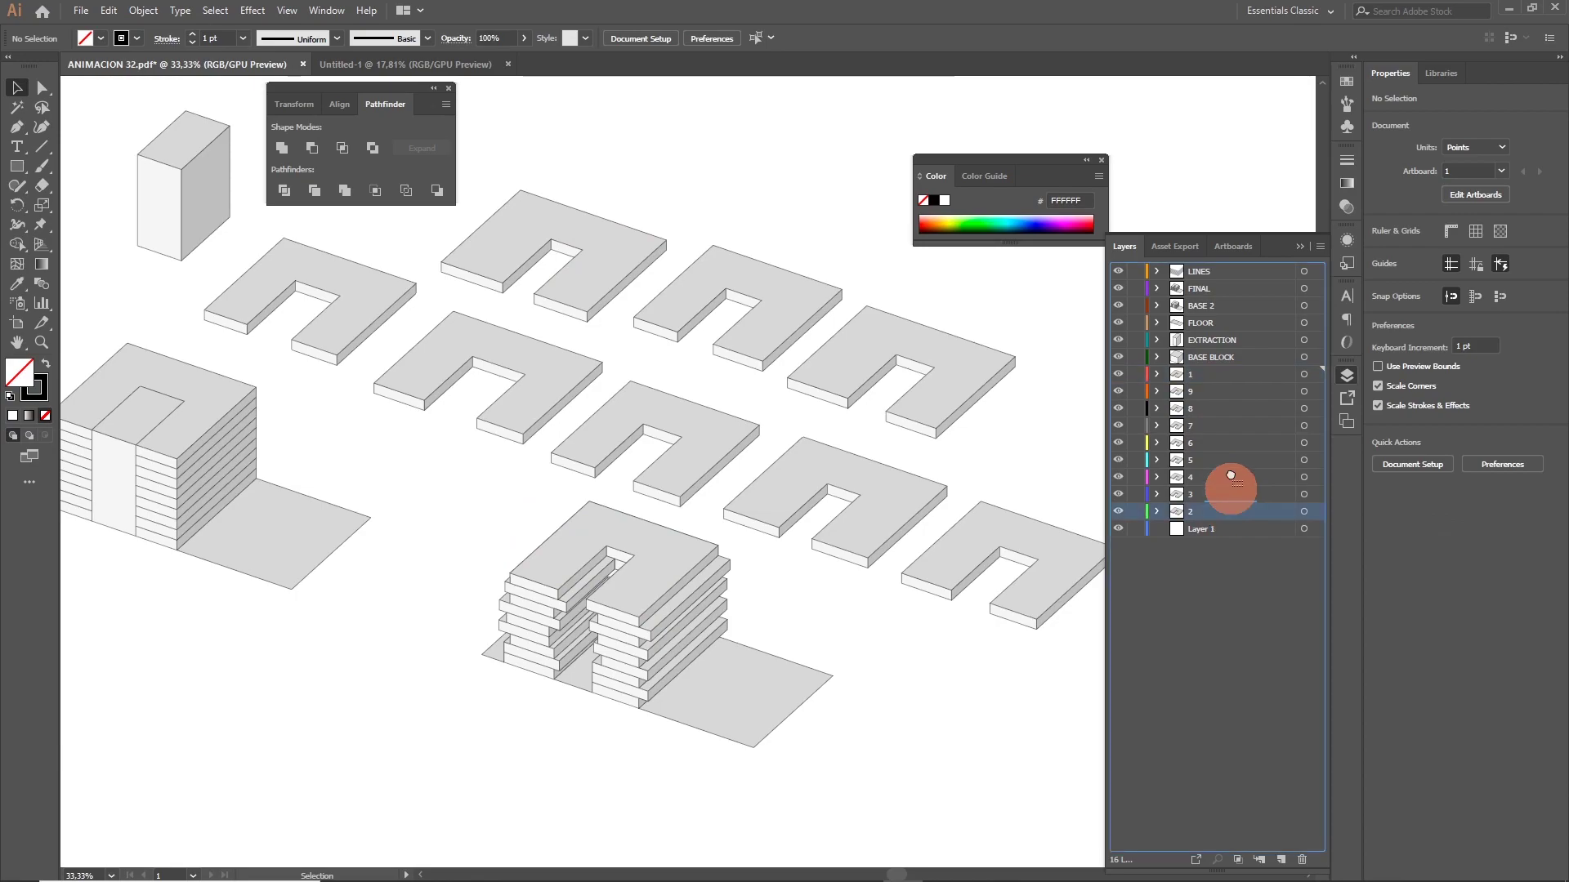
pyautogui.click(541, 213)
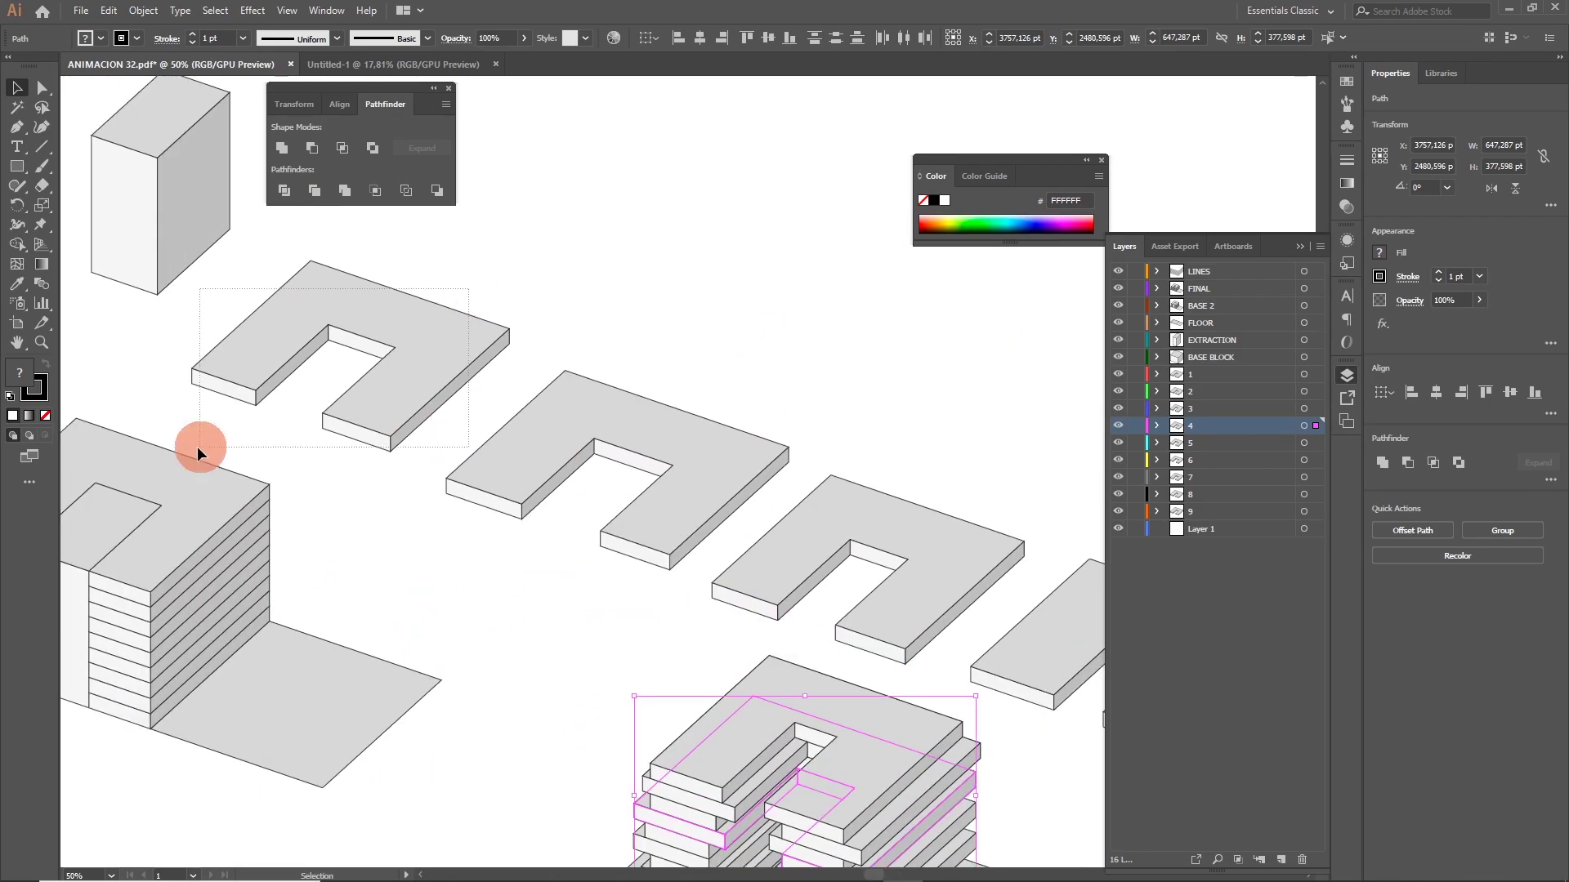
pyautogui.moveTo(647, 832); pyautogui.dragTo(646, 830)
pyautogui.moveTo(752, 772); pyautogui.dragTo(750, 773)
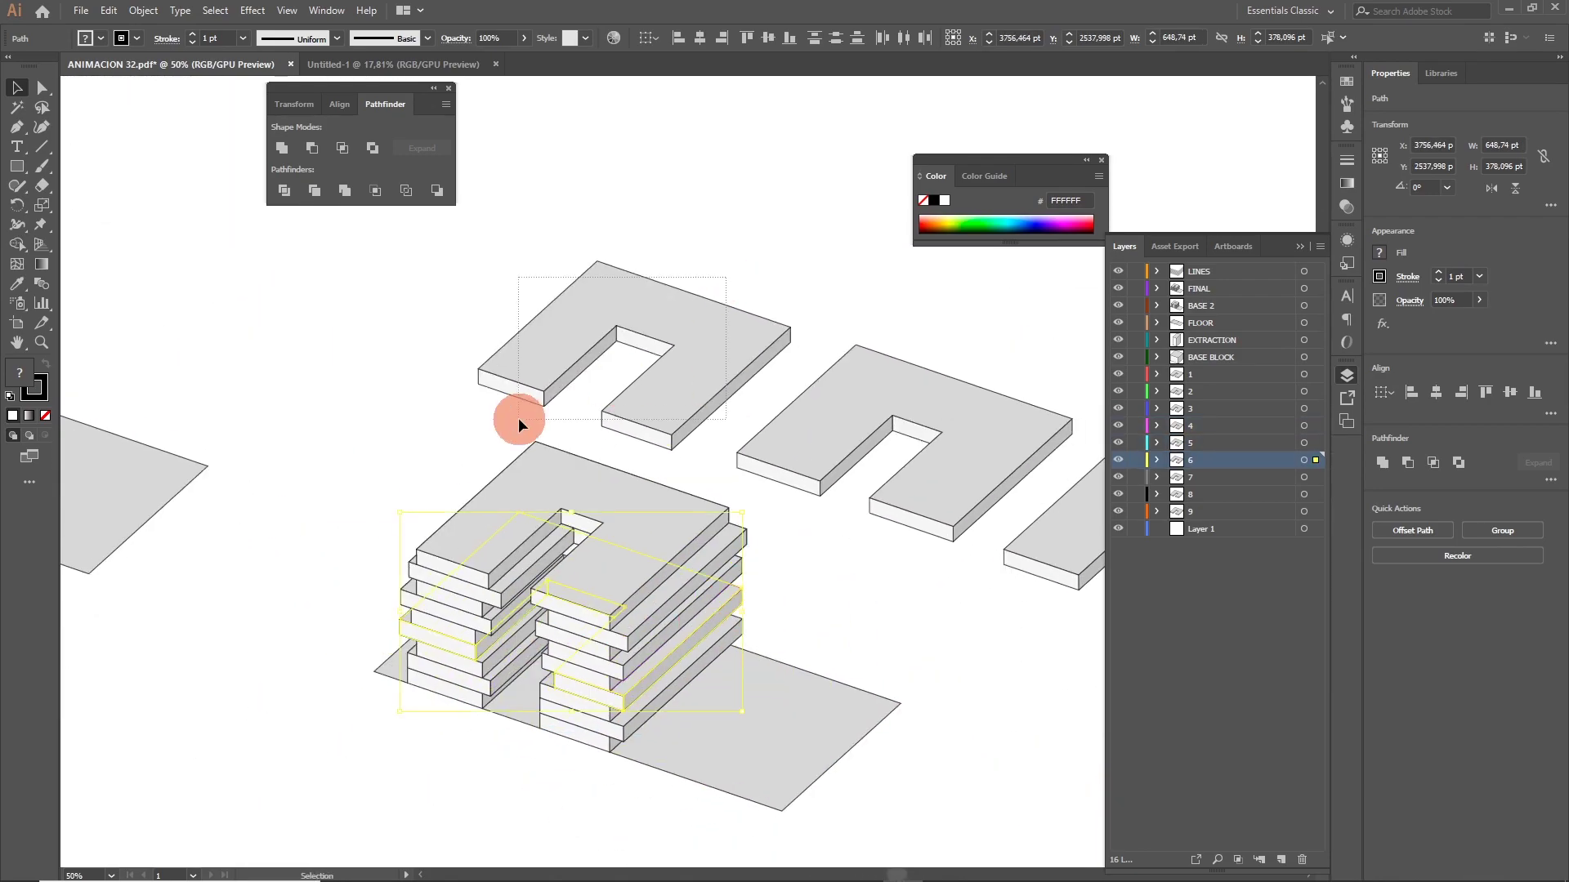
pyautogui.moveTo(418, 650); pyautogui.dragTo(417, 651)
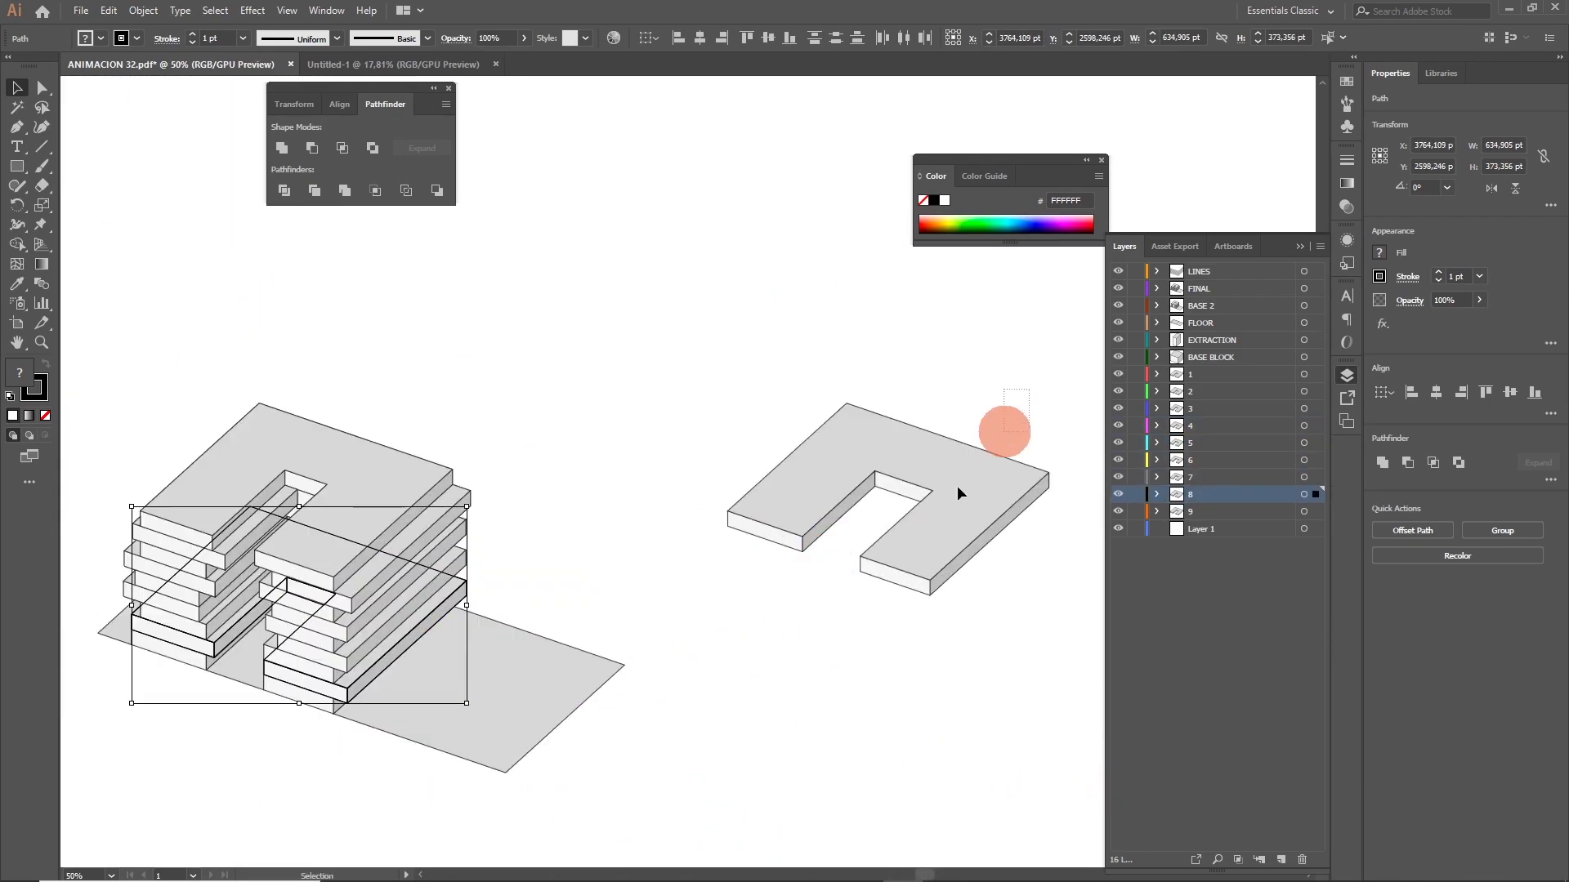
pyautogui.hotkey('ctrl', '-')
pyautogui.click(1304, 511)
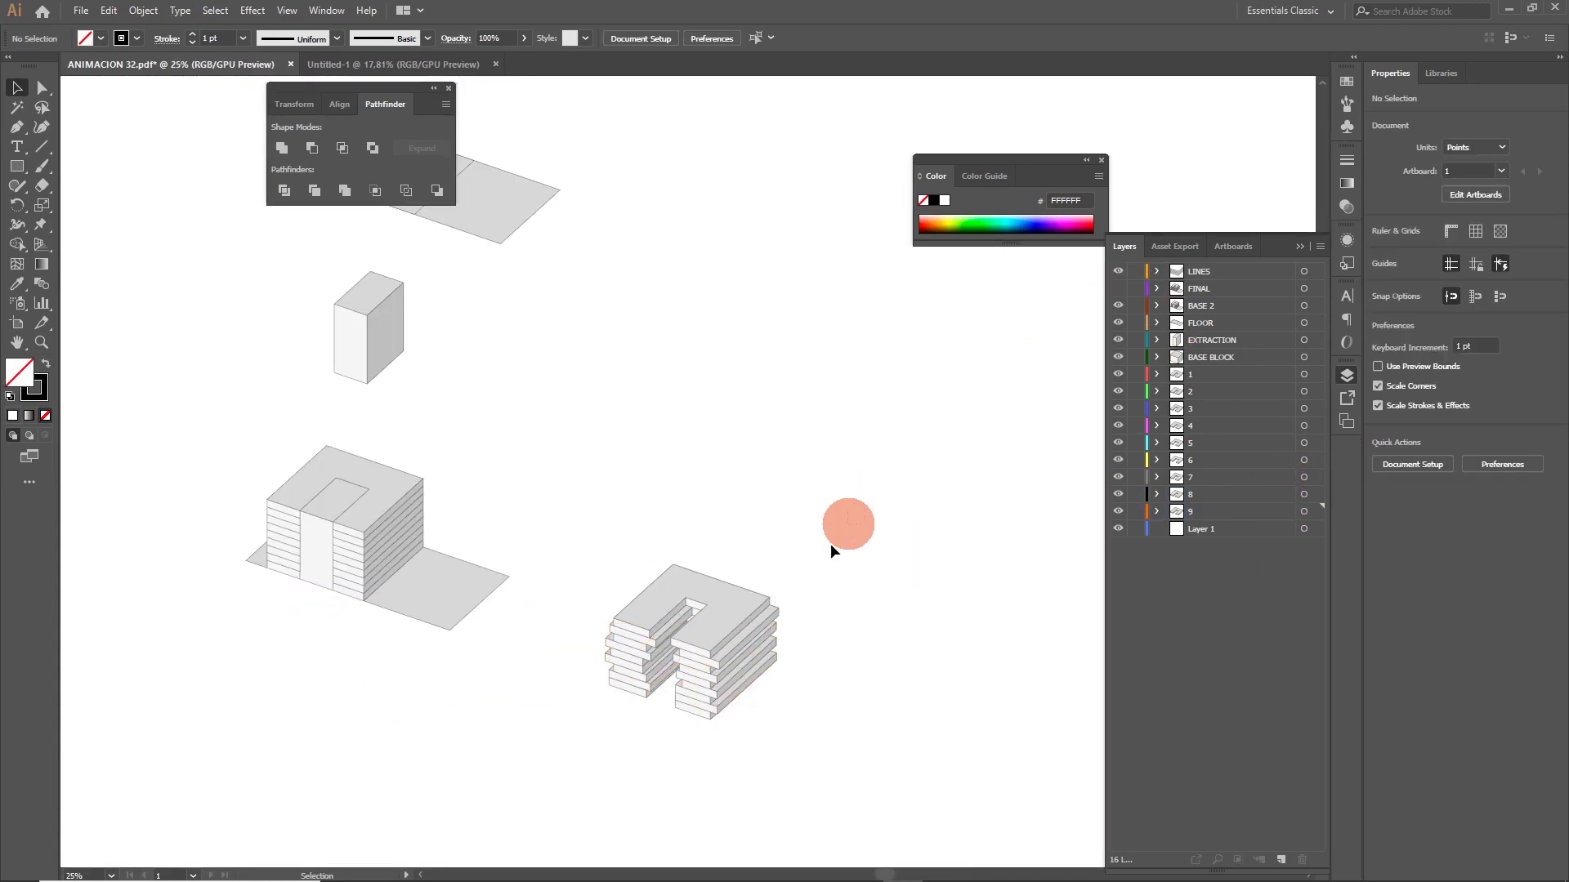
# Copy the finished building and paste it into Untitled-1.
pyautogui.hotkey('ctrl', '-')
pyautogui.hotkey('ctrl', 'Tab')
pyautogui.hotkey('ctrl', 'v')
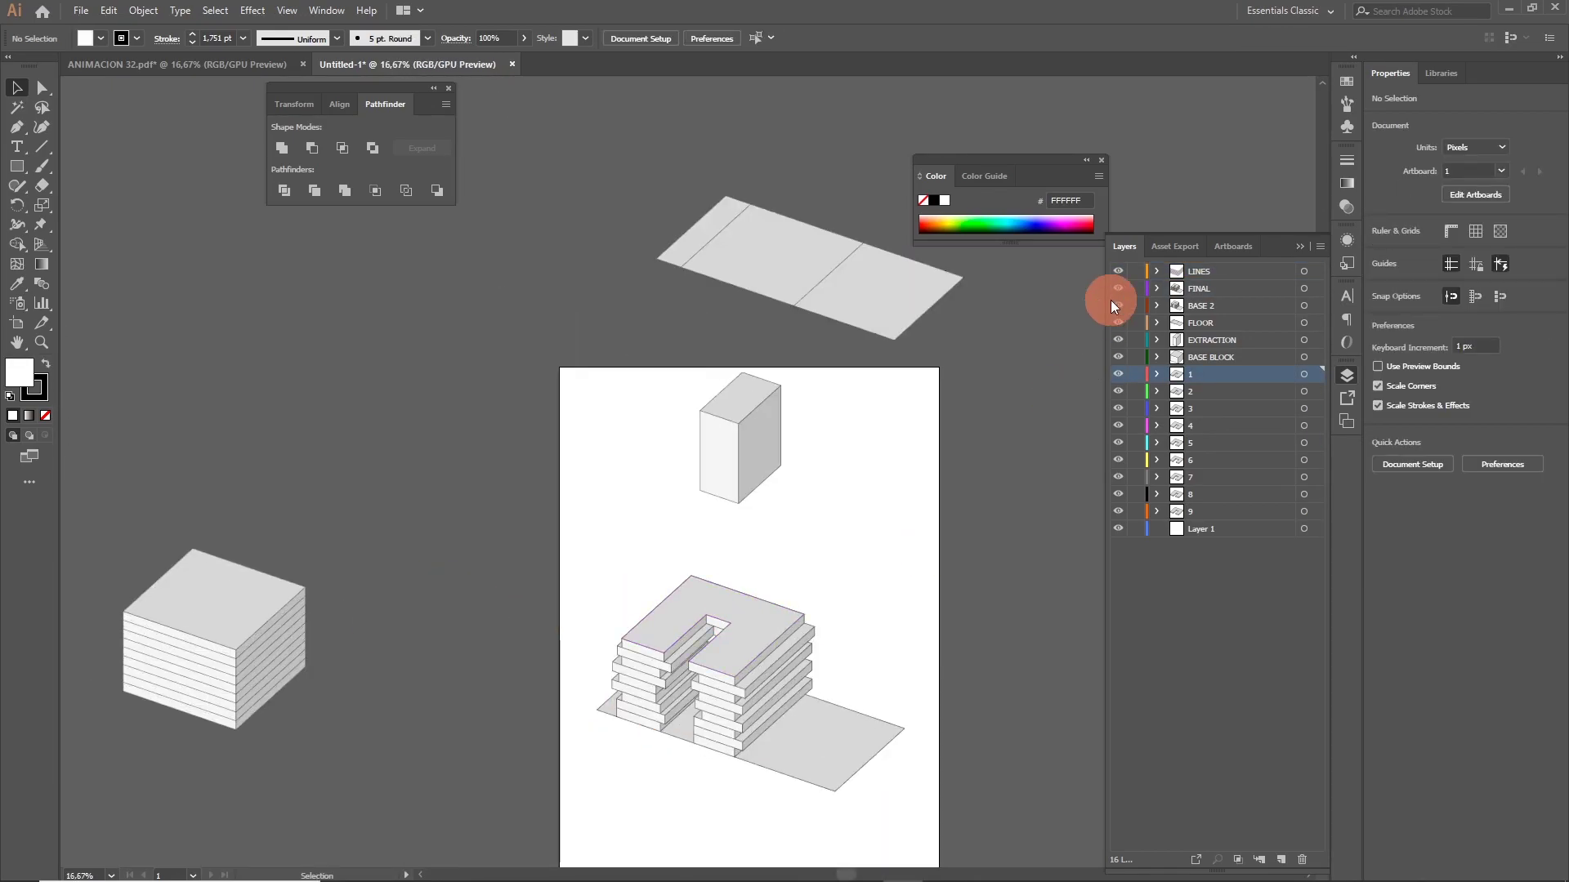
# Move the striped box into the building and save the document as a new file.
pyautogui.moveTo(321, 557); pyautogui.dragTo(707, 578)
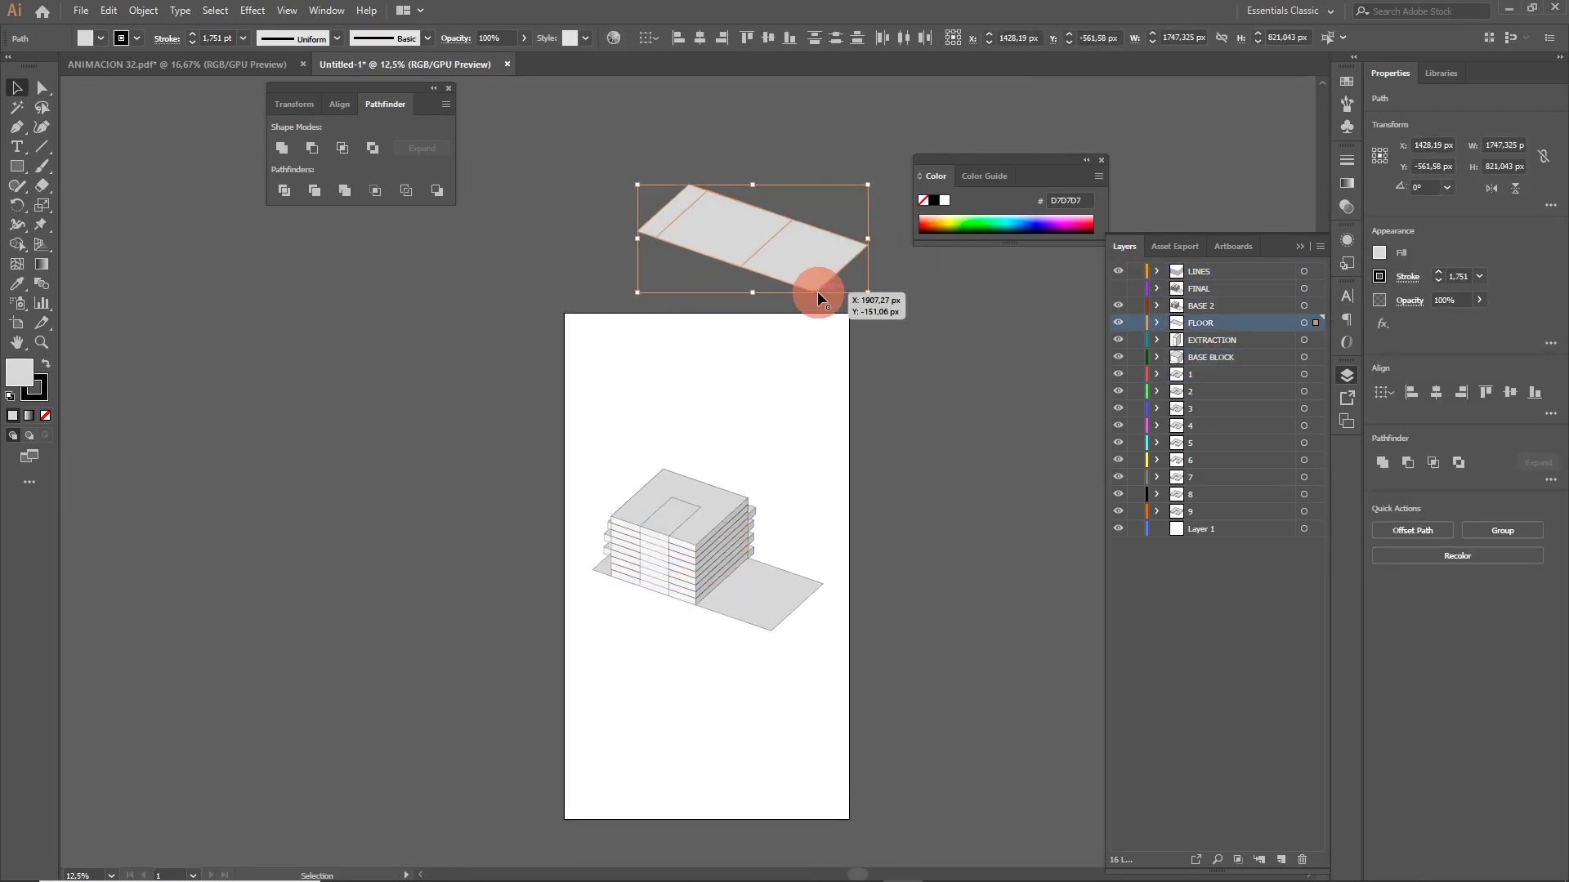
pyautogui.click(80, 10)
pyautogui.click(173, 154)
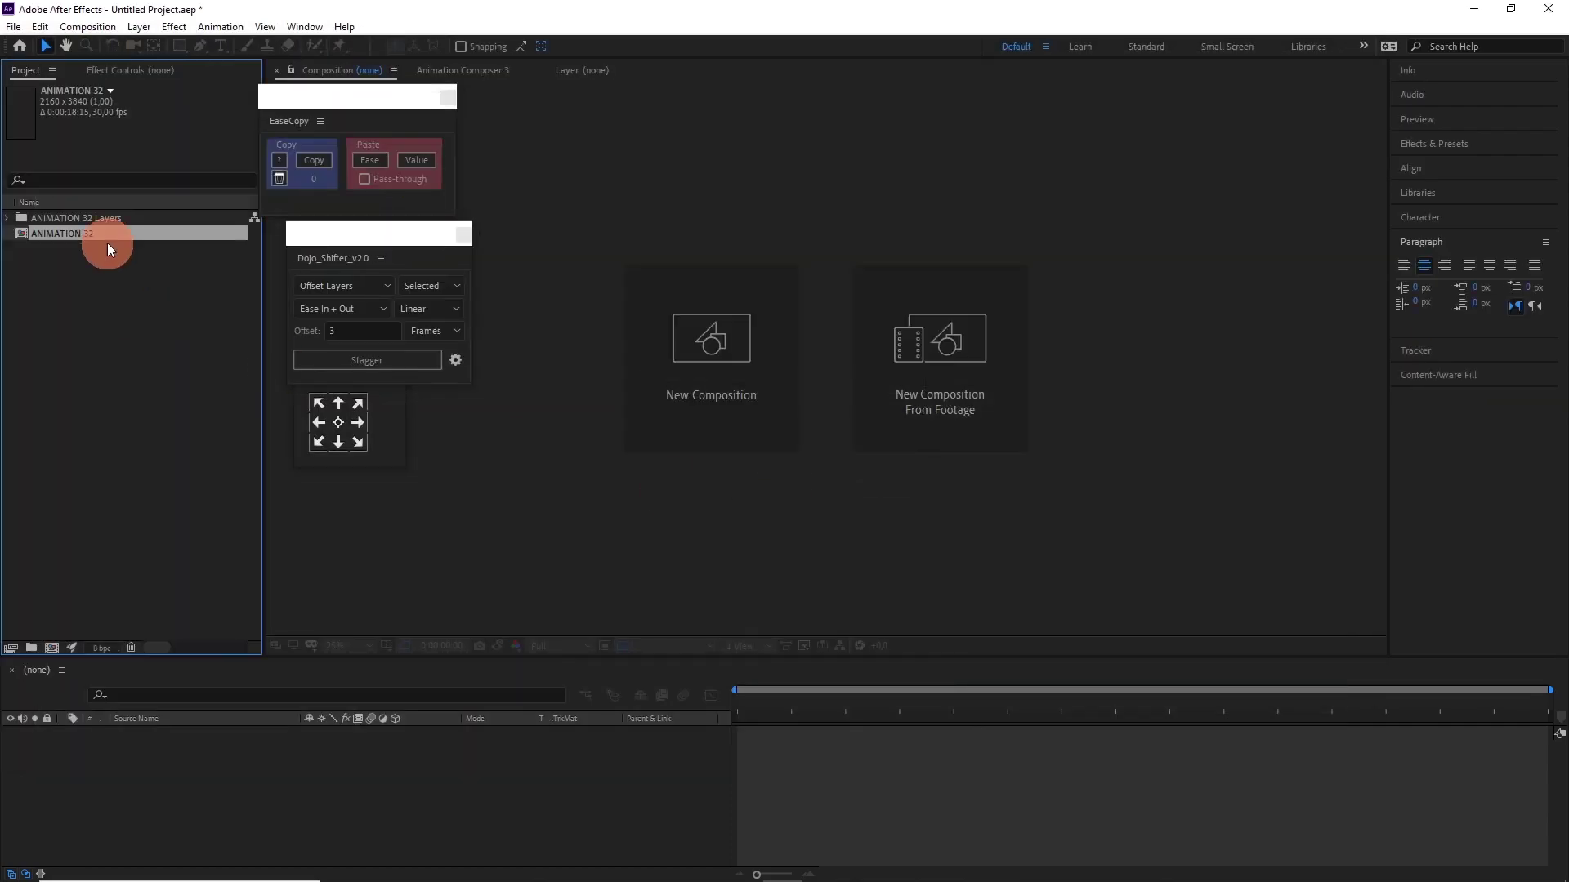
# Open the ANIMATION 32 comp, add a white solid, and convert the vector layers to shapes.
pyautogui.doubleClick(106, 238)
pyautogui.rightClick(396, 865)
pyautogui.click(688, 725)
pyautogui.click(385, 523)
pyautogui.rightClick(198, 739)
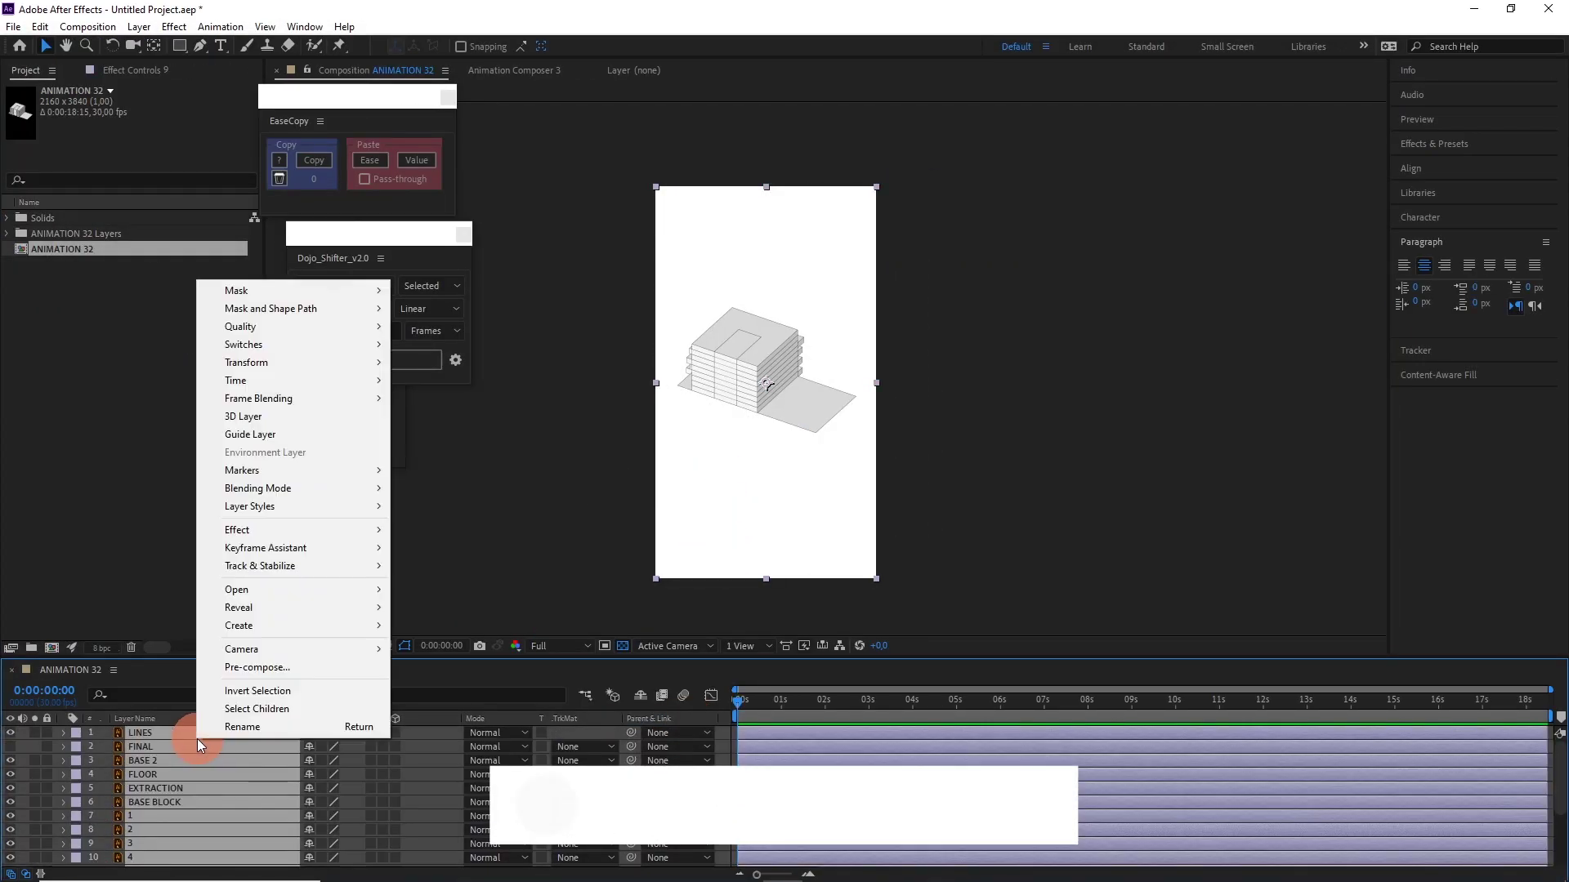
pyautogui.click(481, 680)
pyautogui.click(761, 539)
# Solo the FLOOR and BASE BLOCK layers and duplicate the FLOOR Outlines layer.
pyautogui.scroll(3, 164, 784)
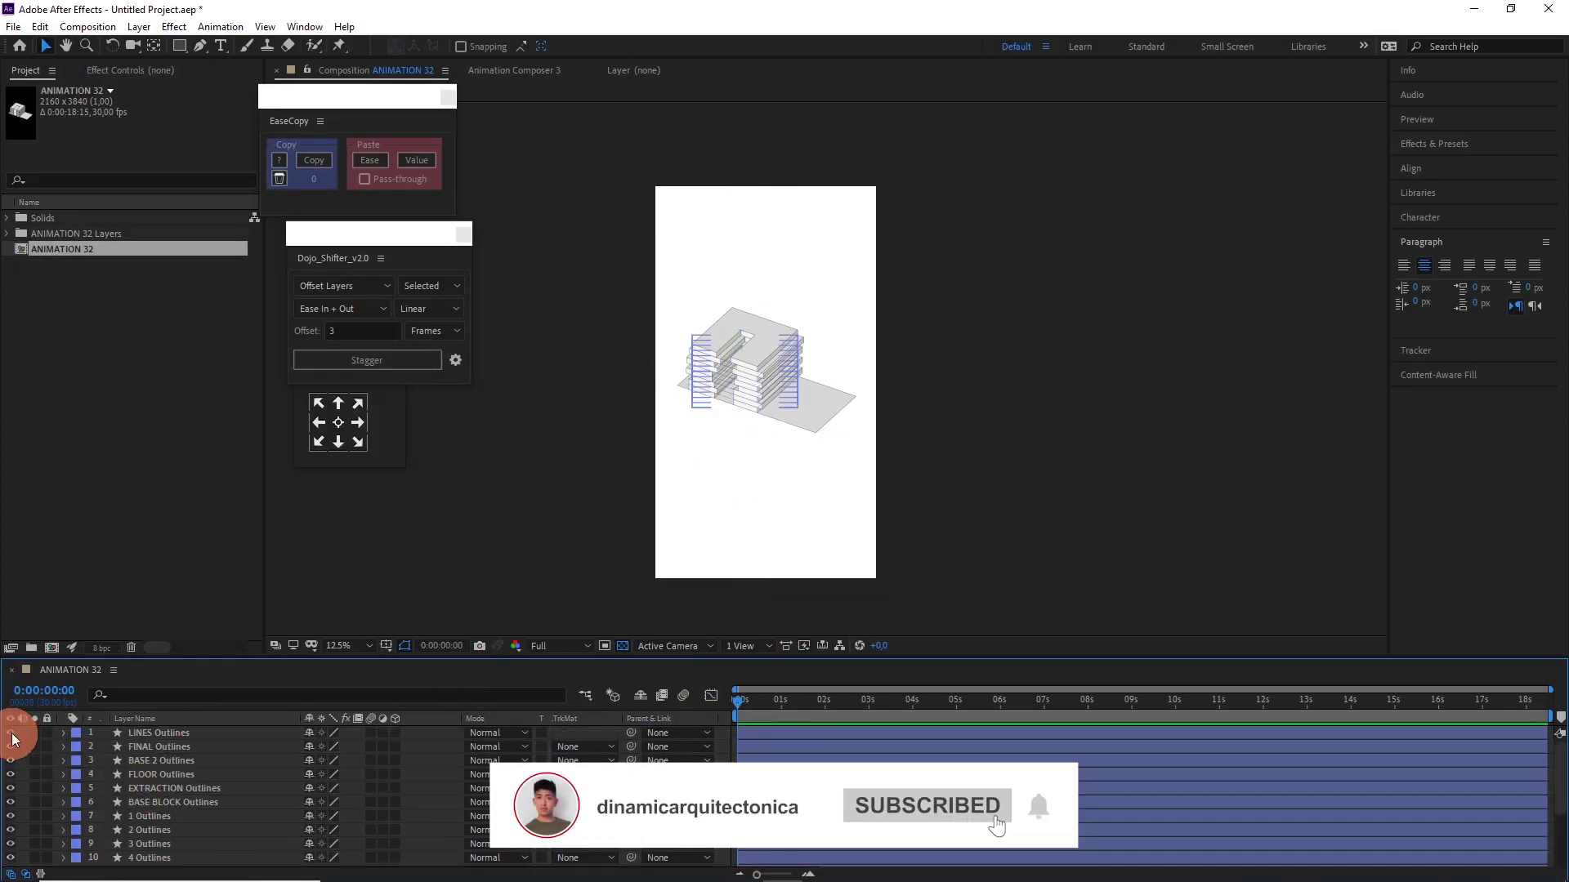
pyautogui.click(34, 775)
pyautogui.click(34, 801)
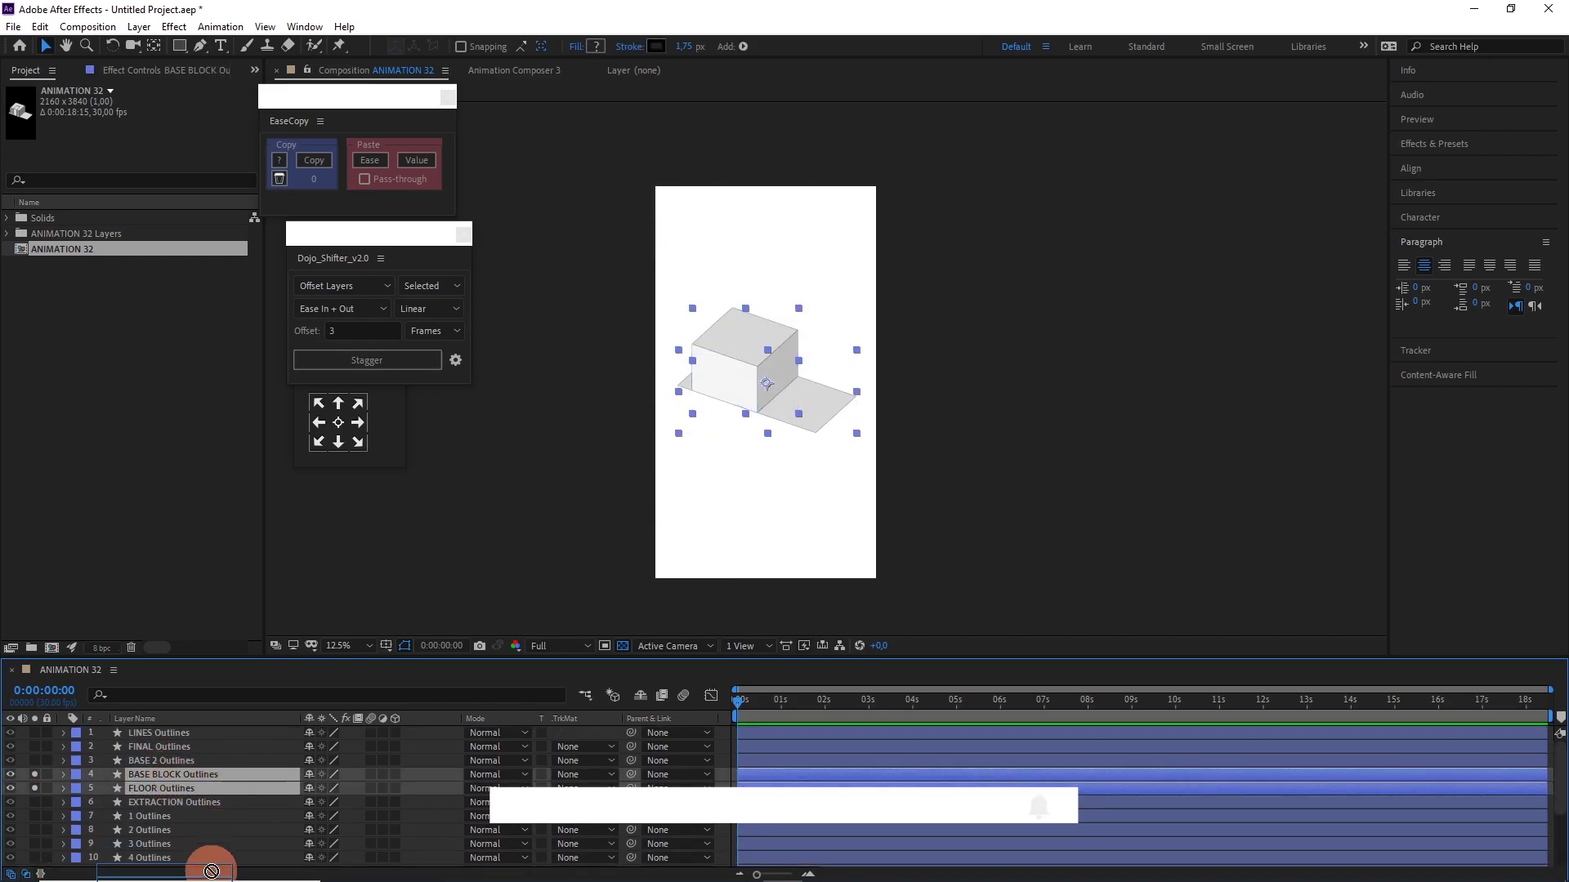
pyautogui.scroll(-3, 327, 801)
pyautogui.click(847, 832)
pyautogui.scroll(4, 907, 408)
pyautogui.click(580, 47)
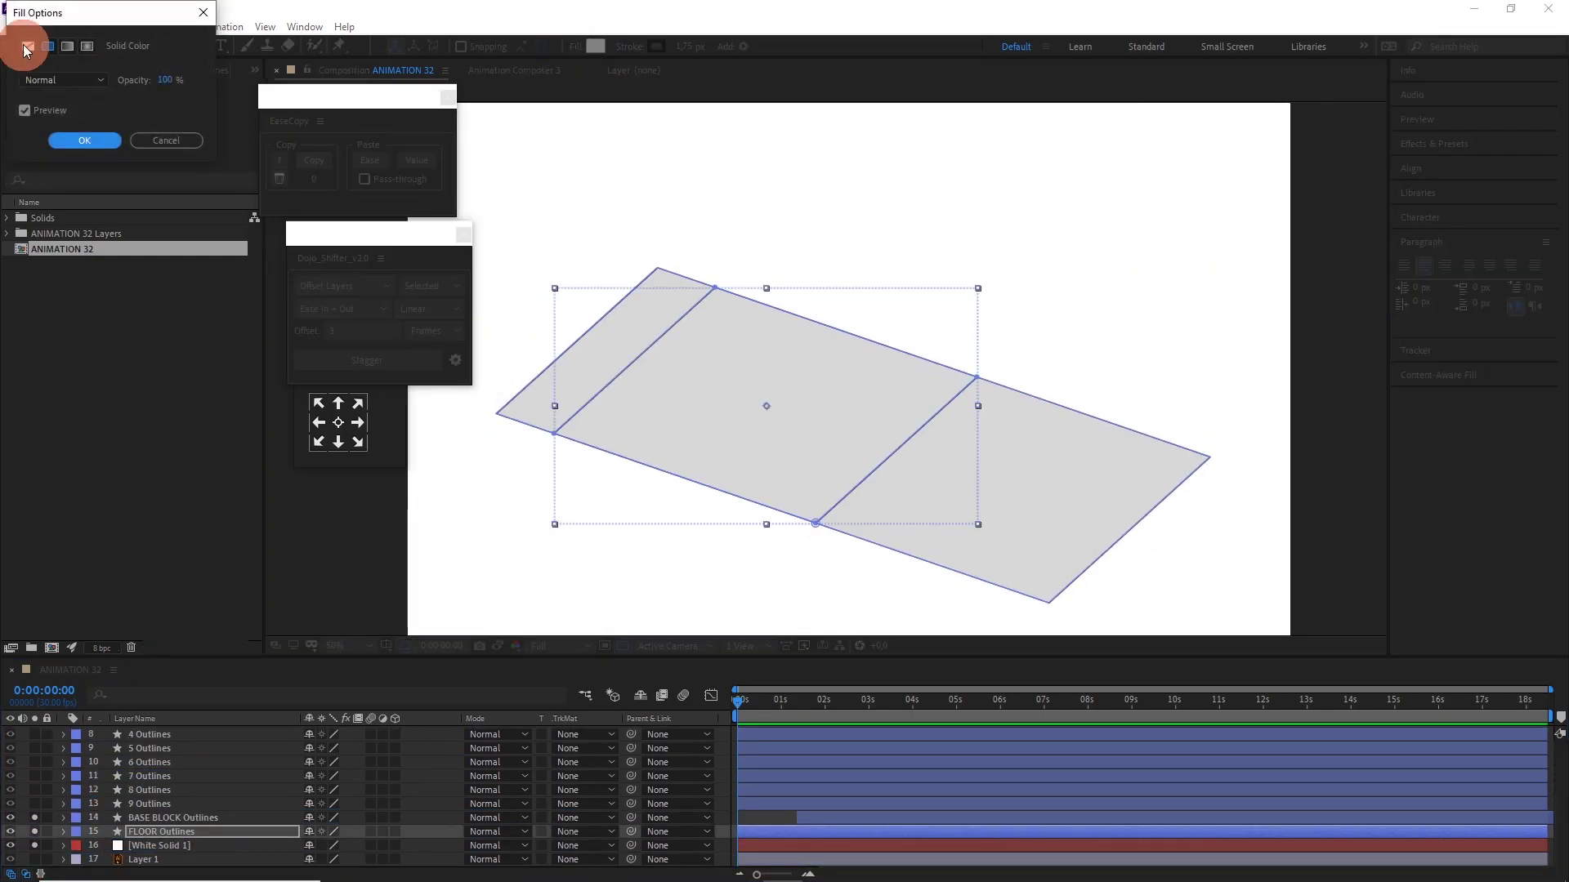
pyautogui.hotkey('ctrl', 'd')
pyautogui.click(256, 777)
# Keyframe the floor outline's Trim Paths End from 0 to 100% so it traces in.
pyautogui.click(98, 826)
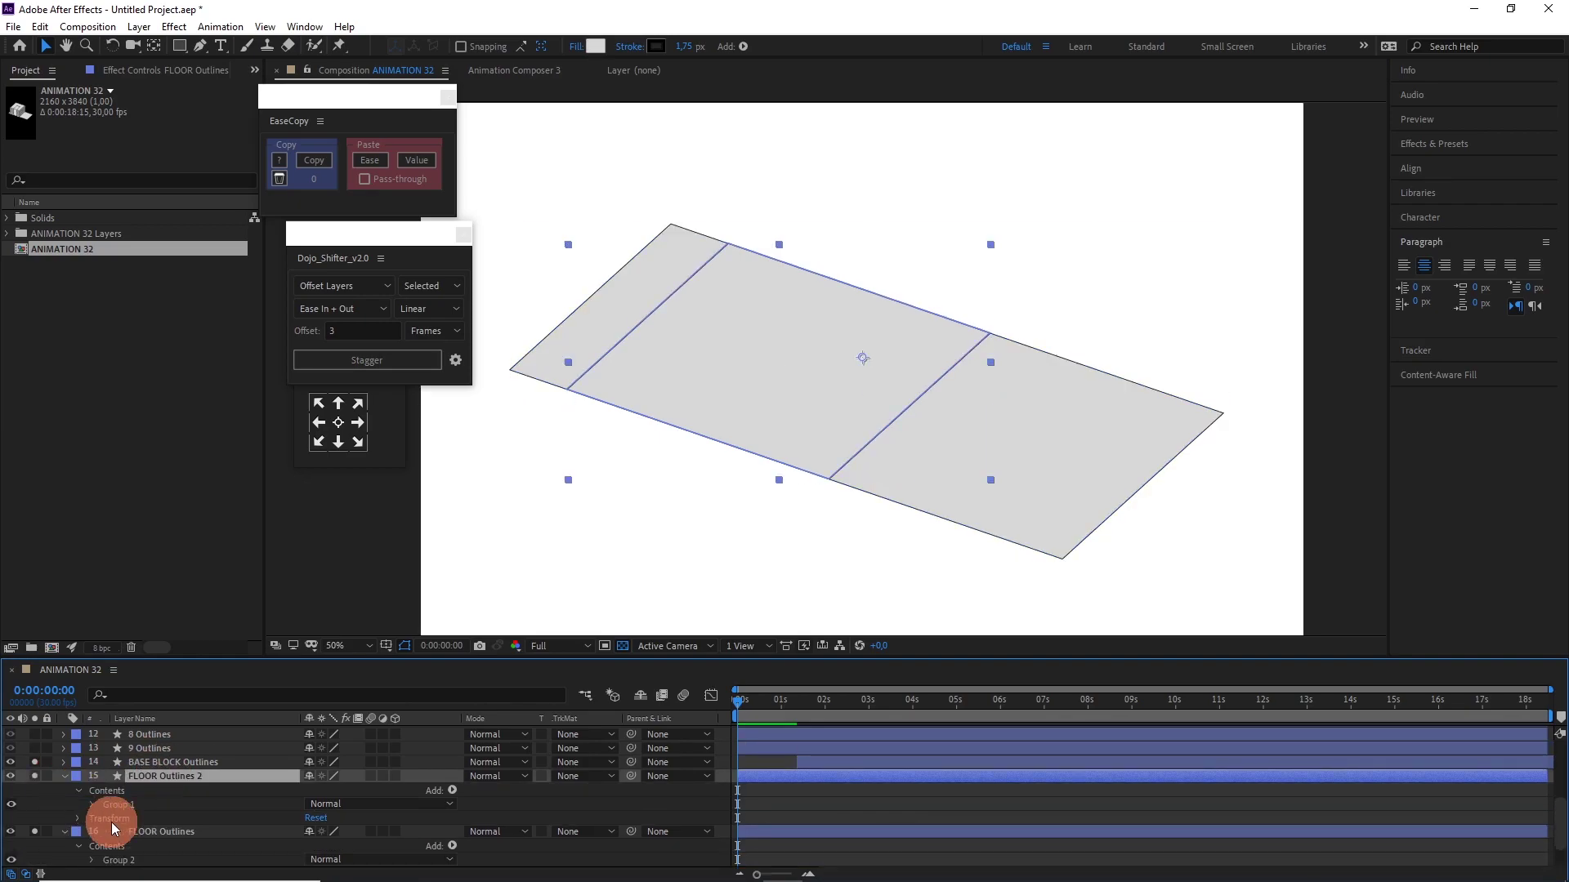
pyautogui.scroll(-2, 837, 442)
pyautogui.scroll(-3, 147, 689)
pyautogui.scroll(-2, 194, 817)
pyautogui.click(323, 790)
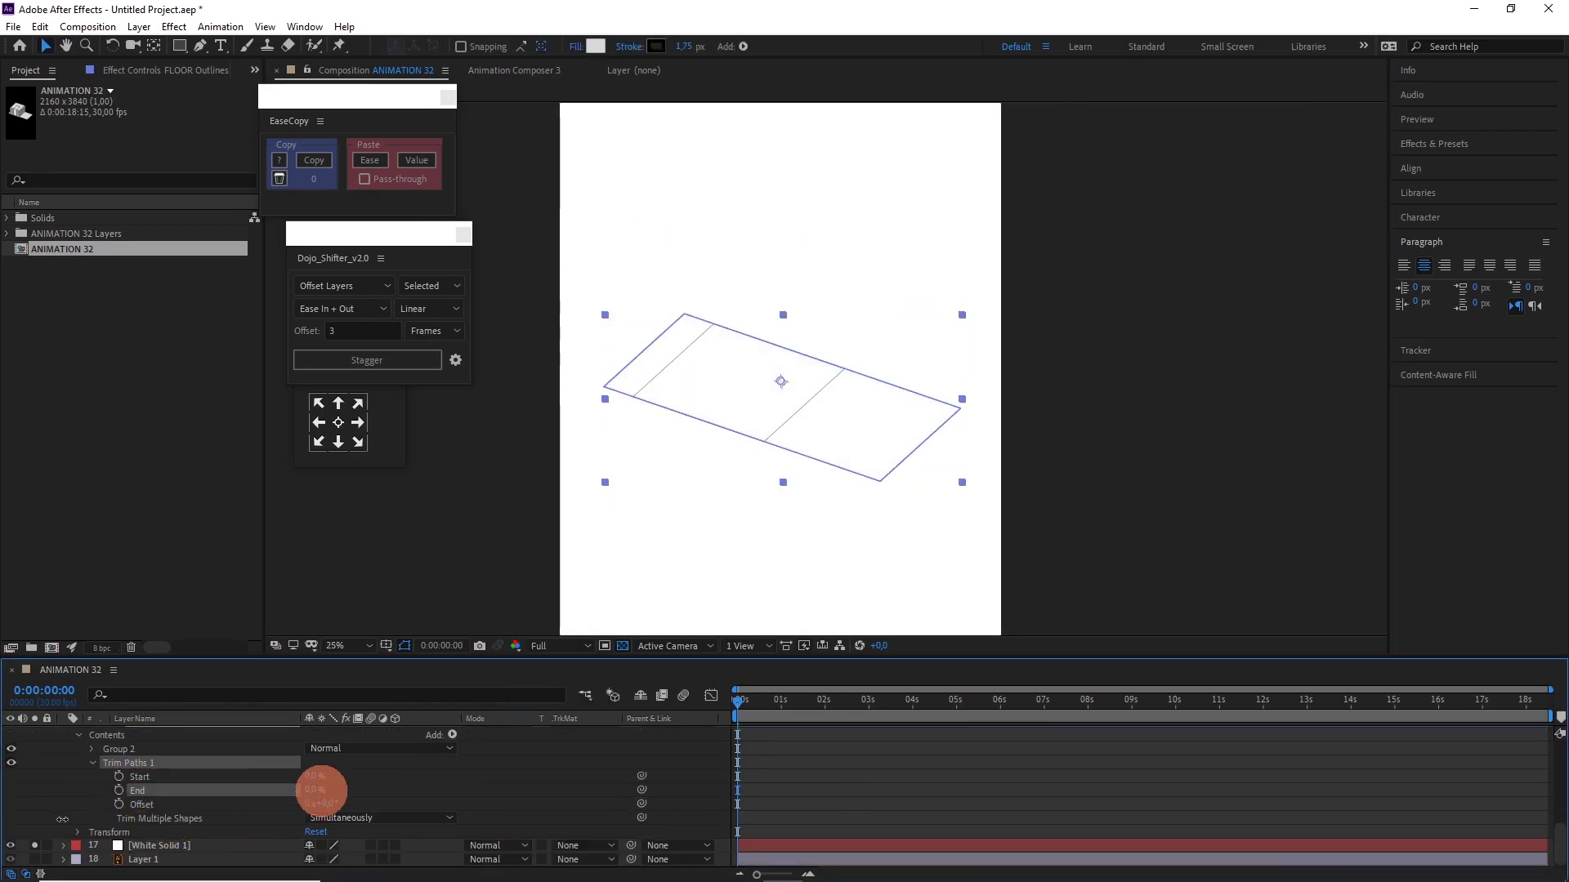
pyautogui.click(708, 693)
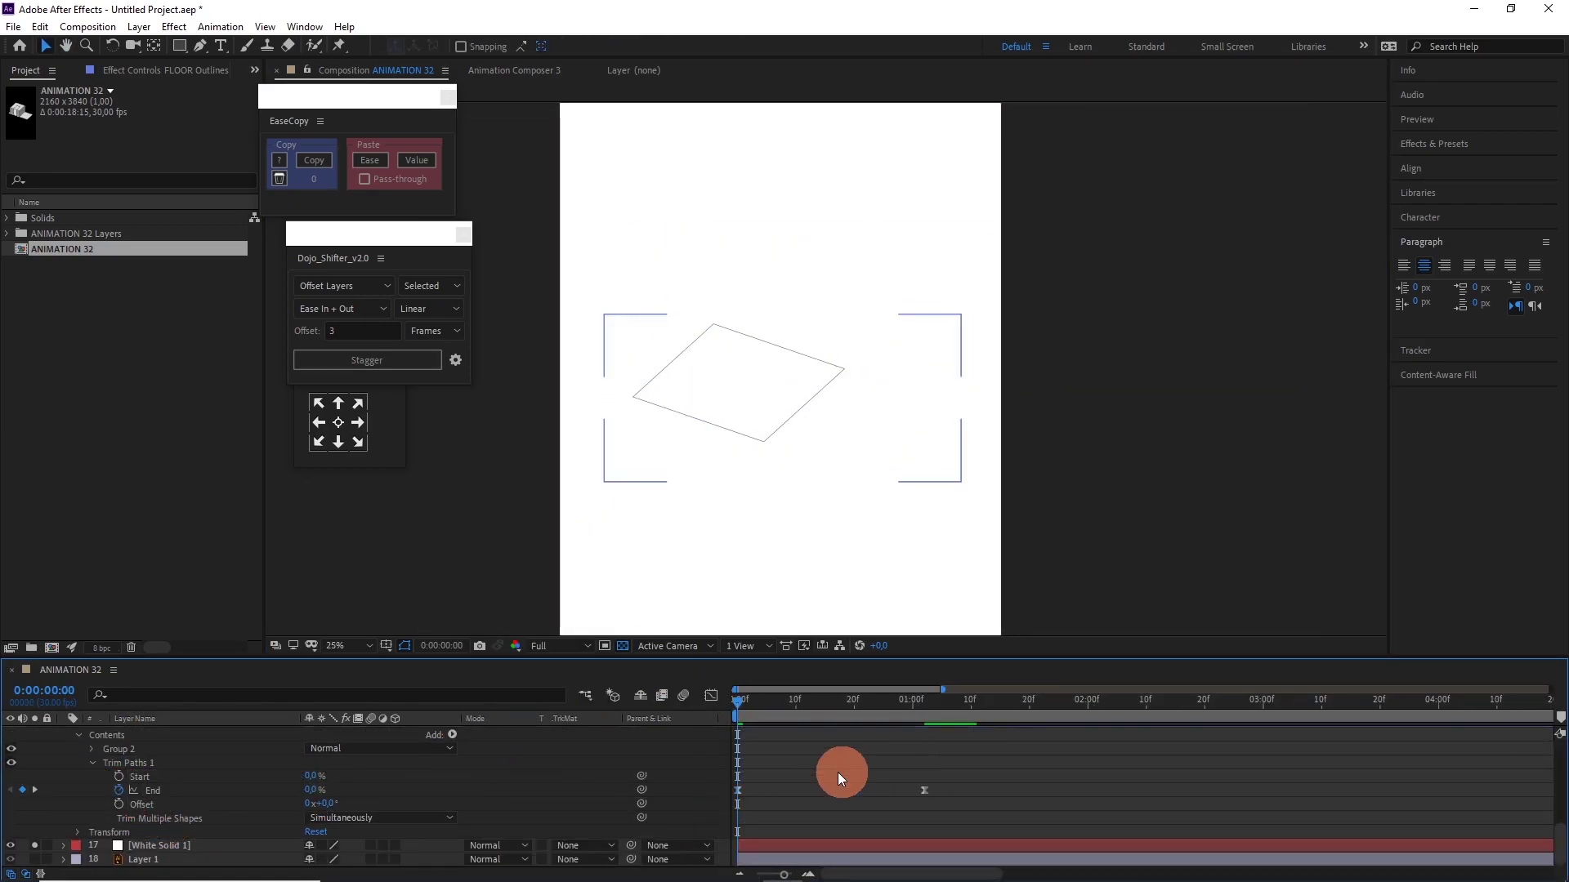
pyautogui.click(956, 773)
pyautogui.click(899, 795)
# Add Opacity keyframes so the fill copy fades from 0 to 100%.
pyautogui.click(928, 771)
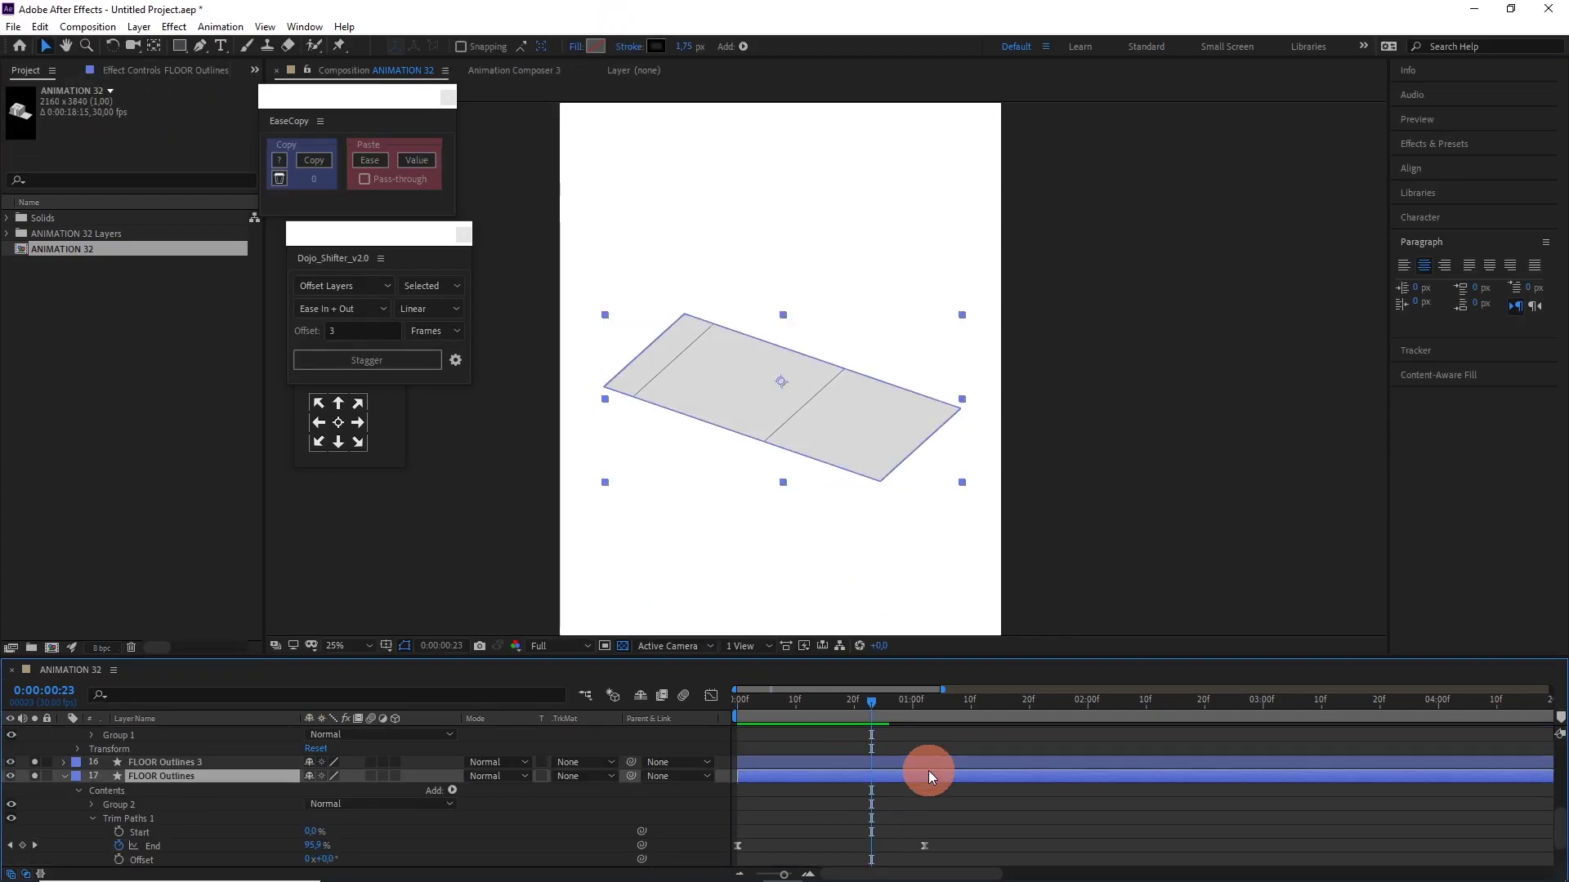
pyautogui.click(917, 707)
pyautogui.click(943, 753)
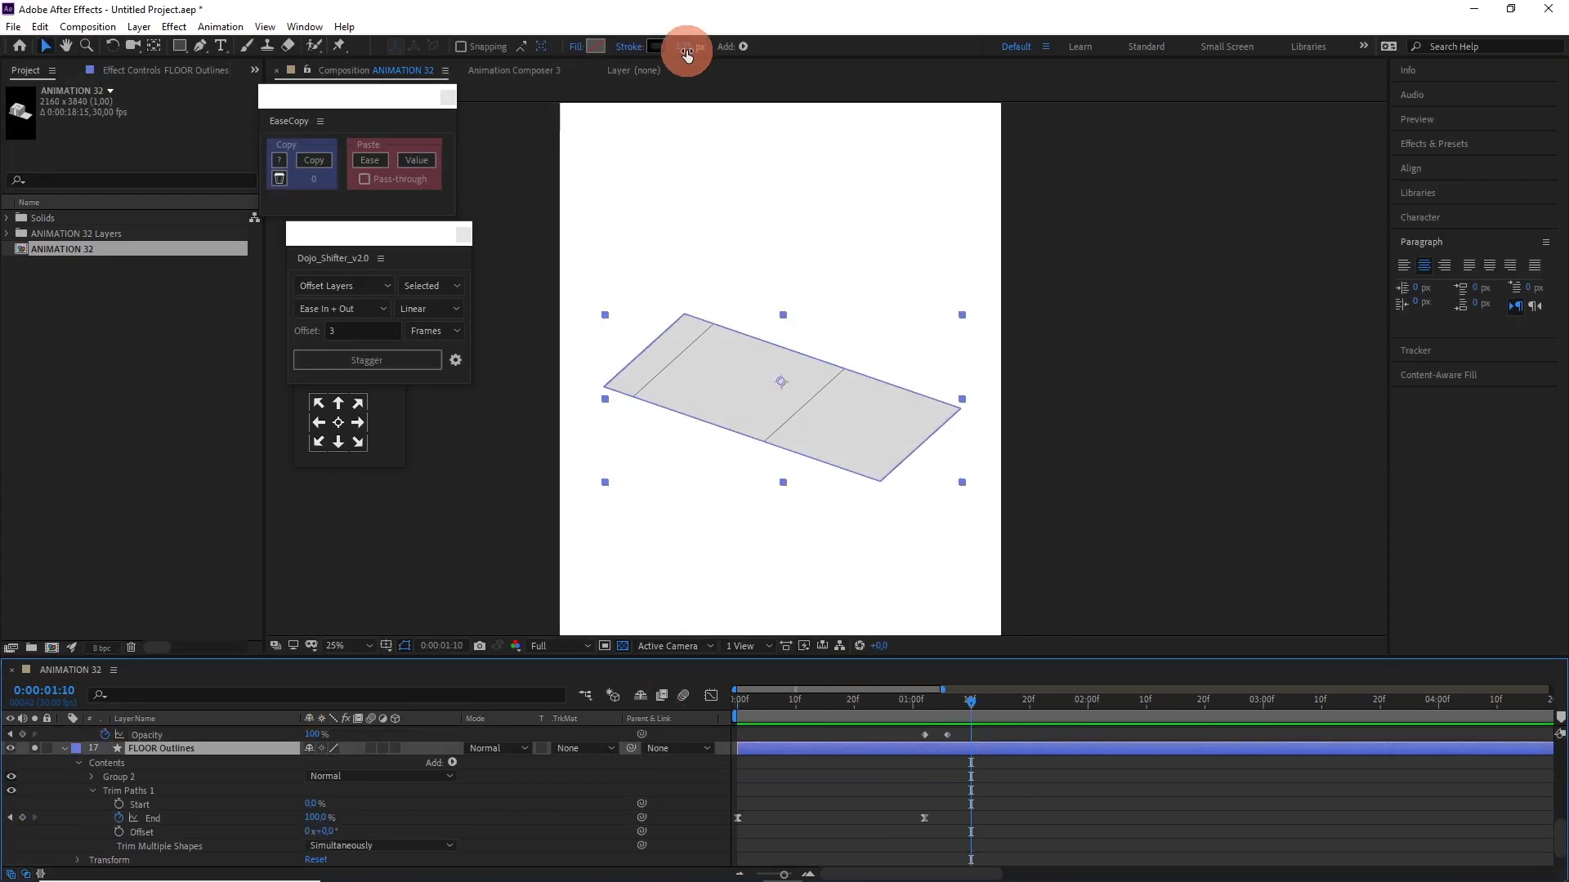
pyautogui.scroll(2, 1004, 745)
pyautogui.click(931, 801)
pyautogui.click(947, 845)
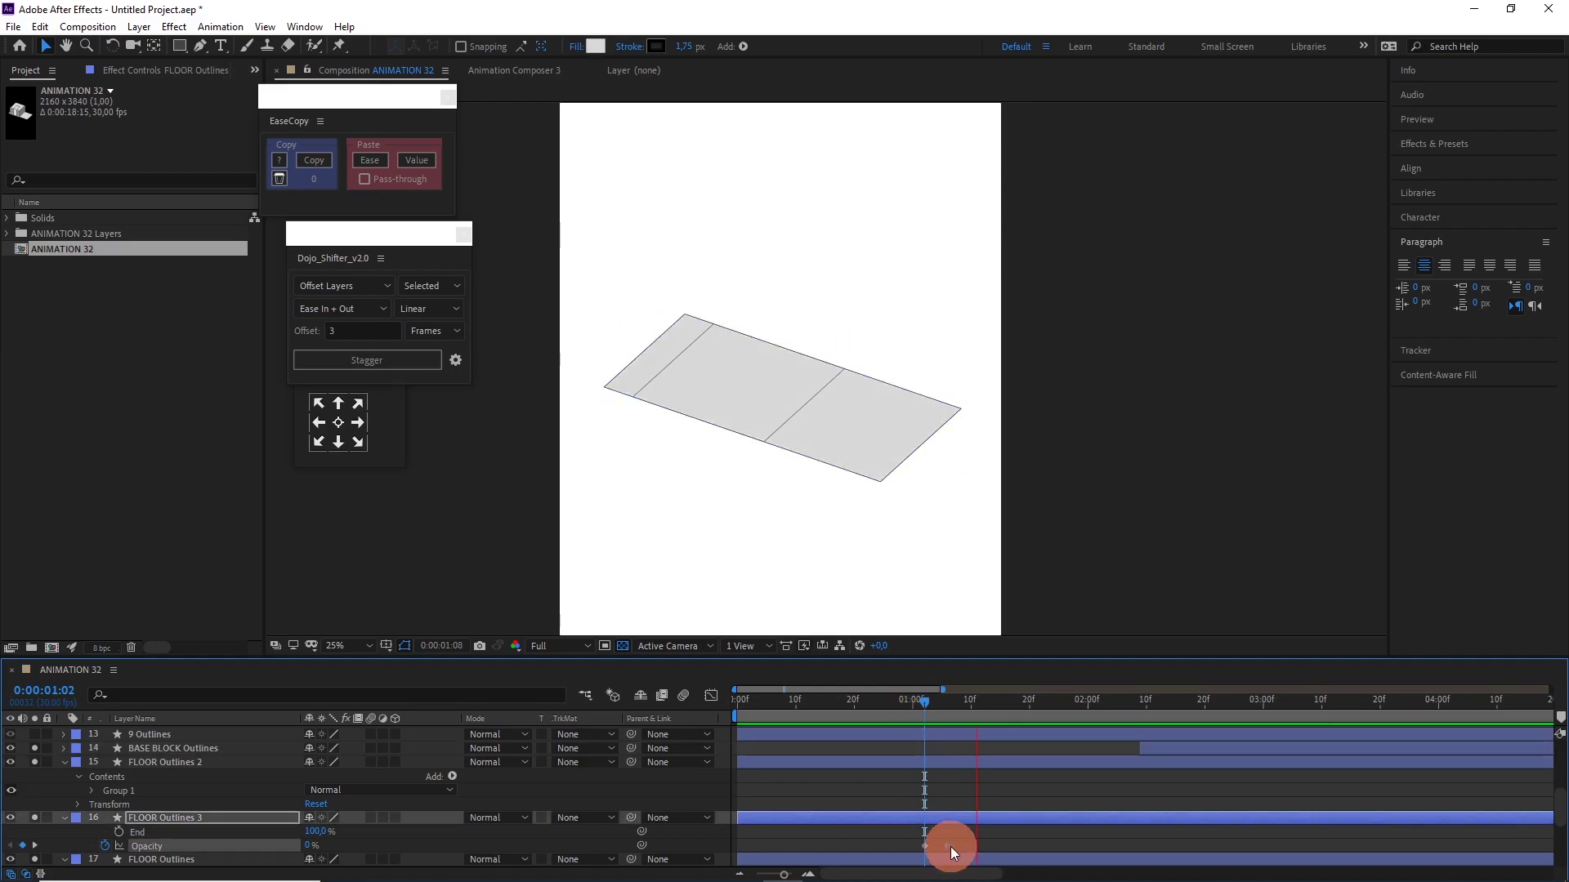
pyautogui.press('space')
# Search the timeline for 'strok' properties and retime the fill fade-in.
pyautogui.click(327, 694)
pyautogui.write('strok')
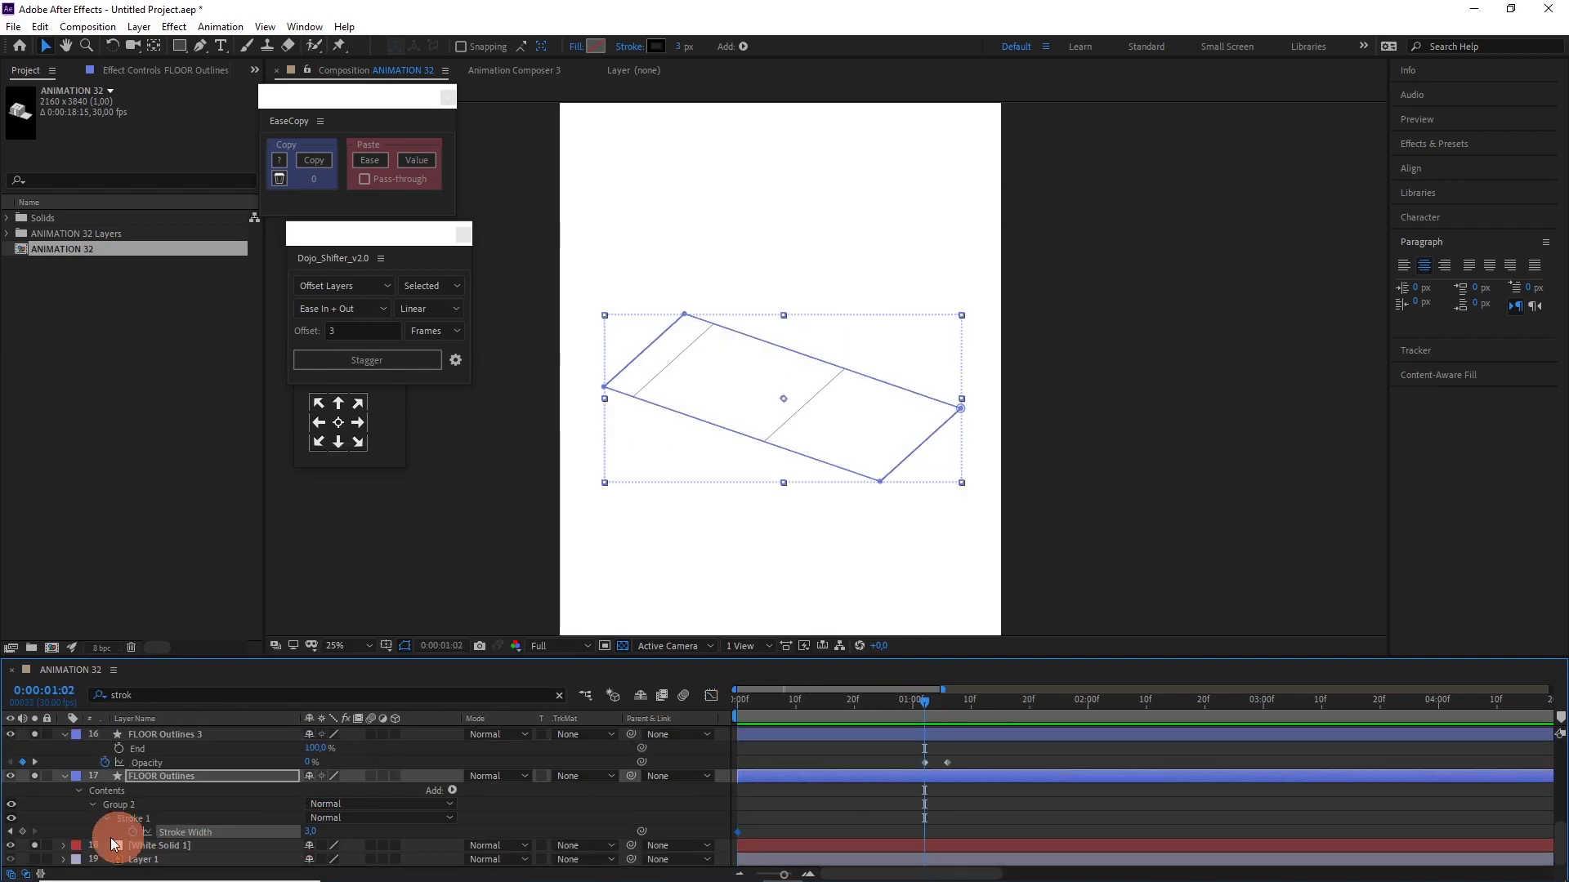
pyautogui.moveTo(959, 702)
pyautogui.mouseDown()
pyautogui.moveTo(942, 709)
pyautogui.moveTo(947, 696)
pyautogui.mouseUp()
pyautogui.click(982, 779)
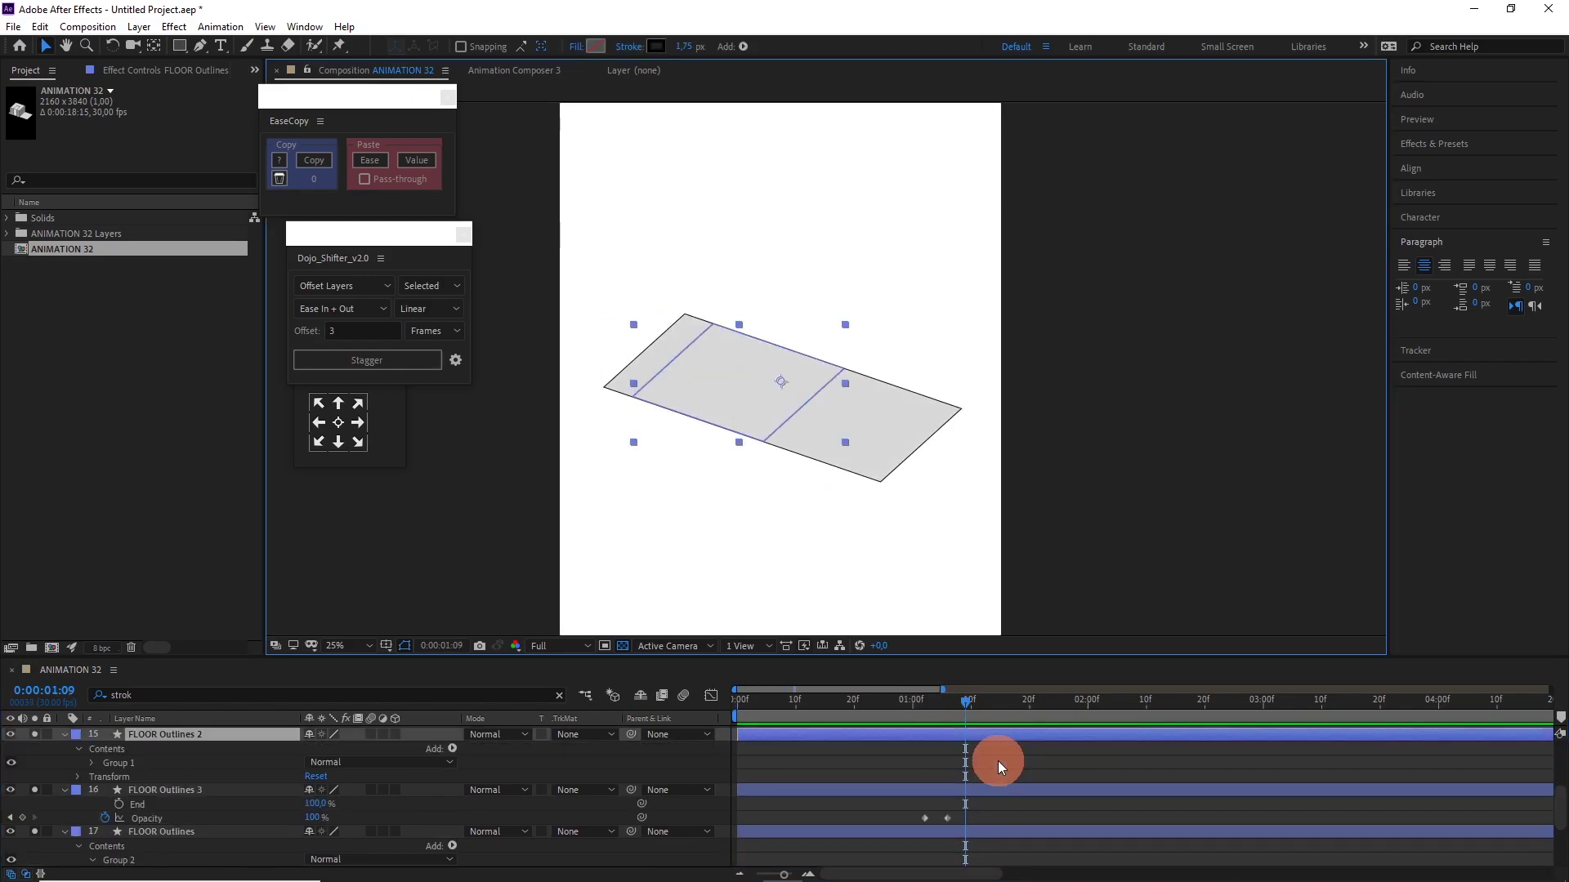
pyautogui.moveTo(998, 761); pyautogui.dragTo(943, 802)
pyautogui.click(105, 773)
# Try another FLOOR Outlines duplicate with later trace keyframes, then undo it.
pyautogui.hotkey('ctrl', 'd')
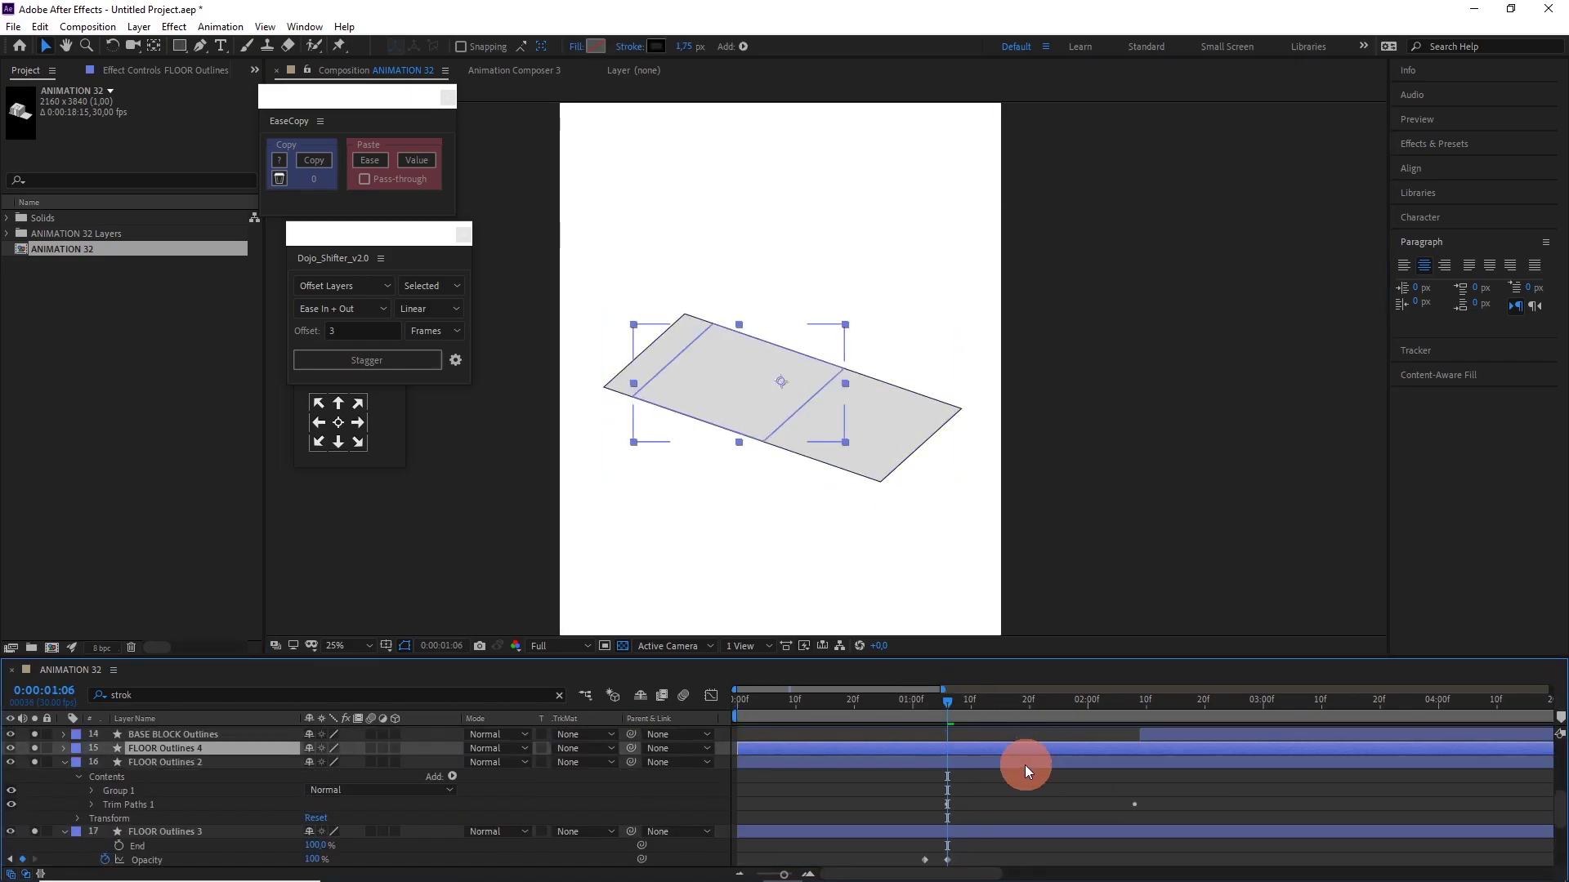
pyautogui.moveTo(1023, 763)
pyautogui.mouseDown()
pyautogui.moveTo(1121, 791)
pyautogui.moveTo(1086, 796)
pyautogui.mouseUp()
pyautogui.hotkey('ctrl', 'z')
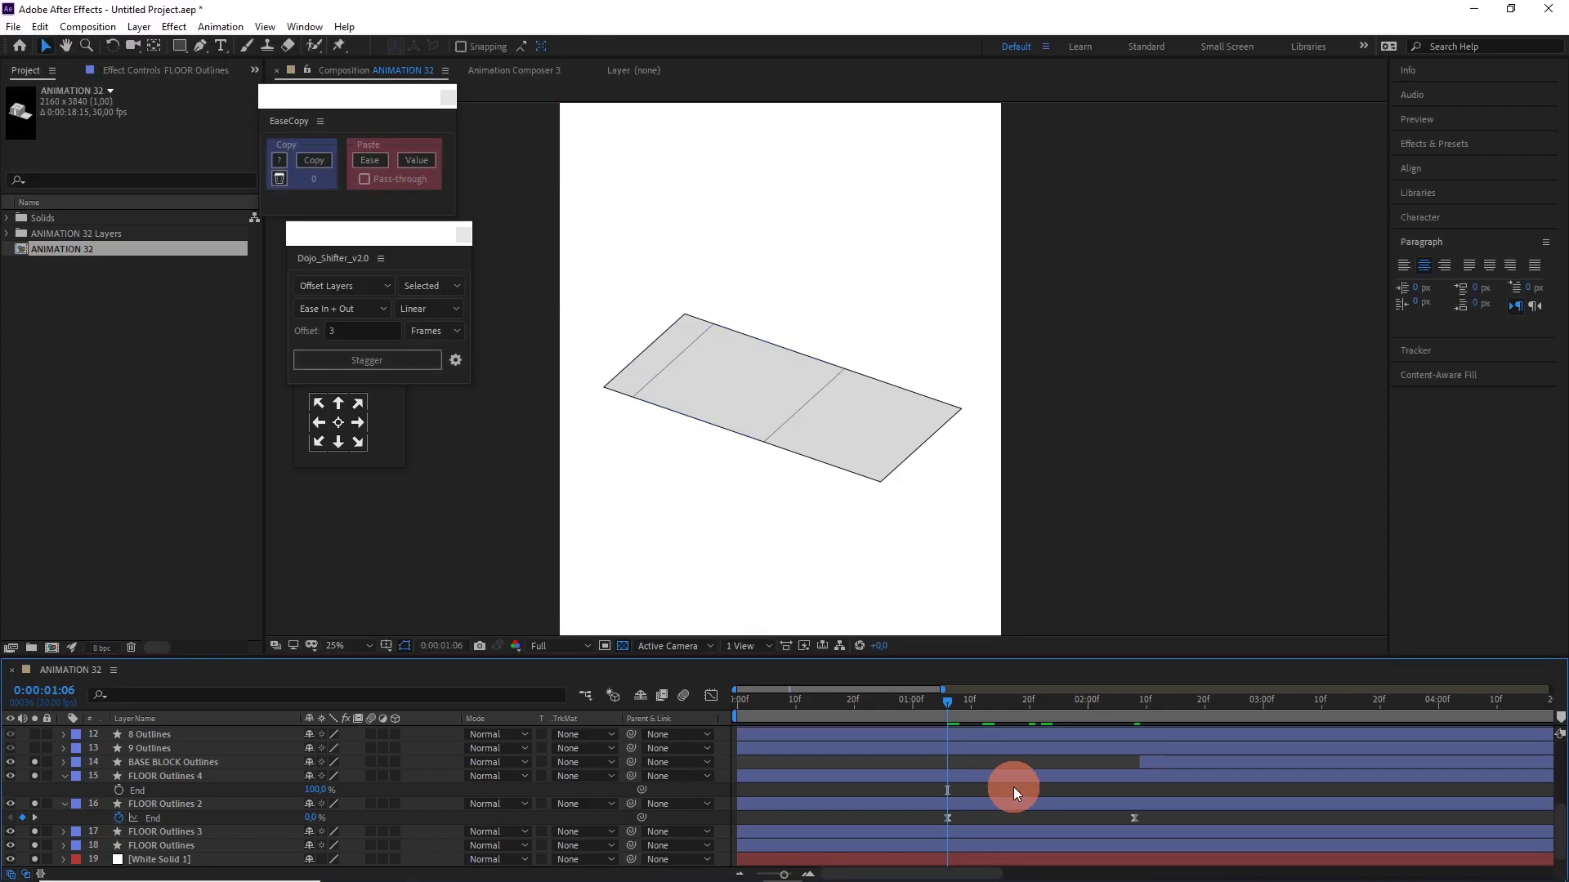
pyautogui.click(959, 711)
pyautogui.press('space')
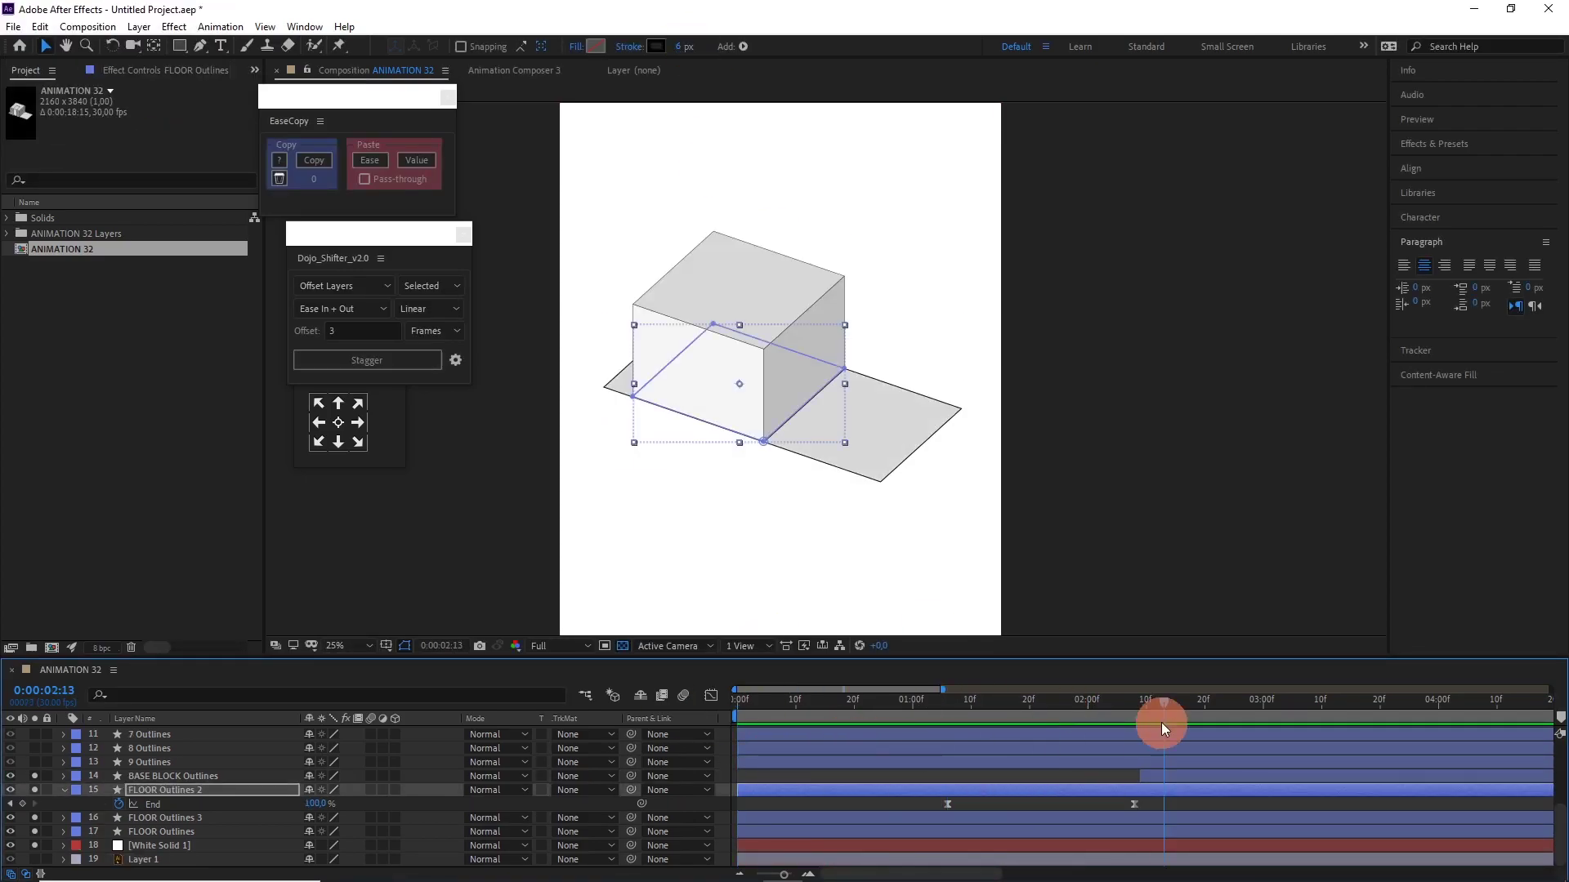
# Filter the timeline by 'path' and shift the BASE BLOCK growth Path keyframes earlier.
pyautogui.click(297, 697)
pyautogui.write('path')
pyautogui.click(140, 812)
pyautogui.press('k')
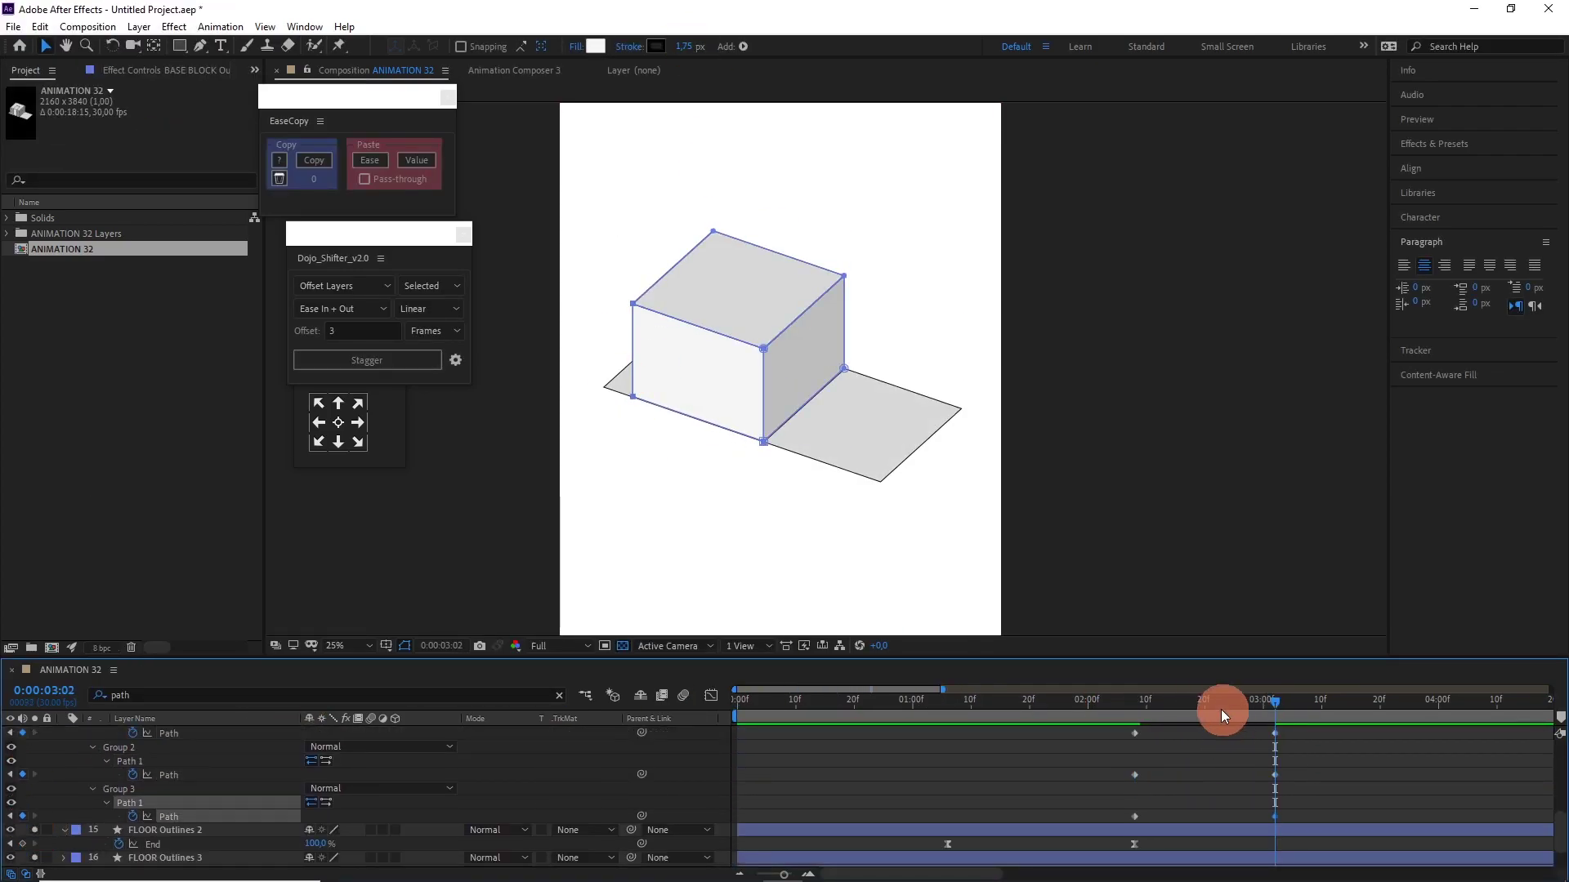
pyautogui.scroll(2, 788, 322)
pyautogui.scroll(-4, 788, 322)
pyautogui.press('j')
pyautogui.moveTo(1352, 778); pyautogui.dragTo(1127, 842)
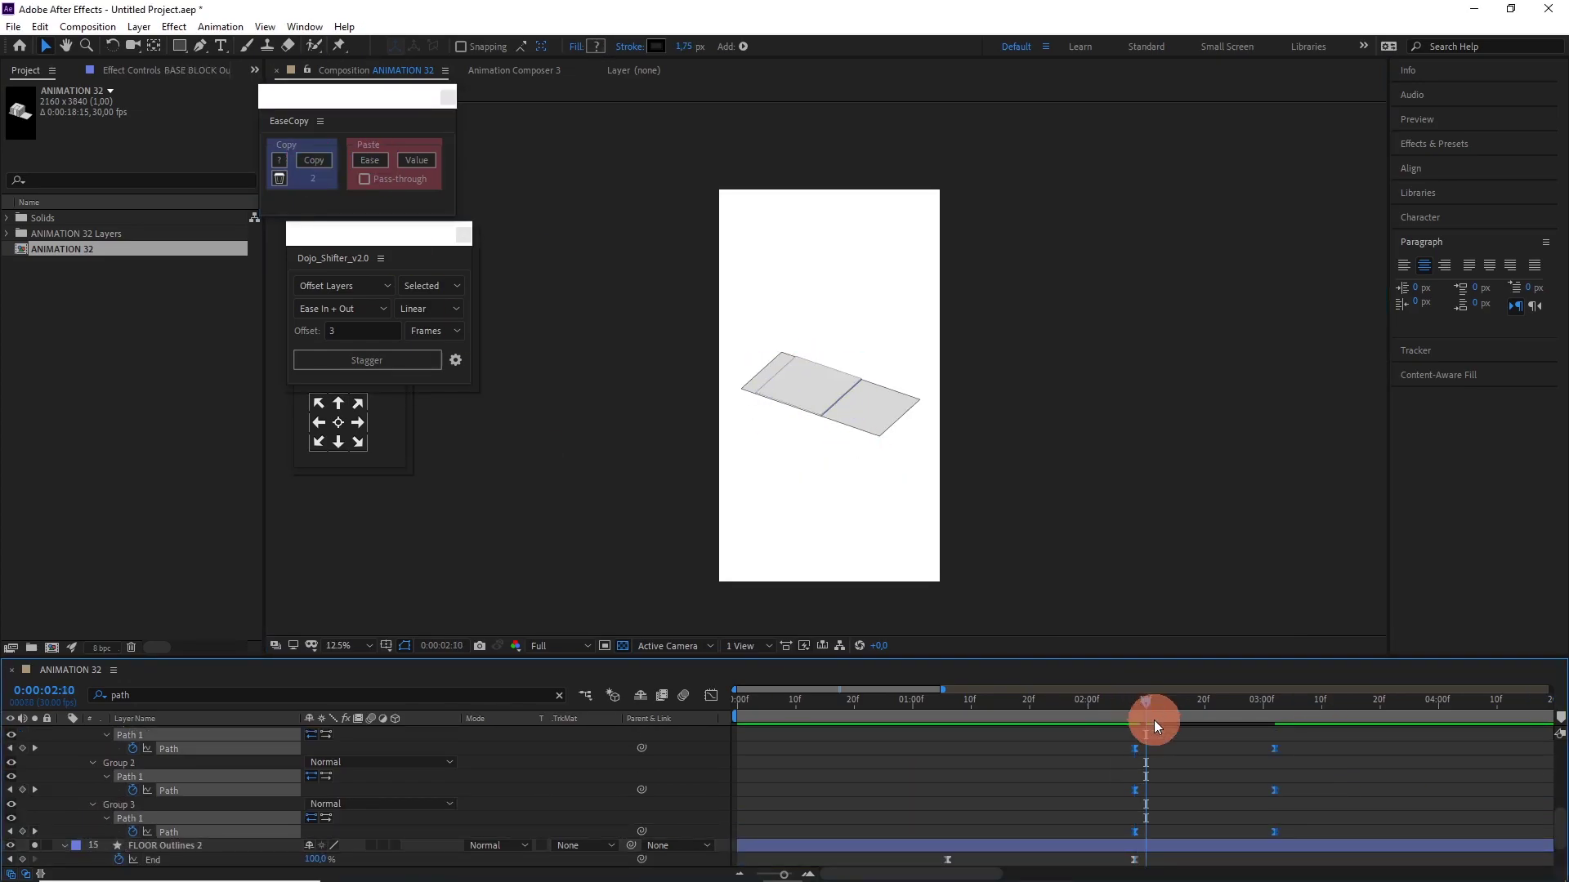
pyautogui.click(861, 762)
pyautogui.moveTo(1285, 755); pyautogui.dragTo(1233, 780)
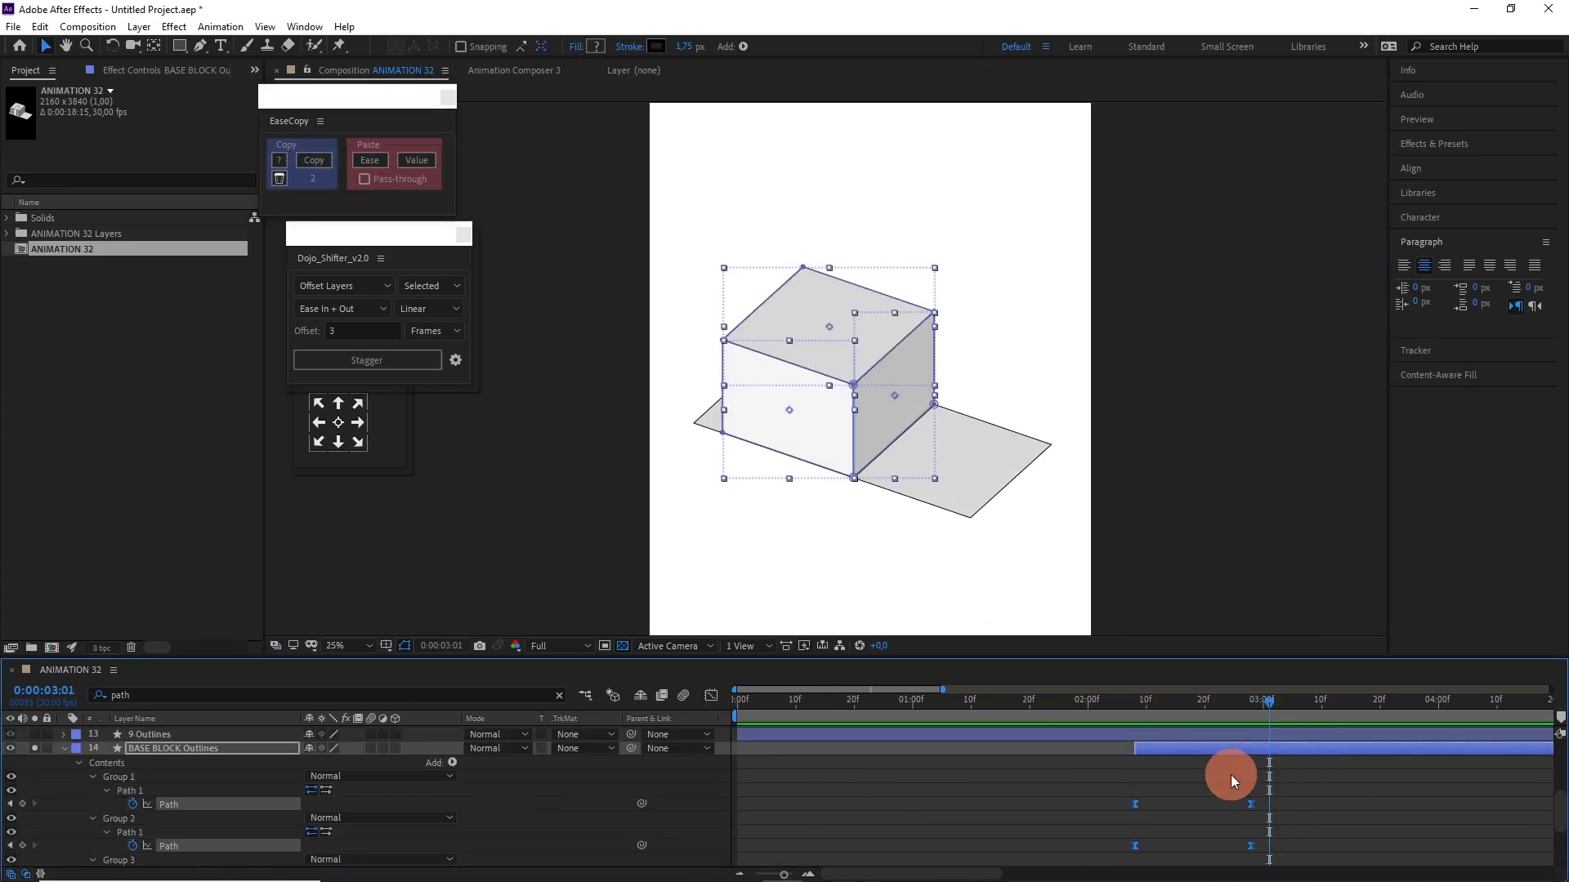
# Draw a new outline path along the block's corner for the STROKE layer.
pyautogui.press('j')
pyautogui.press('g')
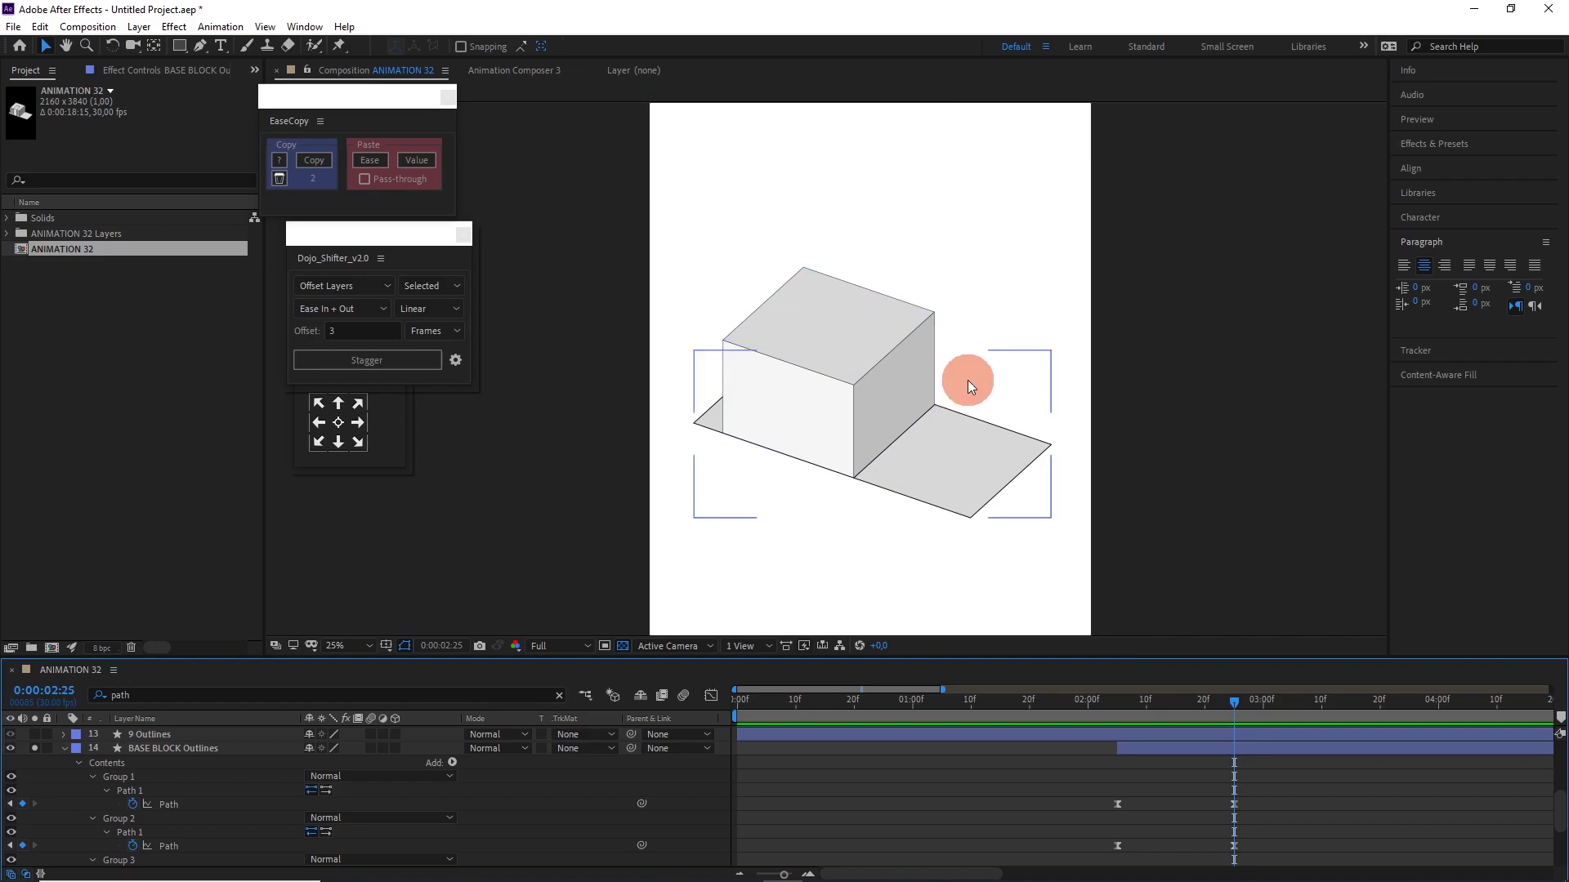
pyautogui.scroll(5, 966, 378)
pyautogui.scroll(3, 946, 465)
pyautogui.click(895, 412)
pyautogui.scroll(-5, 895, 412)
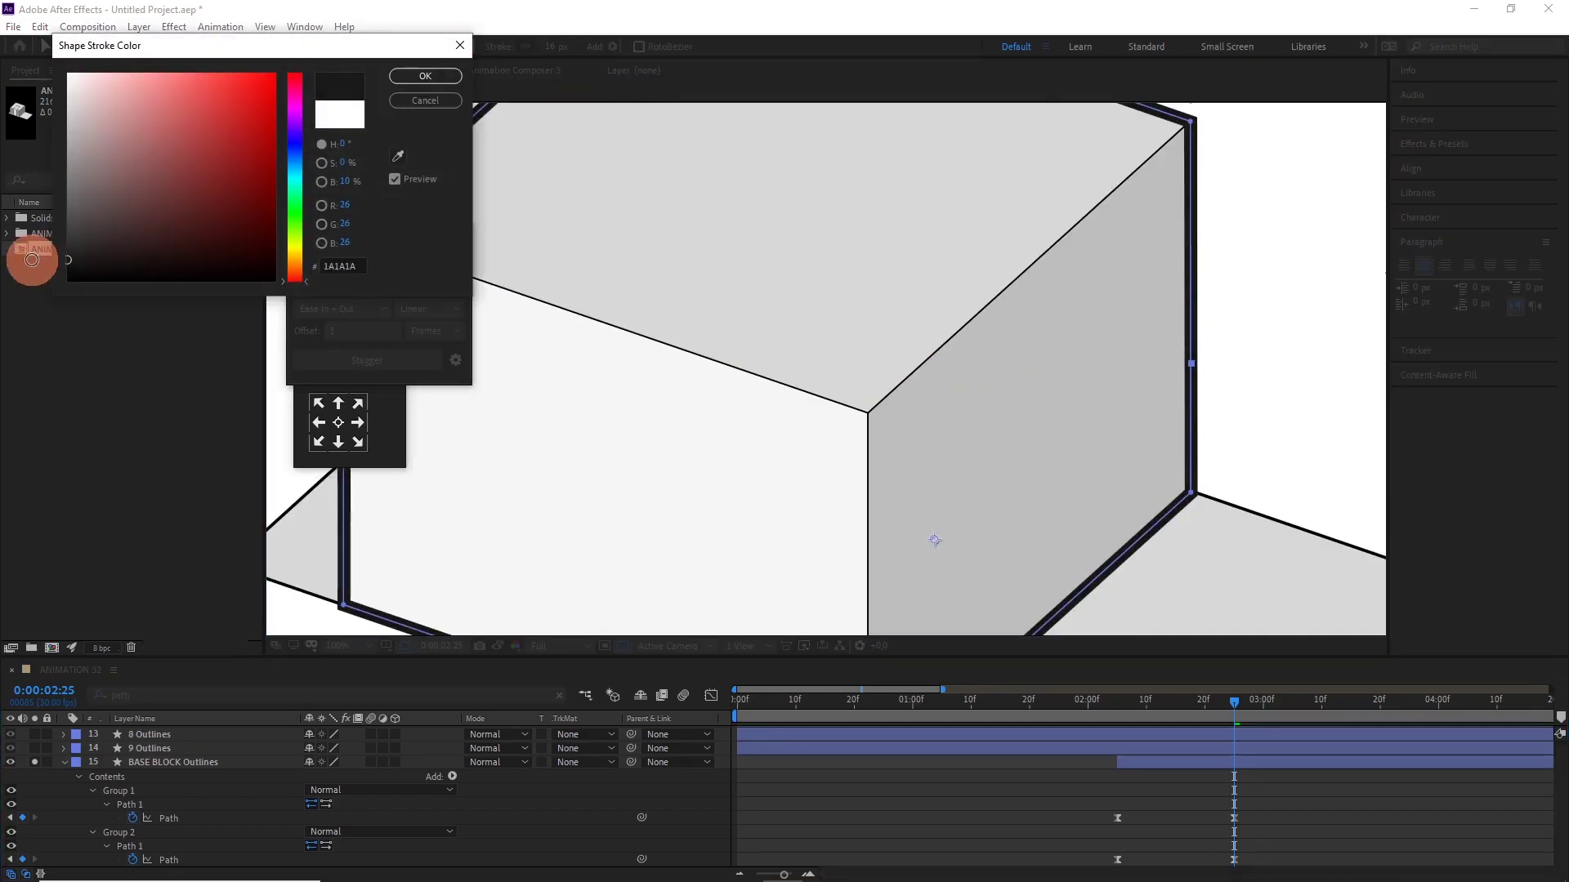
pyautogui.press('v')
pyautogui.scroll(-5, 161, 804)
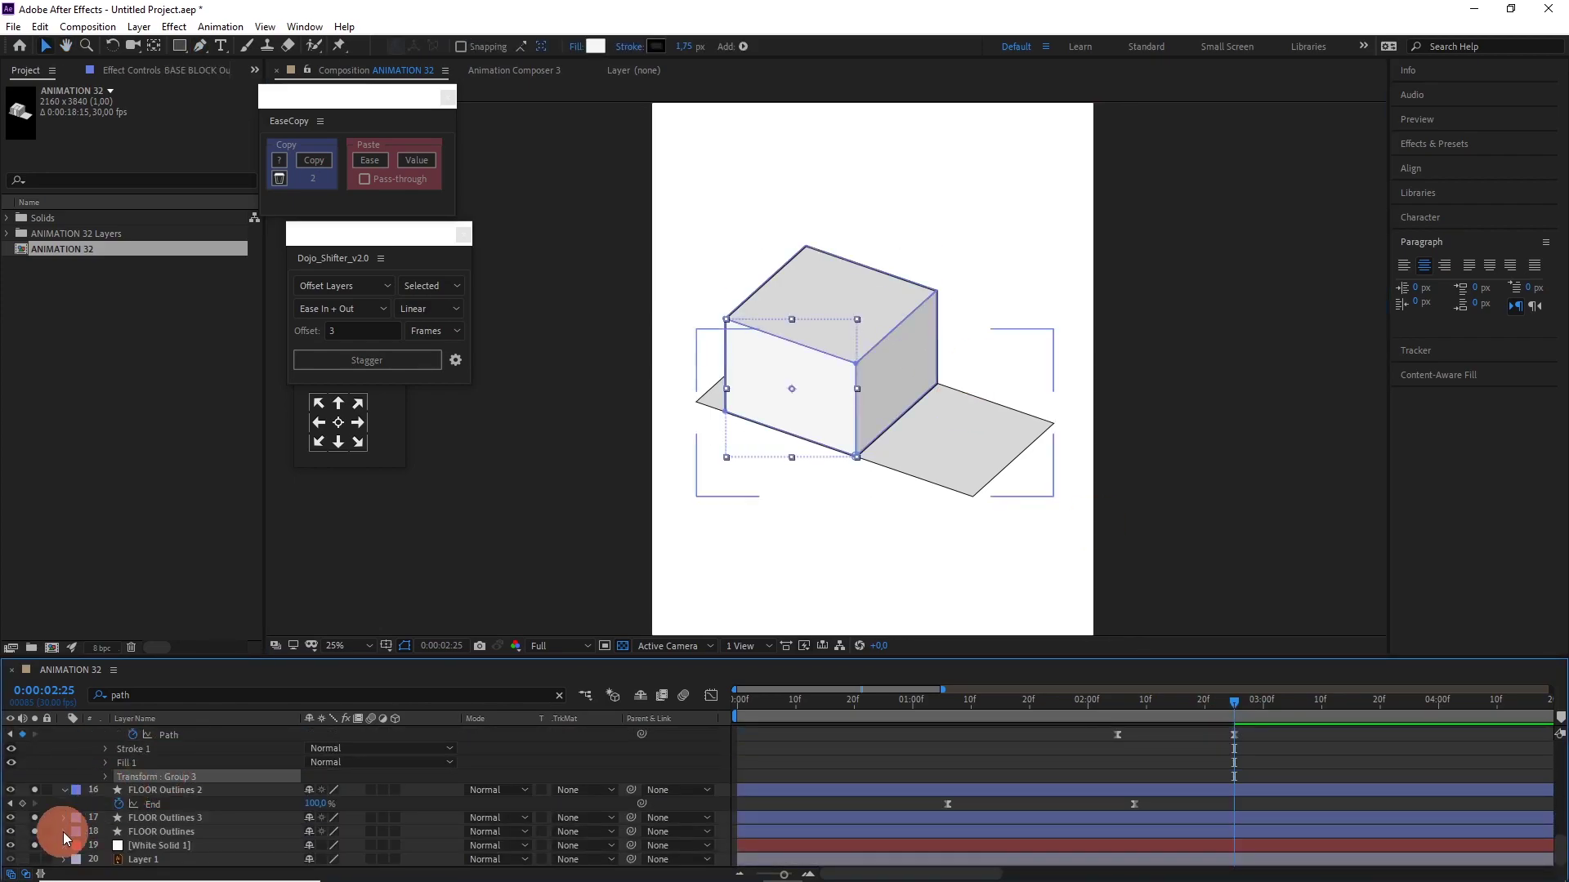
# Give the newly drawn shape layer a brown label.
pyautogui.click(704, 812)
pyautogui.click(1016, 746)
pyautogui.click(102, 663)
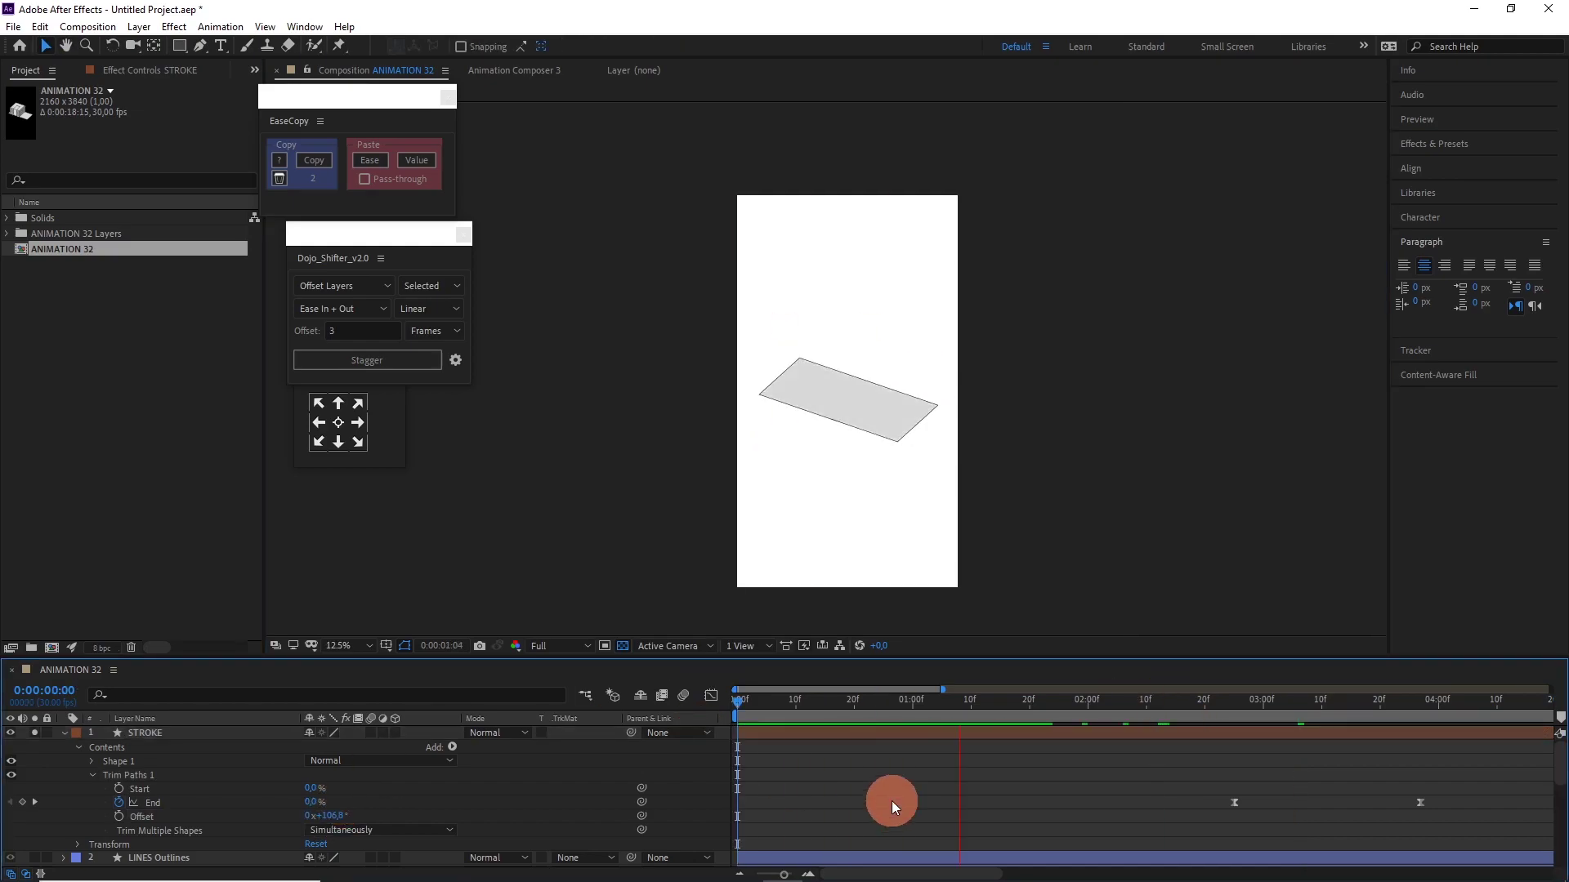
# Delay the stroke and lines Trim Paths End keyframes, then preview the building around 4:03.
pyautogui.click(1420, 806)
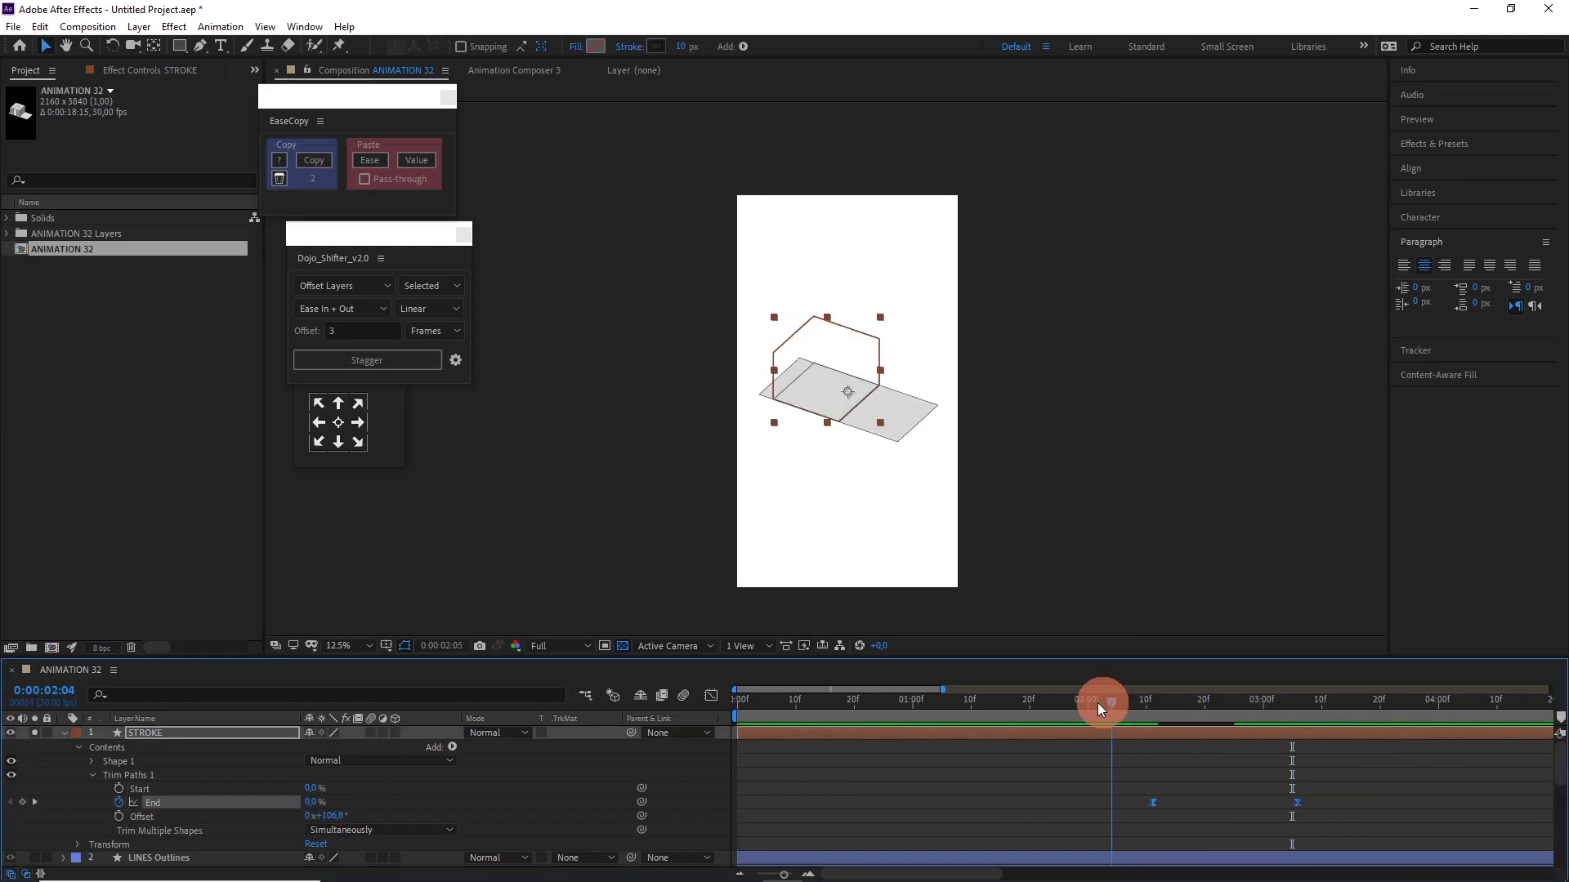
pyautogui.moveTo(1185, 801); pyautogui.dragTo(1217, 803)
pyautogui.press('Home')
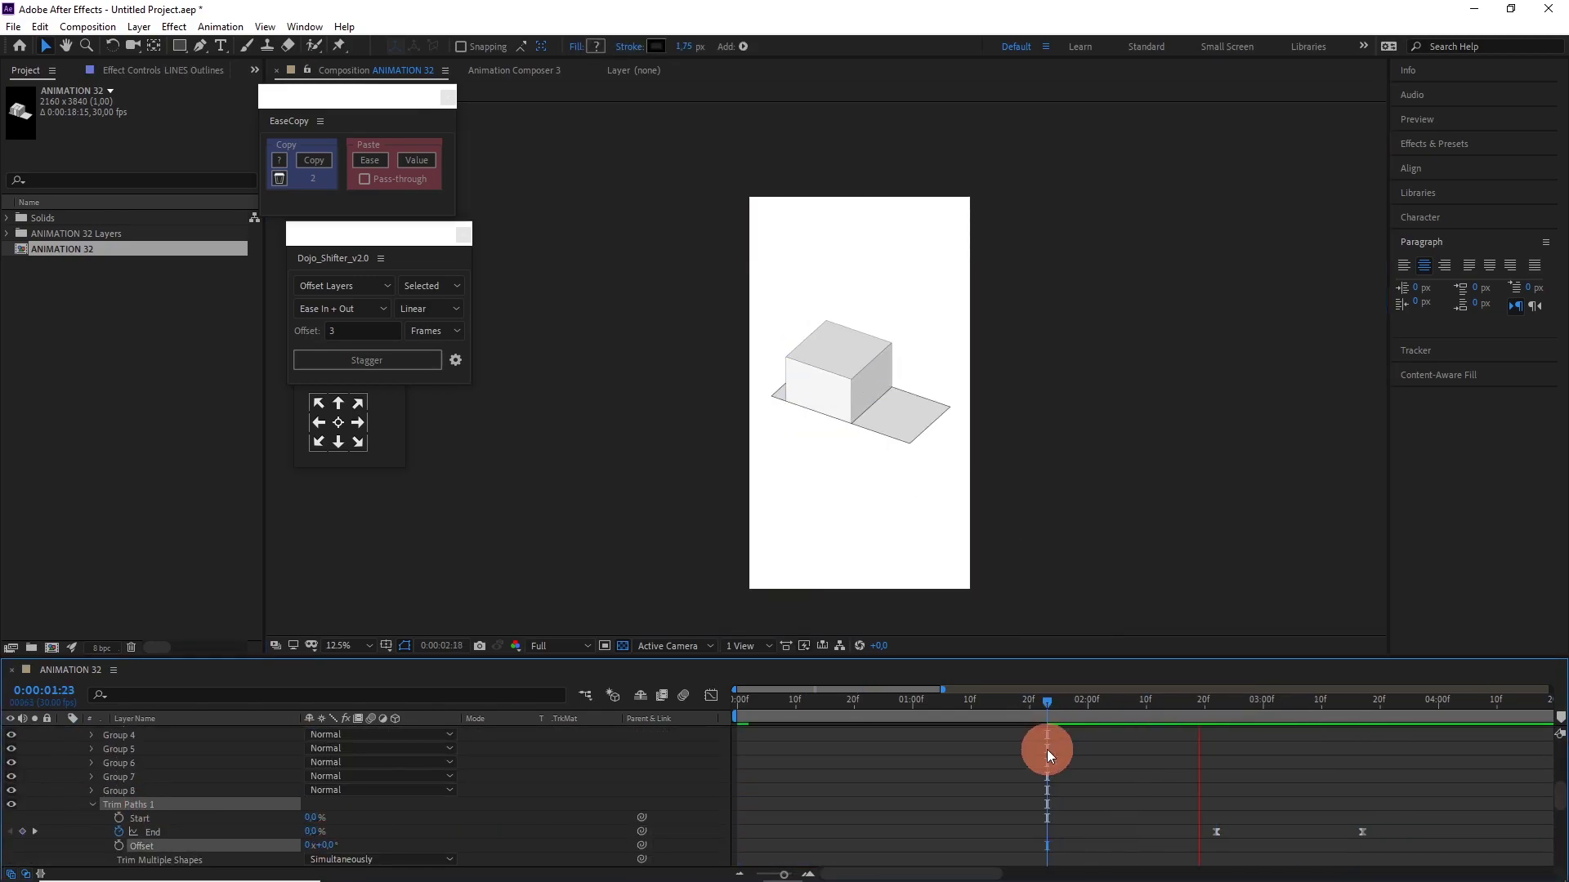
pyautogui.moveTo(1152, 731); pyautogui.dragTo(1218, 731)
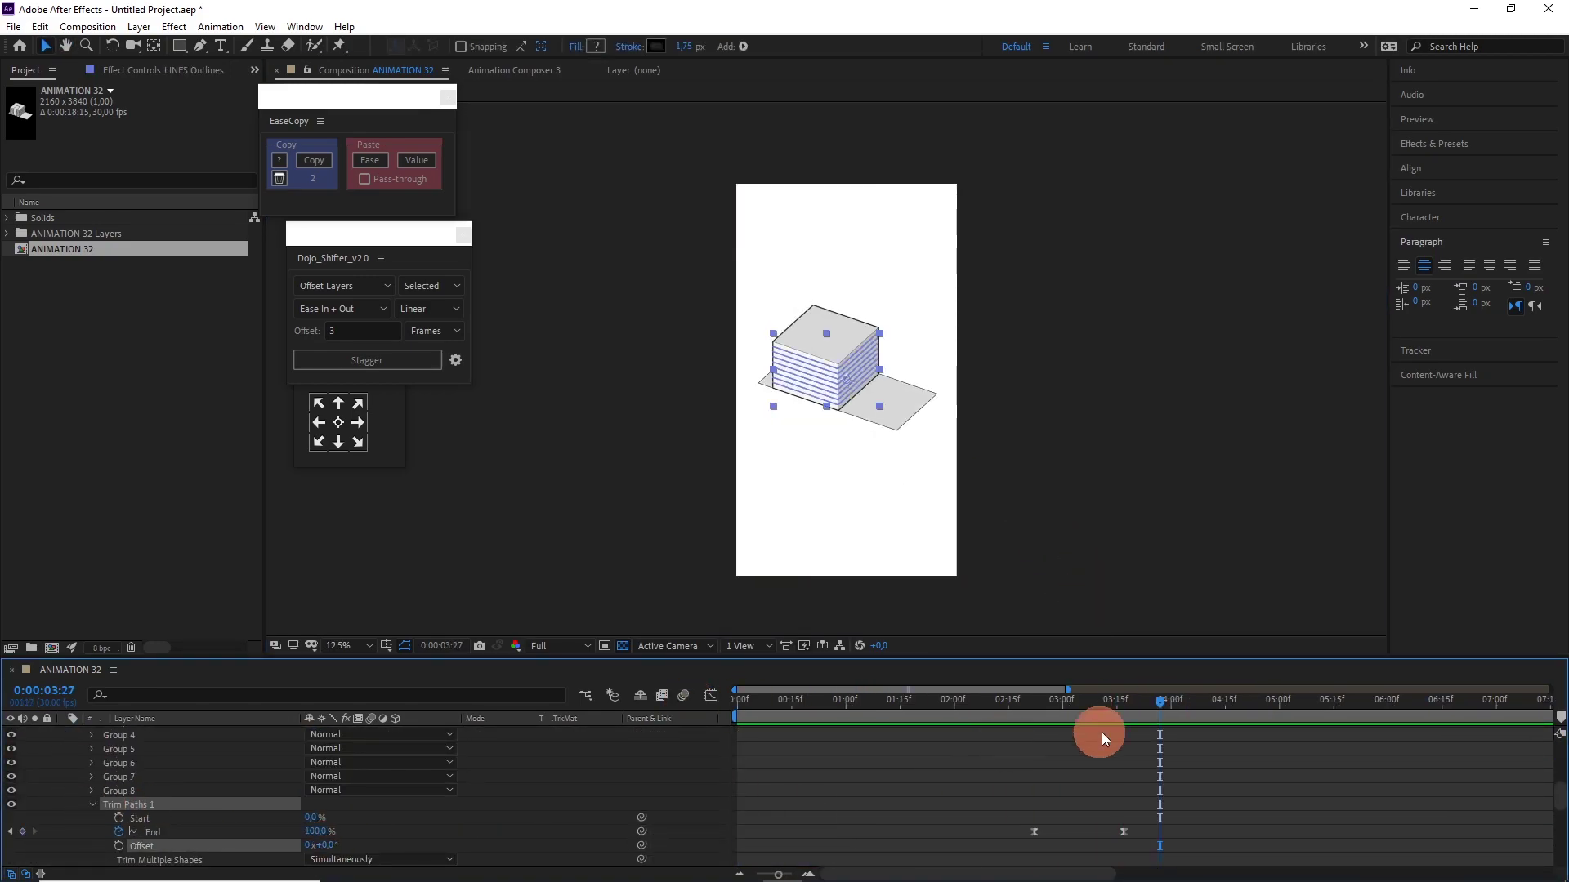
pyautogui.click(1368, 702)
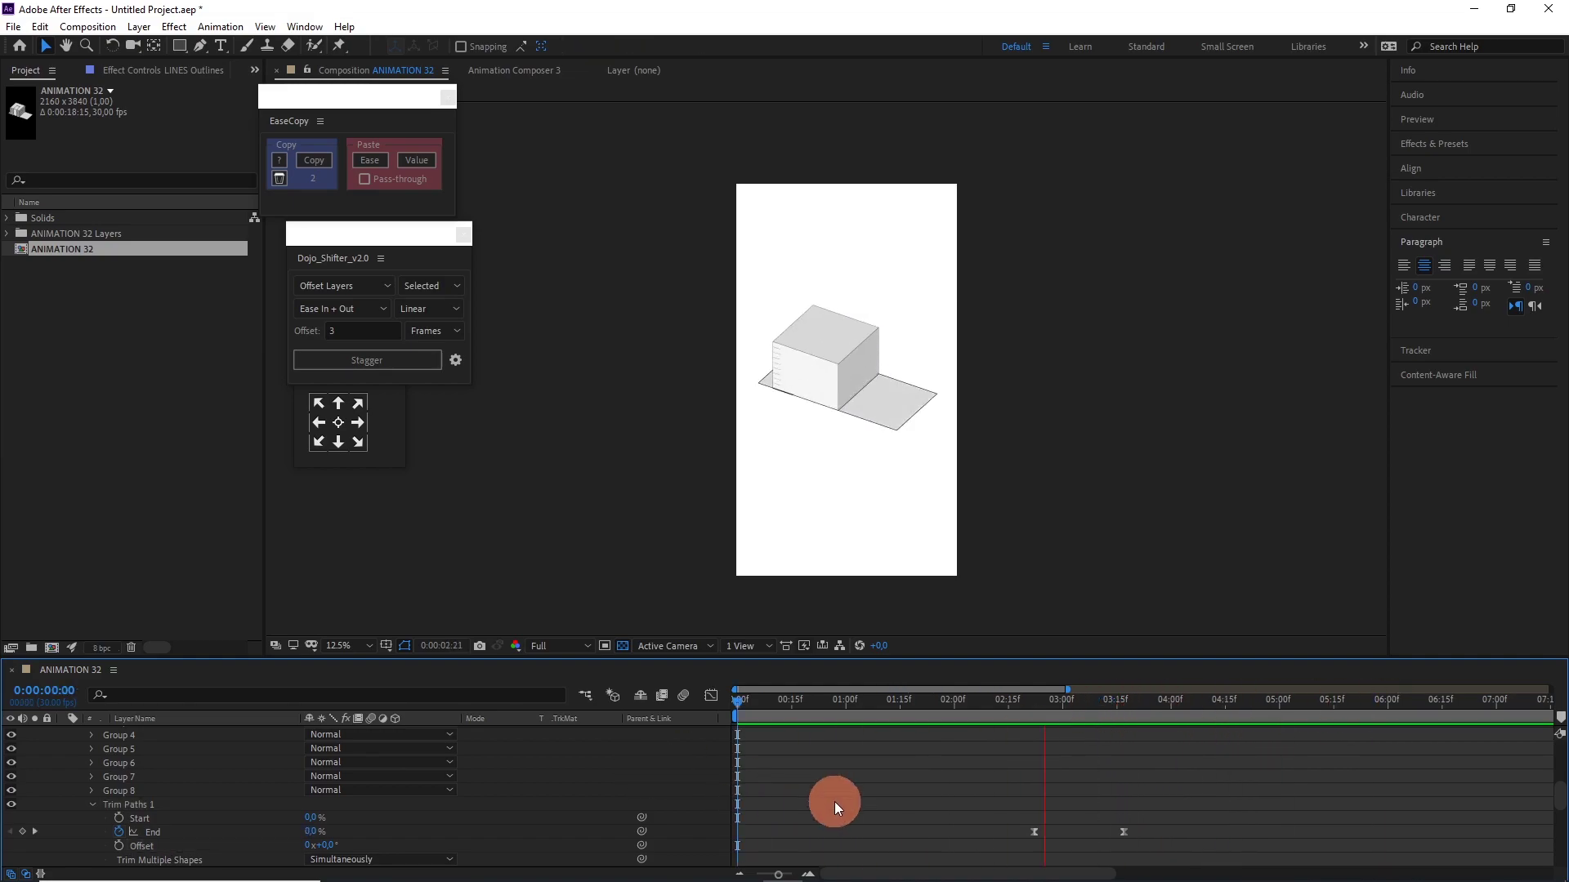
pyautogui.click(1182, 702)
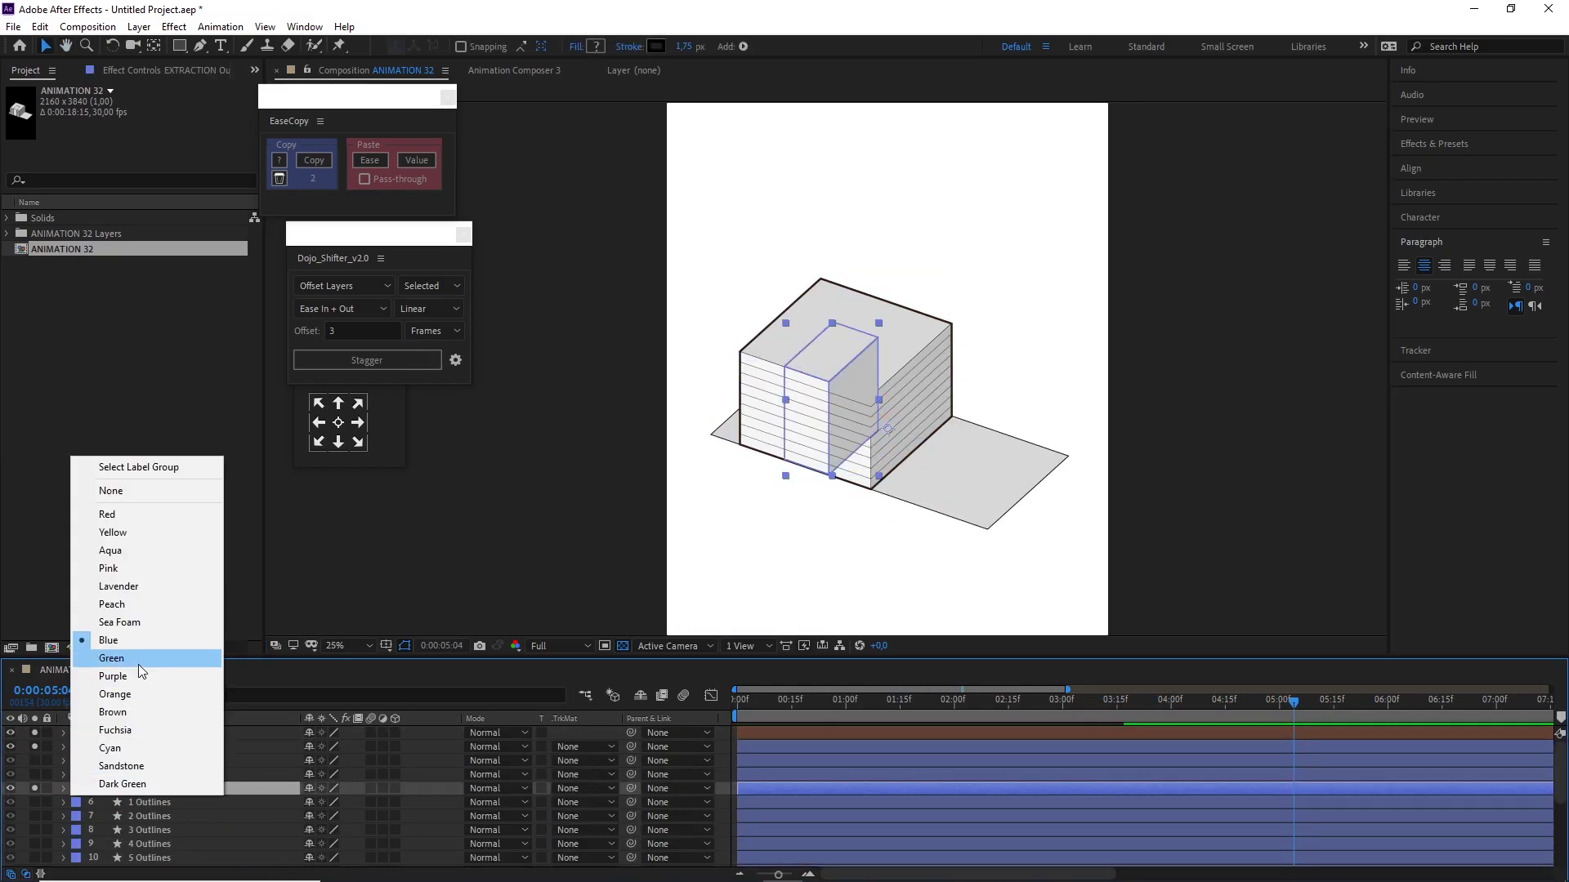
# Label EXTRACTION Outlines green and move it directly under Shape Layer 1.
pyautogui.click(140, 664)
pyautogui.click(1037, 797)
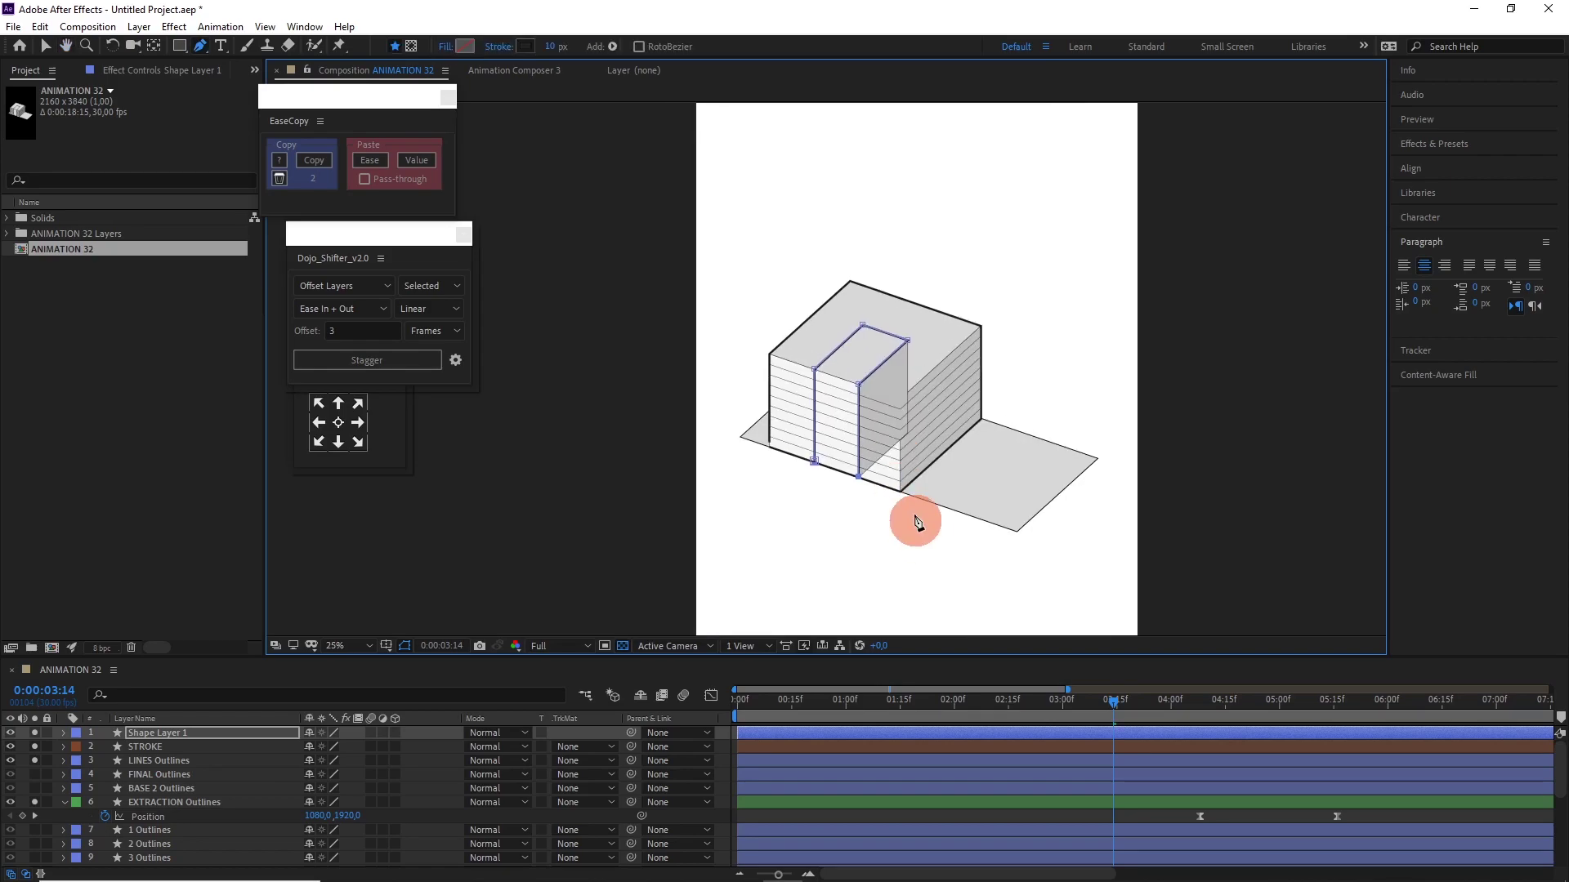
pyautogui.moveTo(916, 523); pyautogui.dragTo(902, 436)
pyautogui.scroll(-3, 183, 806)
pyautogui.click(199, 815)
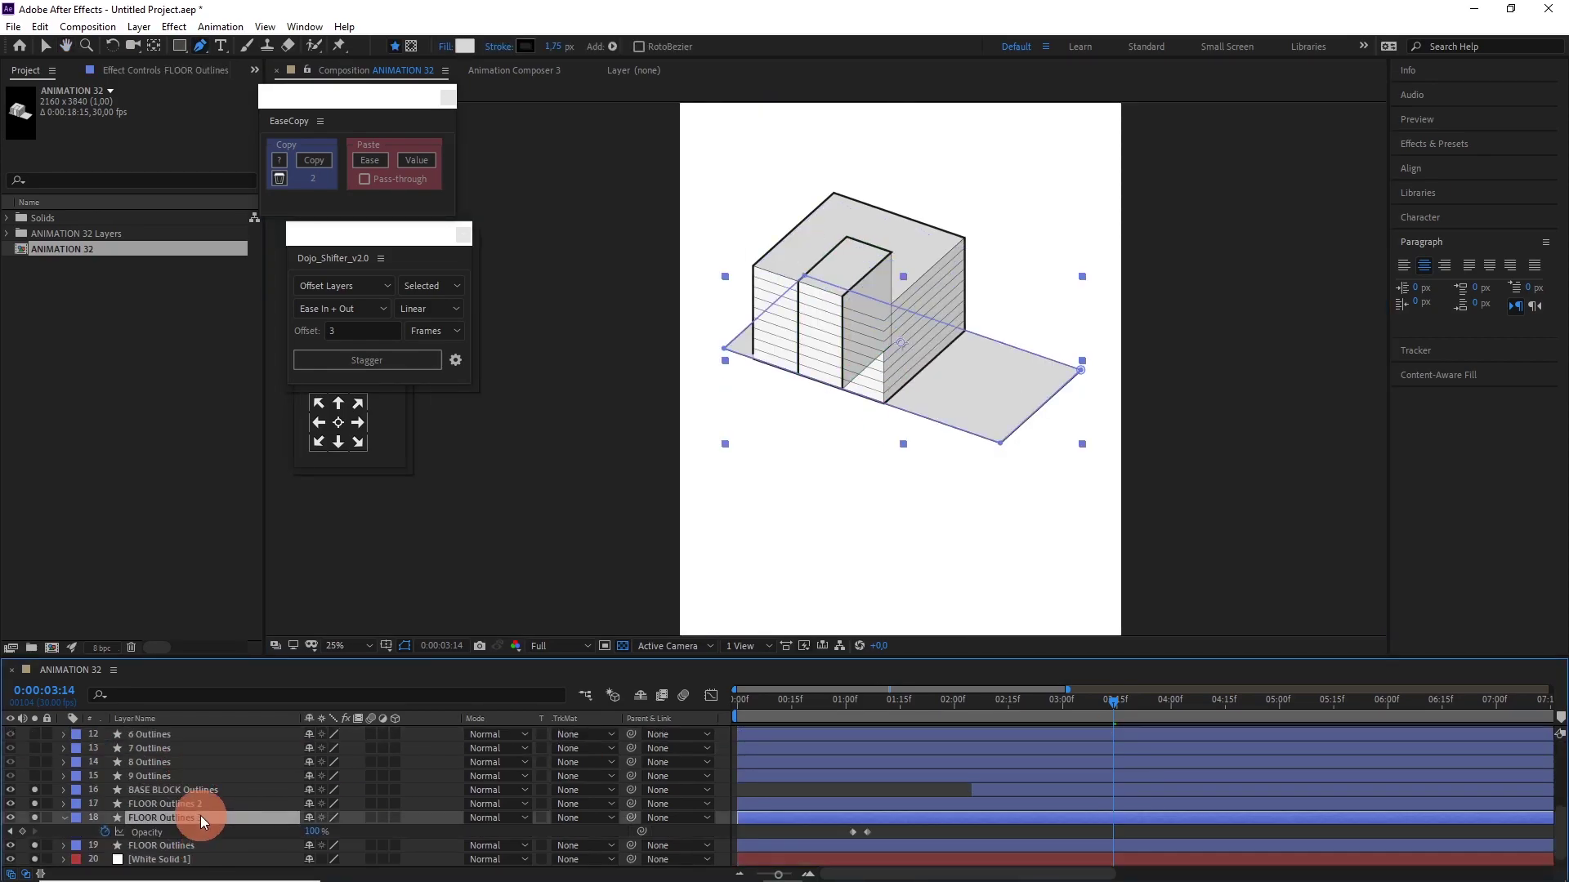
pyautogui.scroll(3, 1160, 736)
pyautogui.press('u')
pyautogui.press('space')
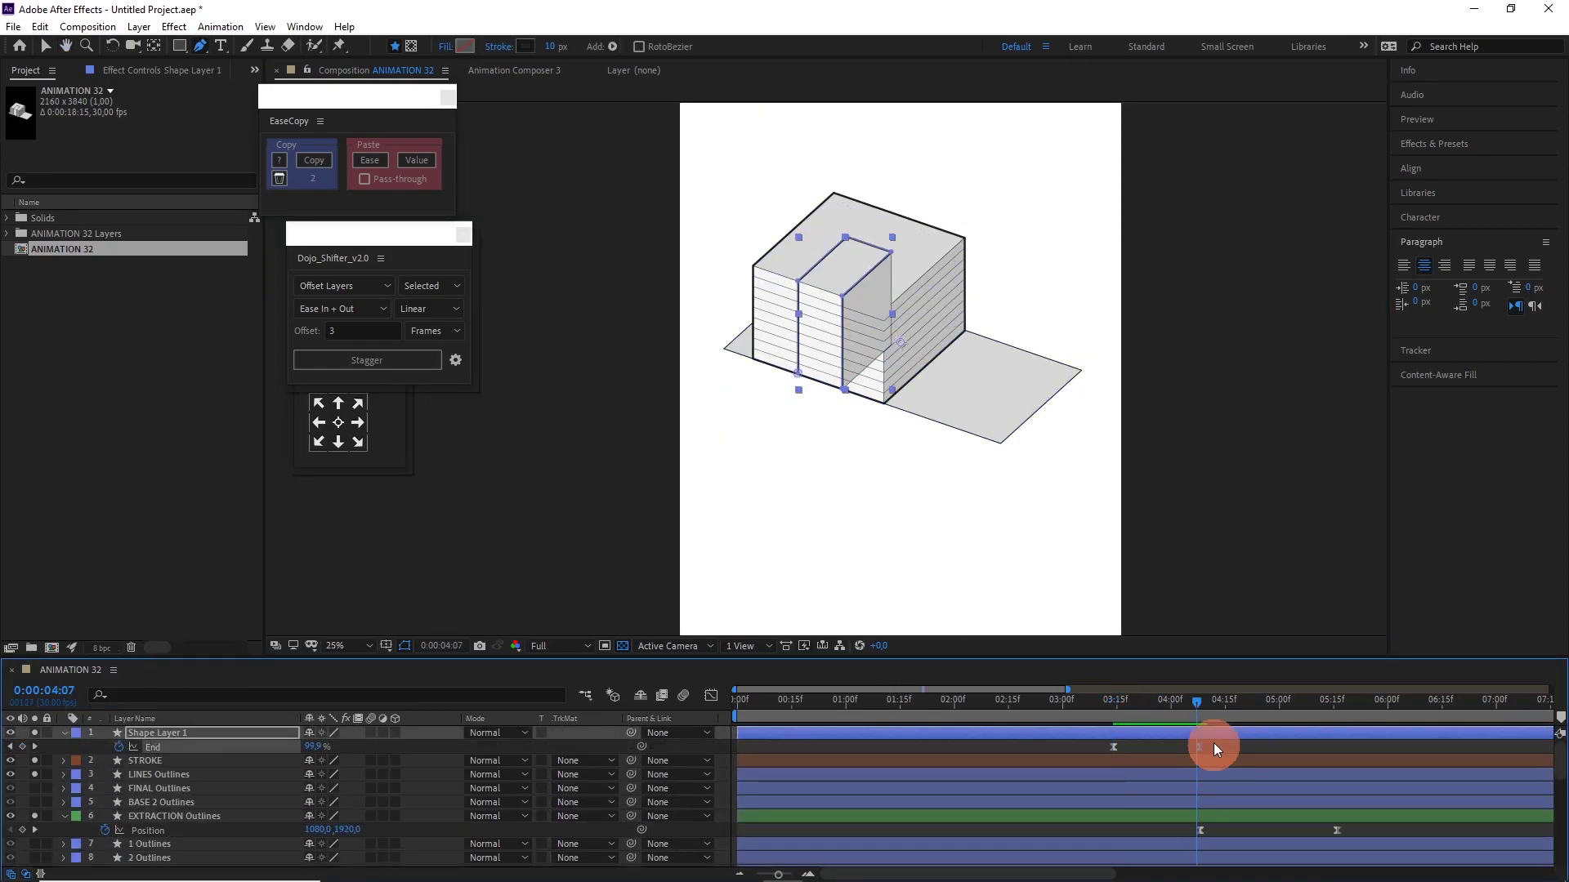
pyautogui.press('v')
pyautogui.moveTo(245, 816); pyautogui.dragTo(245, 757)
# Show EXTRACTION Outlines' opacity keyframes and slide the block down-left out of the building at 3:10.
pyautogui.click(1040, 712)
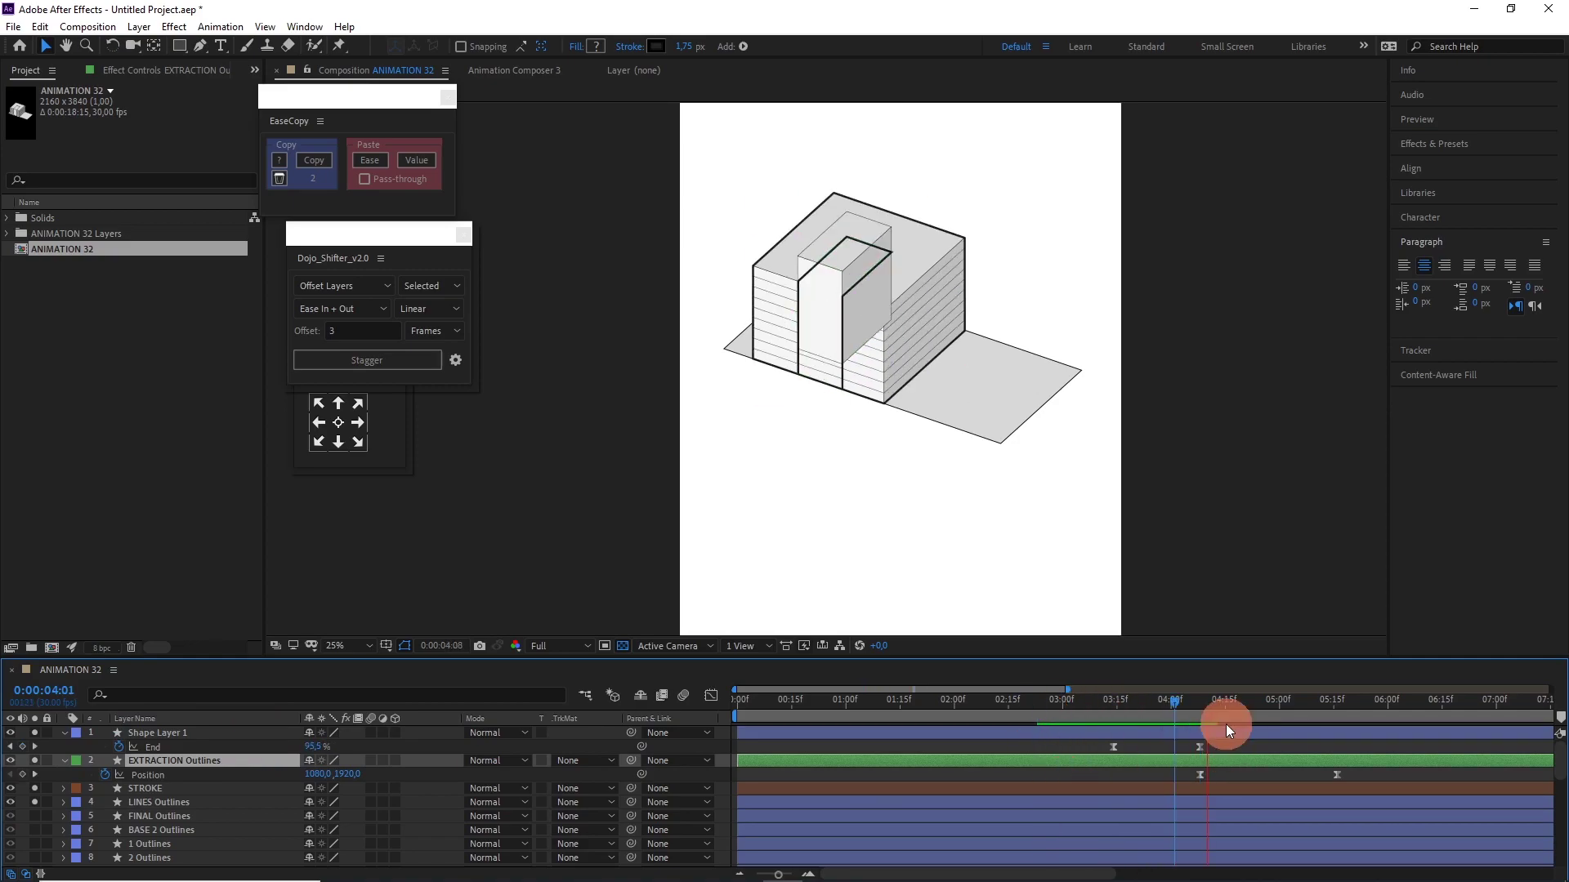
pyautogui.hotkey('alt', 'shift', 't')
pyautogui.moveTo(1178, 701); pyautogui.dragTo(1098, 702)
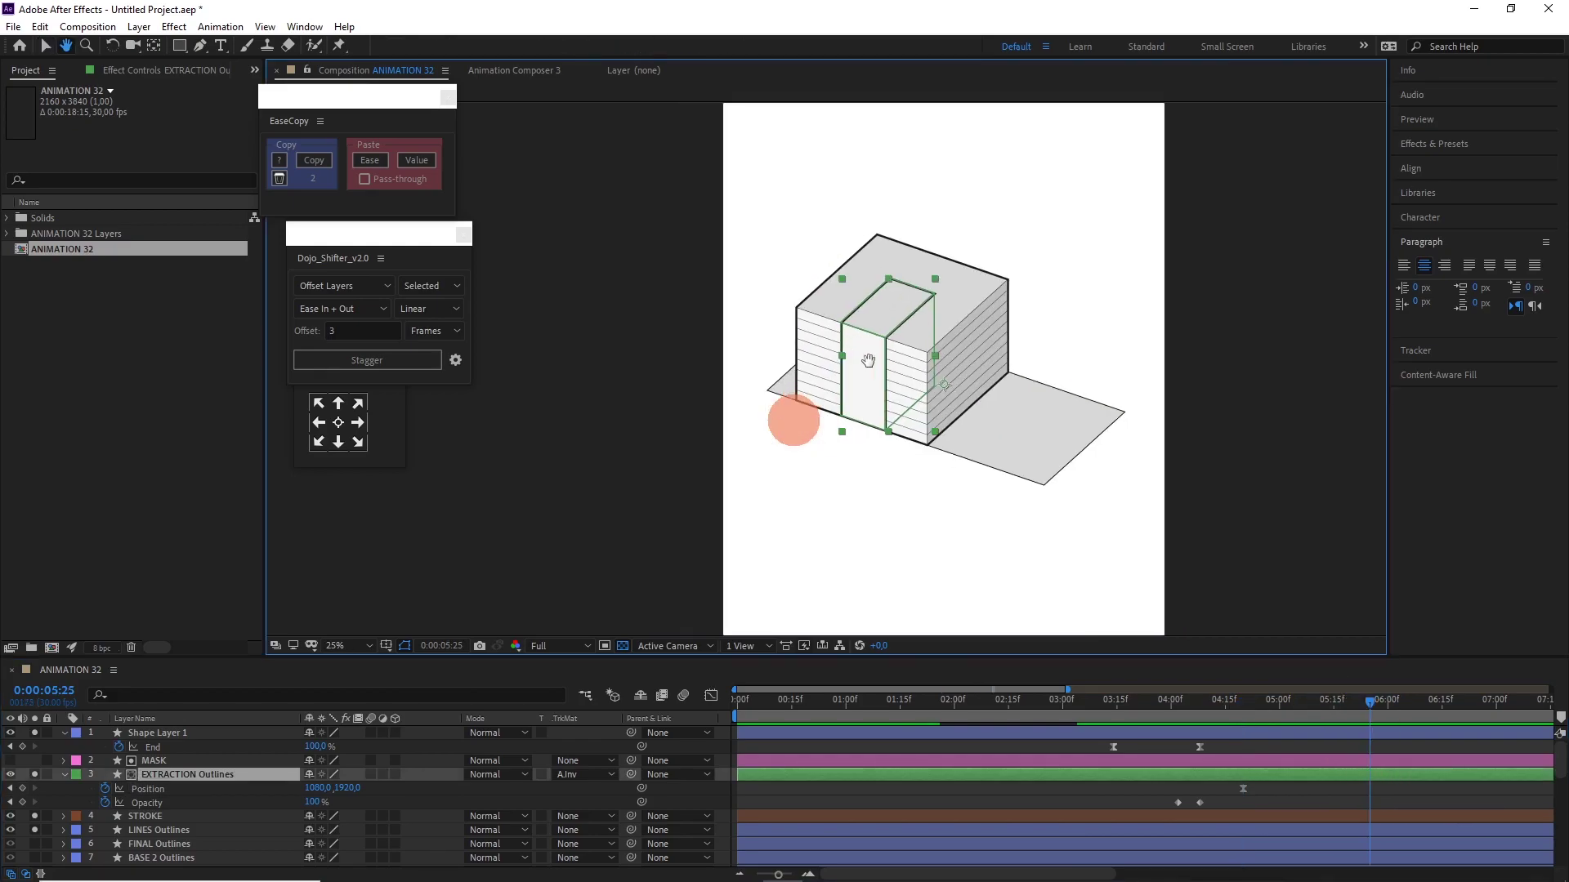
pyautogui.moveTo(873, 461); pyautogui.dragTo(722, 598)
pyautogui.click(1256, 744)
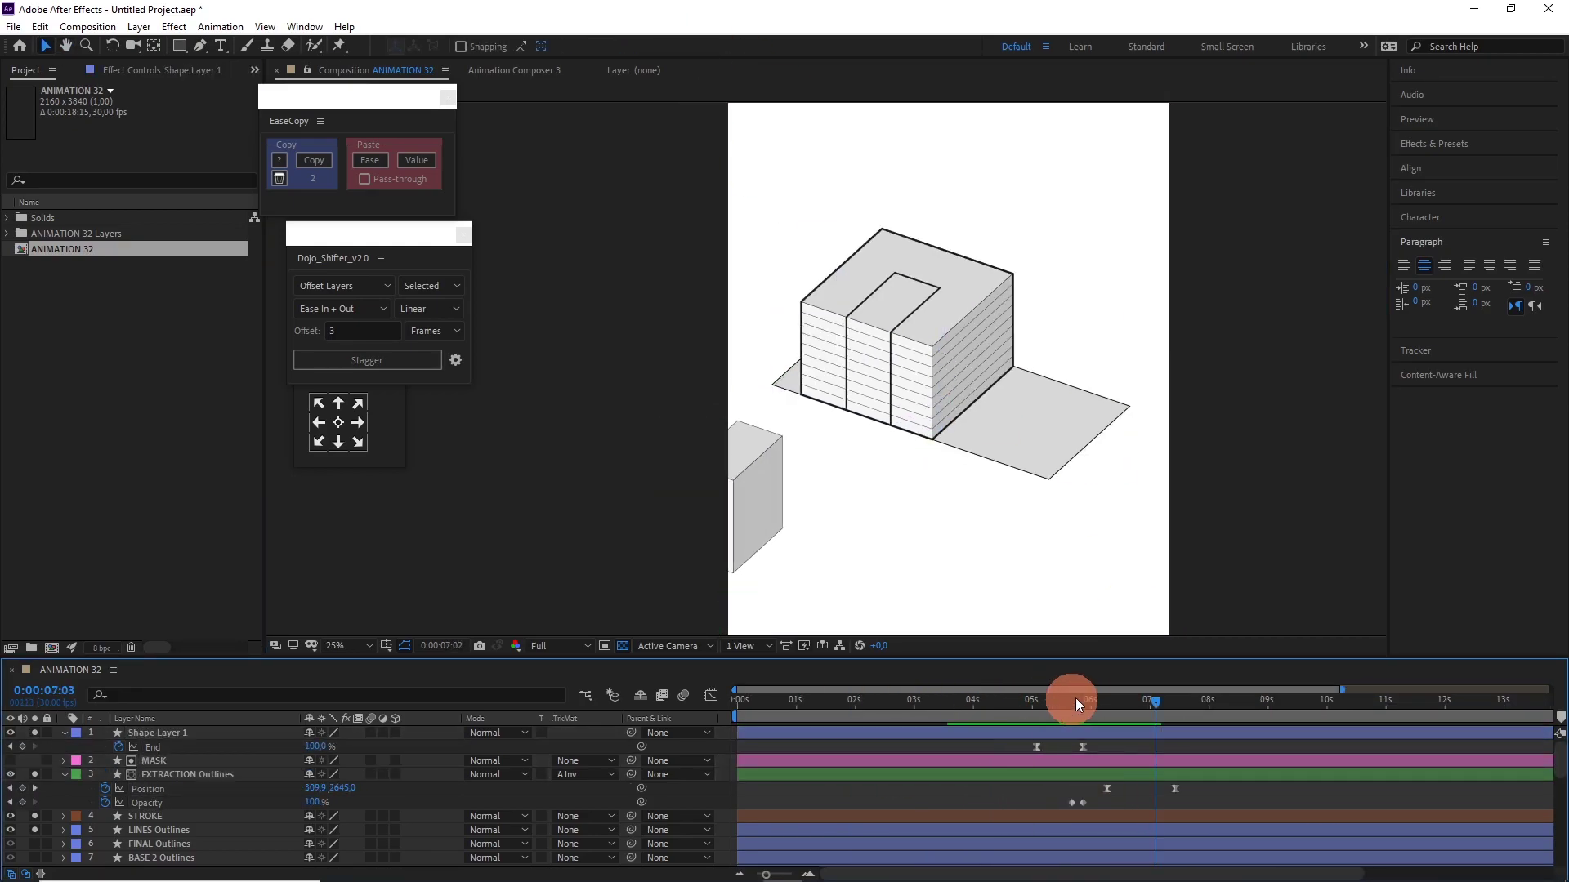
# Set BASE 2 Outlines' blending mode to Multiply.
pyautogui.scroll(-2, 20, 808)
pyautogui.click(21, 808)
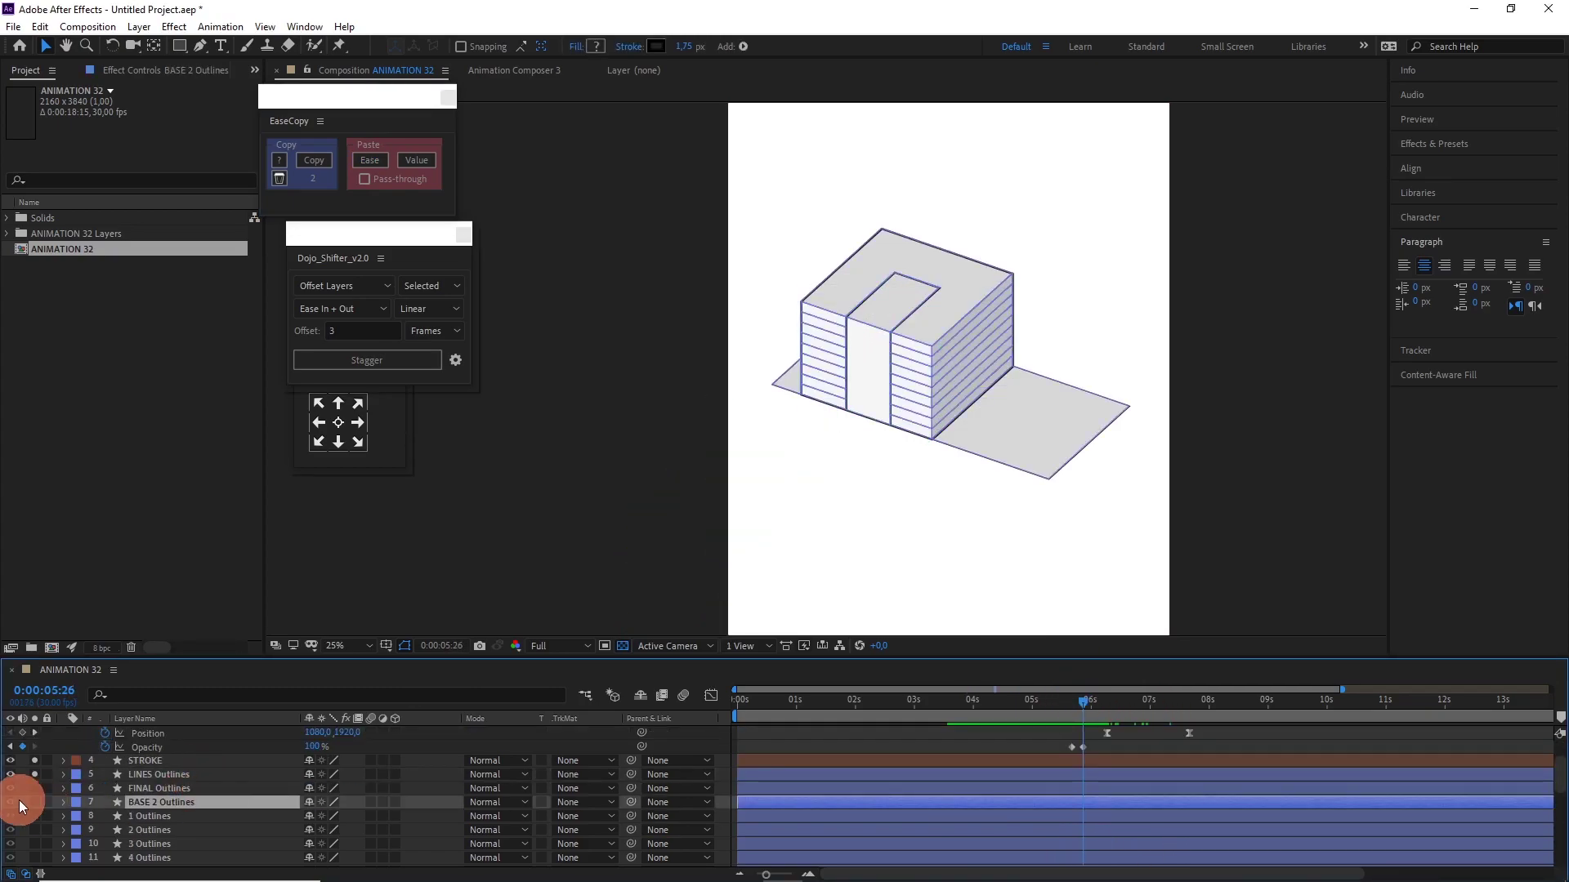
pyautogui.scroll(2, 182, 794)
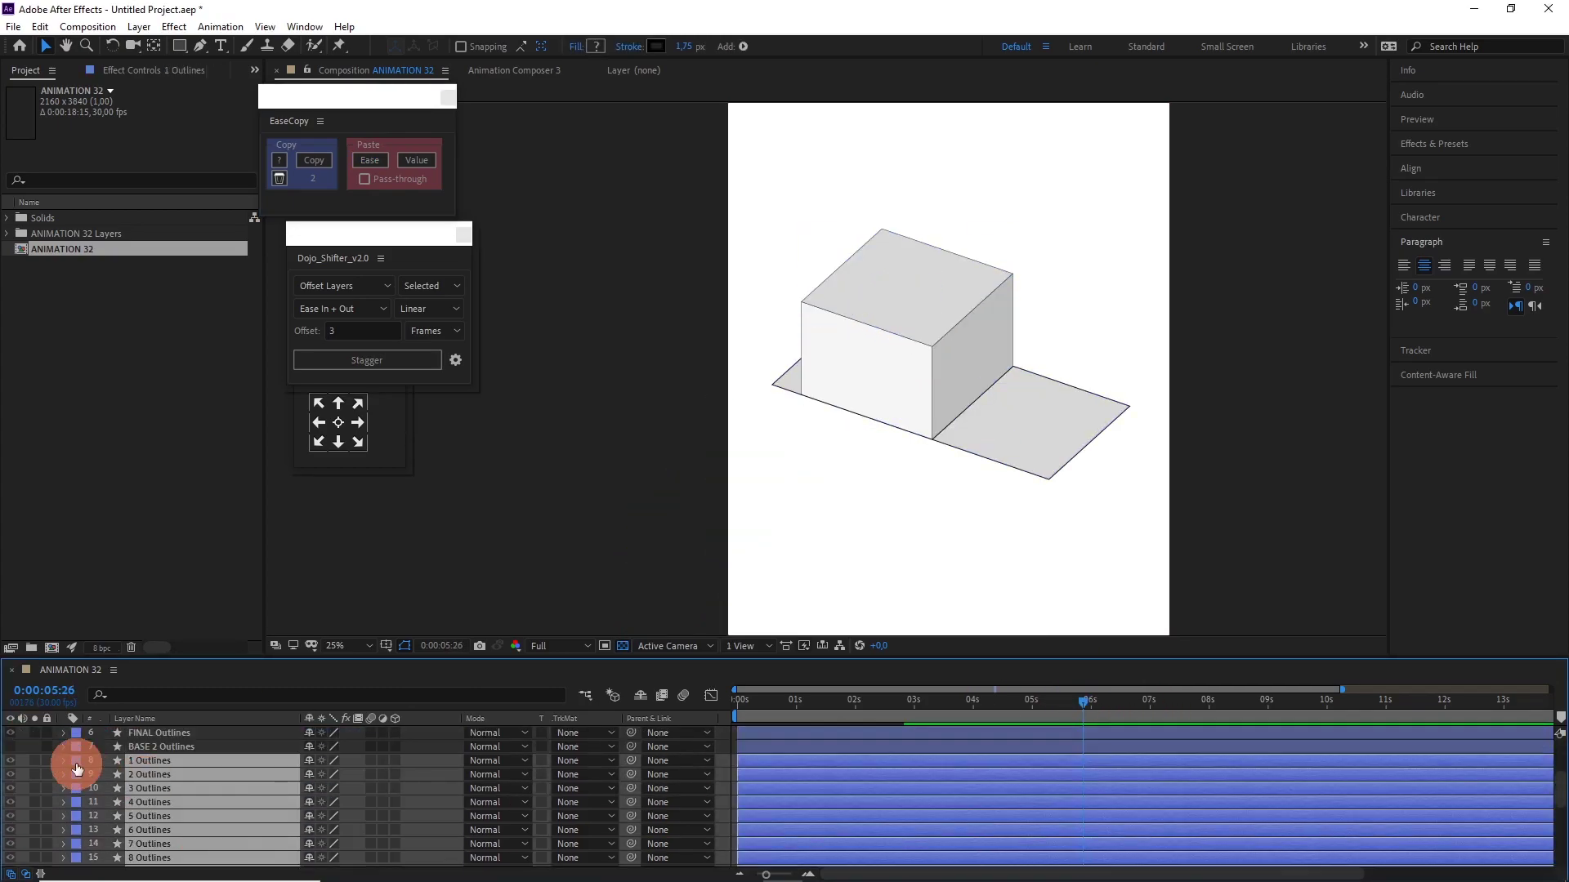
pyautogui.scroll(-2, 204, 817)
pyautogui.click(204, 817)
pyautogui.moveTo(39, 844); pyautogui.dragTo(35, 857)
pyautogui.click(204, 802)
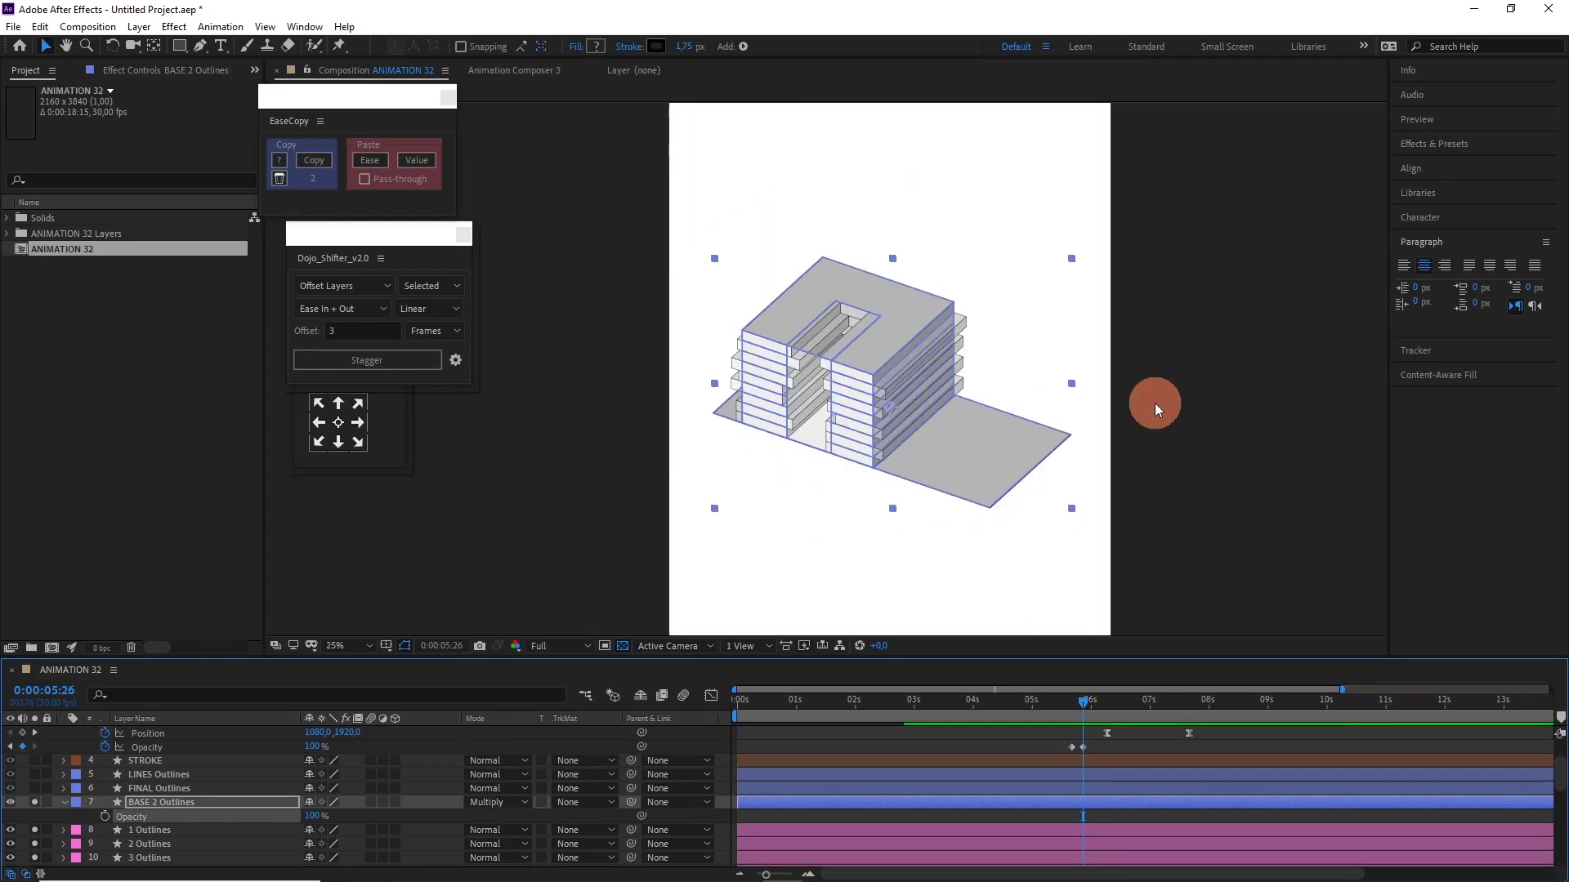
pyautogui.click(1155, 404)
pyautogui.click(1081, 701)
# Filter by 'path' to show 1 Outlines' path keyframes and go to 7:20.
pyautogui.write('path')
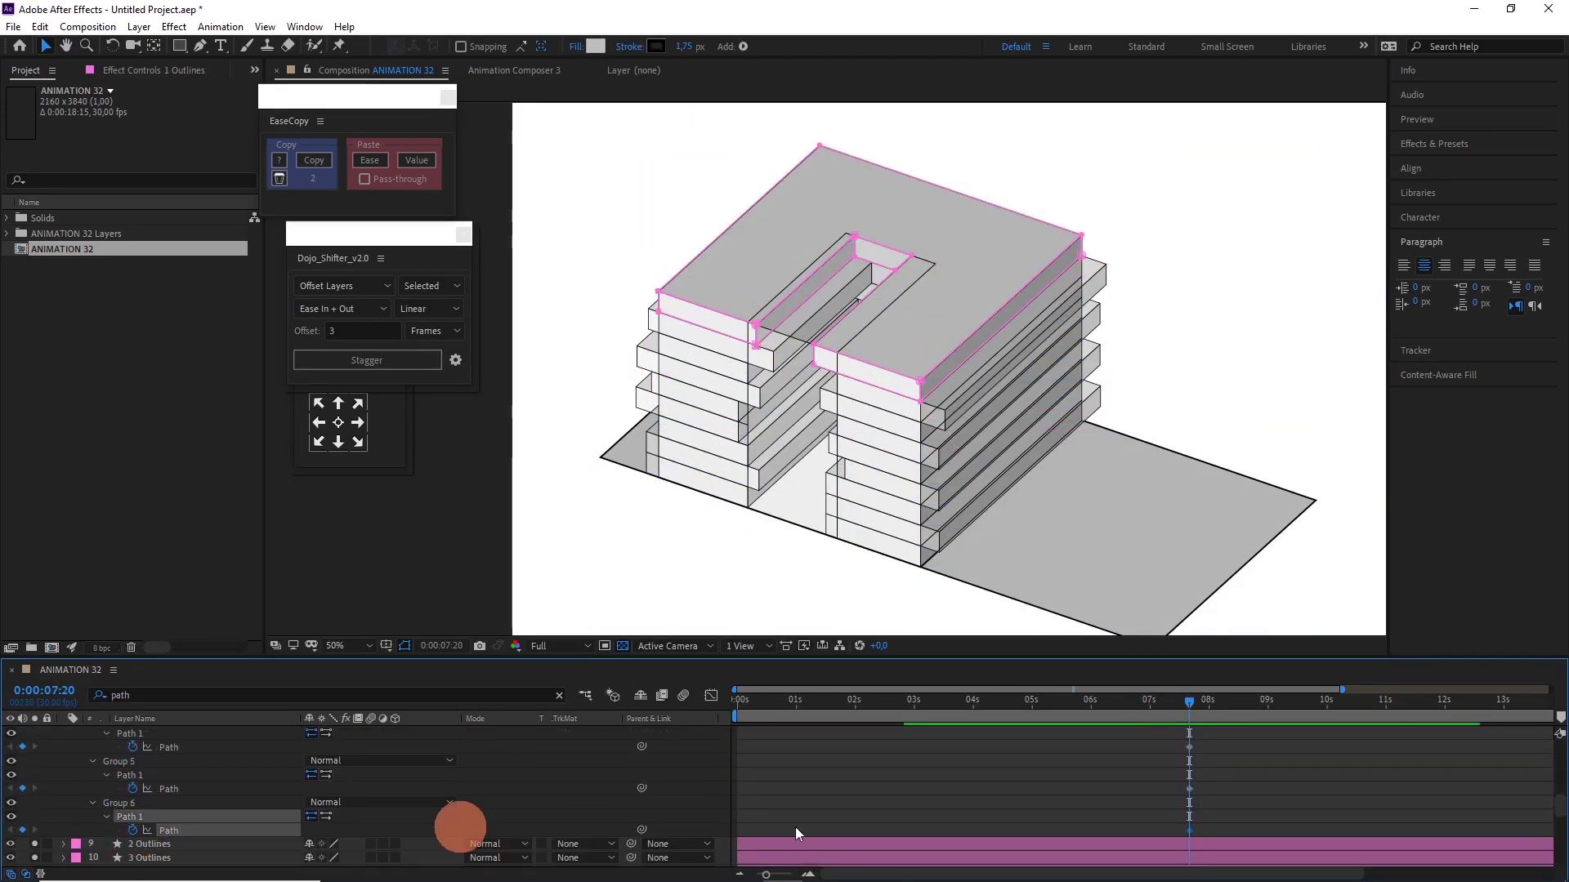
pyautogui.click(559, 695)
pyautogui.press('j')
pyautogui.scroll(4, 1117, 231)
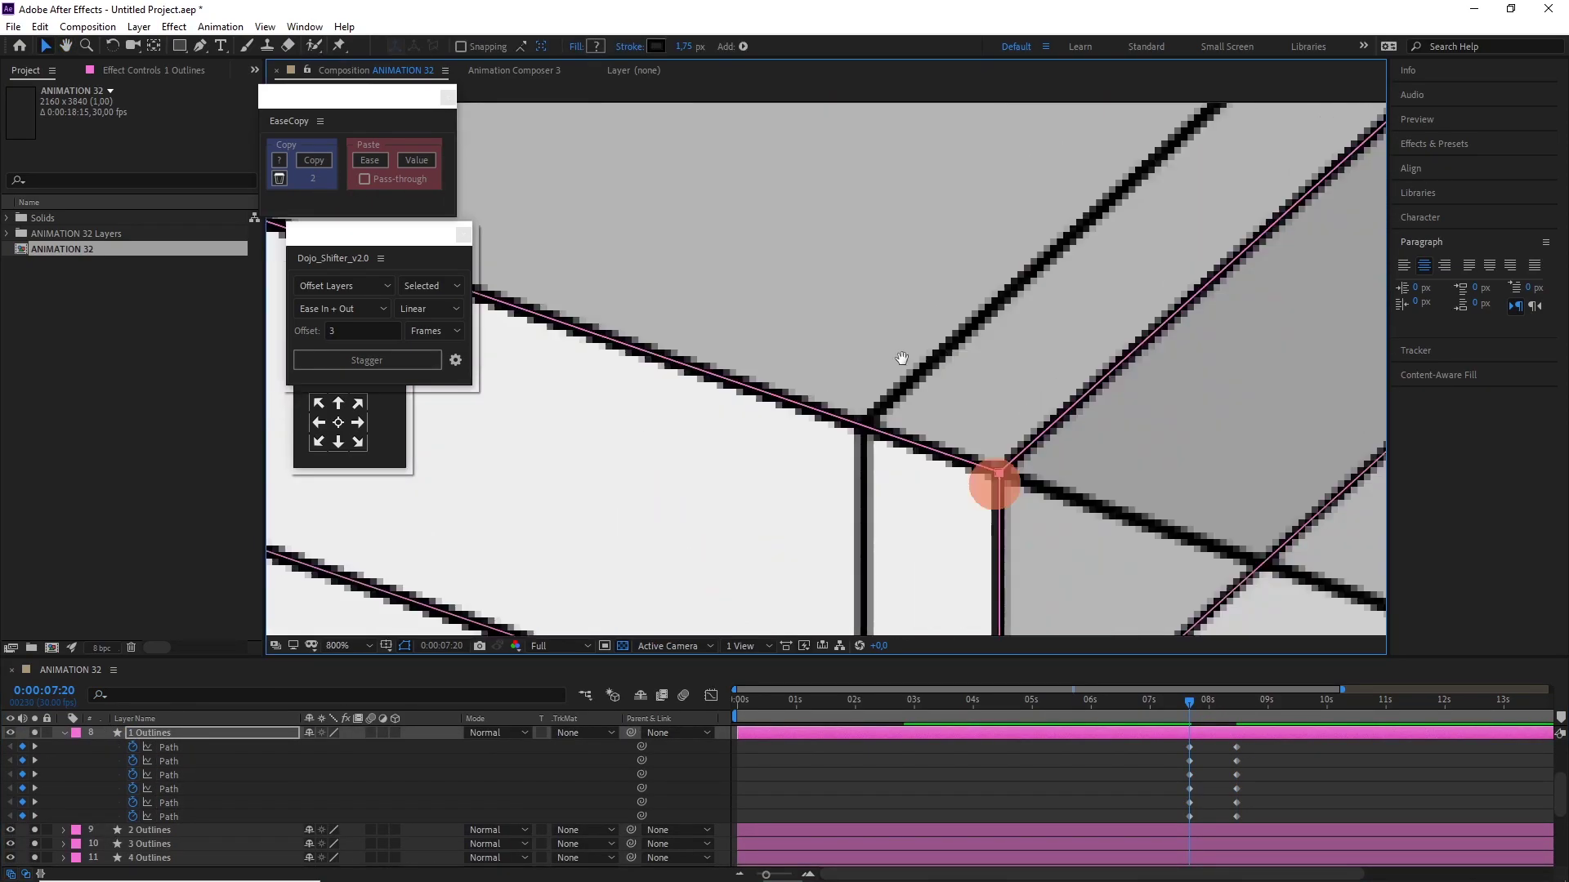
pyautogui.scroll(-2, 1066, 439)
pyautogui.moveTo(1066, 439); pyautogui.dragTo(854, 350)
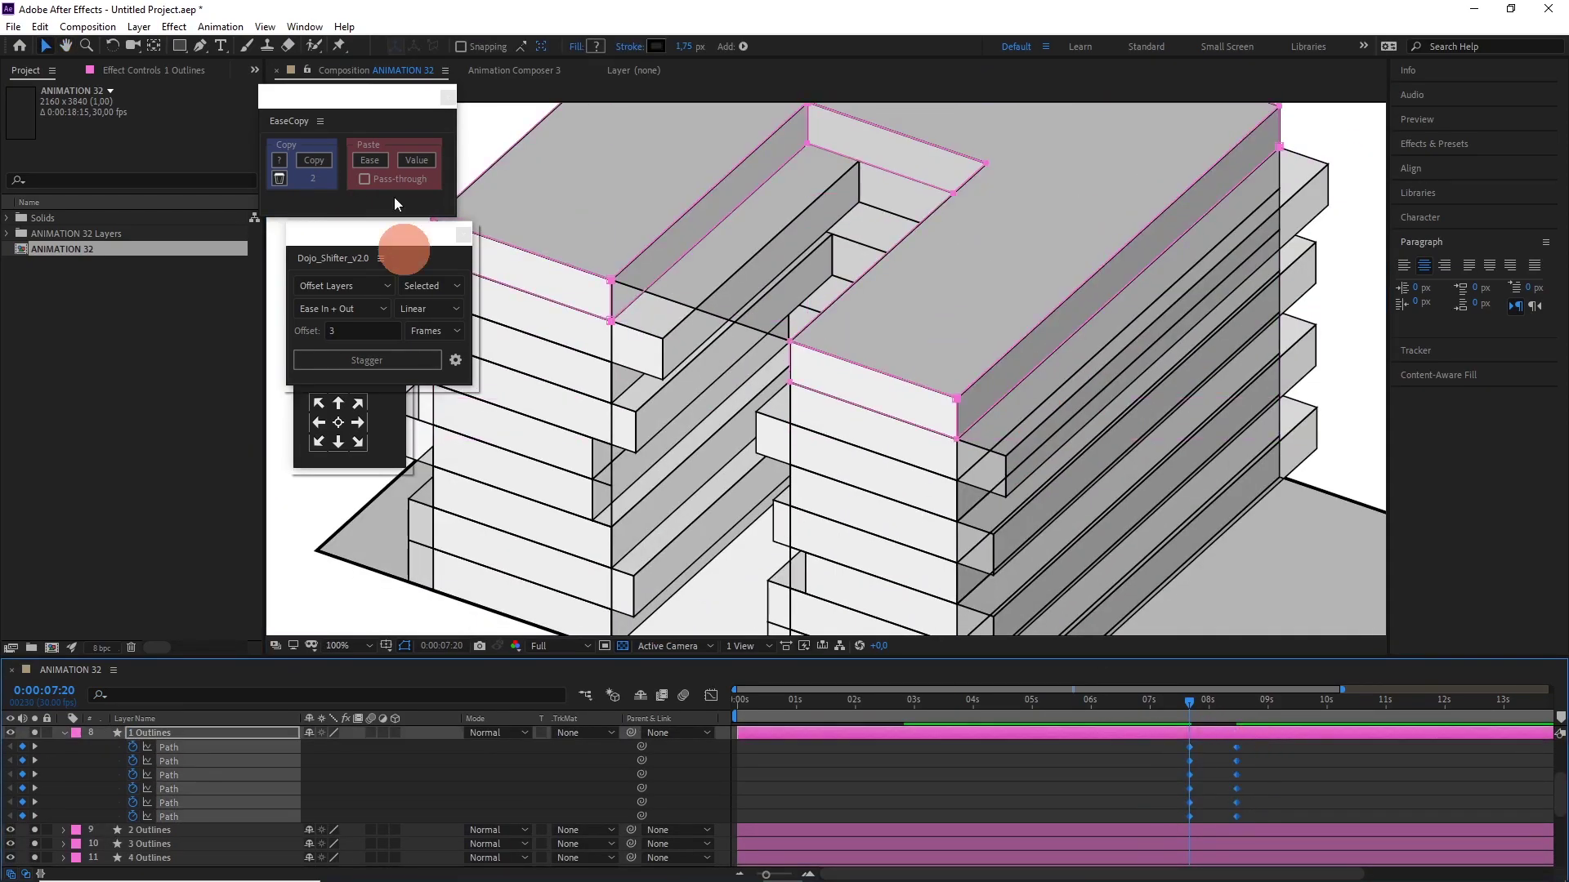
# Reveal the animated path keyframes of the 2 Outlines layer.
pyautogui.click(1293, 829)
pyautogui.hotkey('ctrl', 'f')
pyautogui.write('path')
pyautogui.click(1228, 761)
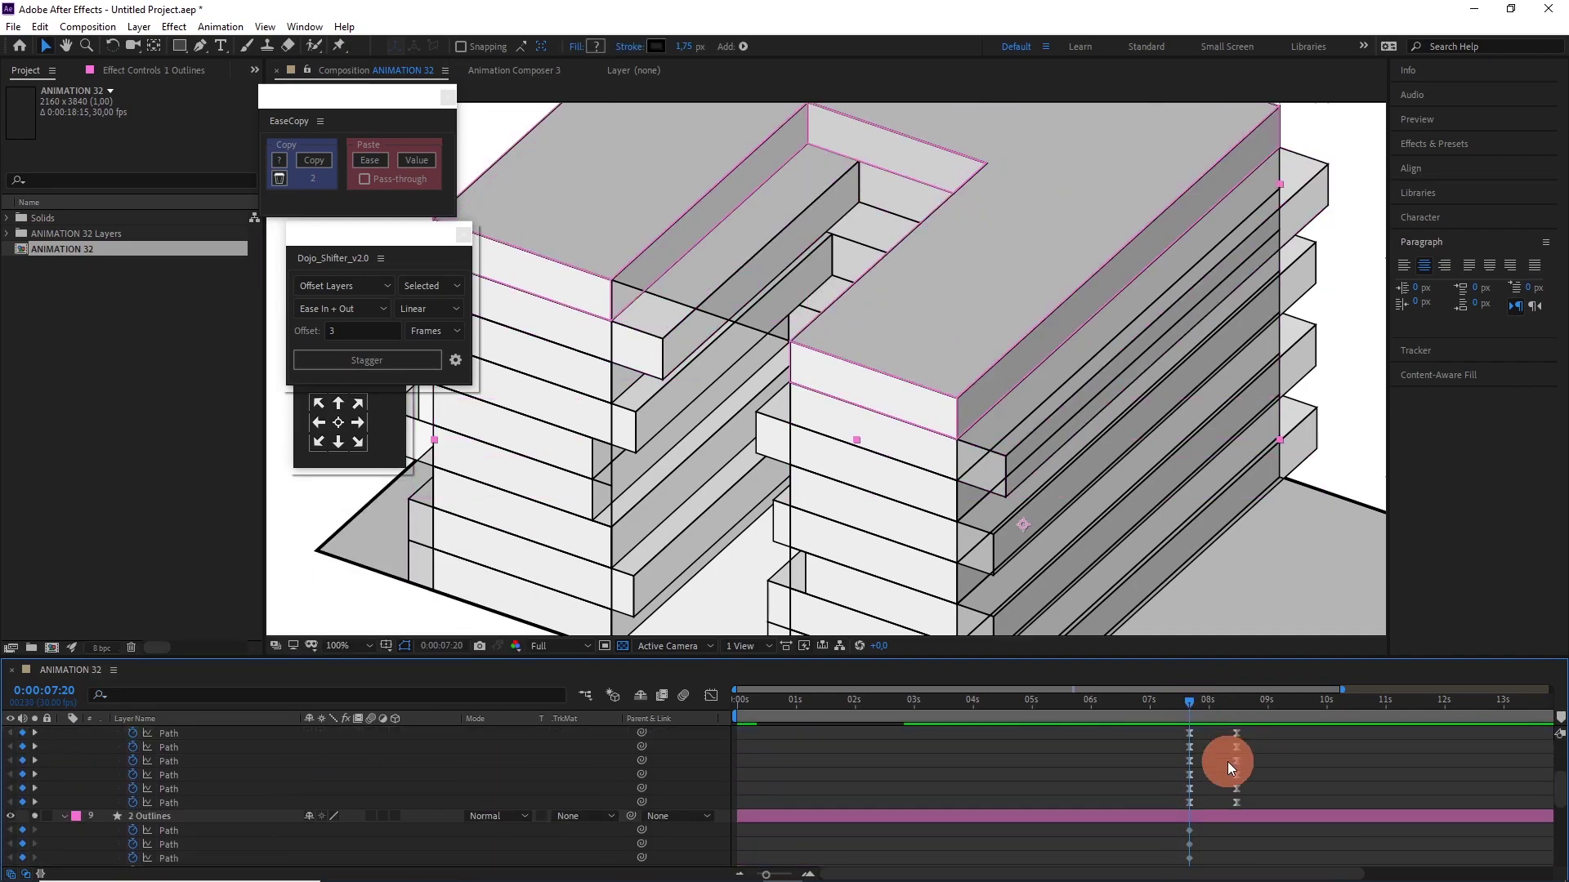
pyautogui.click(98, 791)
pyautogui.click(1208, 777)
# Select 2 Outlines' path keyframes at 7:20 and 8:14 around a floor corner.
pyautogui.click(1128, 298)
pyautogui.scroll(3, 1054, 201)
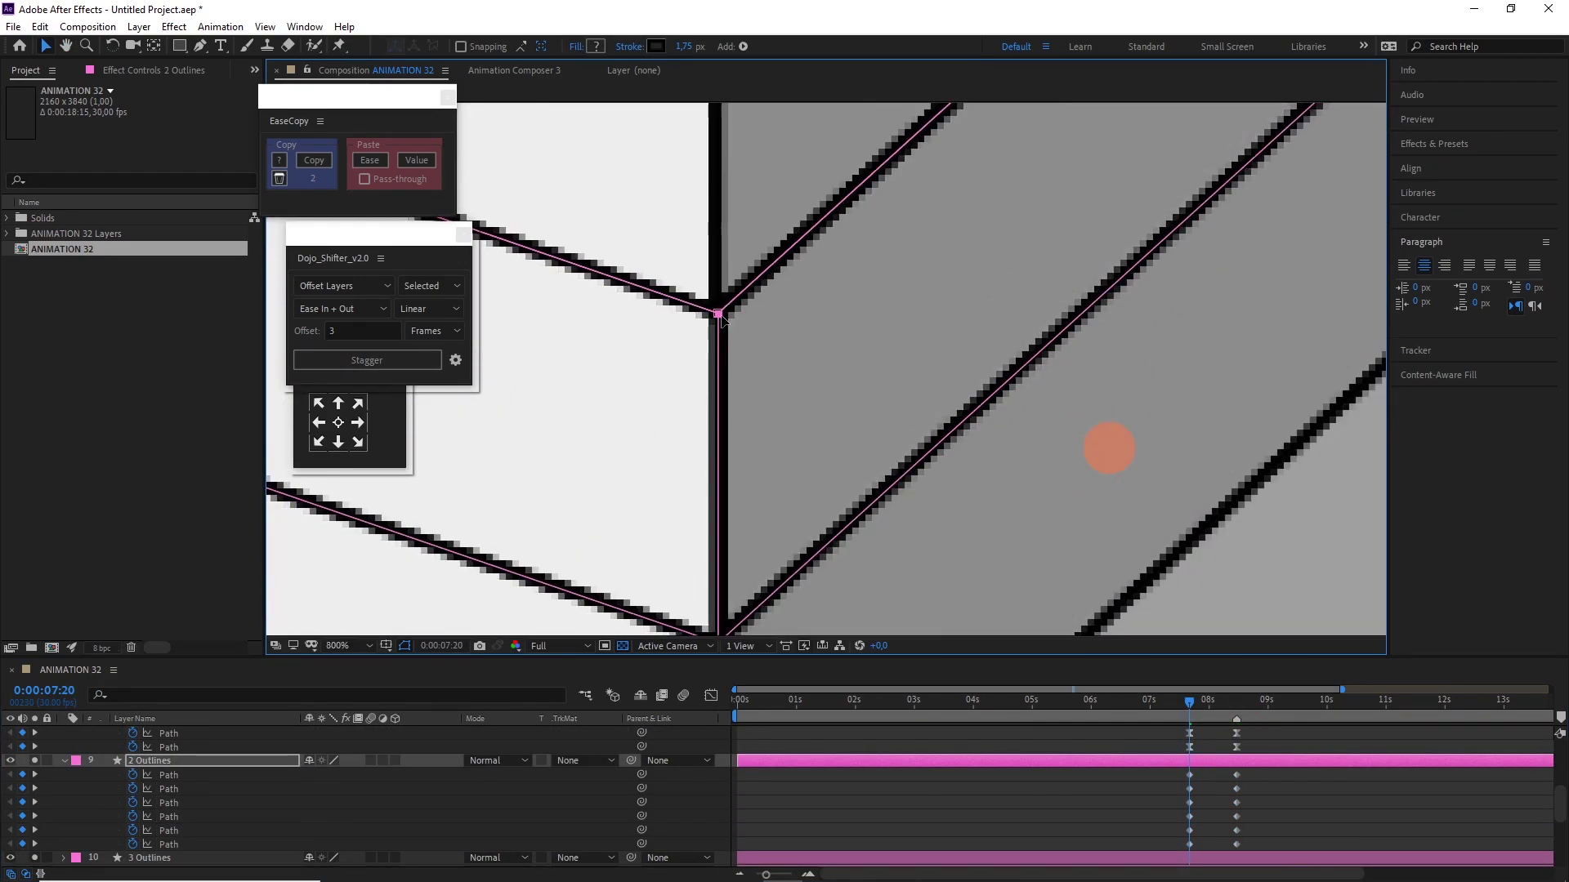
pyautogui.moveTo(1054, 200)
pyautogui.mouseDown()
pyautogui.moveTo(694, 346)
pyautogui.moveTo(767, 444)
pyautogui.mouseUp()
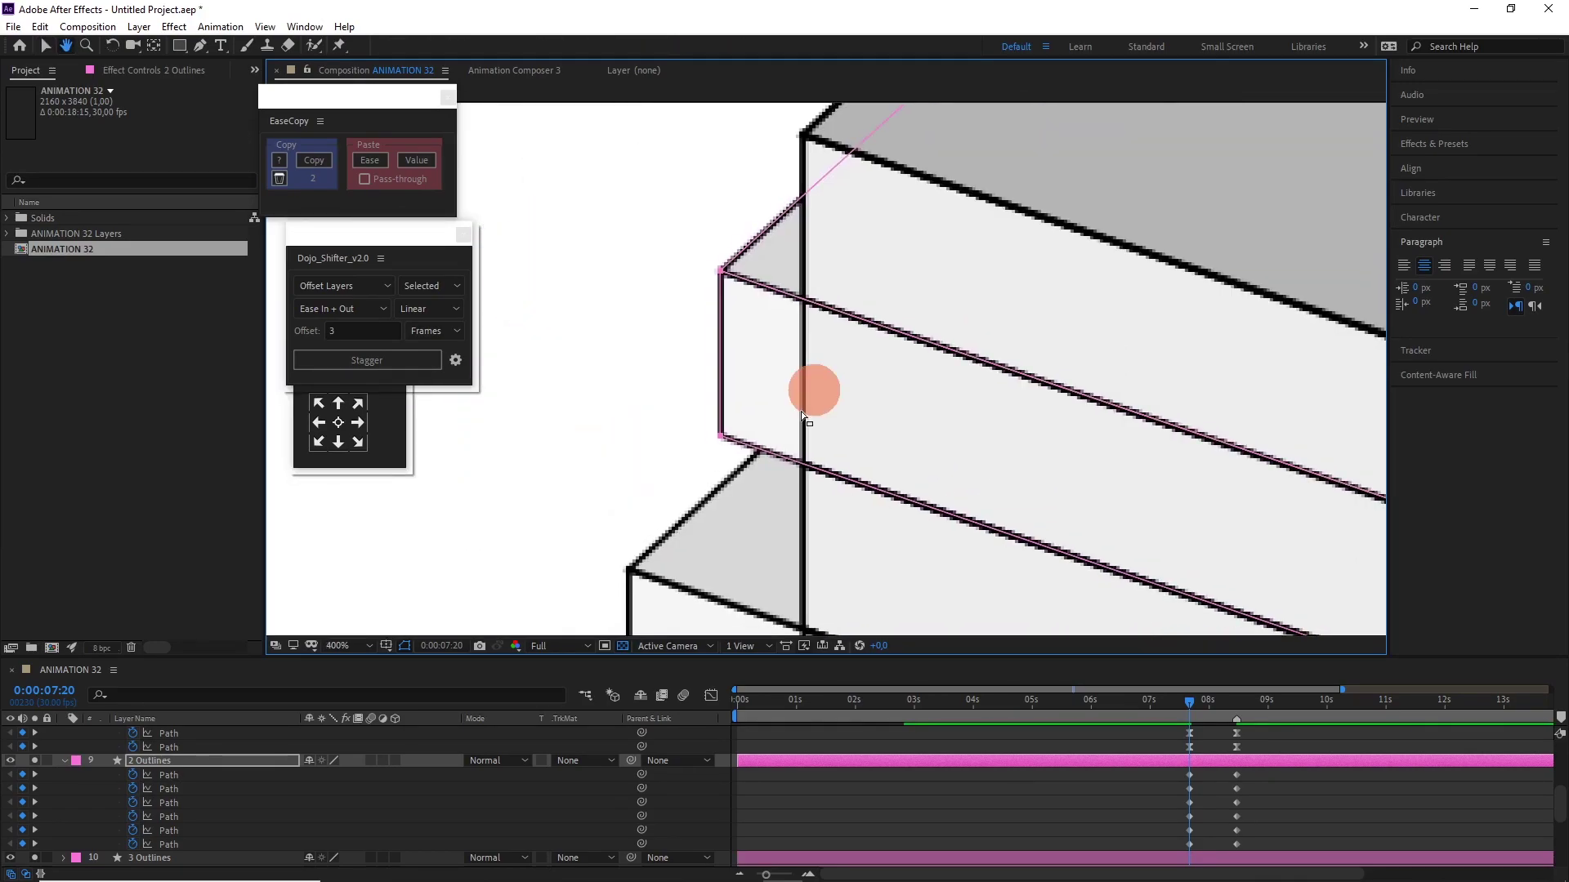
pyautogui.scroll(-4, 766, 444)
pyautogui.moveTo(1254, 849); pyautogui.dragTo(1166, 776)
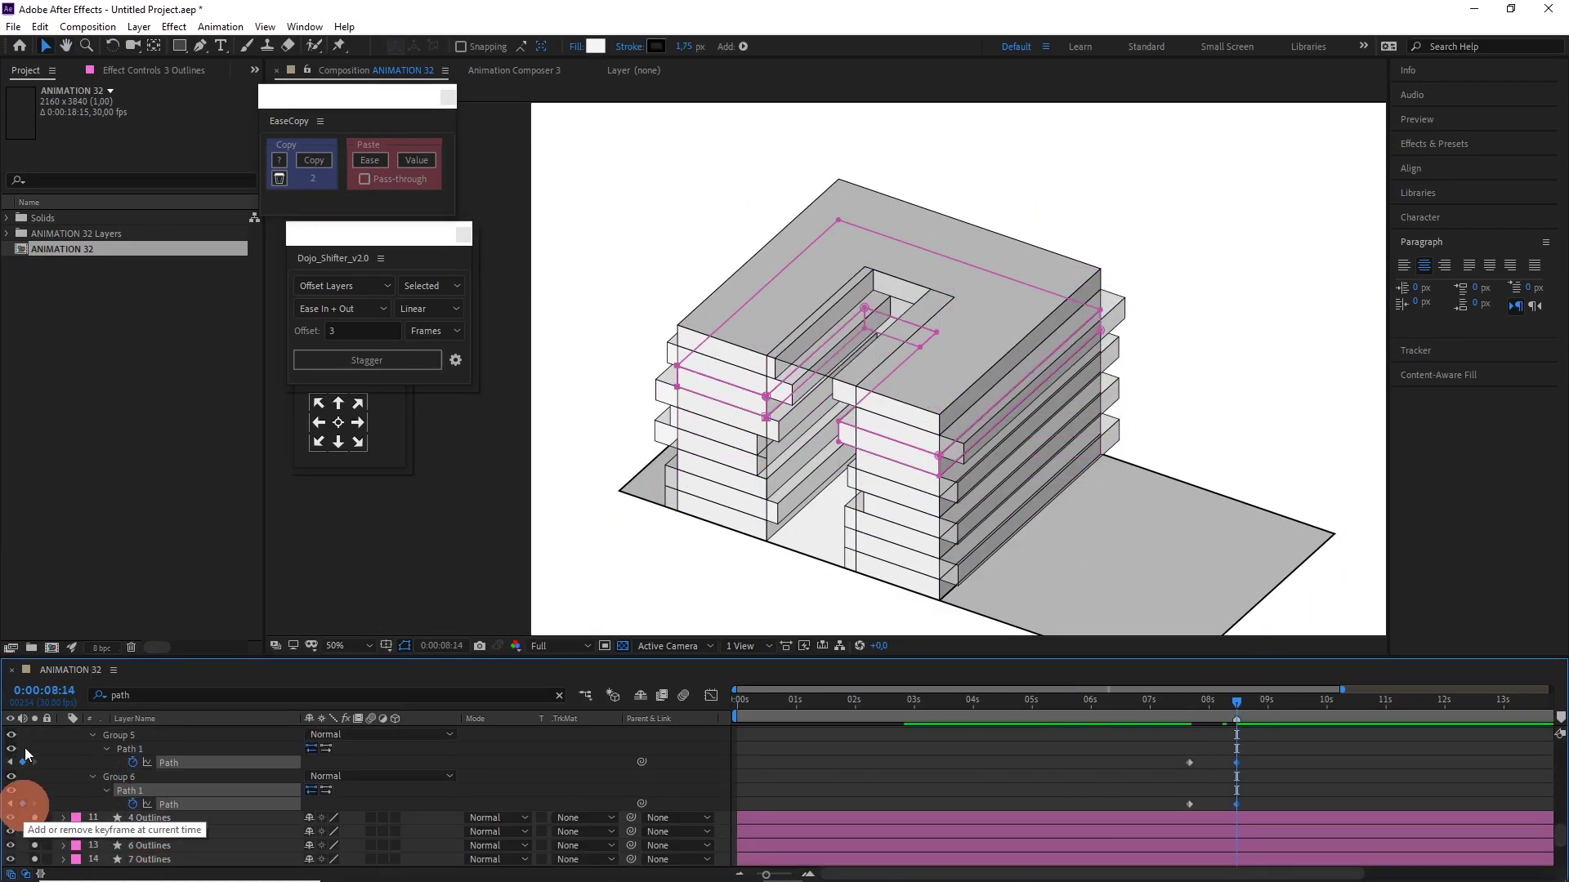
pyautogui.scroll(4, 25, 753)
pyautogui.click(45, 801)
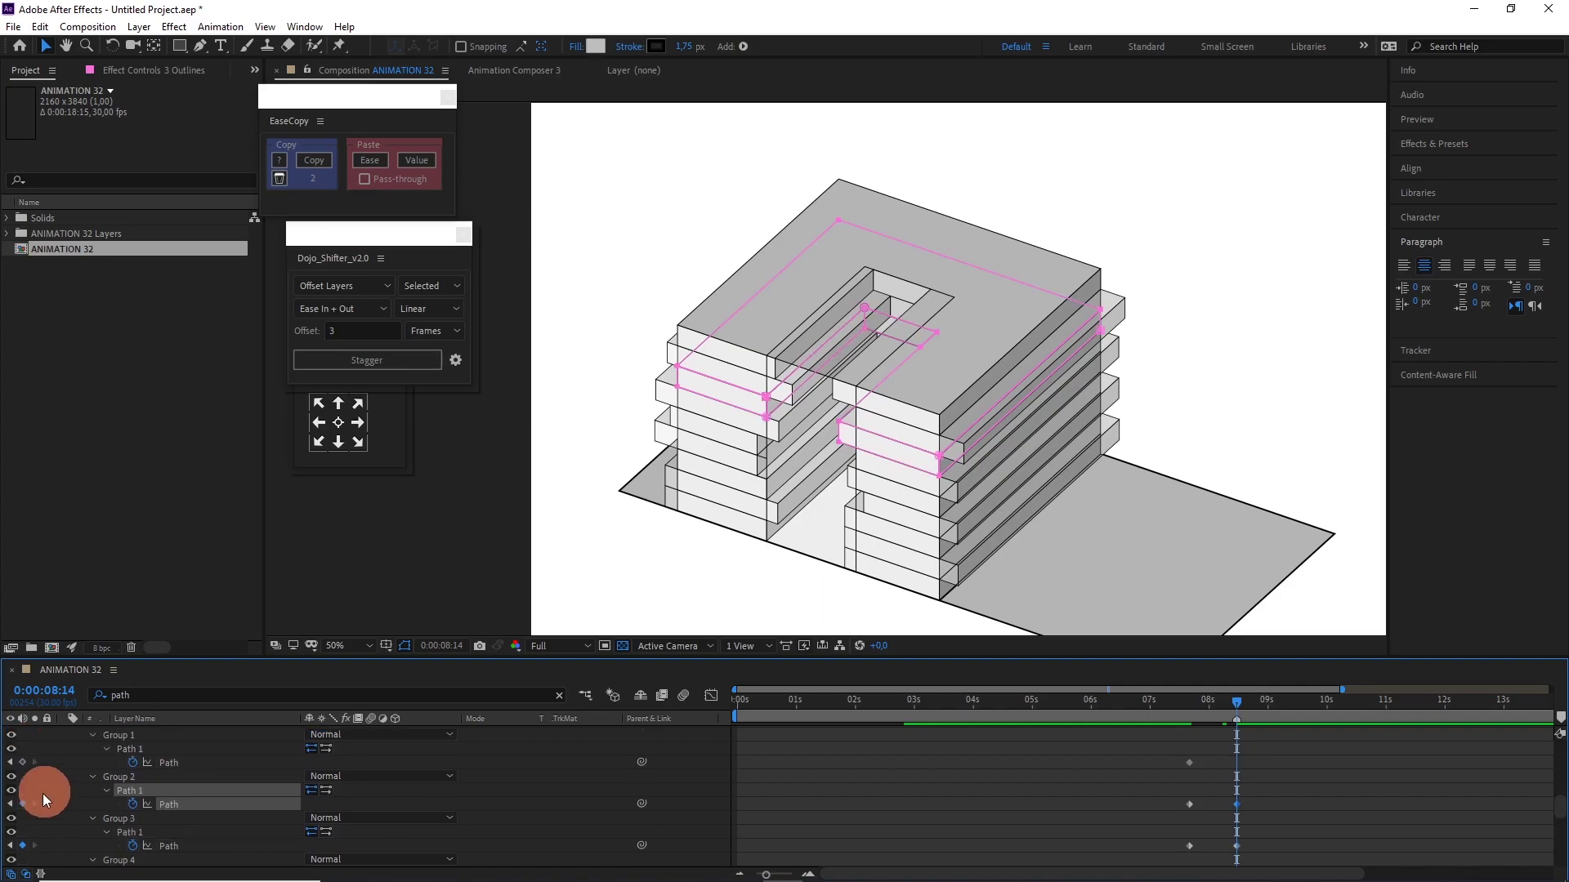
# Show the 3 and 4 Outlines path keyframes and paste the copied easing at 8:14.
pyautogui.click(1227, 765)
pyautogui.scroll(5, 973, 407)
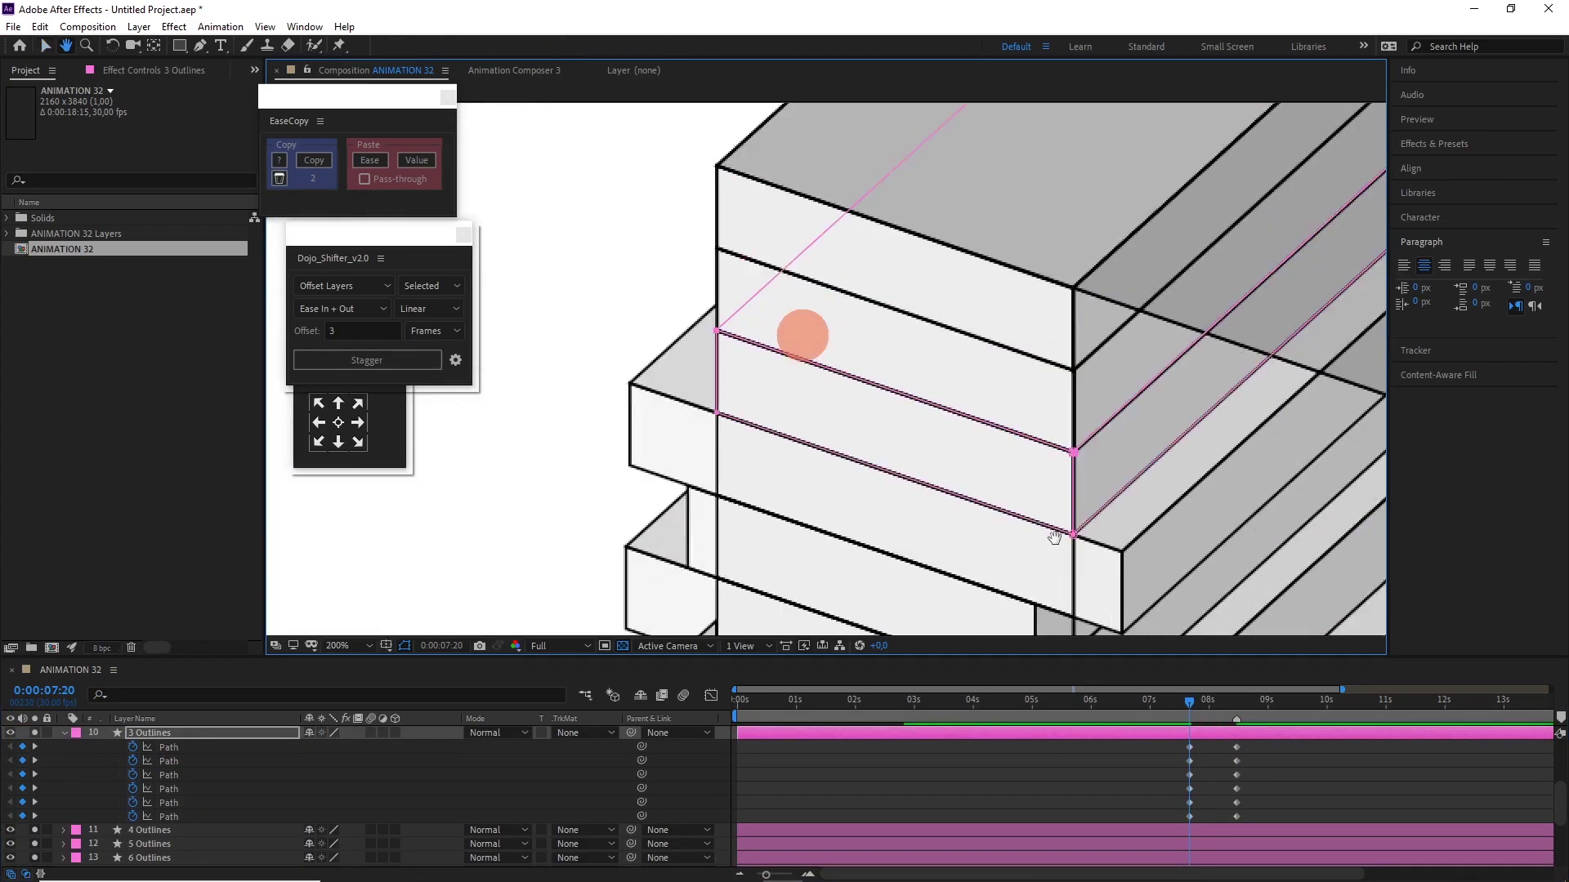
pyautogui.scroll(-2, 1054, 536)
pyautogui.click(875, 455)
pyautogui.click(1233, 770)
pyautogui.click(1203, 796)
pyautogui.write('path')
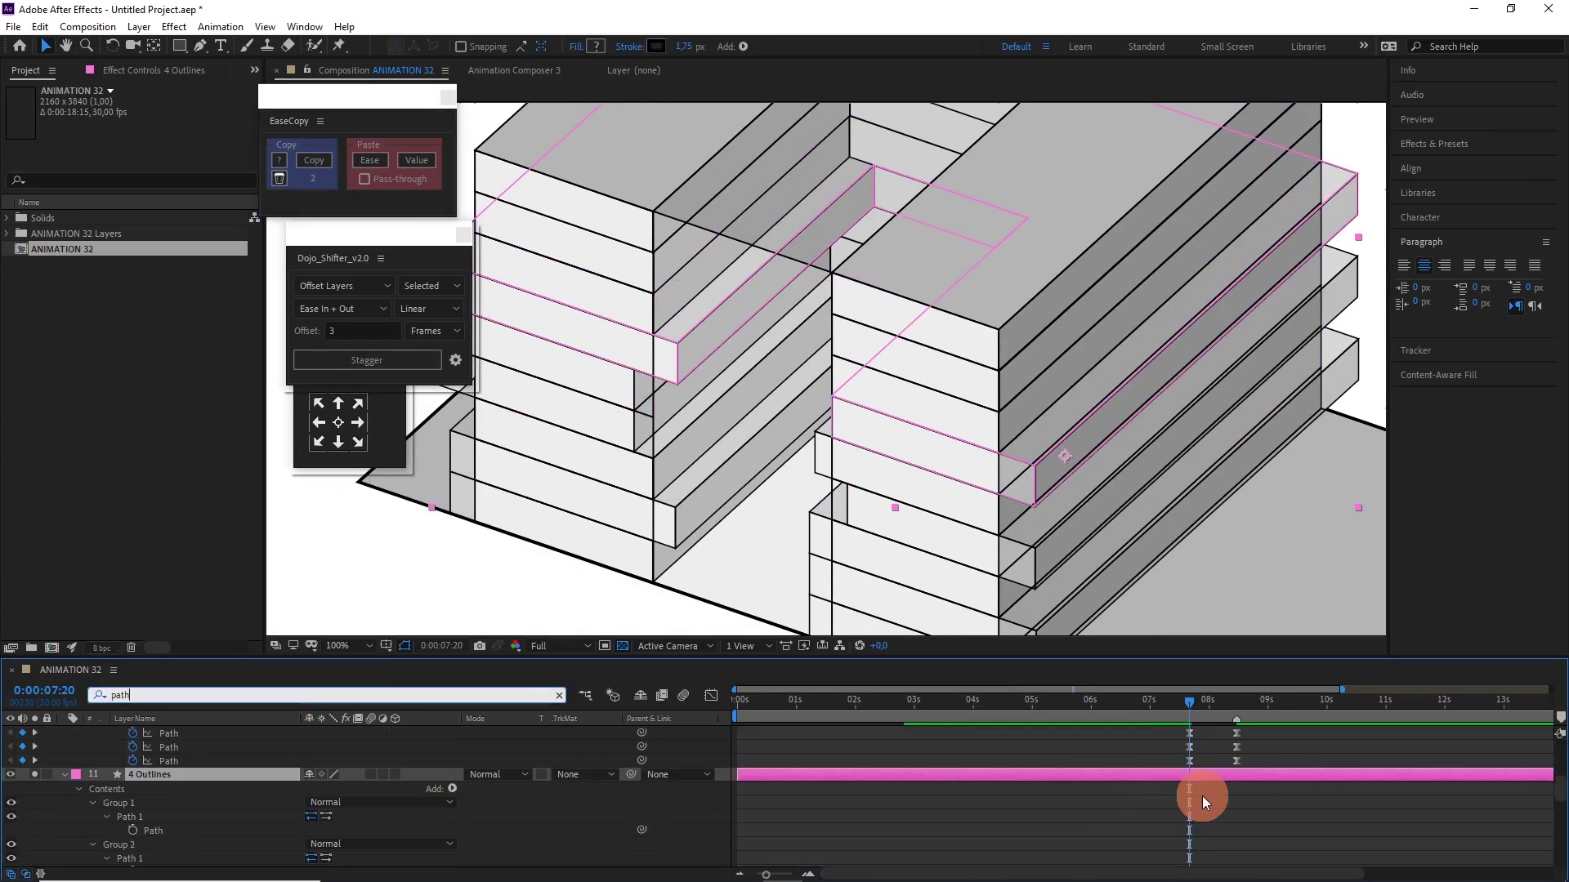
pyautogui.moveTo(221, 656); pyautogui.dragTo(221, 602)
pyautogui.click(126, 826)
pyautogui.click(1215, 704)
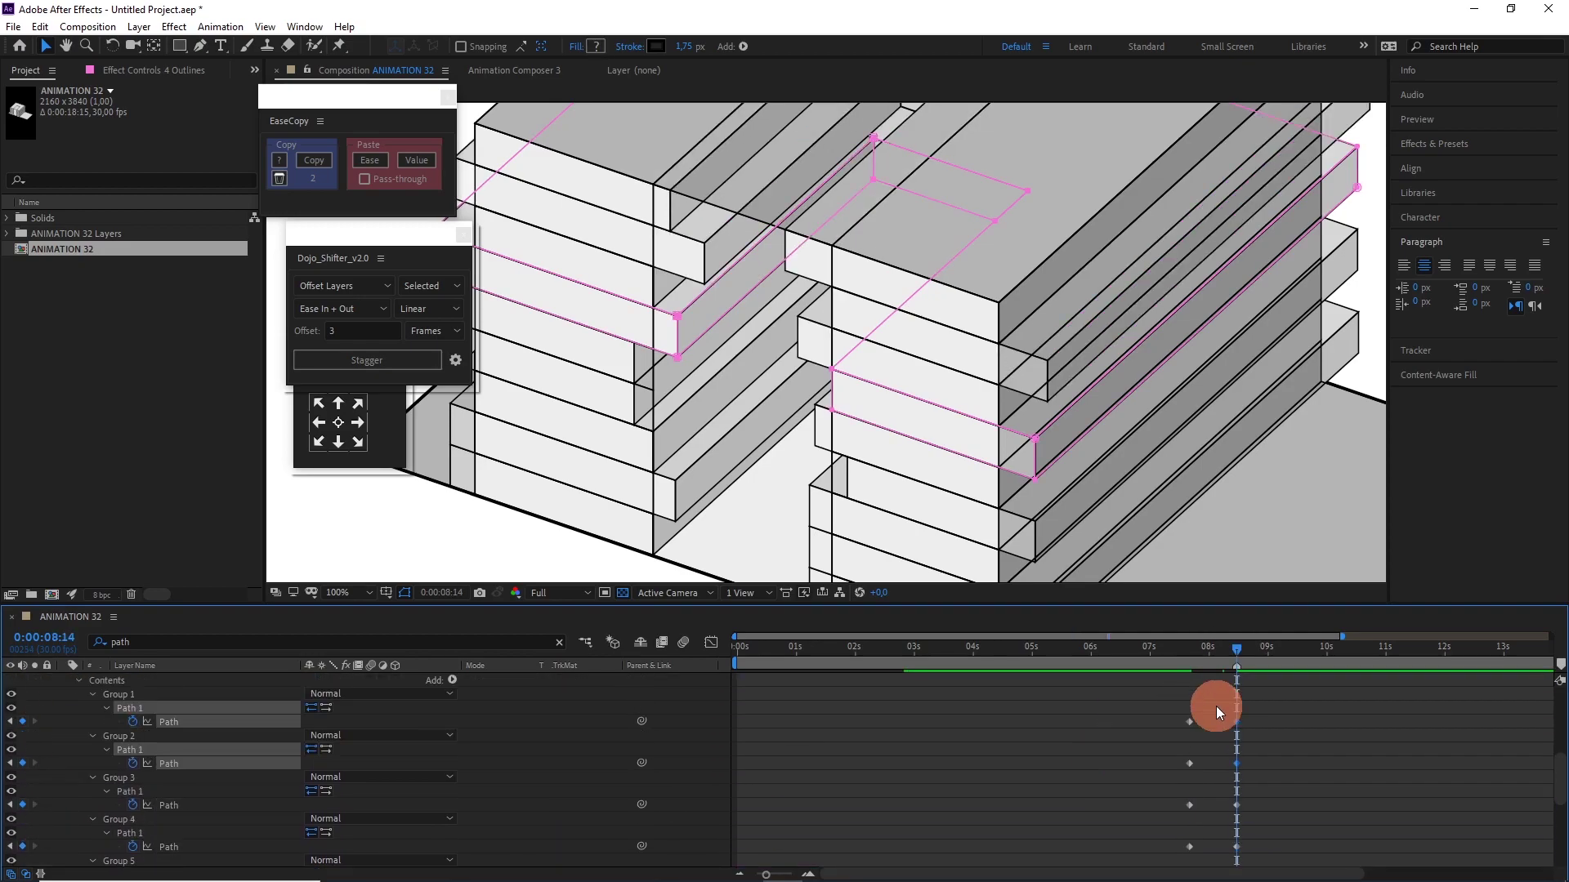
# Return to the 7:20 path keyframe to review the slab shapes.
pyautogui.click(369, 160)
pyautogui.press('j')
pyautogui.scroll(2, 945, 469)
pyautogui.scroll(2, 918, 326)
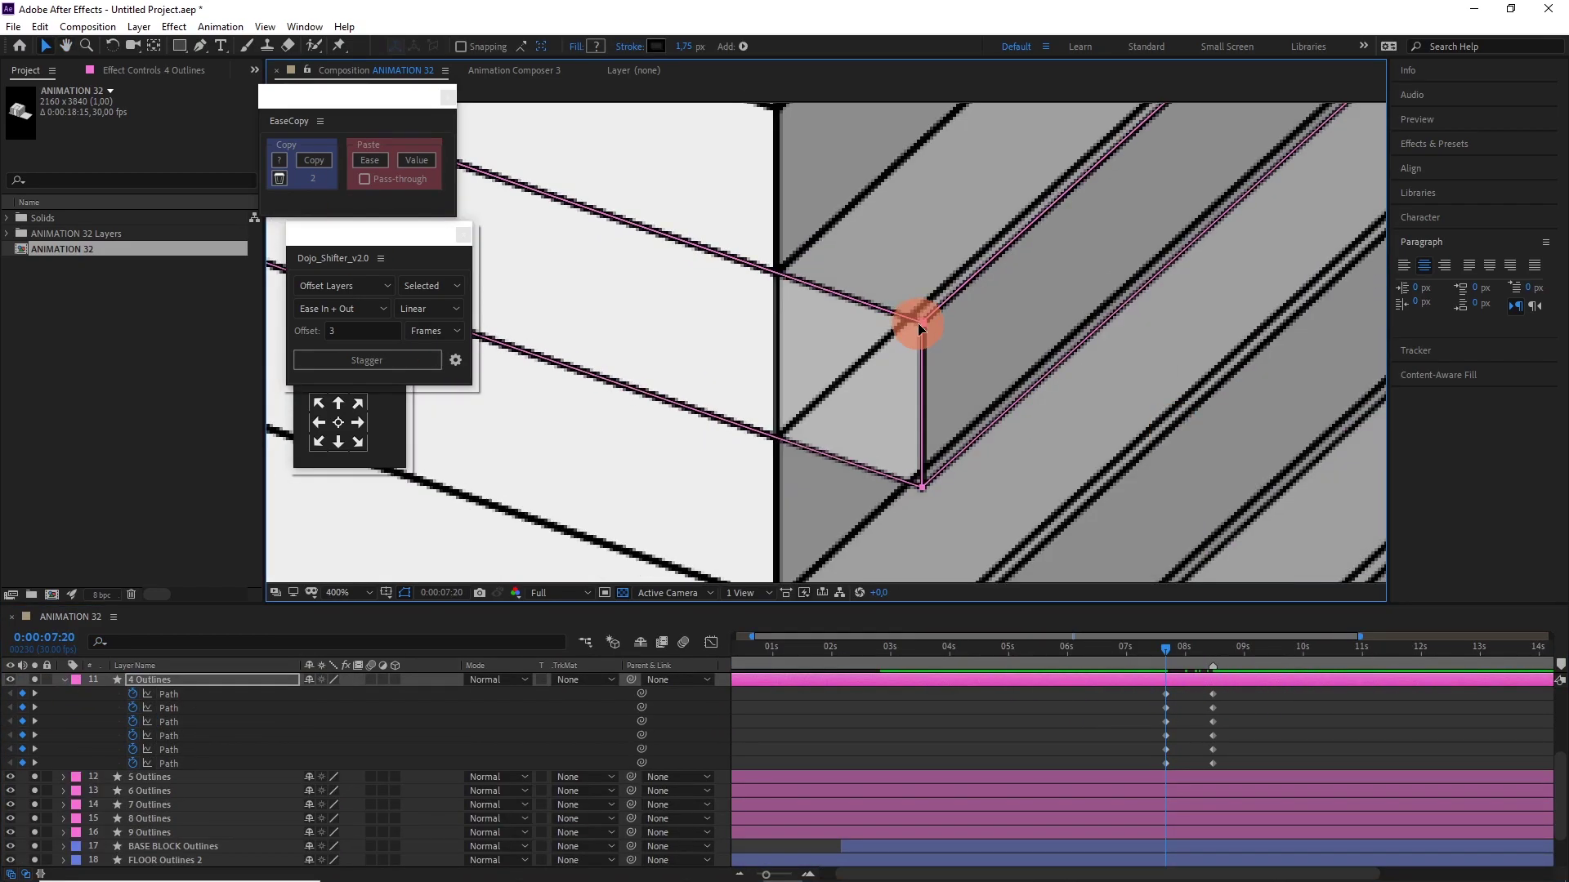
pyautogui.scroll(-3, 817, 341)
pyautogui.scroll(3, 914, 336)
pyautogui.scroll(-2, 655, 203)
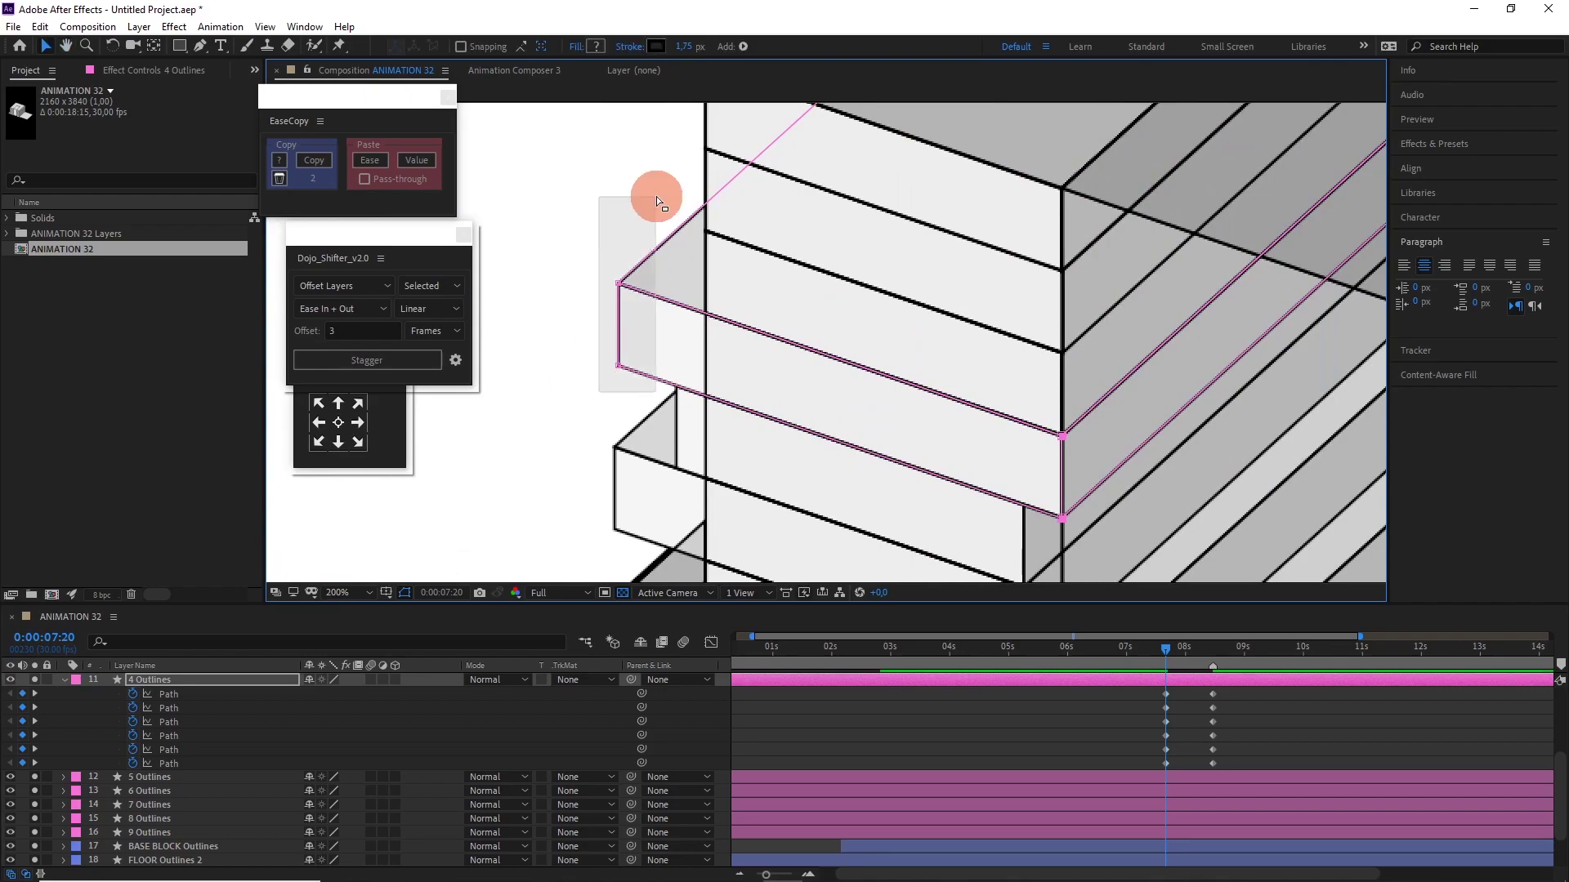
pyautogui.scroll(2, 744, 349)
pyautogui.scroll(-1, 743, 349)
pyautogui.scroll(1, 844, 406)
# On 5 Outlines, paste path keyframes at 8:14 onto the Group 3 and 4 paths.
pyautogui.scroll(-6, 844, 406)
pyautogui.click(1223, 710)
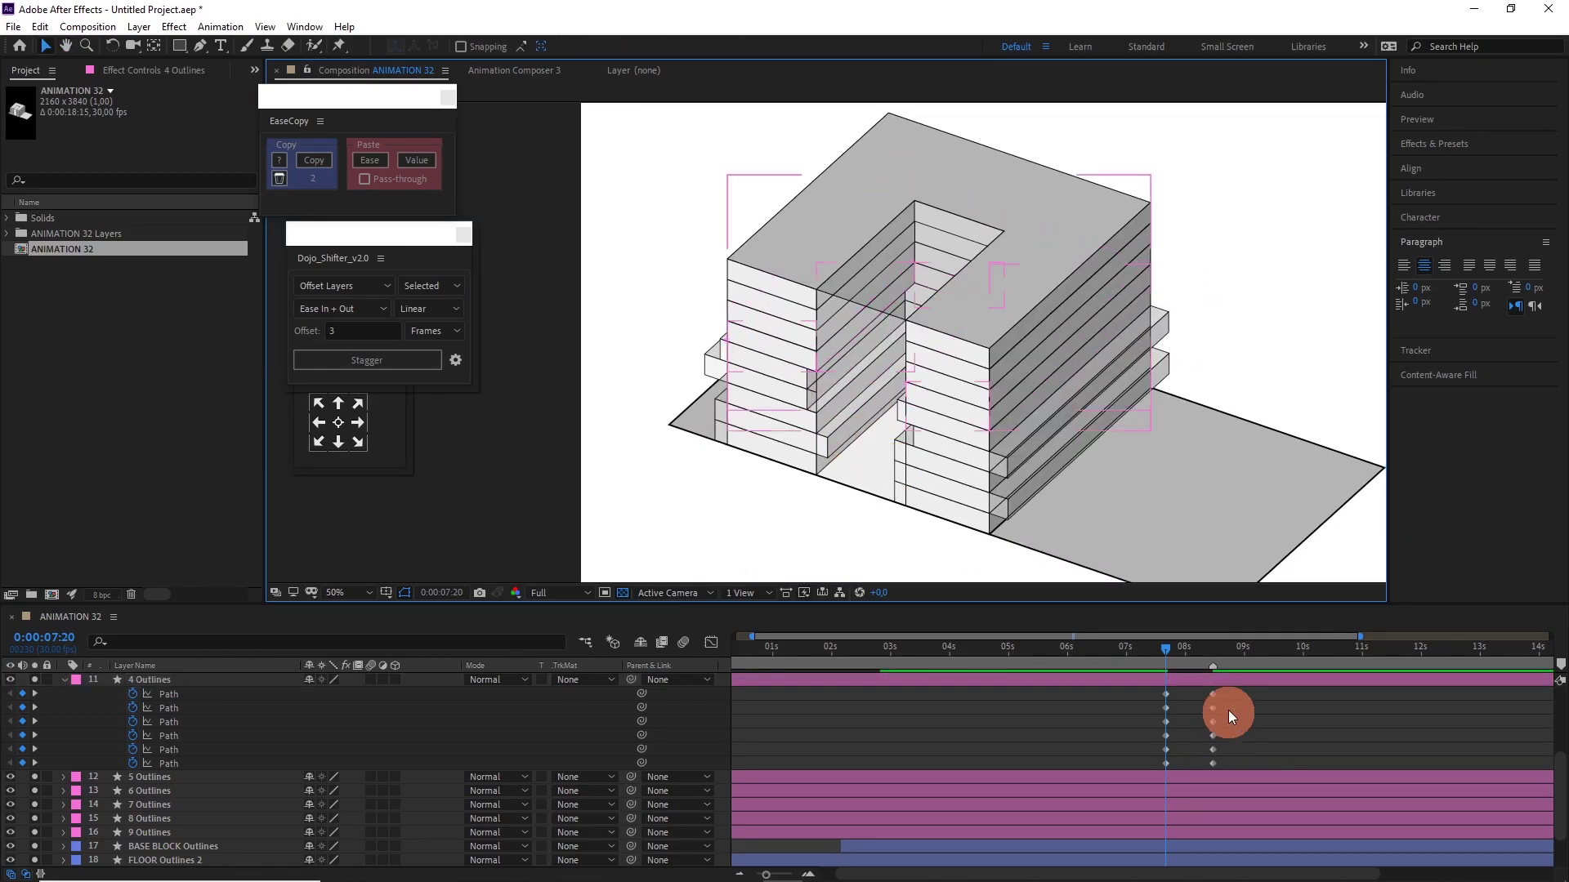
pyautogui.hotkey('ctrl', 'a')
pyautogui.click(455, 641)
pyautogui.write('path')
pyautogui.keyDown('shift'); pyautogui.click(136, 848); pyautogui.keyUp('shift')
pyautogui.press('k')
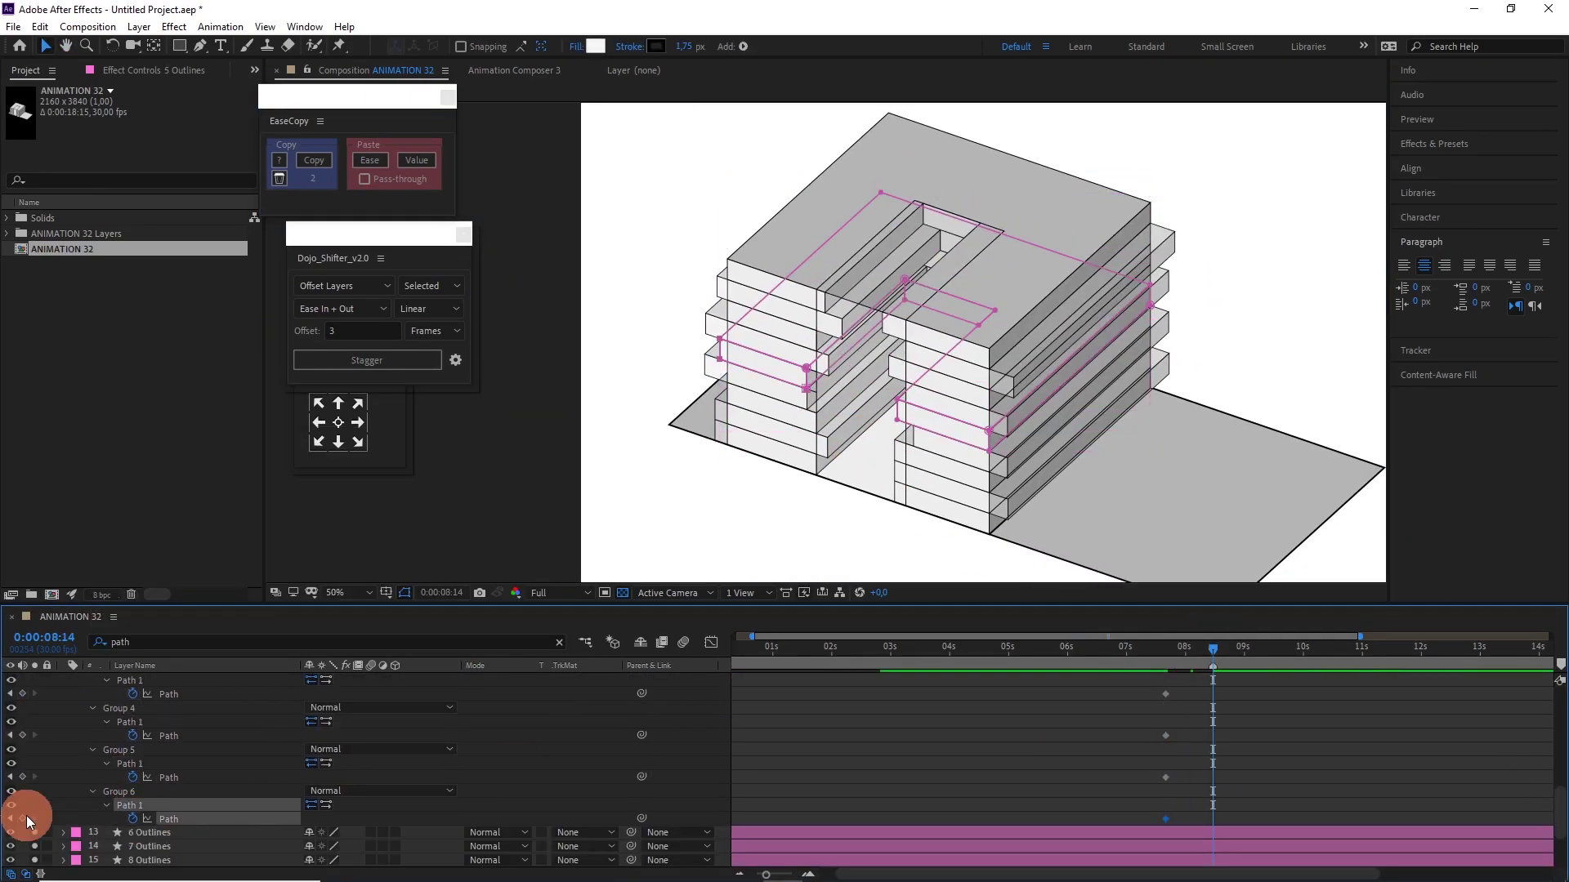
pyautogui.hotkey('ctrl', 'v')
# Undo the pasted path keyframes.
pyautogui.scroll(-3, 1166, 751)
pyautogui.scroll(4, 991, 375)
pyautogui.scroll(1, 732, 224)
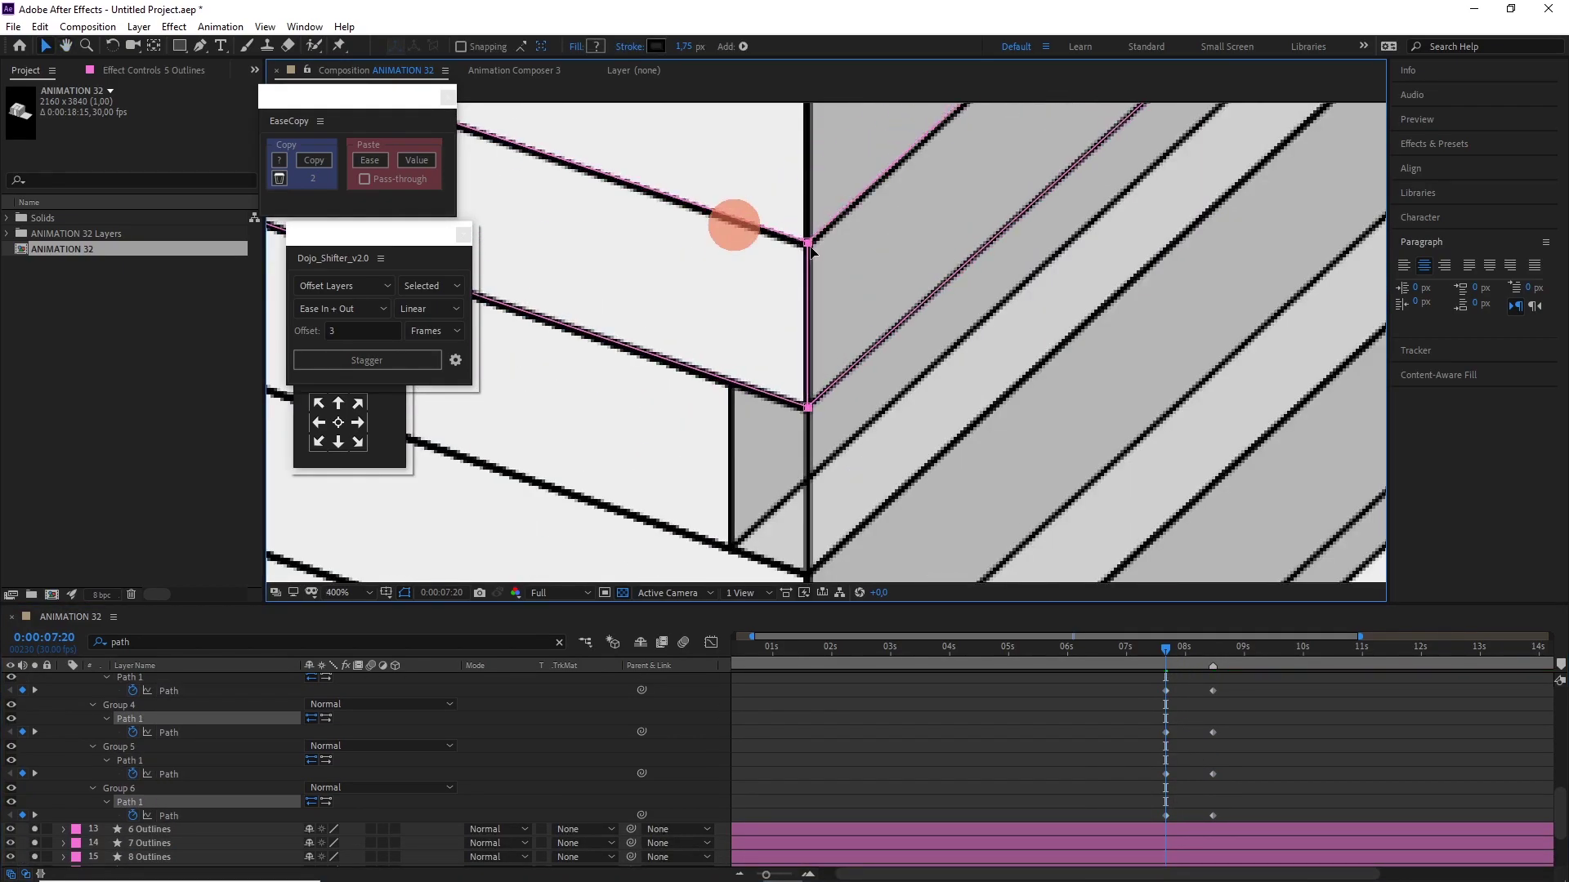
pyautogui.scroll(1, 841, 512)
pyautogui.scroll(1, 761, 325)
pyautogui.scroll(-6, 899, 351)
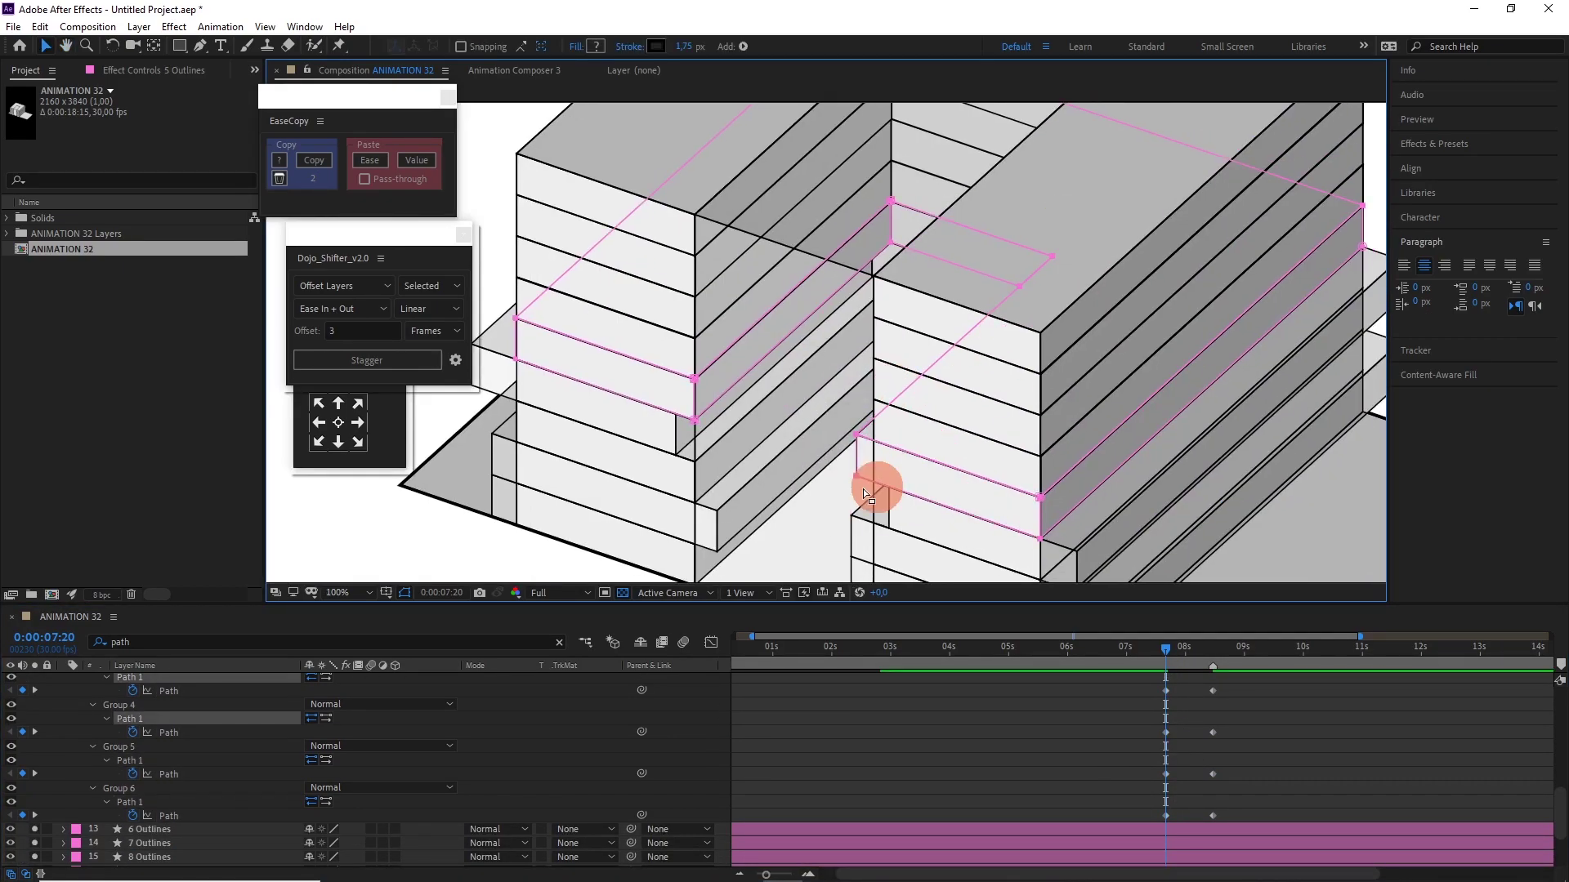
pyautogui.scroll(6, 700, 298)
pyautogui.scroll(-6, 700, 298)
pyautogui.scroll(2, 1220, 756)
pyautogui.hotkey('ctrl', 'z')
# Select the Group 6, 4 and 2 path rows and restore the 8:14 keyframes.
pyautogui.click(350, 640)
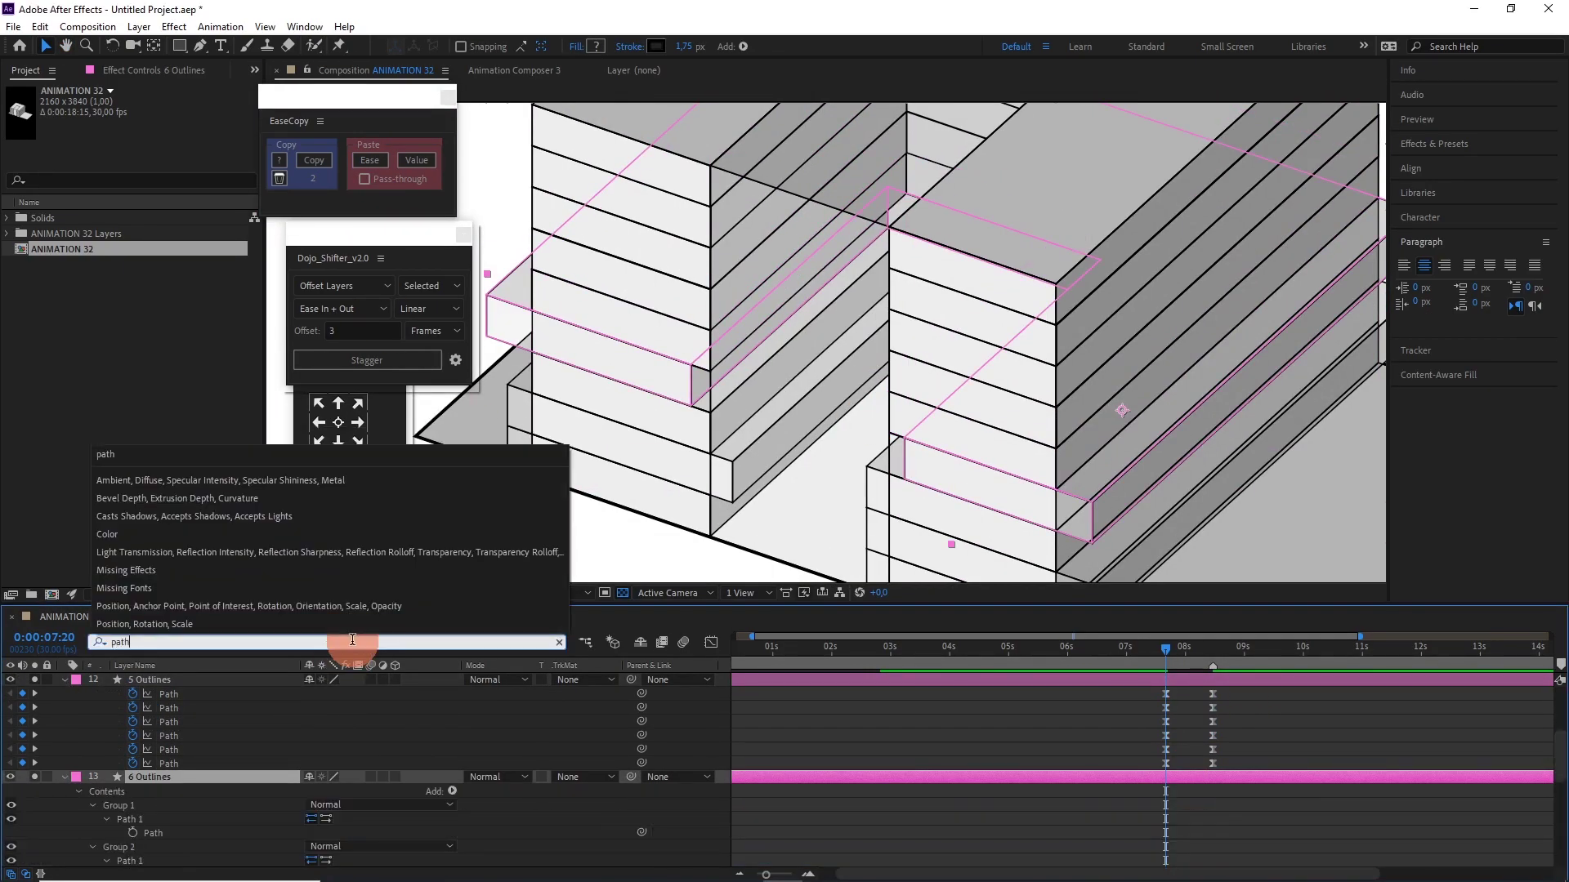
pyautogui.click(166, 791)
pyautogui.scroll(3, 166, 791)
pyautogui.keyDown('ctrl'); pyautogui.click(172, 764); pyautogui.keyUp('ctrl')
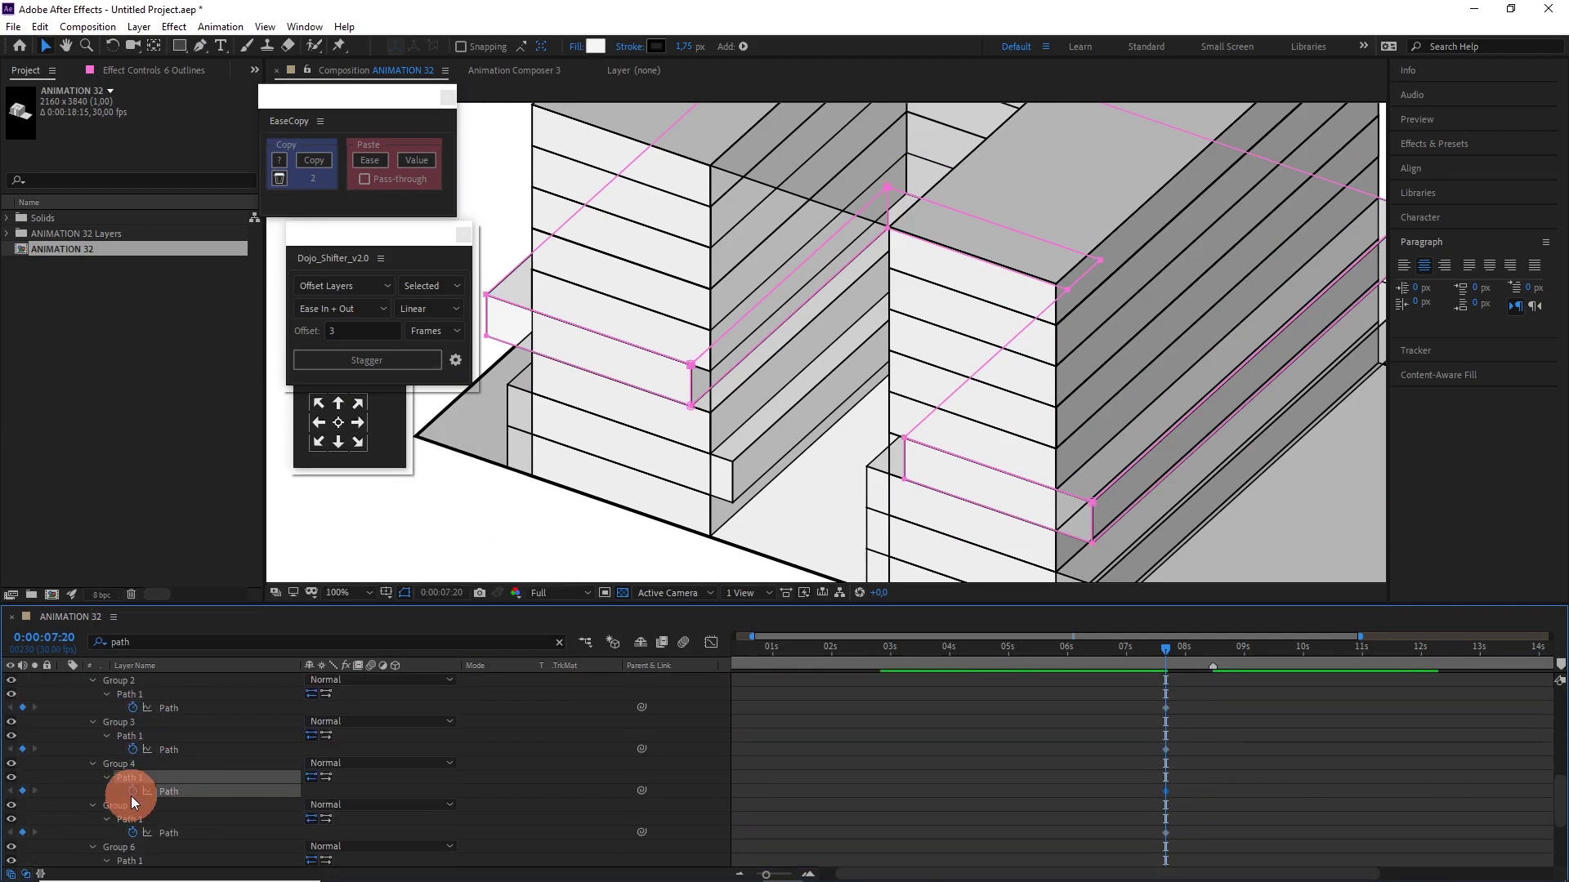
pyautogui.hotkey('ctrl', 'shift', 'z')
# Filter the timeline by 'path' to reveal the 7 Outlines Path keyframes.
pyautogui.scroll(2, 976, 458)
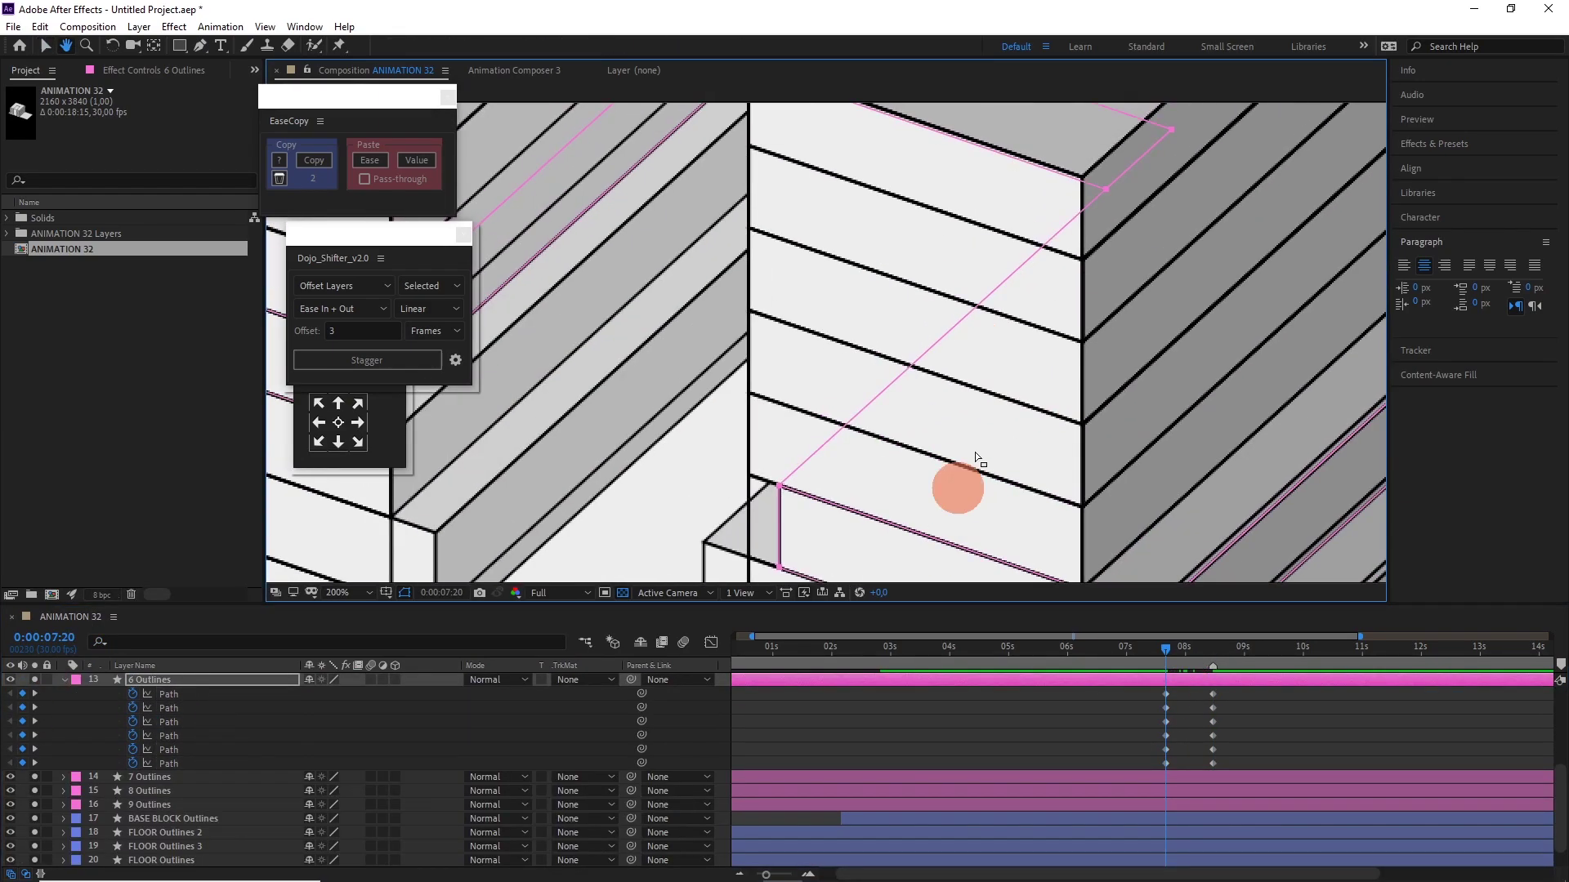
pyautogui.scroll(2, 1128, 280)
pyautogui.scroll(-3, 973, 340)
pyautogui.scroll(2, 956, 343)
pyautogui.scroll(-3, 783, 274)
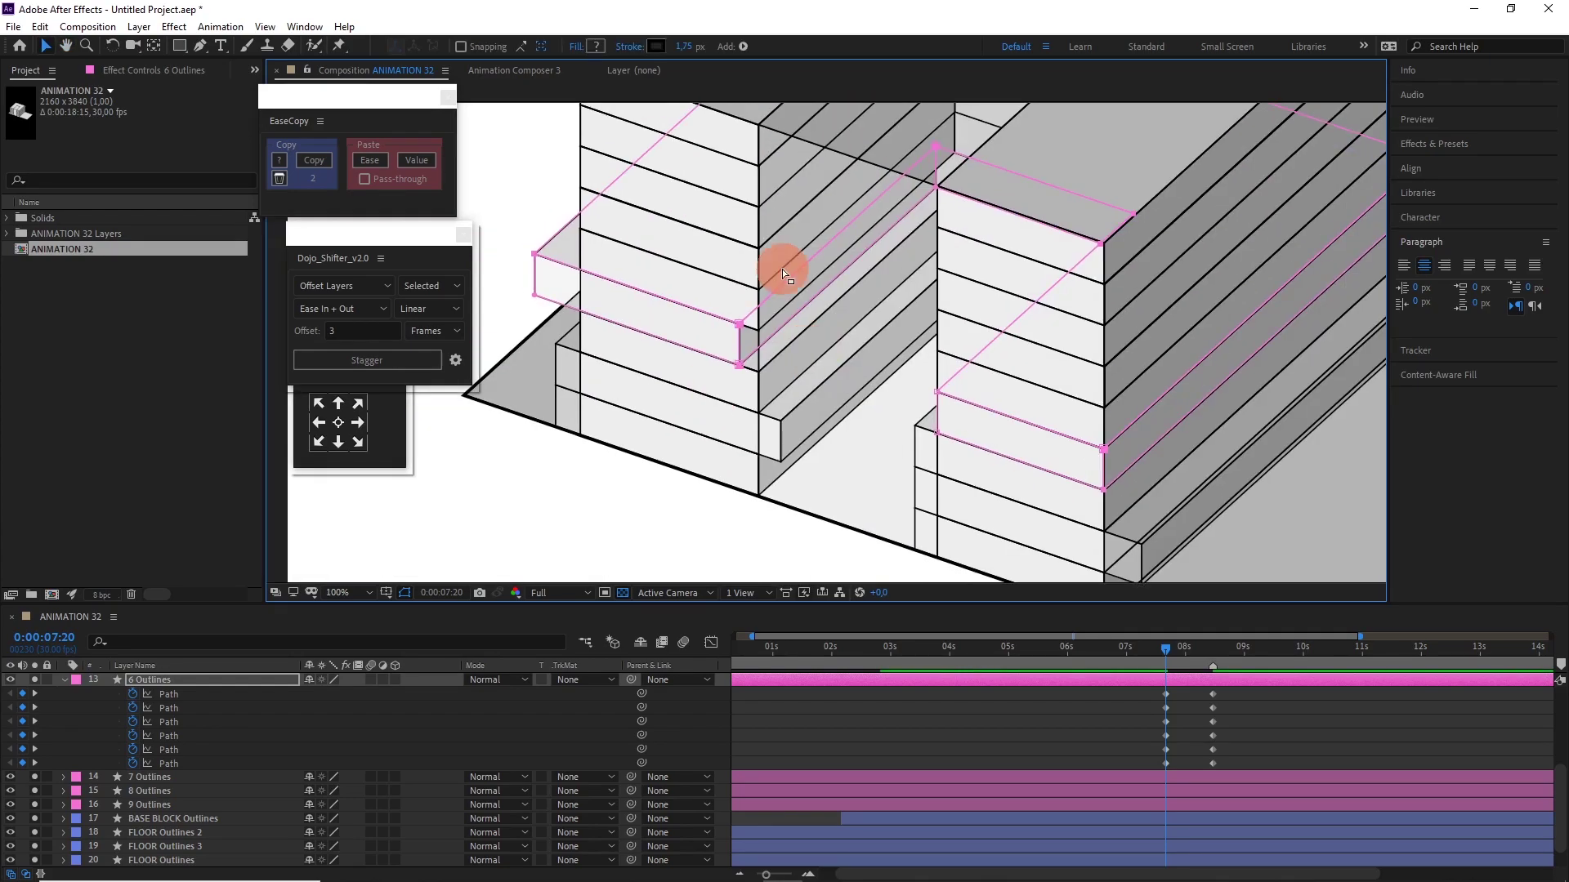
pyautogui.scroll(3, 783, 274)
pyautogui.scroll(-1, 746, 333)
pyautogui.scroll(-2, 616, 378)
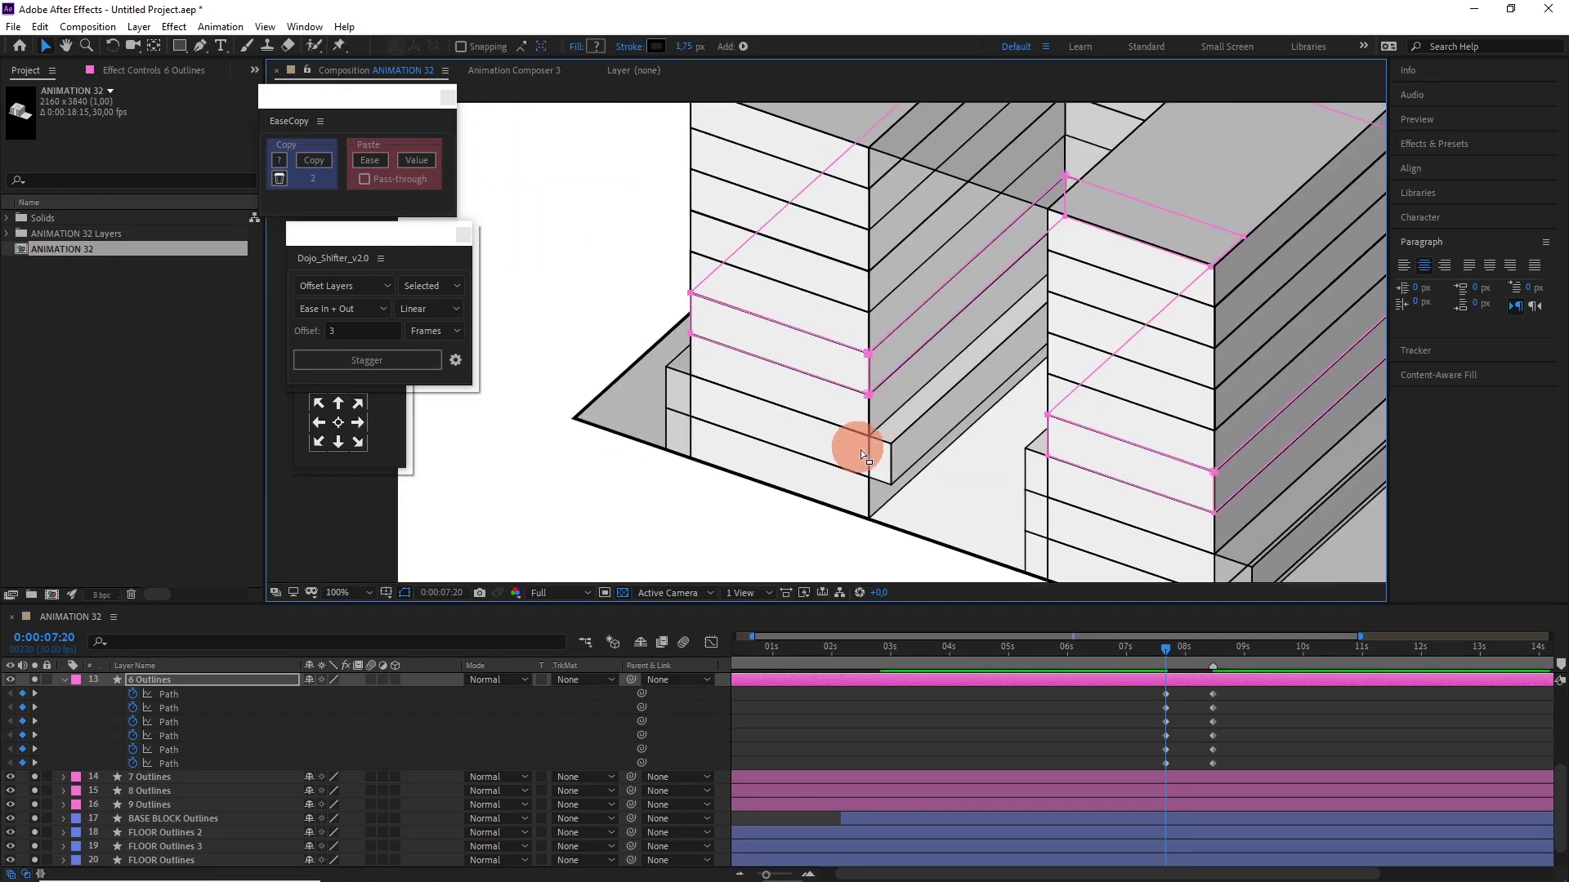
pyautogui.scroll(-2, 862, 455)
pyautogui.click(1211, 777)
pyautogui.click(200, 641)
pyautogui.write('path')
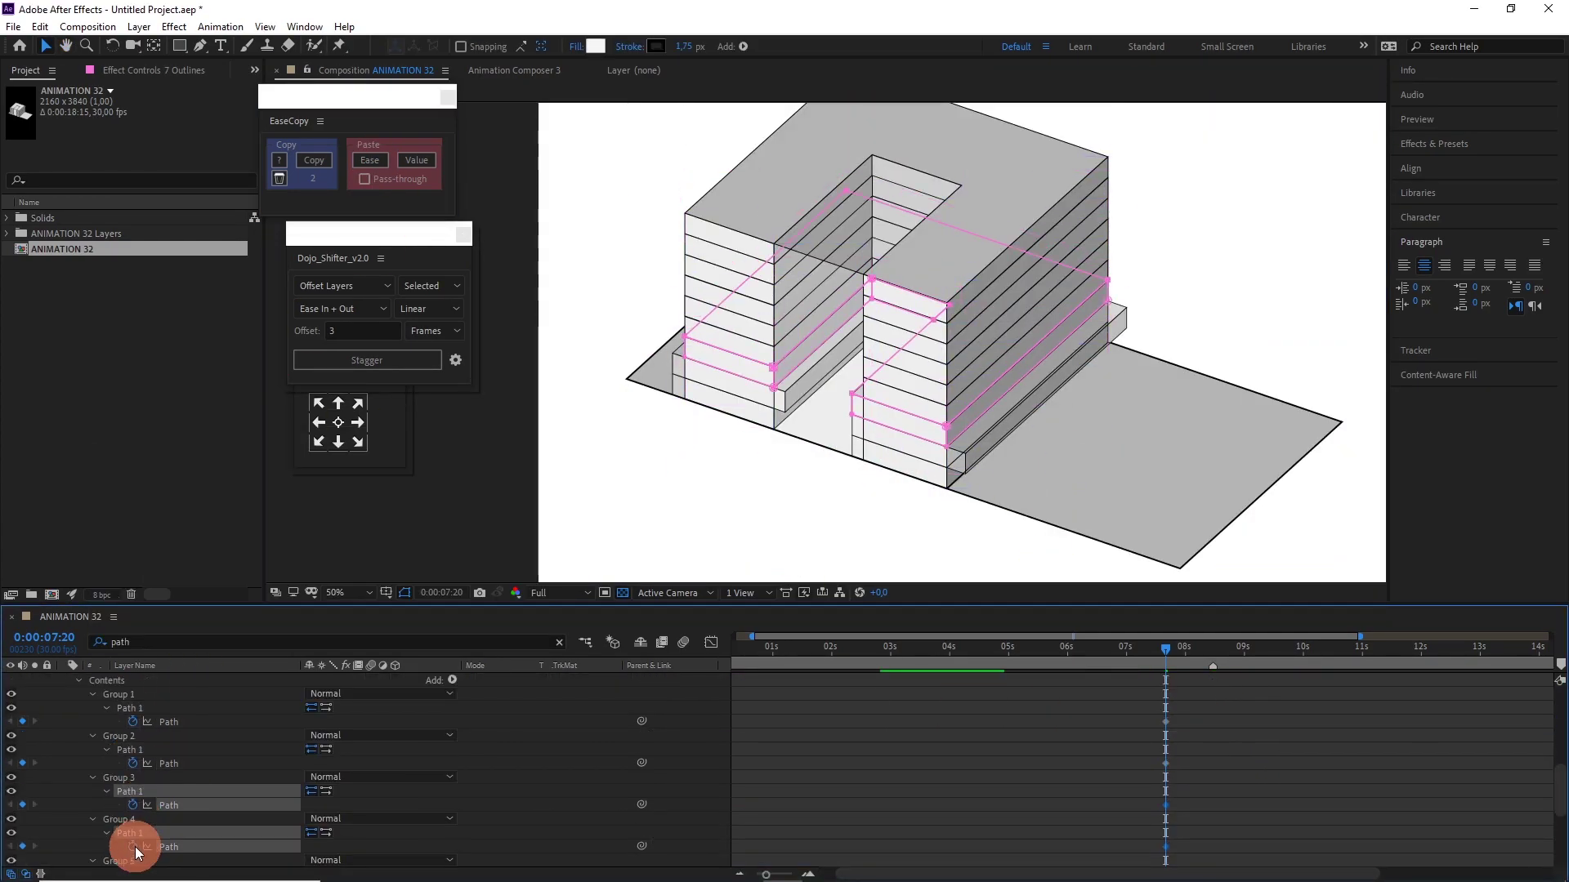
pyautogui.click(1191, 666)
pyautogui.scroll(2, 948, 325)
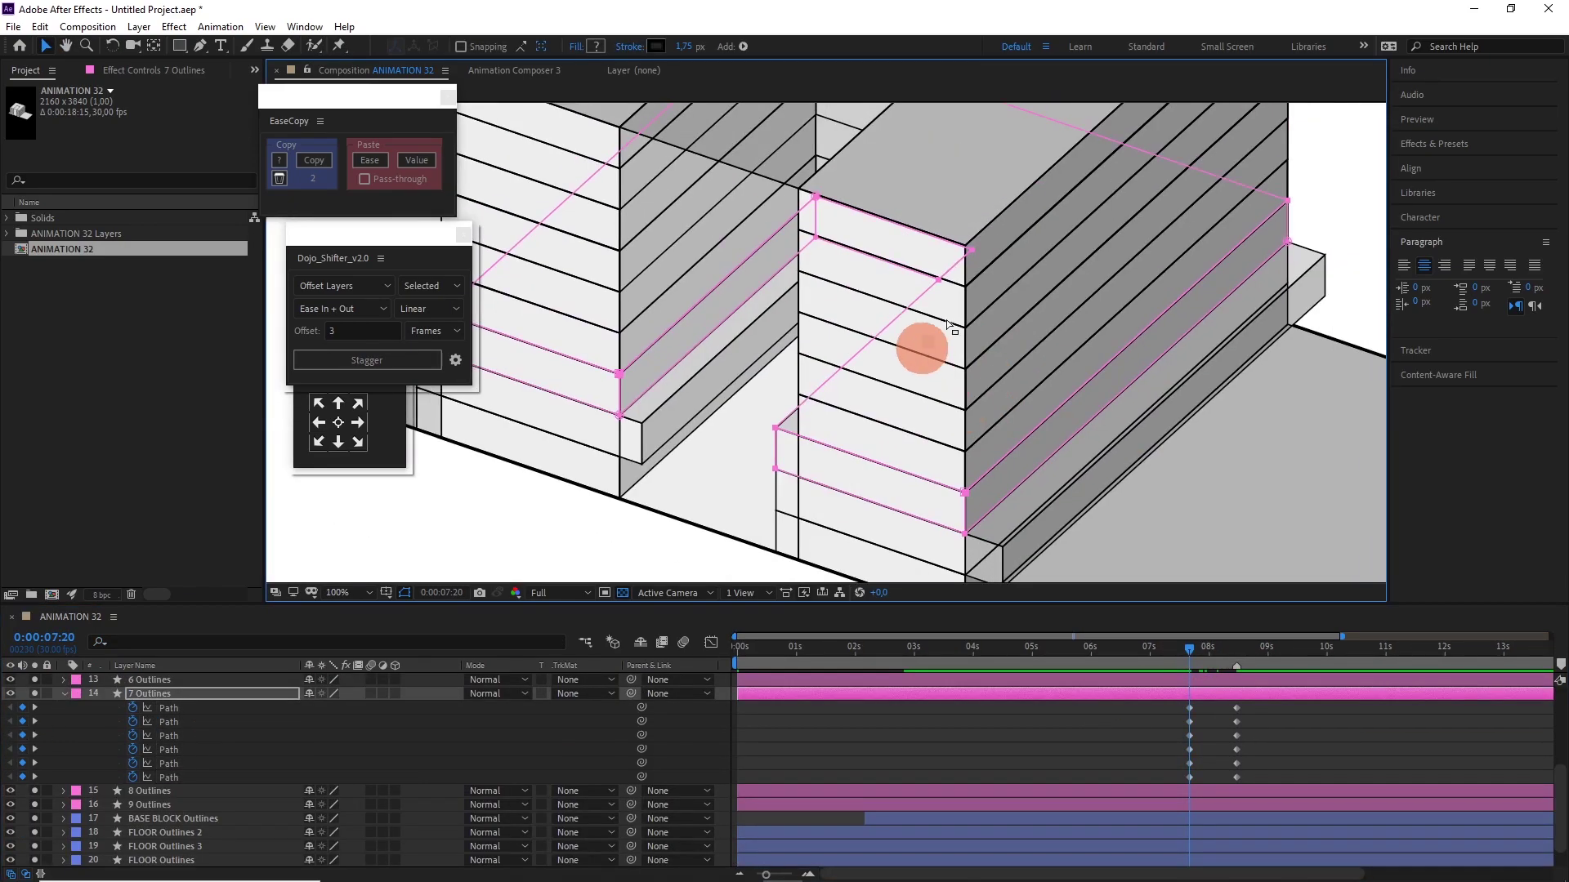
pyautogui.scroll(2, 707, 392)
pyautogui.scroll(-2, 771, 403)
# Ease the 7 Outlines keyframes, then easy-ease the 8 Outlines Path keyframes at 7:20.
pyautogui.press('F9')
pyautogui.click(259, 622)
pyautogui.hotkey('ctrl', 'Down')
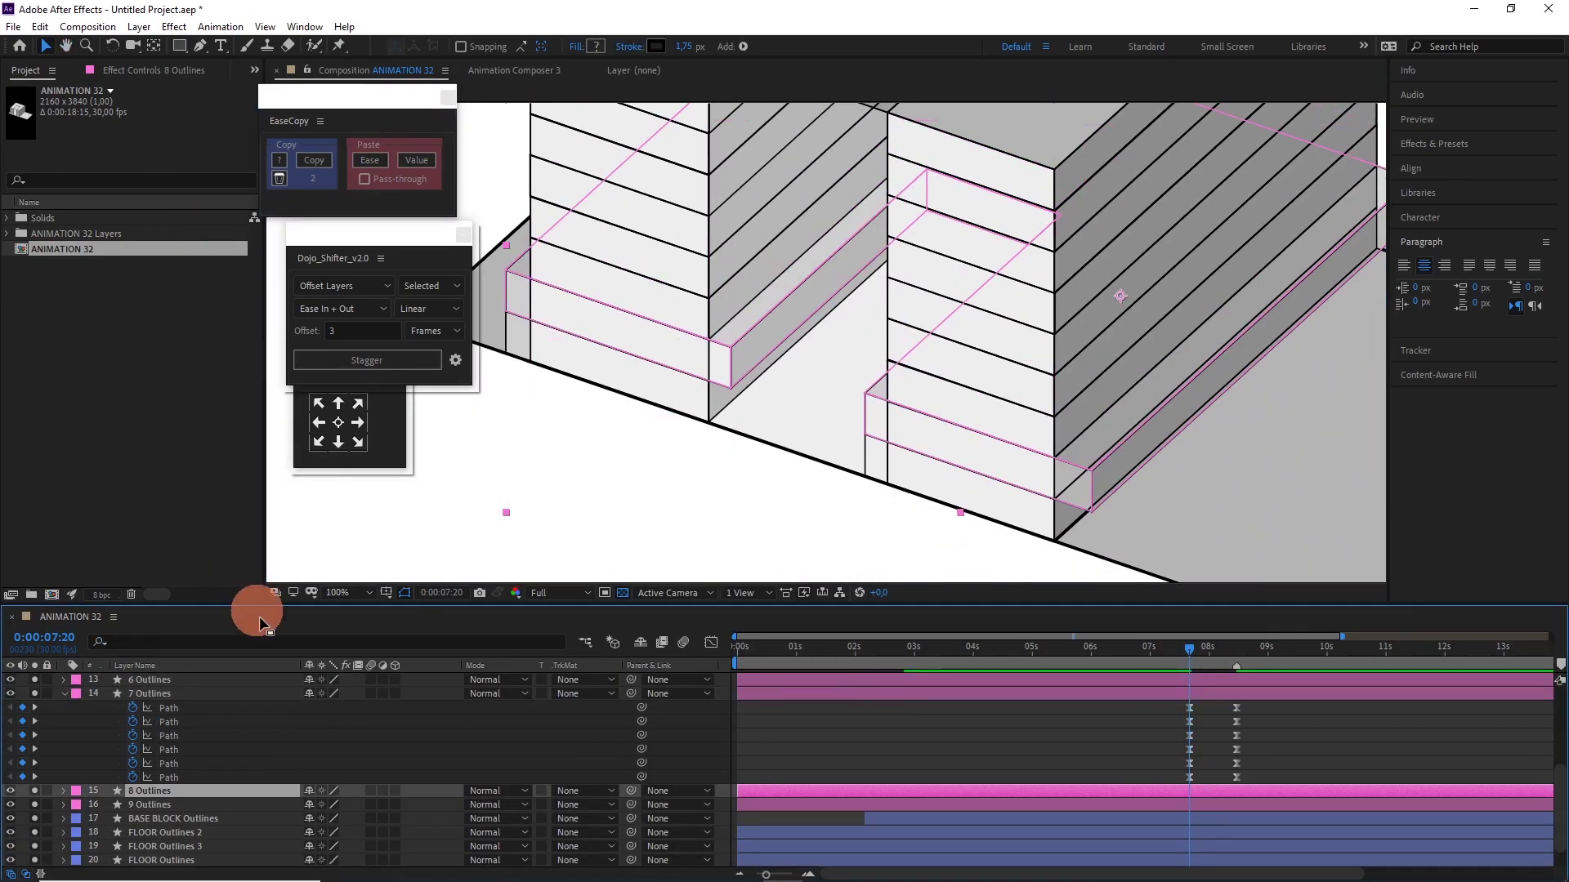
pyautogui.press('u')
pyautogui.scroll(-3, 129, 776)
pyautogui.moveTo(1222, 655); pyautogui.dragTo(1102, 739)
pyautogui.scroll(2, 1152, 531)
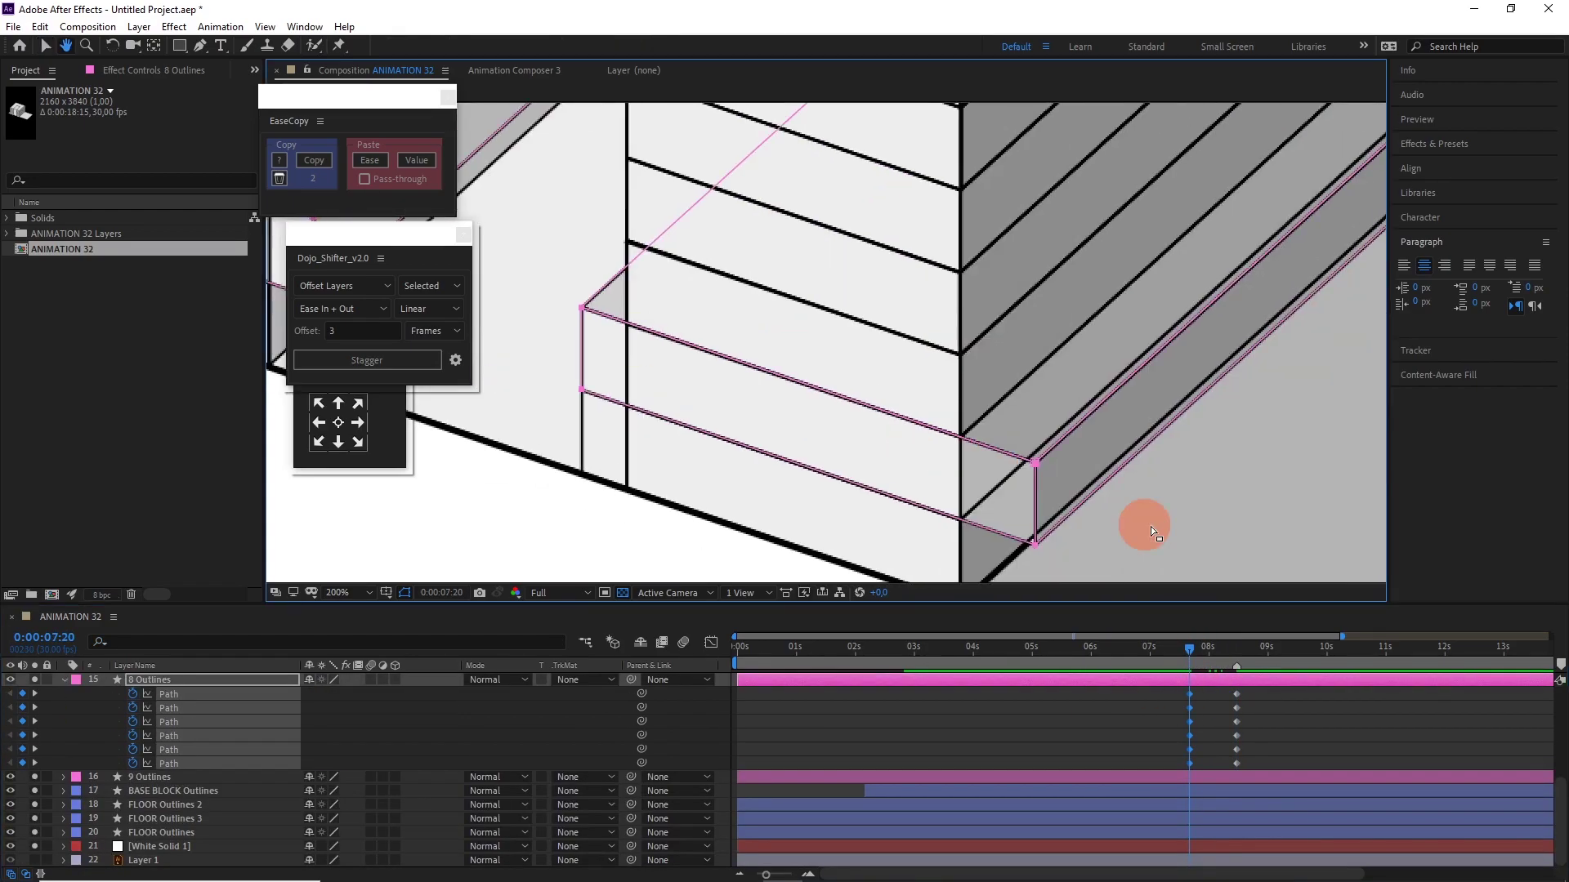
pyautogui.scroll(2, 826, 375)
pyautogui.scroll(2, 833, 333)
pyautogui.press('v')
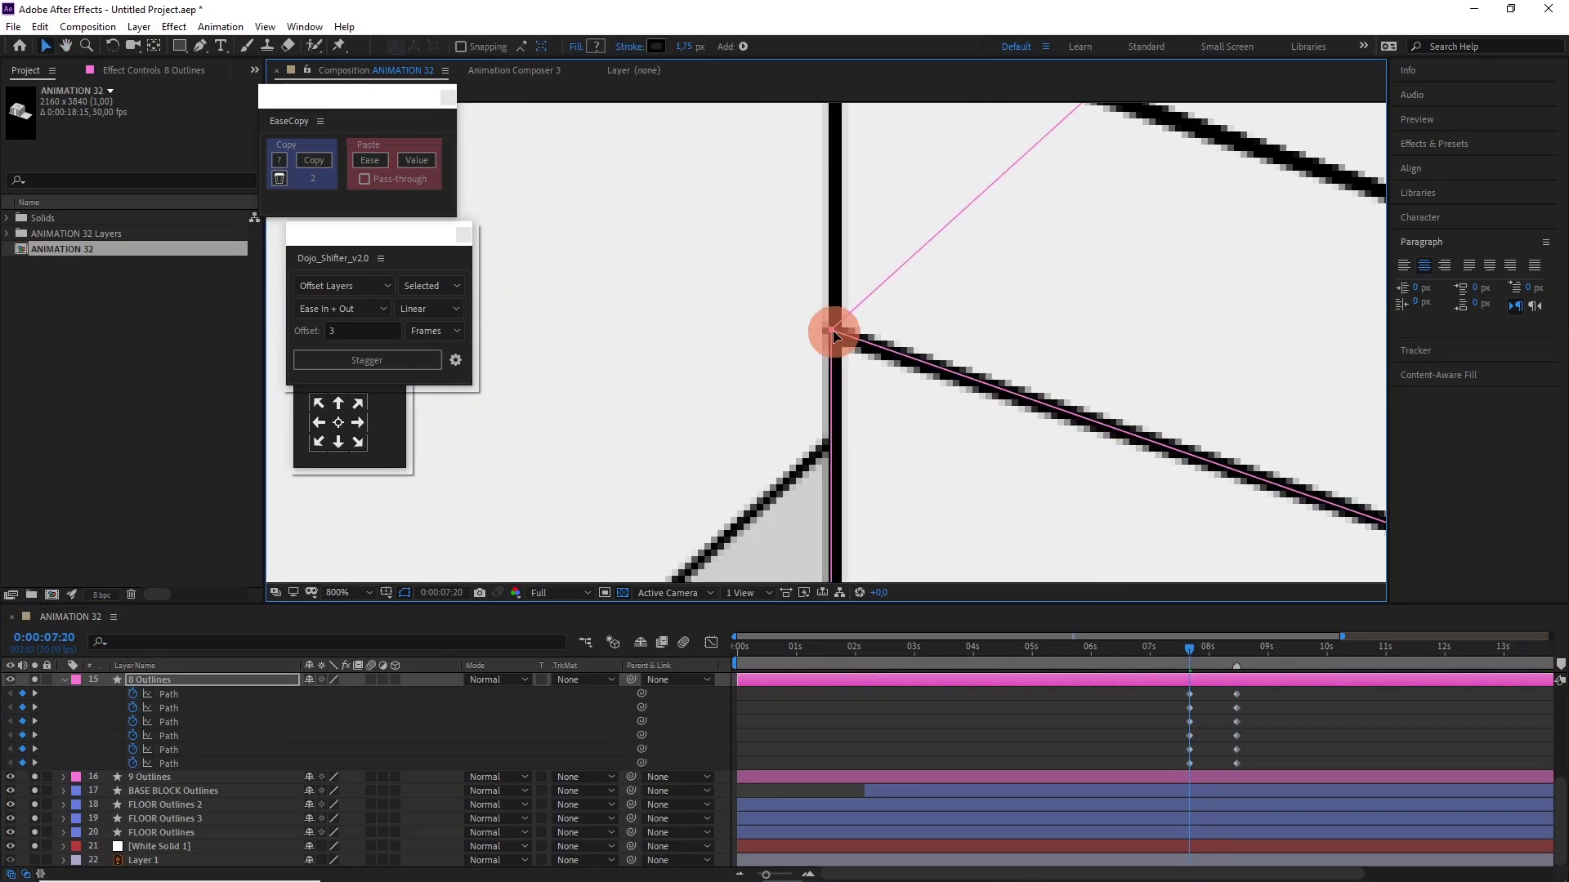
pyautogui.scroll(-3, 833, 333)
pyautogui.scroll(3, 777, 494)
pyautogui.scroll(-2, 826, 357)
pyautogui.scroll(1, 938, 273)
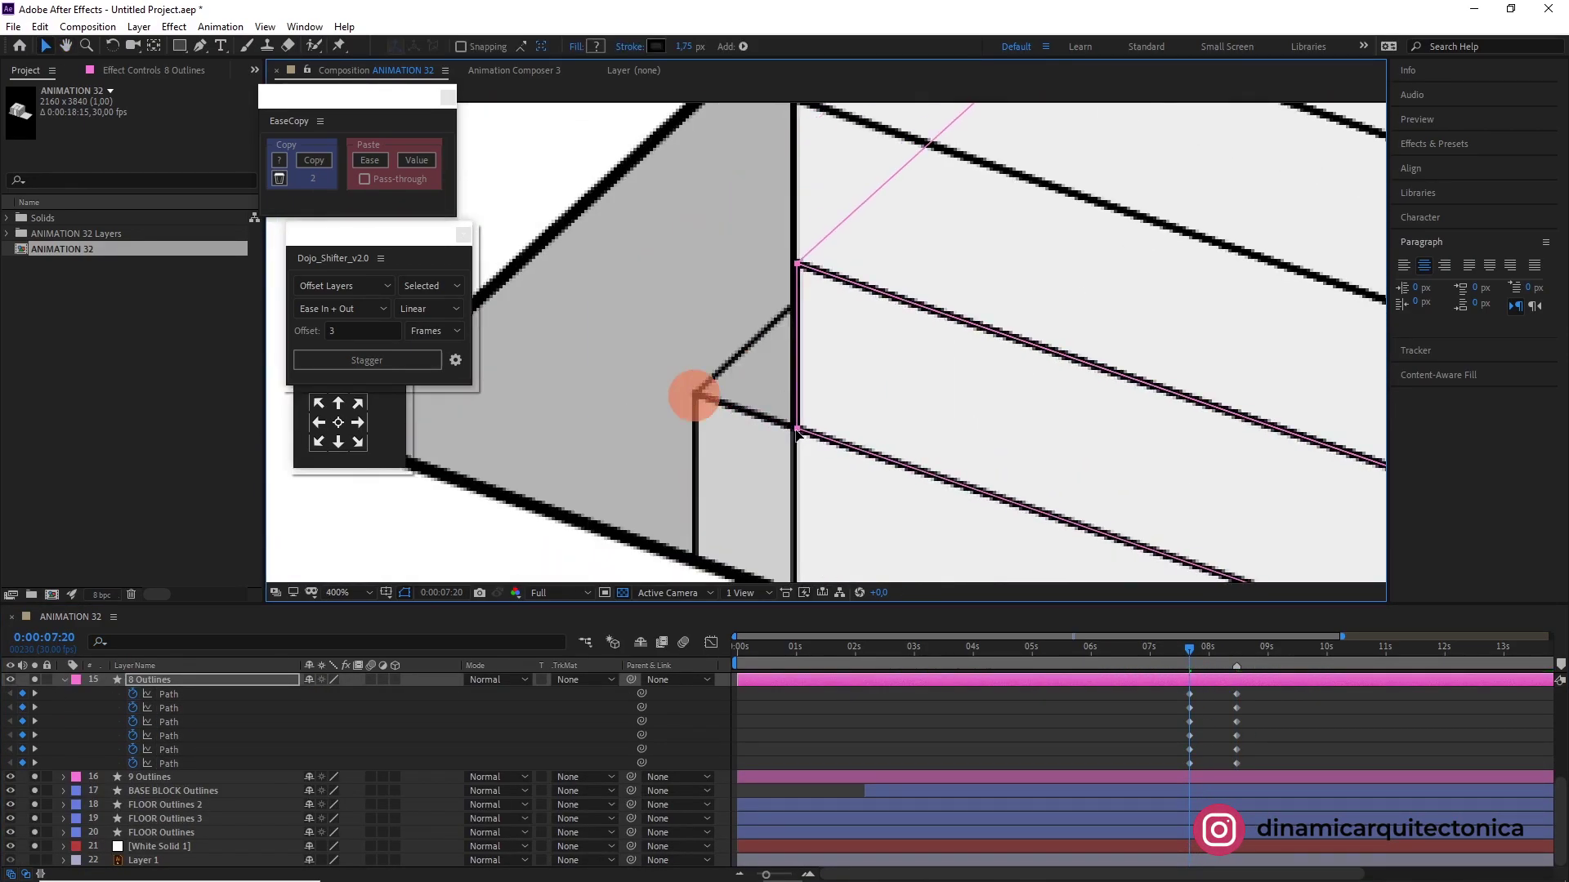
pyautogui.scroll(-4, 798, 433)
pyautogui.press('F9')
# Filter the timeline to 'path' and easy-ease the 9 Outlines Path keyframes at 7:20.
pyautogui.hotkey('ctrl', 'Down')
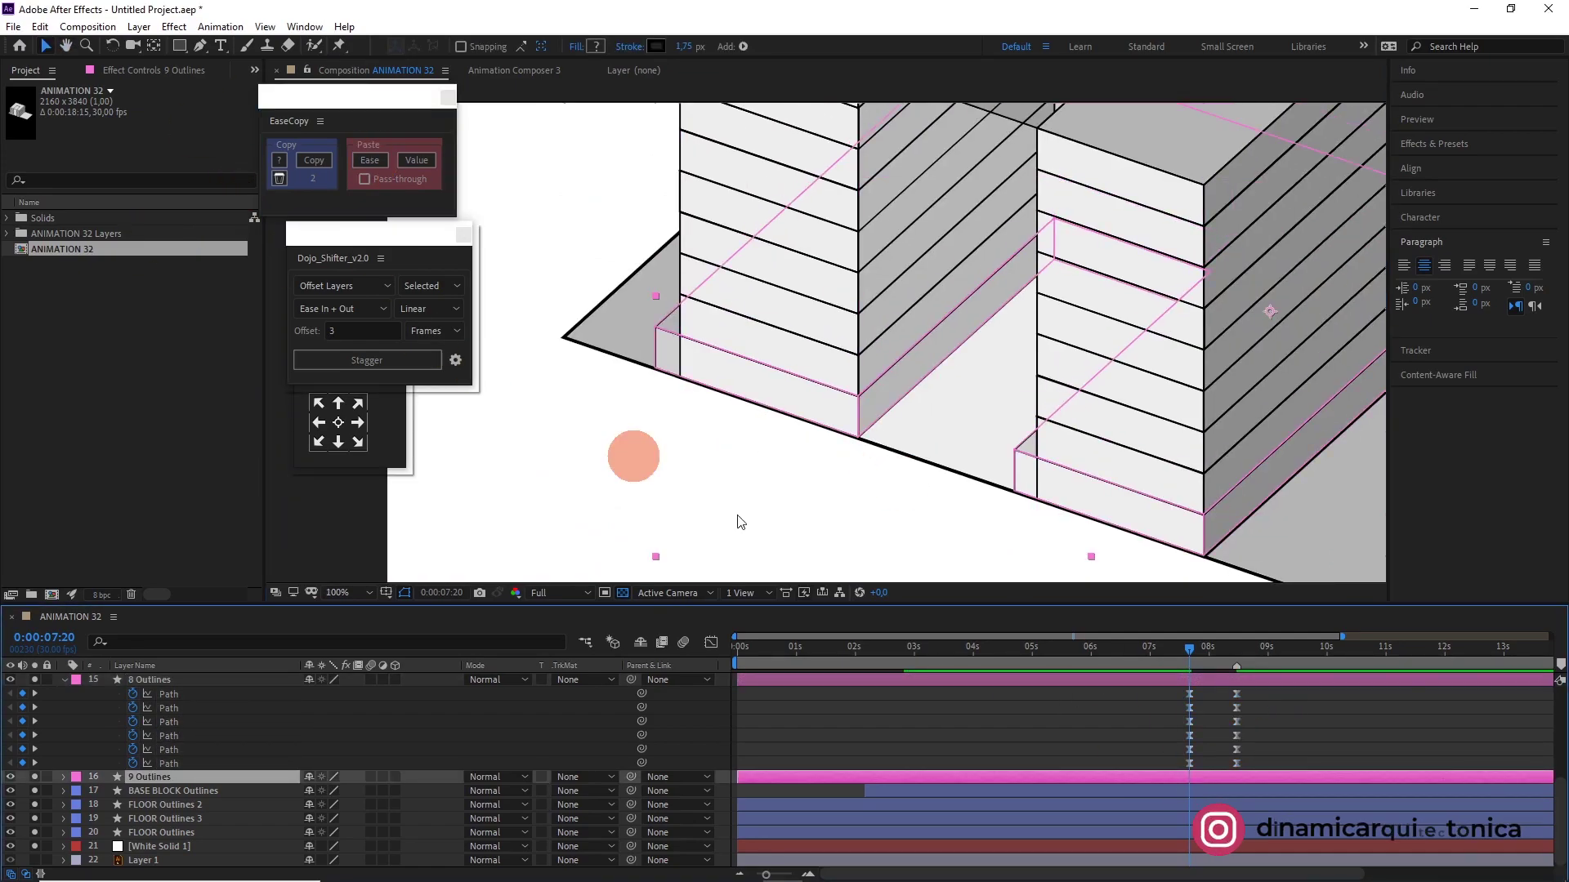
pyautogui.click(508, 640)
pyautogui.write('path')
pyautogui.click(31, 787)
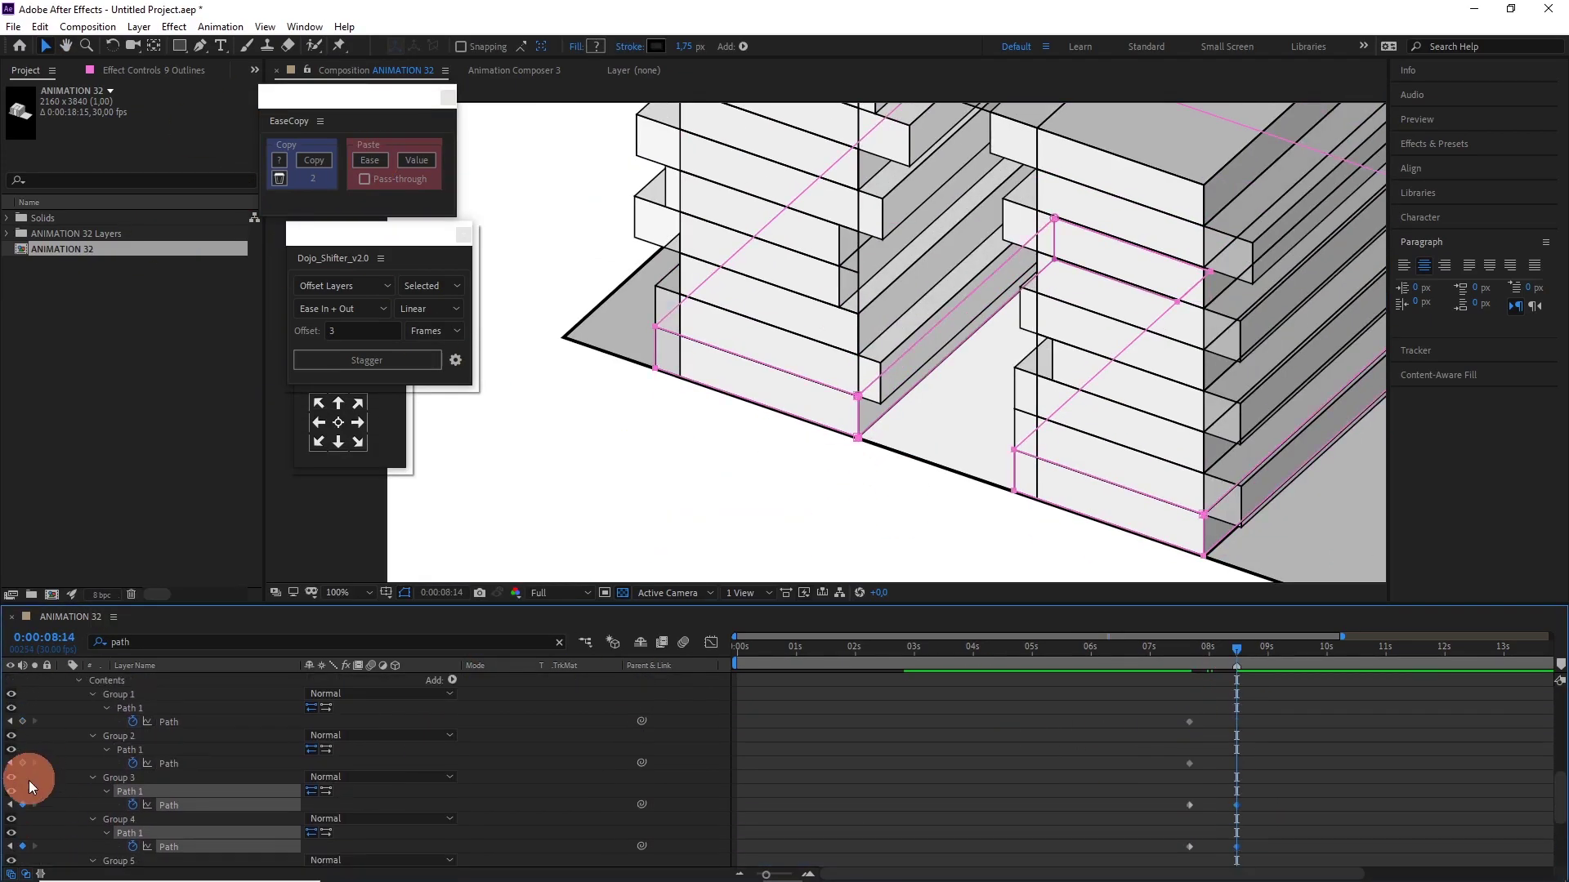
pyautogui.click(1191, 648)
pyautogui.scroll(-3, 1062, 760)
pyautogui.scroll(2, 815, 508)
pyautogui.scroll(1, 763, 466)
pyautogui.scroll(2, 697, 273)
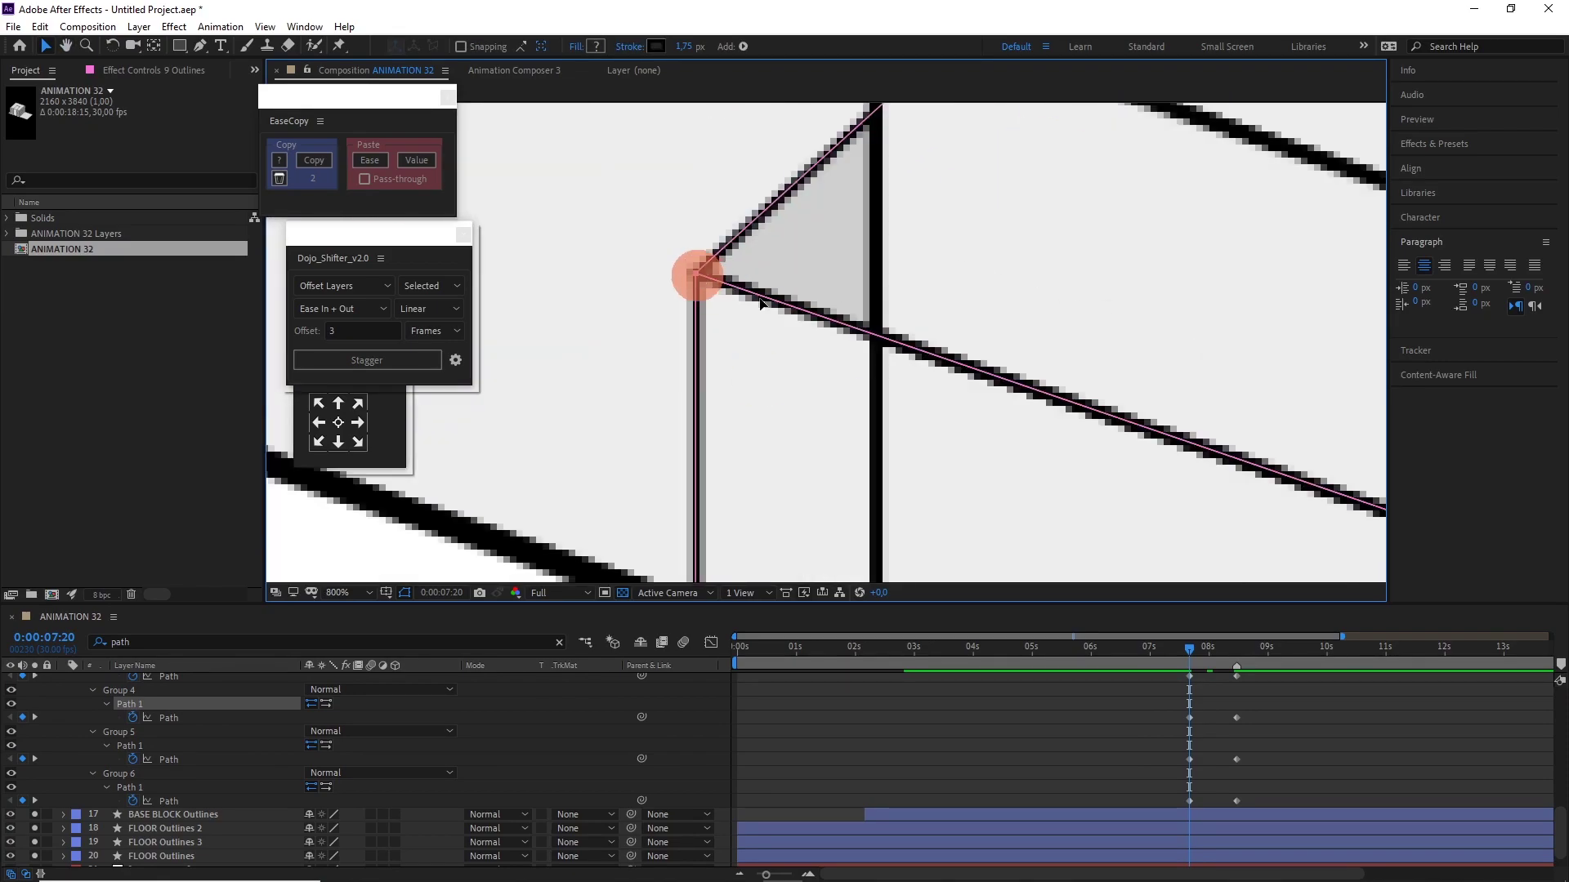
pyautogui.scroll(-6, 760, 302)
pyautogui.scroll(4, 697, 165)
pyautogui.scroll(2, 700, 161)
pyautogui.scroll(-8, 700, 161)
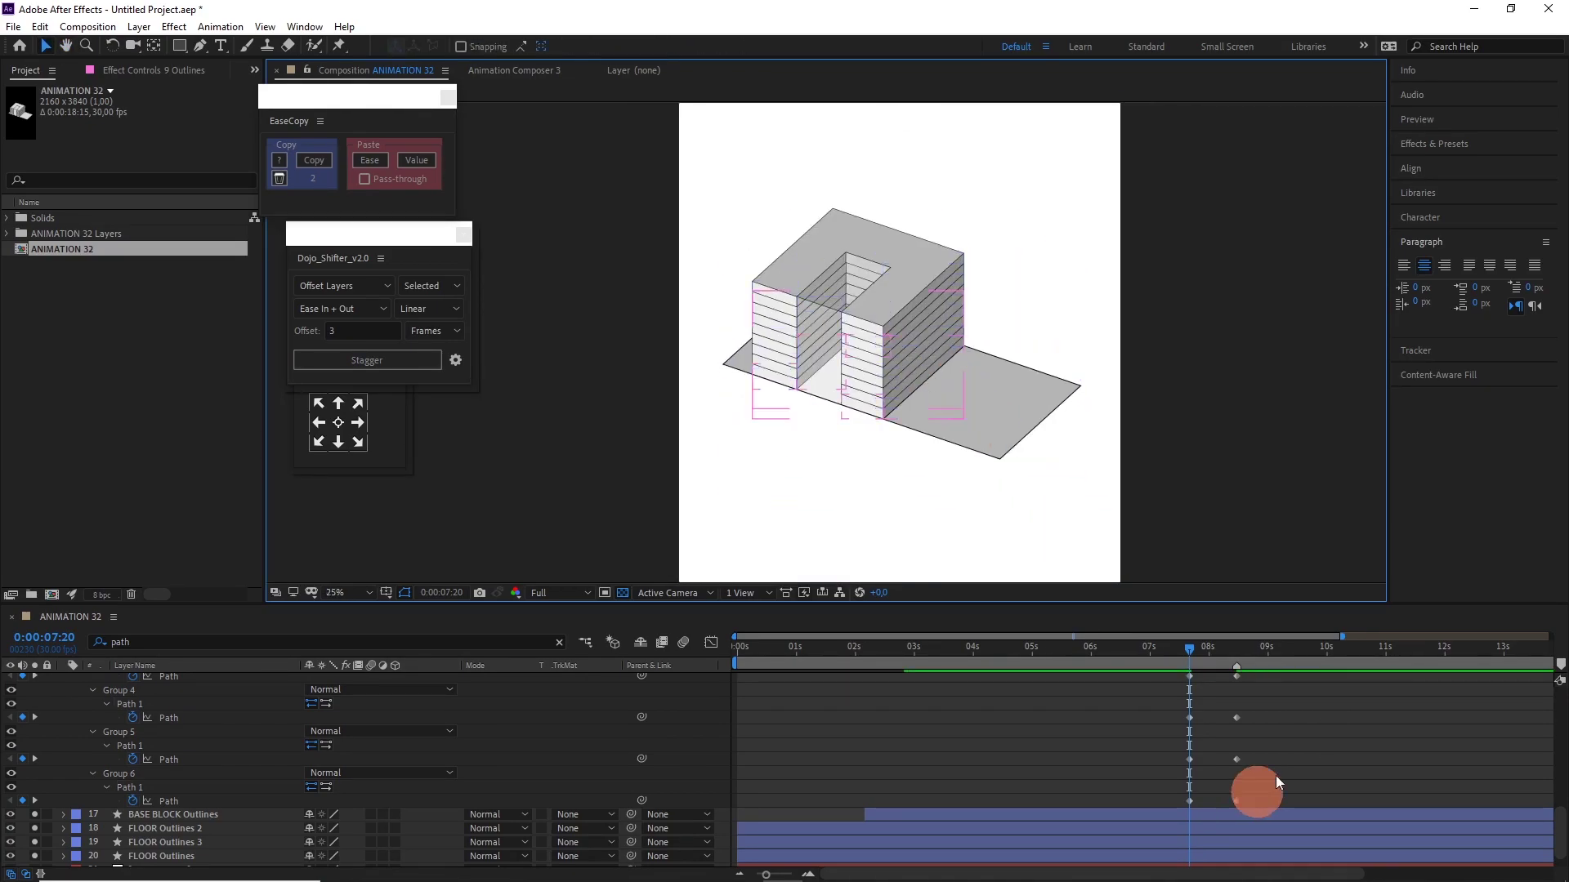
pyautogui.press('F9')
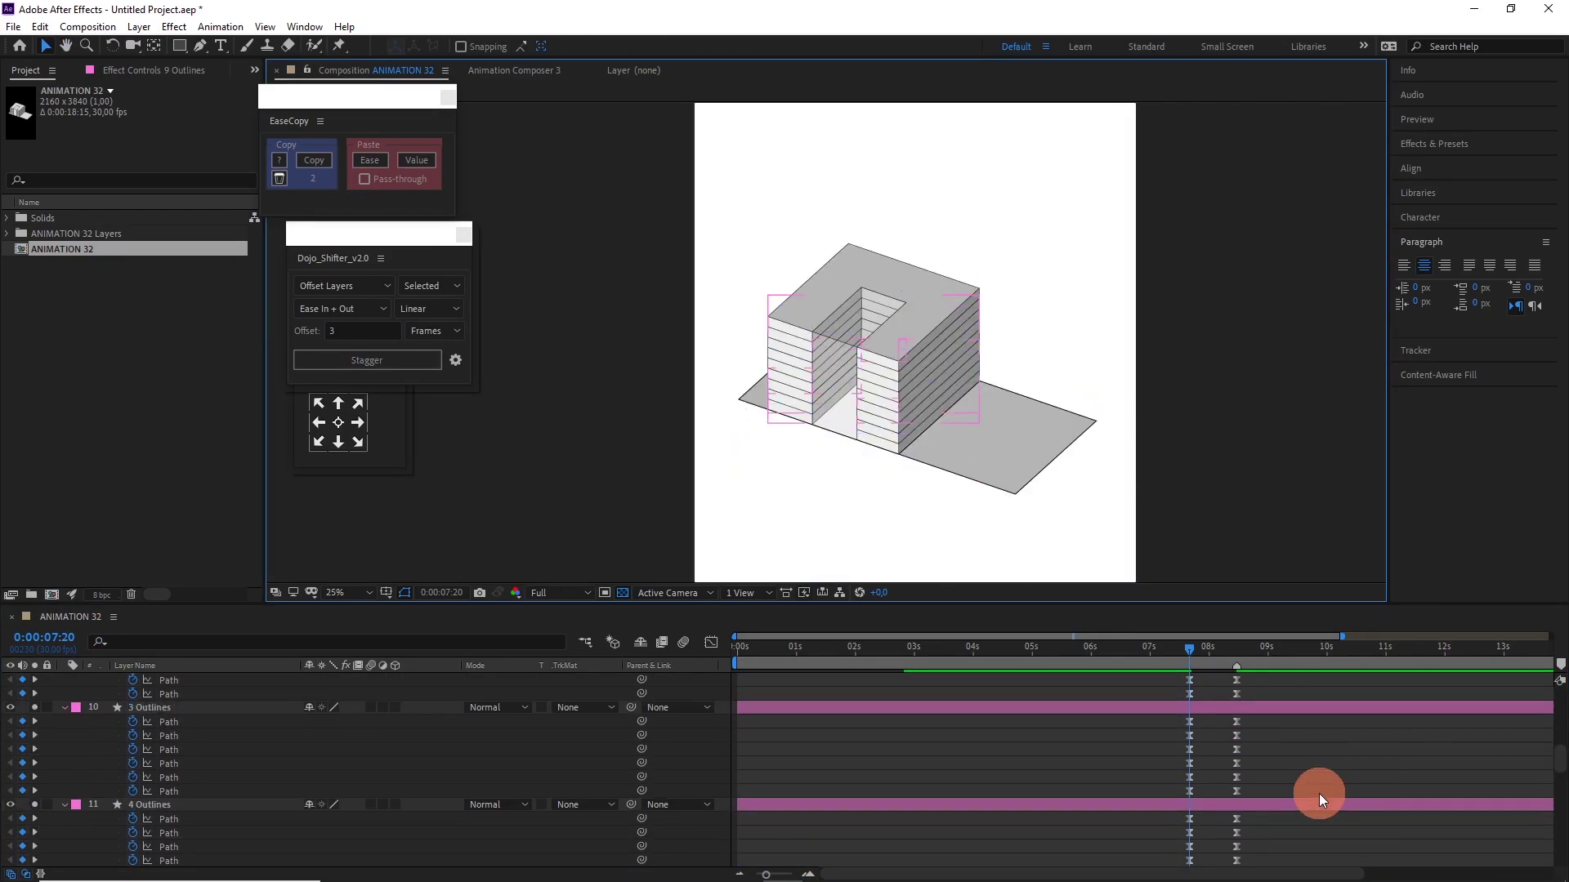
pyautogui.scroll(5, 1308, 809)
pyautogui.click(1293, 831)
pyautogui.scroll(2, 1255, 803)
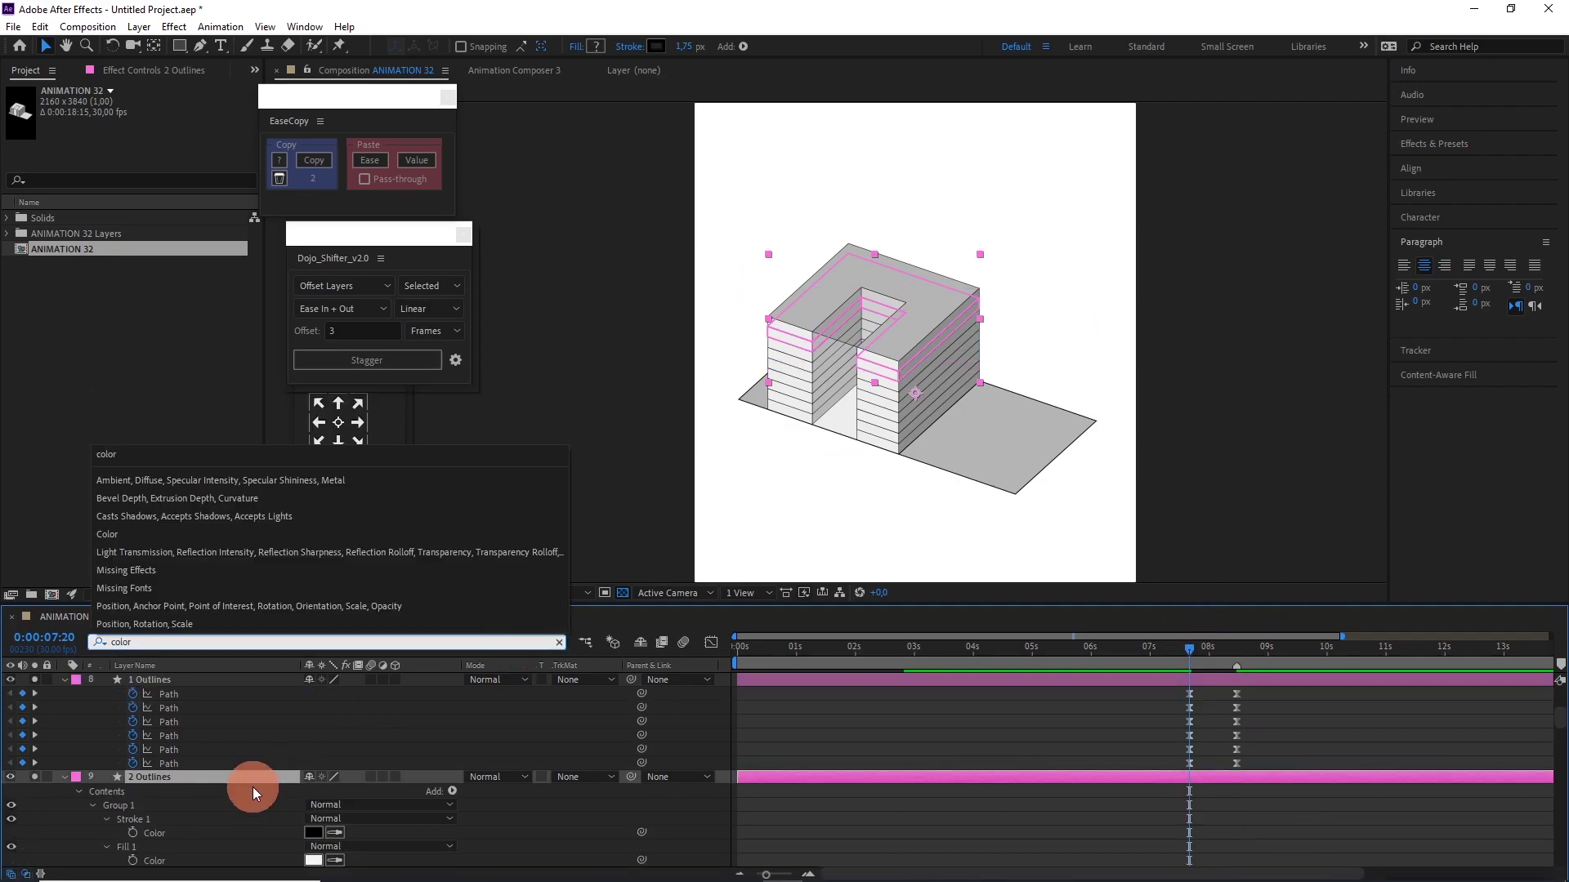
# Keyframe the 2 Outlines terrace Fill 1 Color and set it to green.
pyautogui.scroll(-4, 196, 797)
pyautogui.press('.')
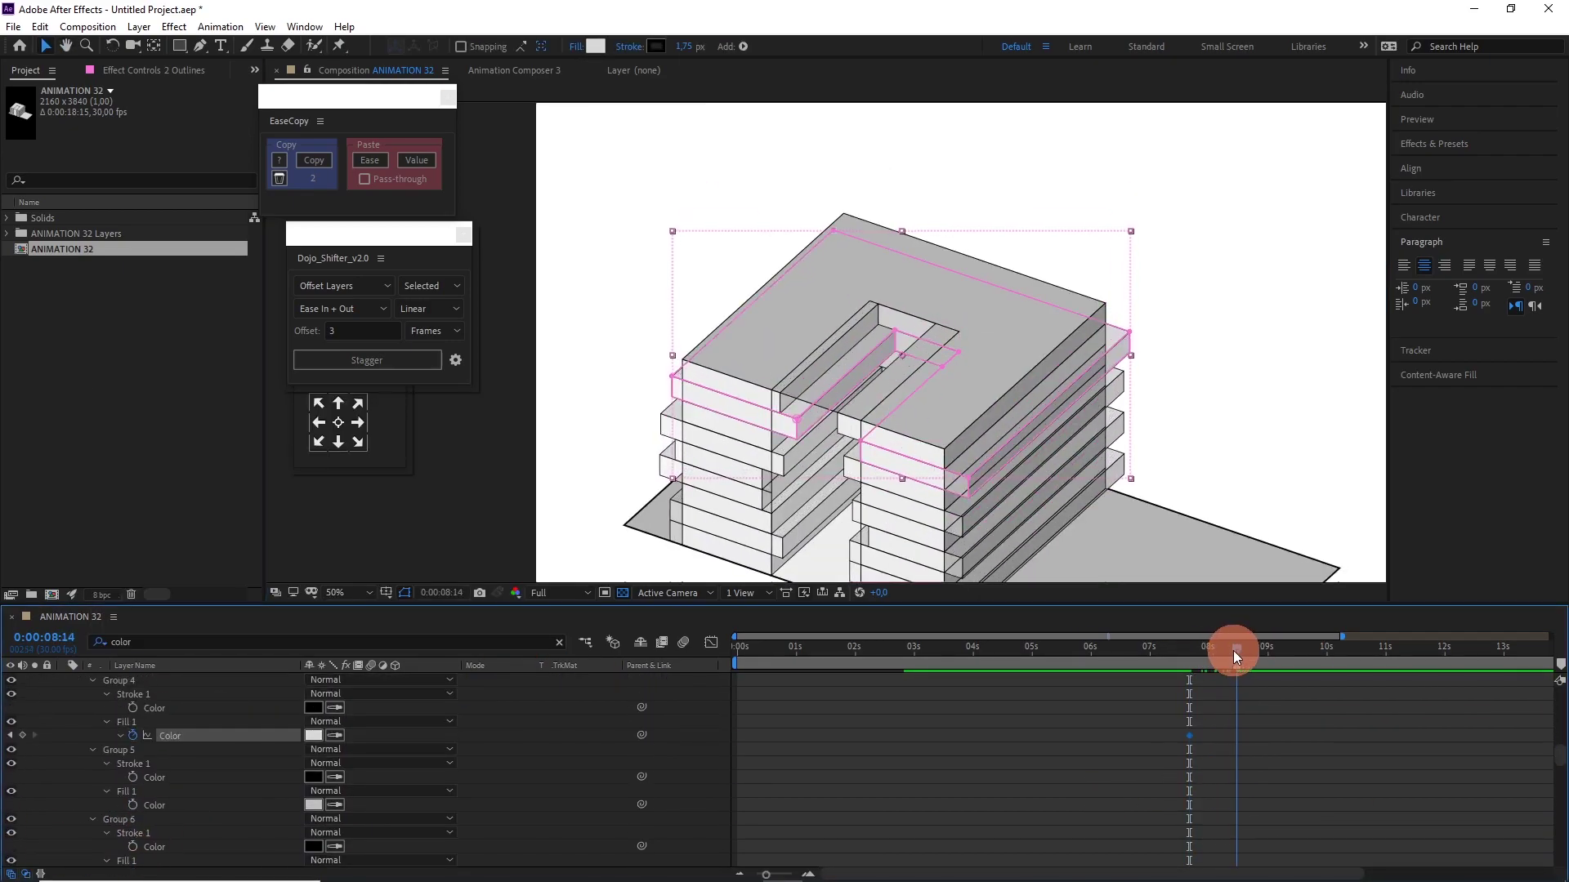
pyautogui.click(313, 735)
pyautogui.click(141, 87)
pyautogui.click(293, 215)
pyautogui.click(424, 76)
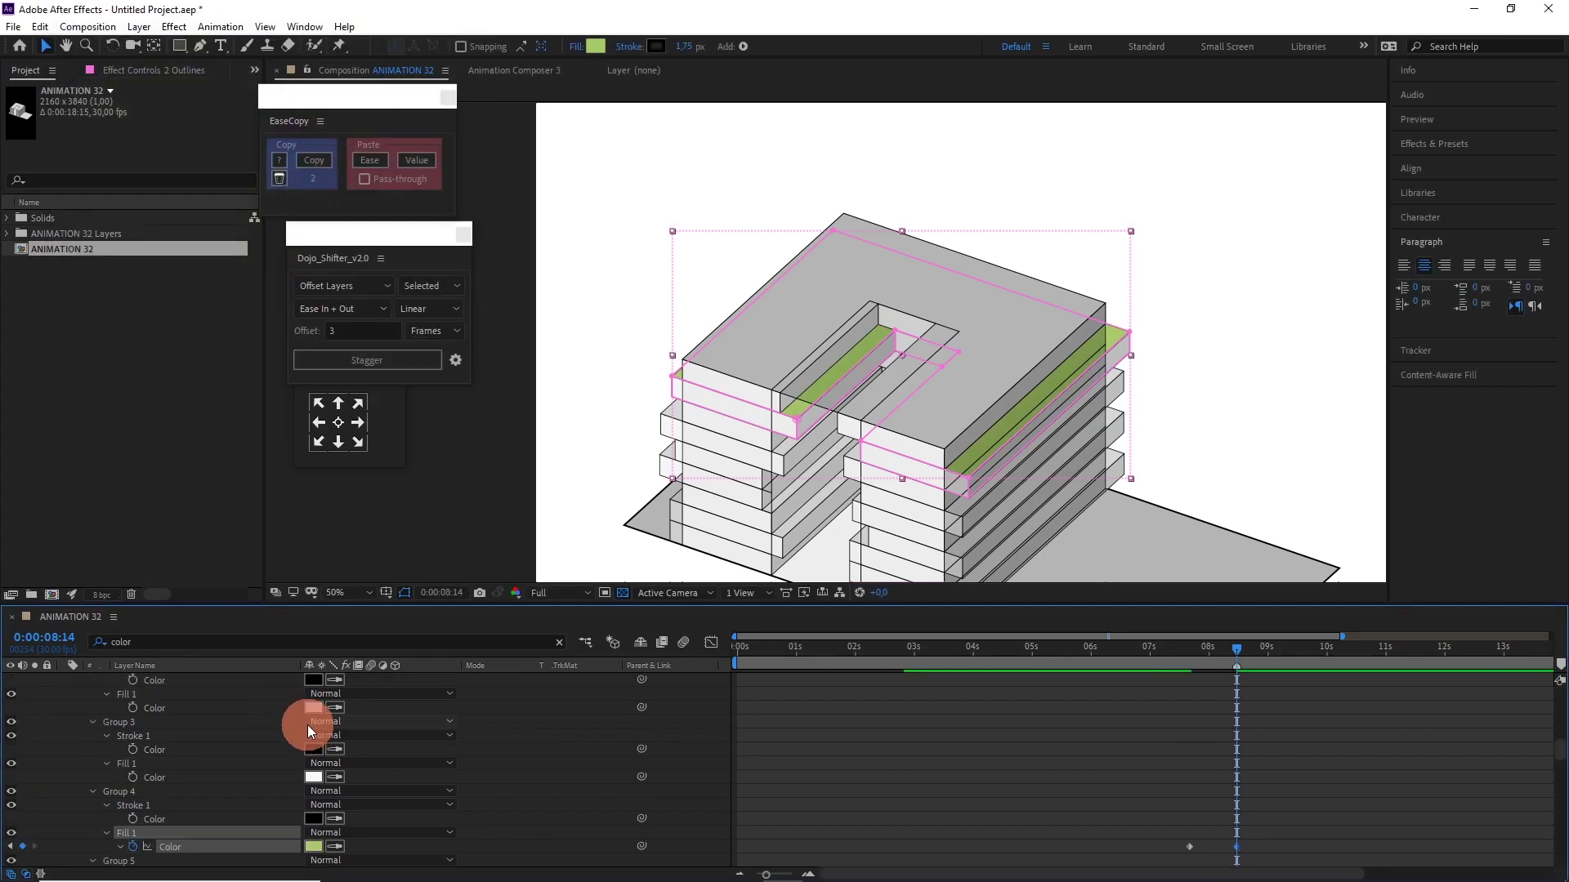
# At the next fill keyframe near 8:03, change the terrace fill to a softer green (A5CC66).
pyautogui.hotkey('ctrl', 'a')
pyautogui.press('u')
pyautogui.press('.')
pyautogui.press(',')
pyautogui.press(',')
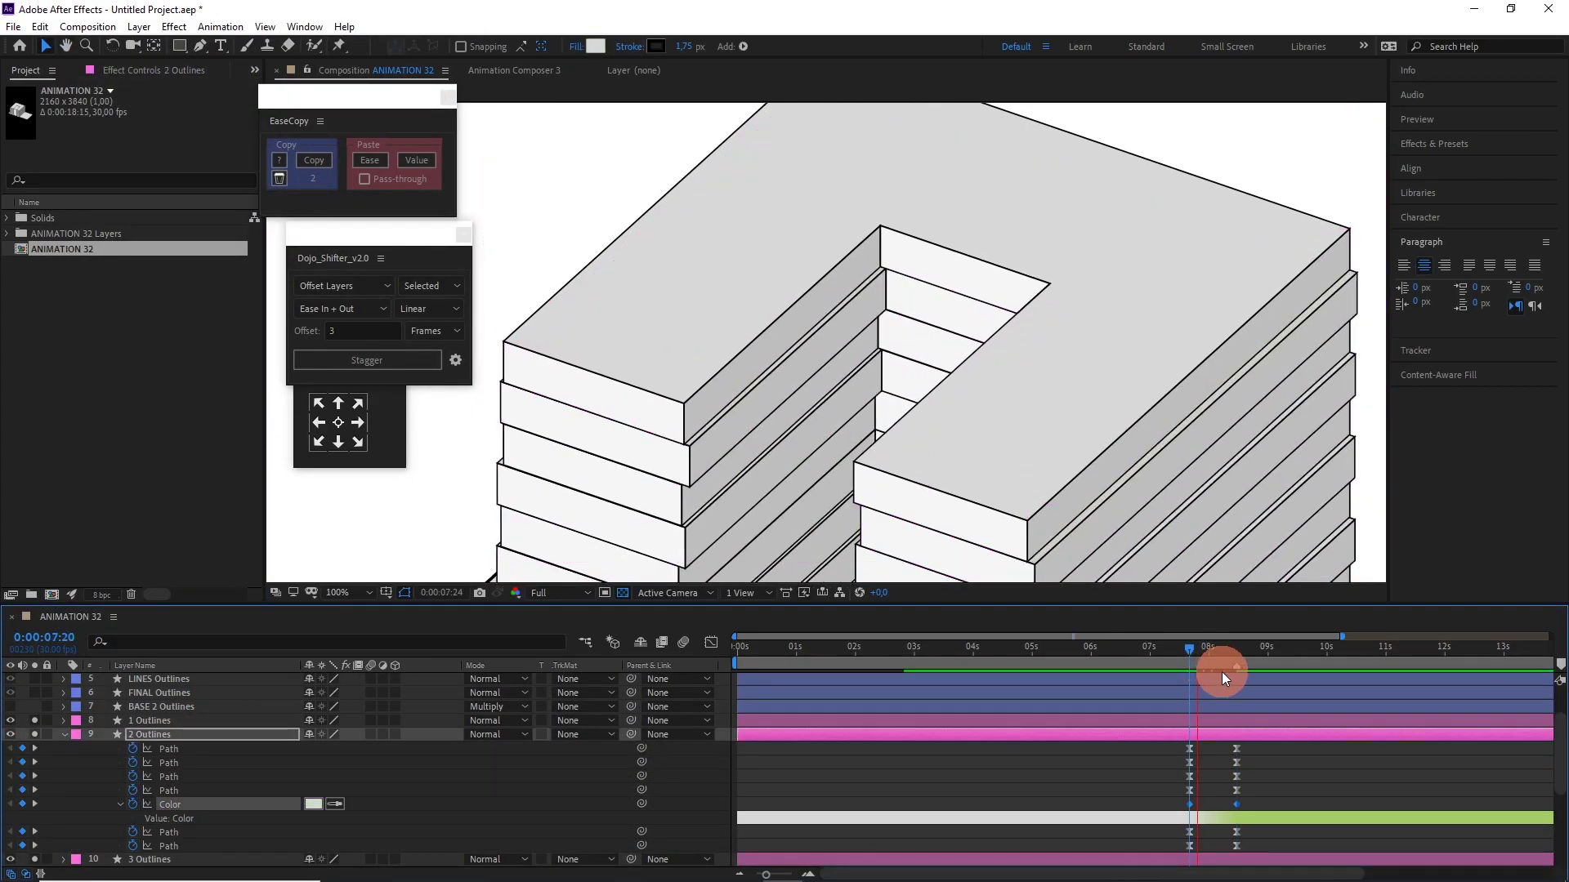
pyautogui.click(1195, 648)
pyautogui.press('k')
pyautogui.press('.')
pyautogui.click(313, 804)
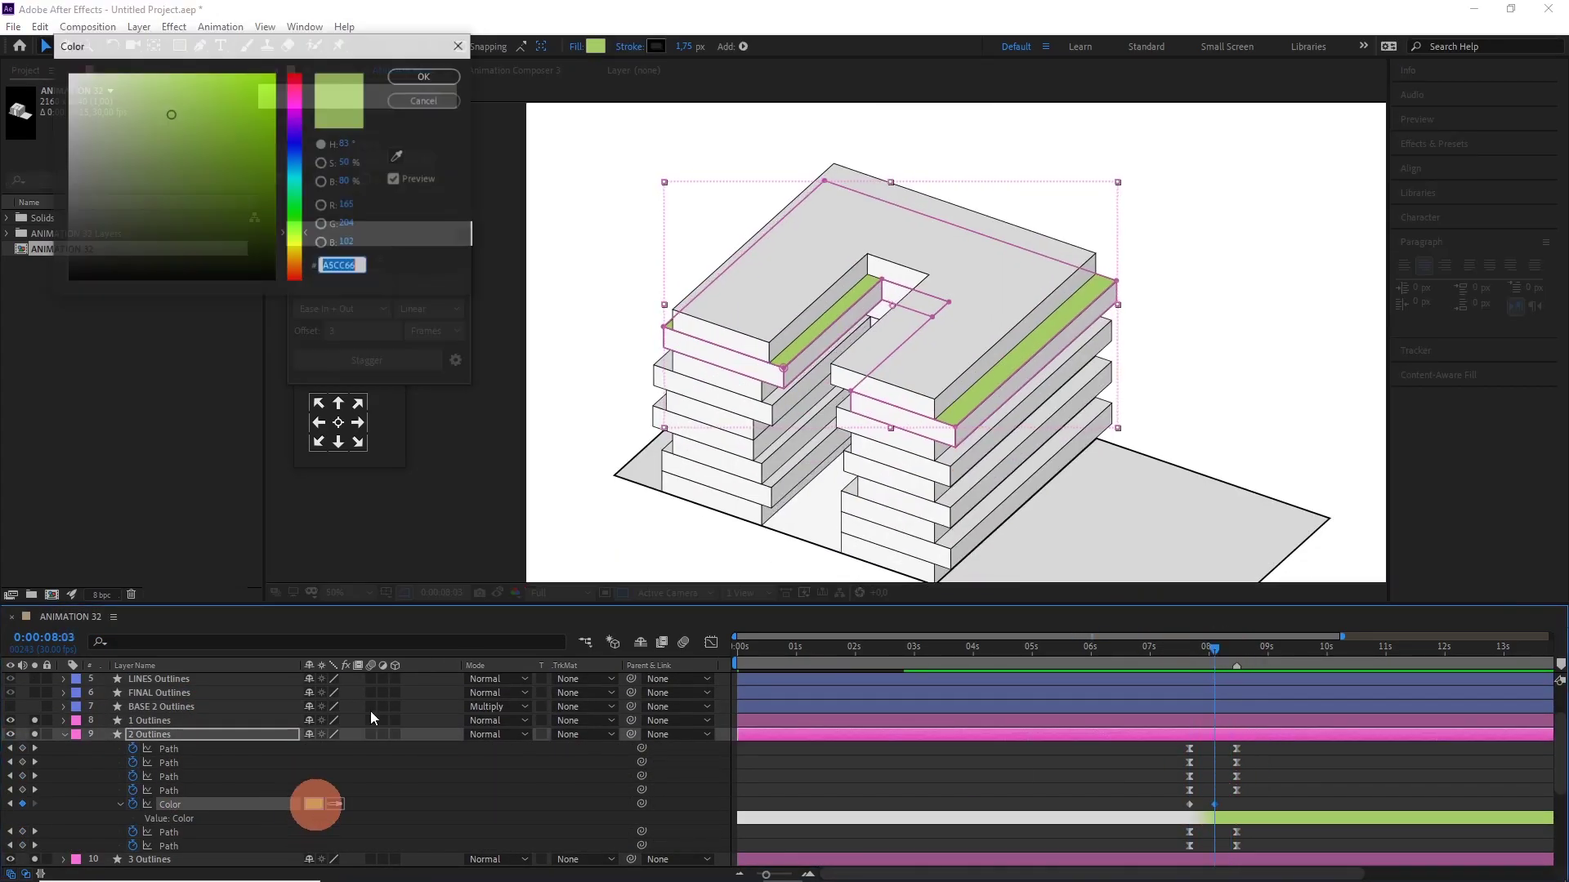
pyautogui.click(136, 140)
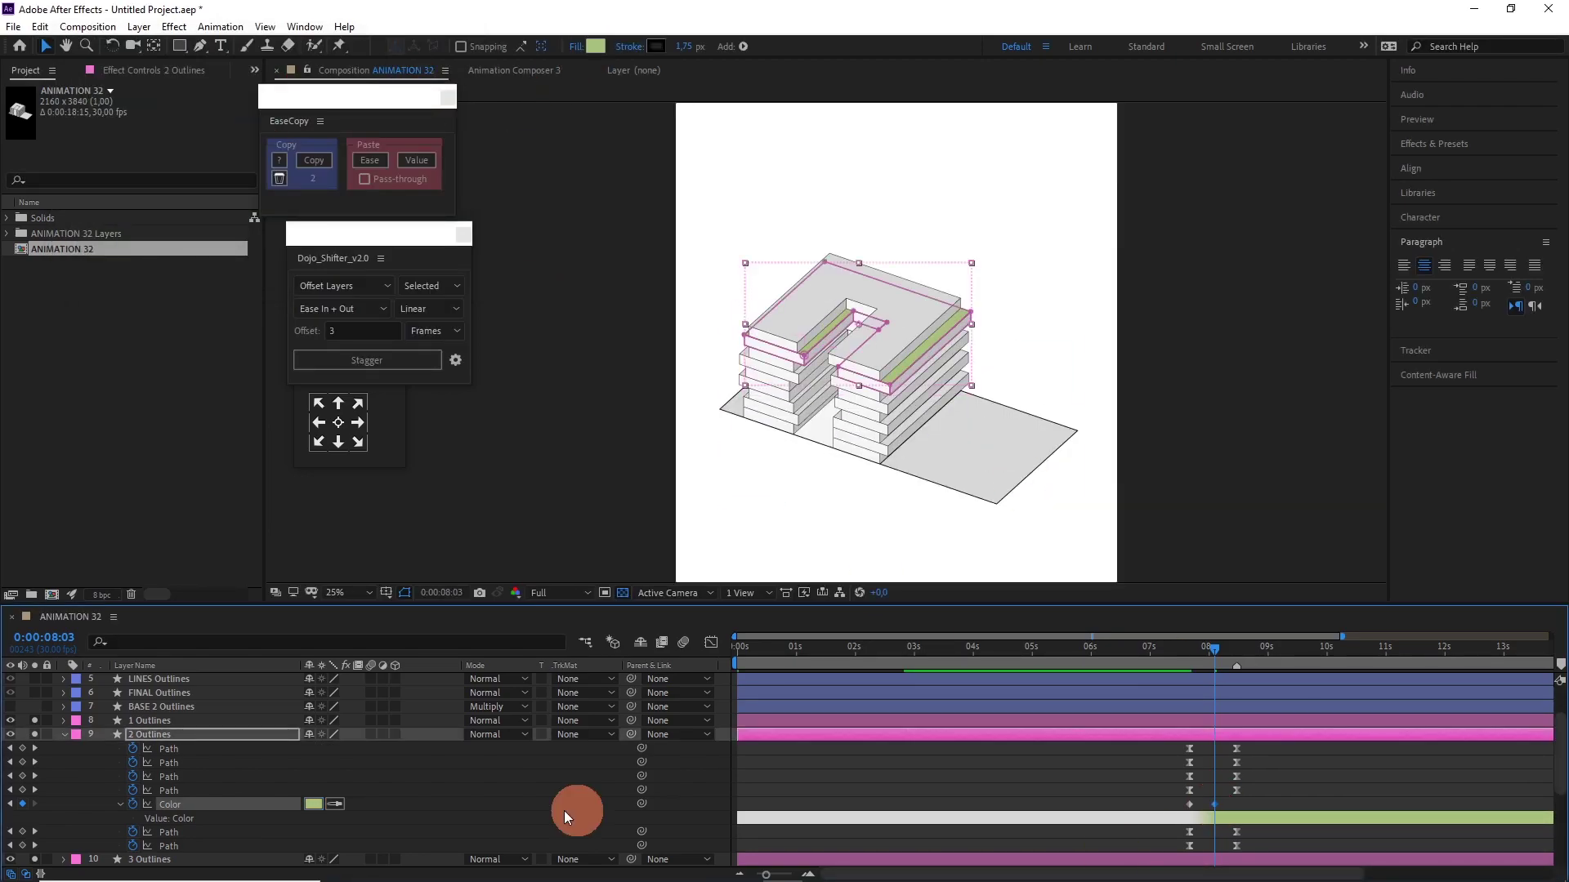
# Filter the timeline by 'color' and compare the fill and stroke colours of Outlines layers 4–8.
pyautogui.press('j')
pyautogui.hotkey('ctrl', 'f')
pyautogui.write('color')
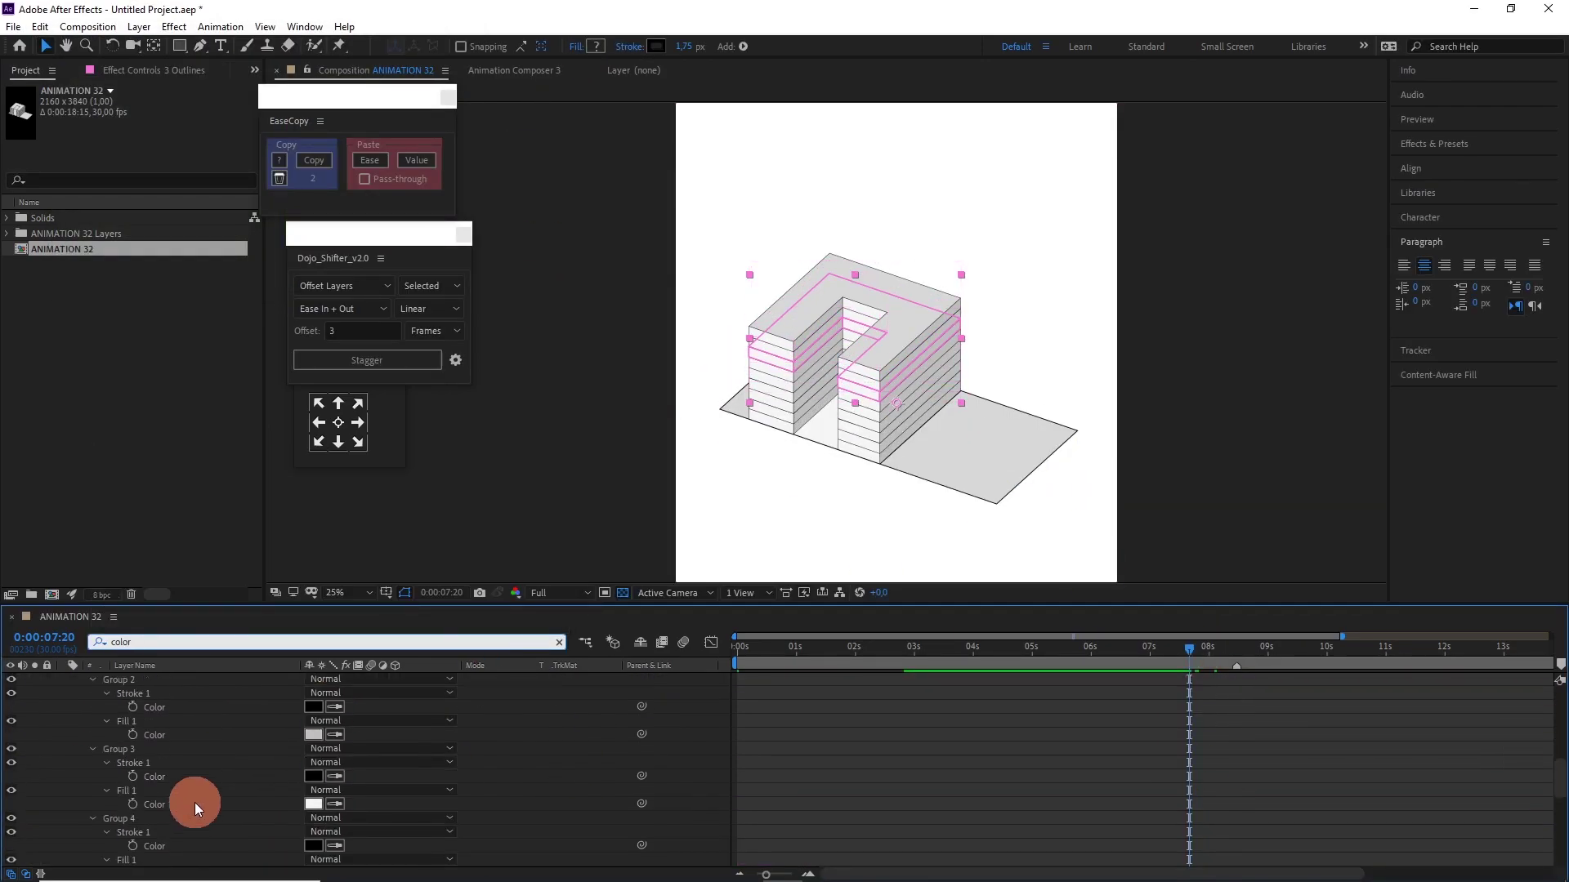
pyautogui.click(145, 805)
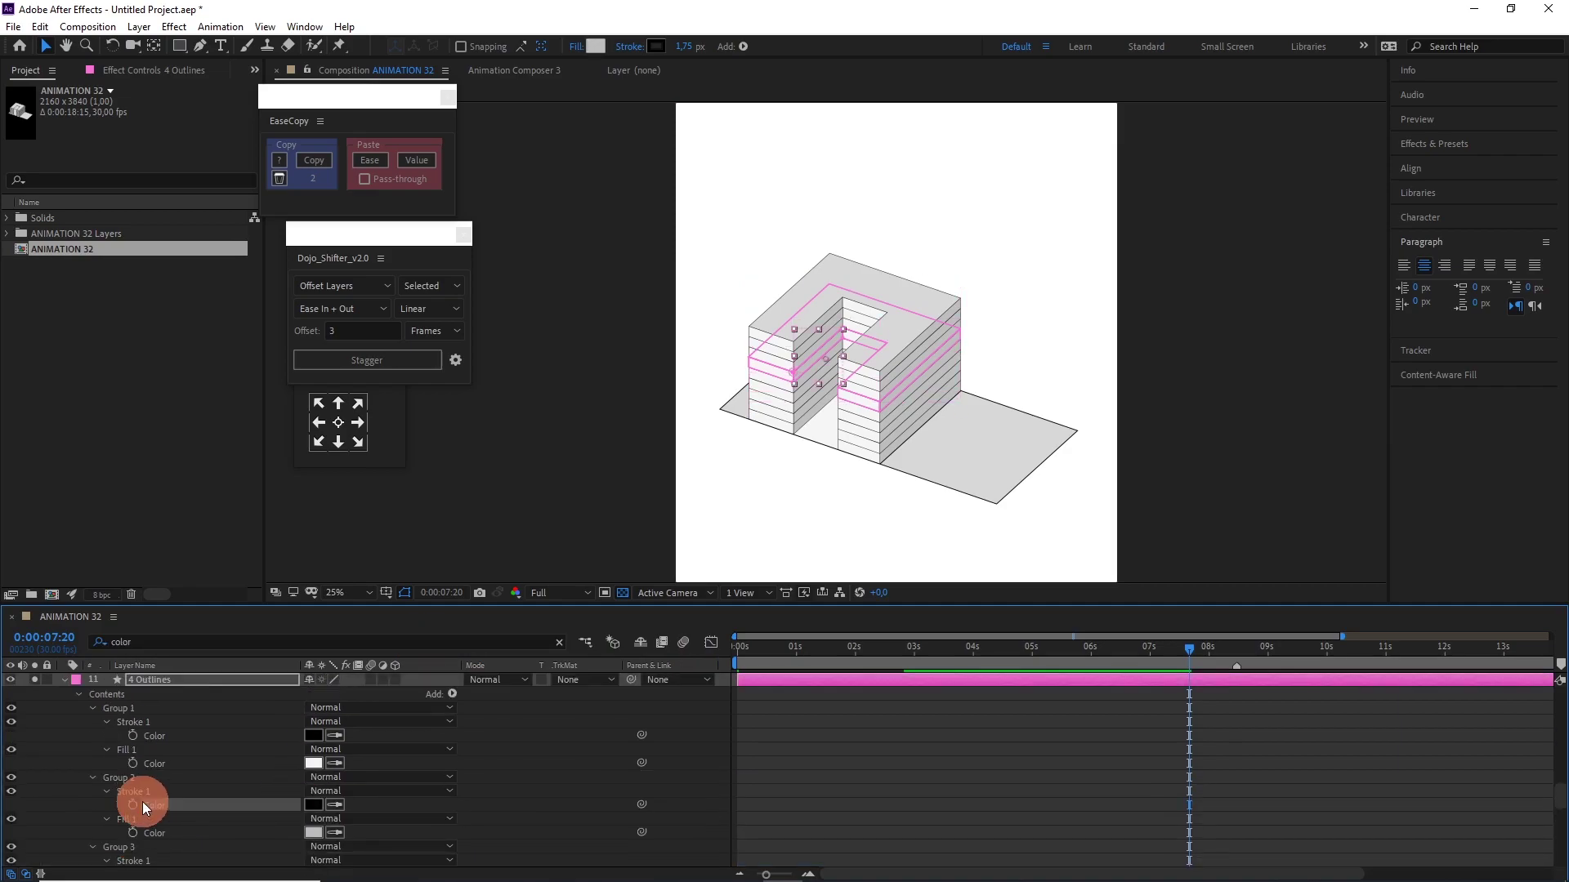
pyautogui.click(170, 764)
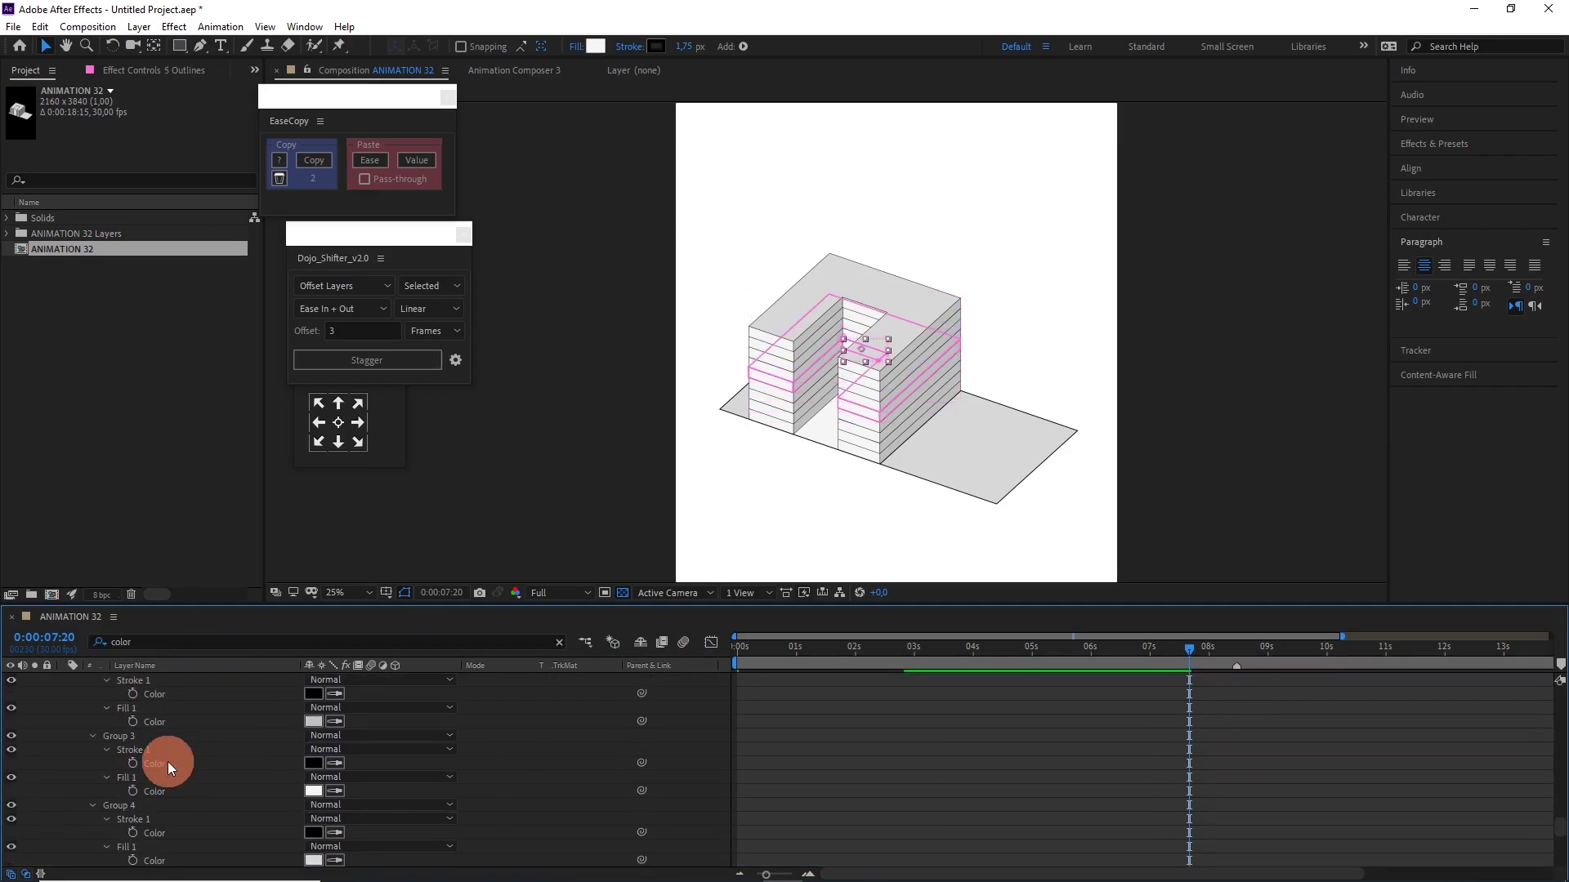
pyautogui.click(135, 864)
pyautogui.click(173, 833)
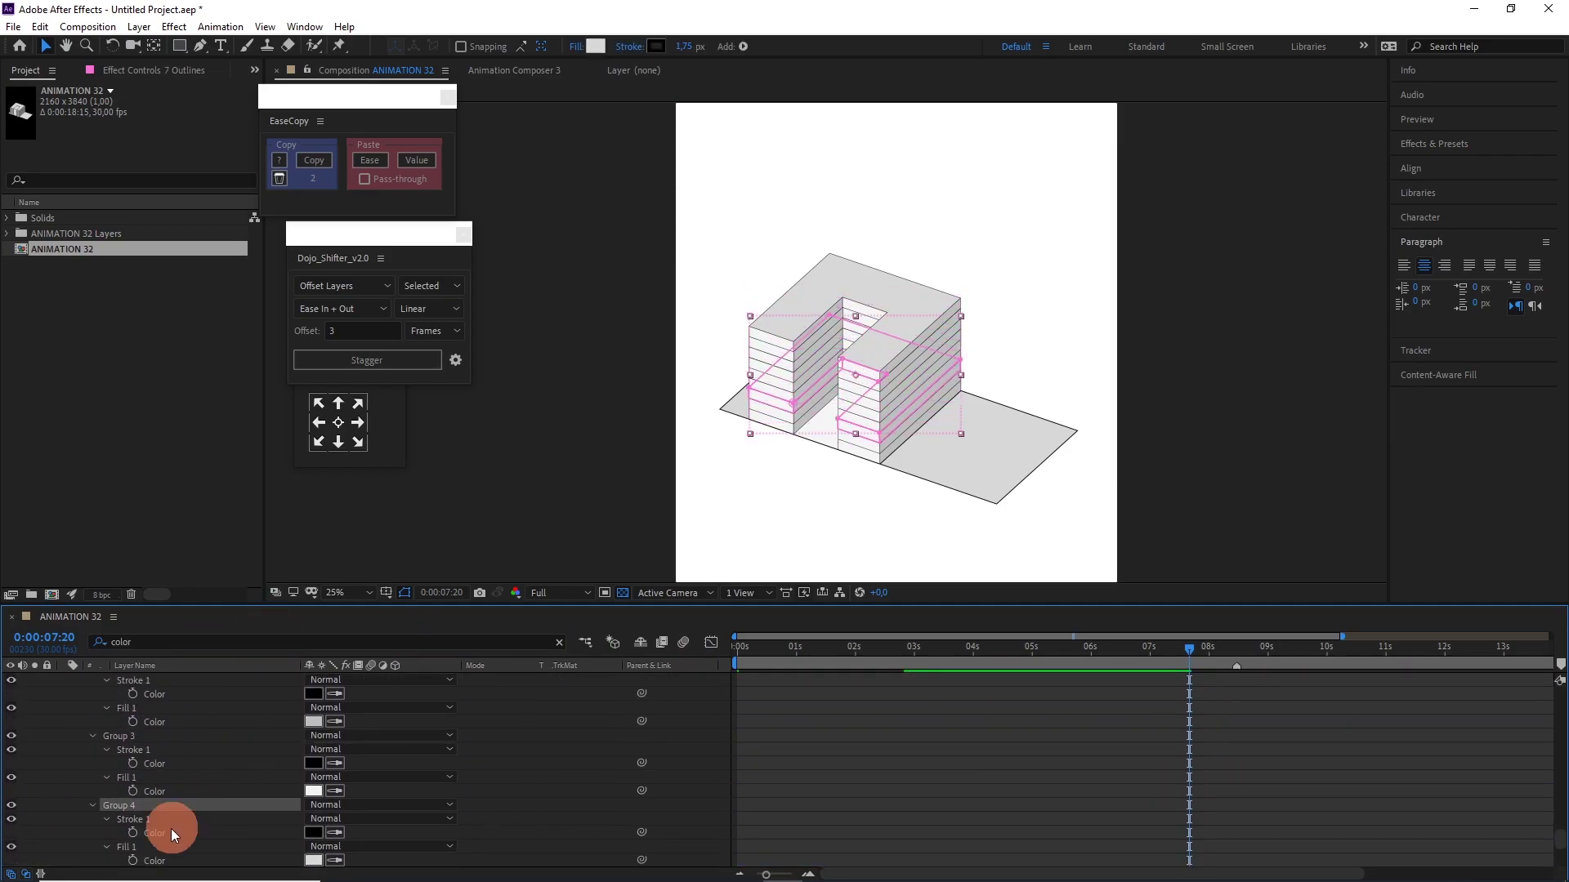
pyautogui.click(1190, 636)
pyautogui.moveTo(1223, 651); pyautogui.dragTo(1189, 648)
pyautogui.scroll(4, 132, 754)
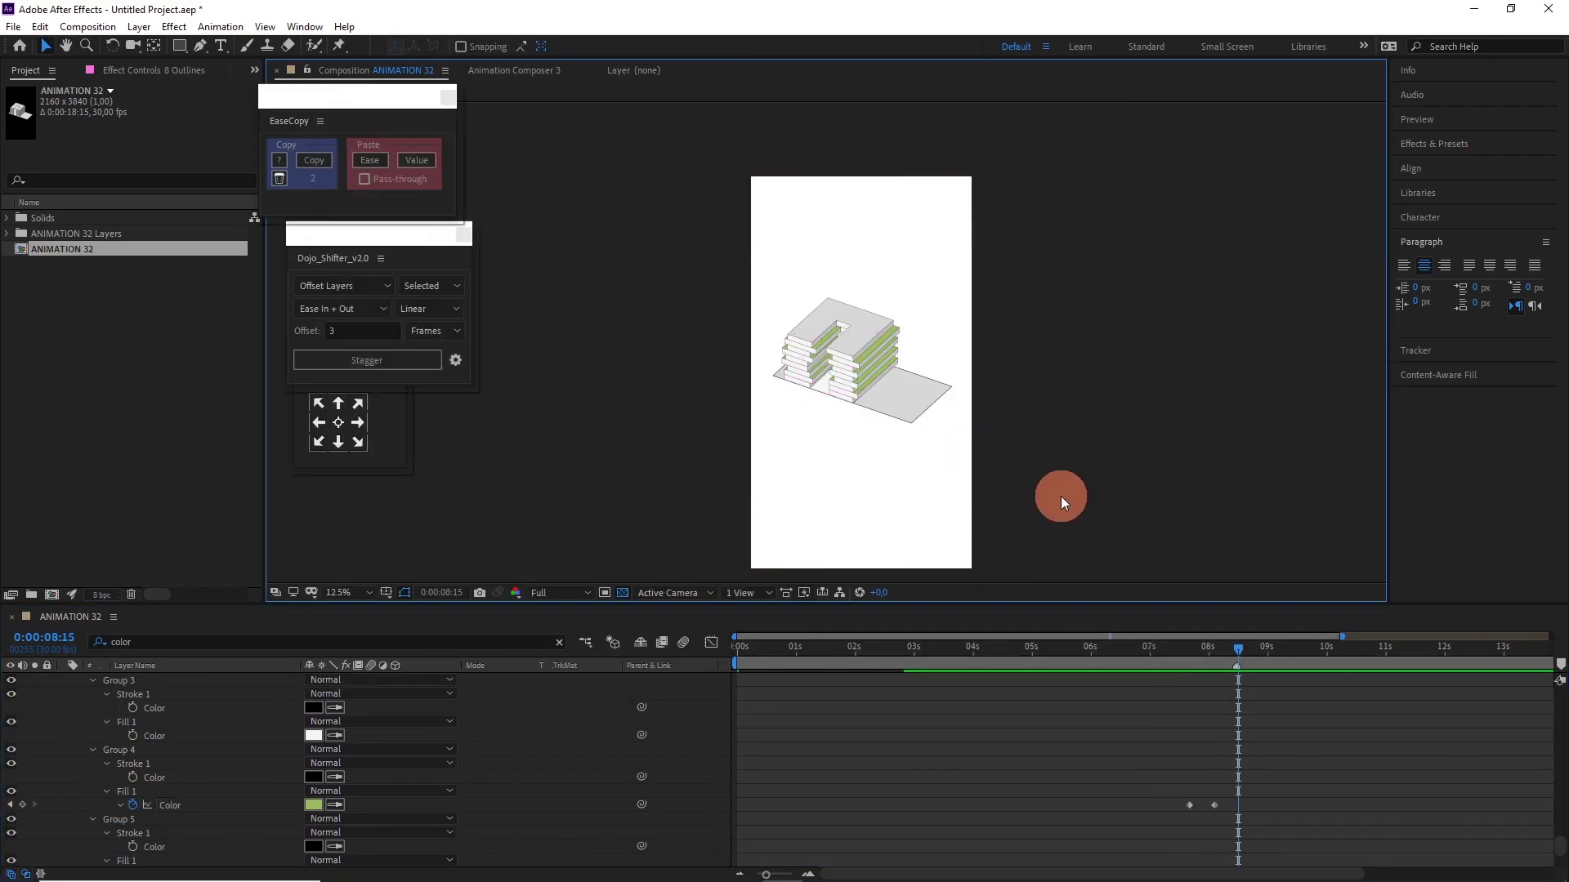
pyautogui.click(1121, 647)
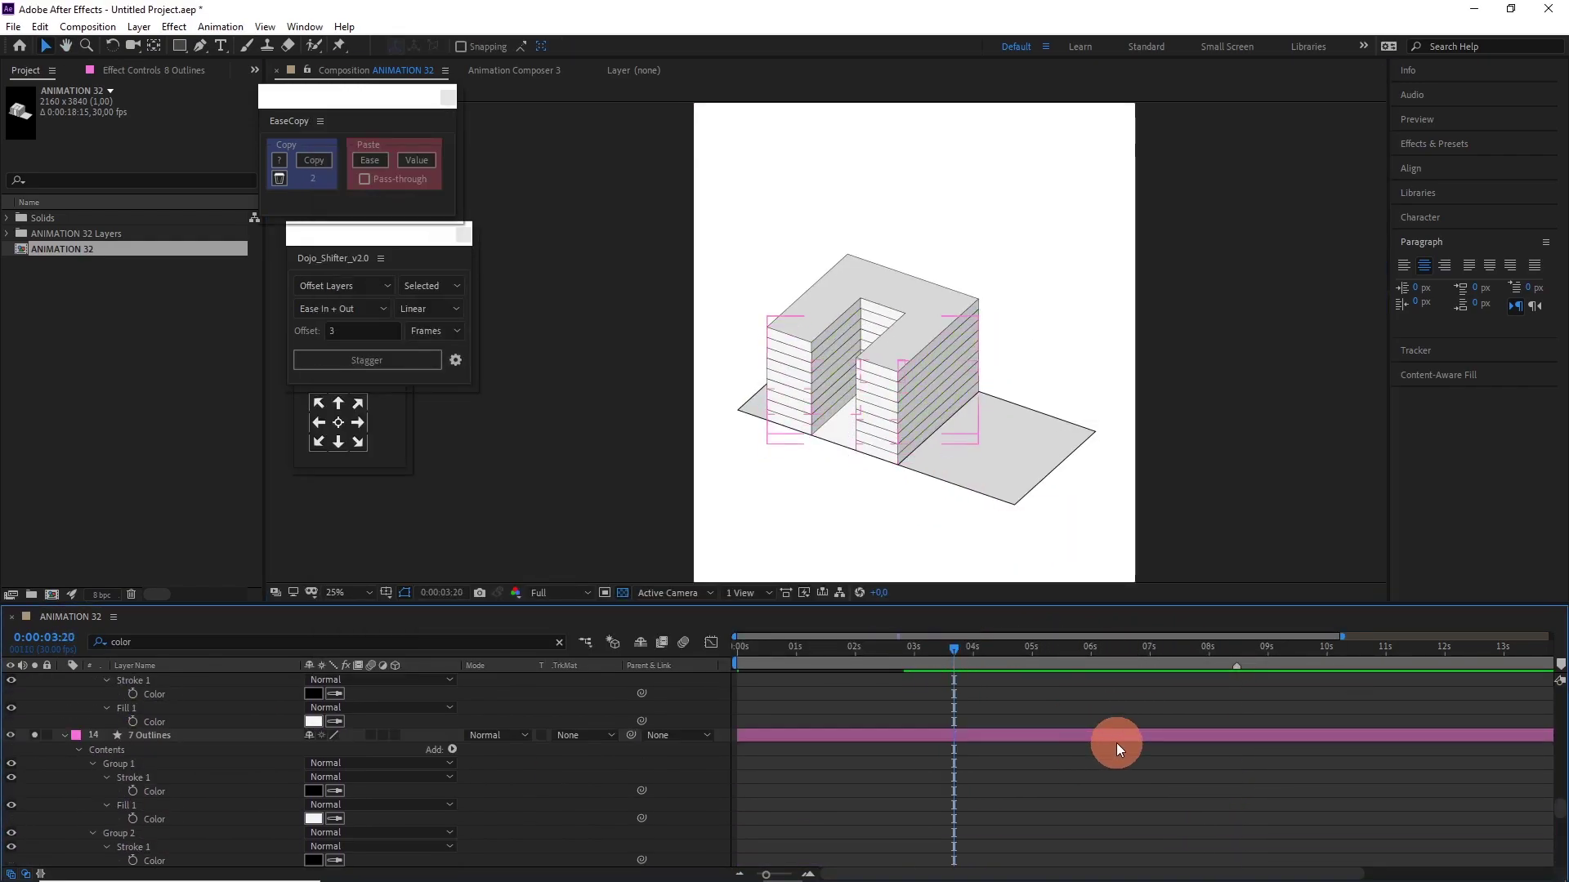
# Clear the Color filter, select the EXTRACTION and 1 Outlines layers, and preview to 7 seconds.
pyautogui.press('u')
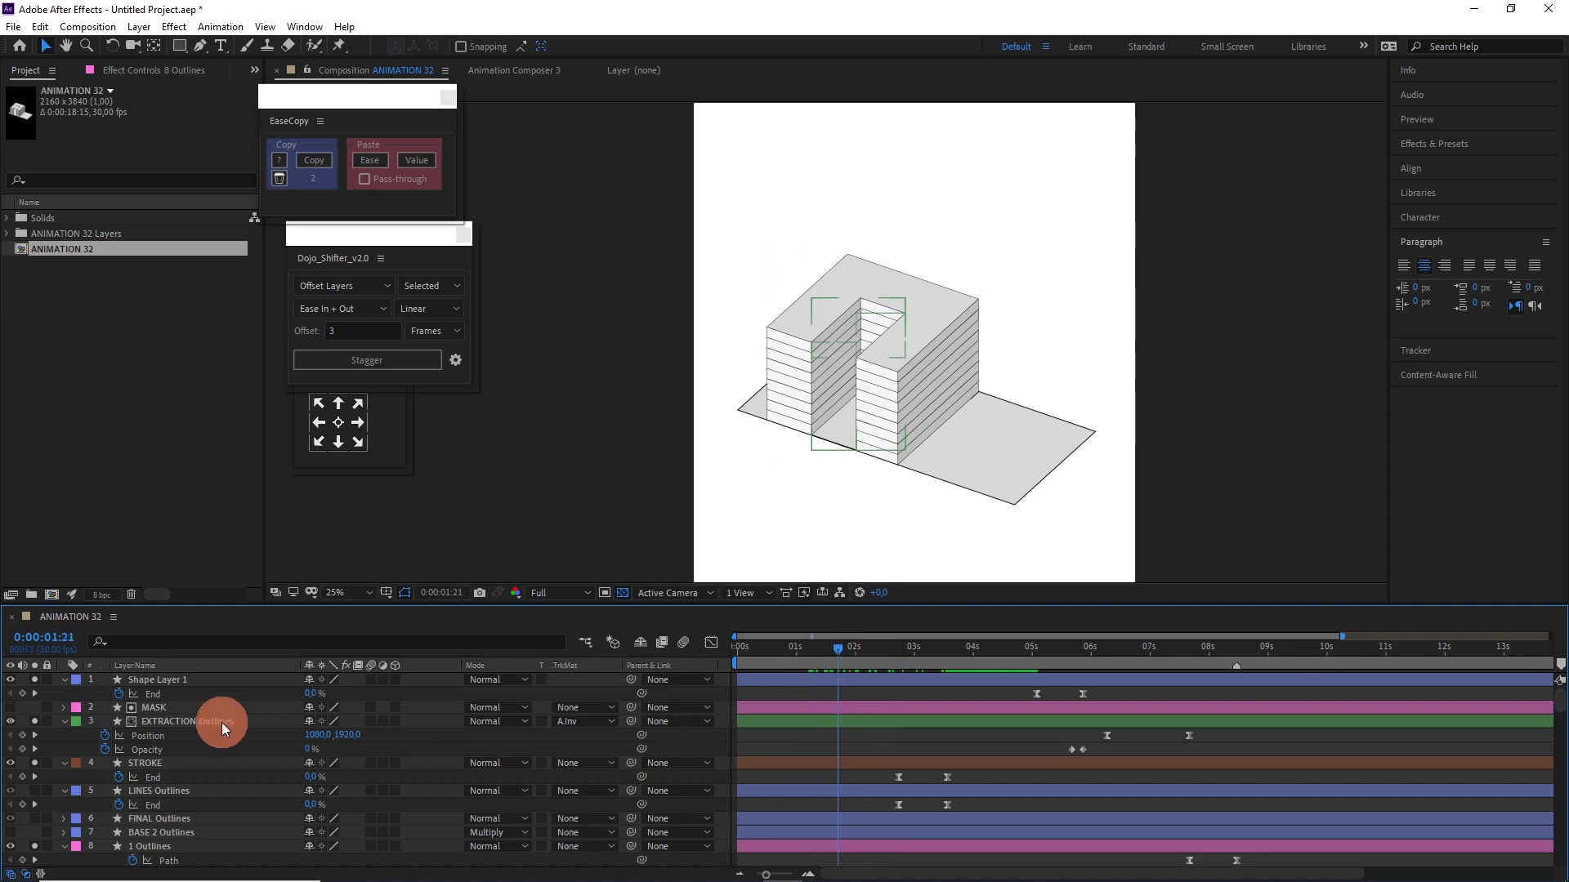
pyautogui.click(222, 729)
pyautogui.click(882, 660)
pyautogui.scroll(-3, 1047, 755)
pyautogui.click(1046, 755)
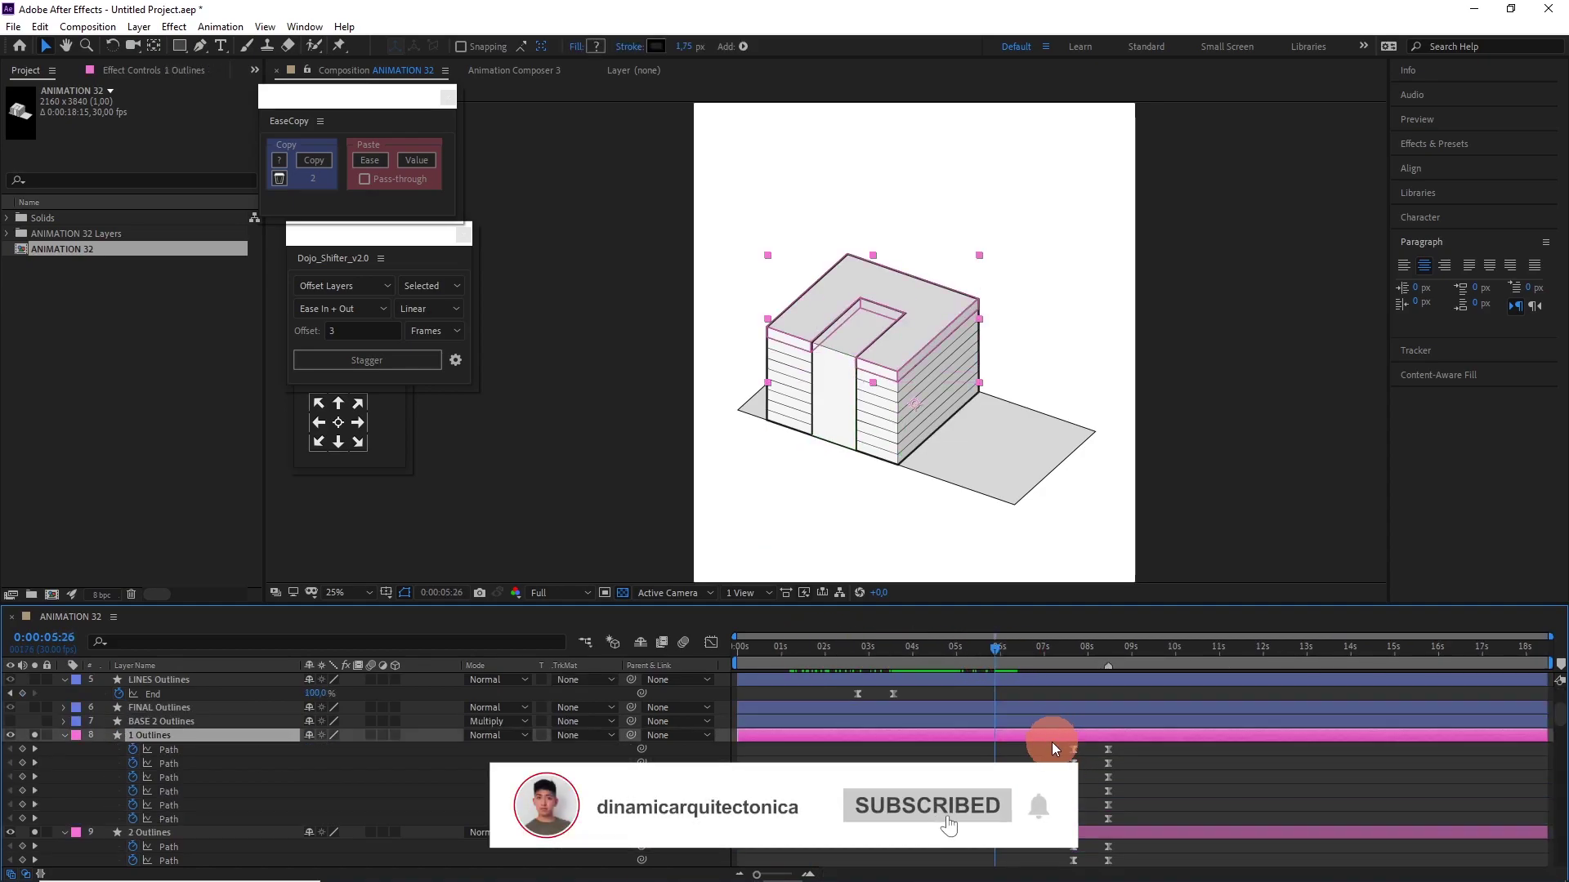
pyautogui.moveTo(999, 647); pyautogui.dragTo(1047, 645)
pyautogui.scroll(3, 1047, 654)
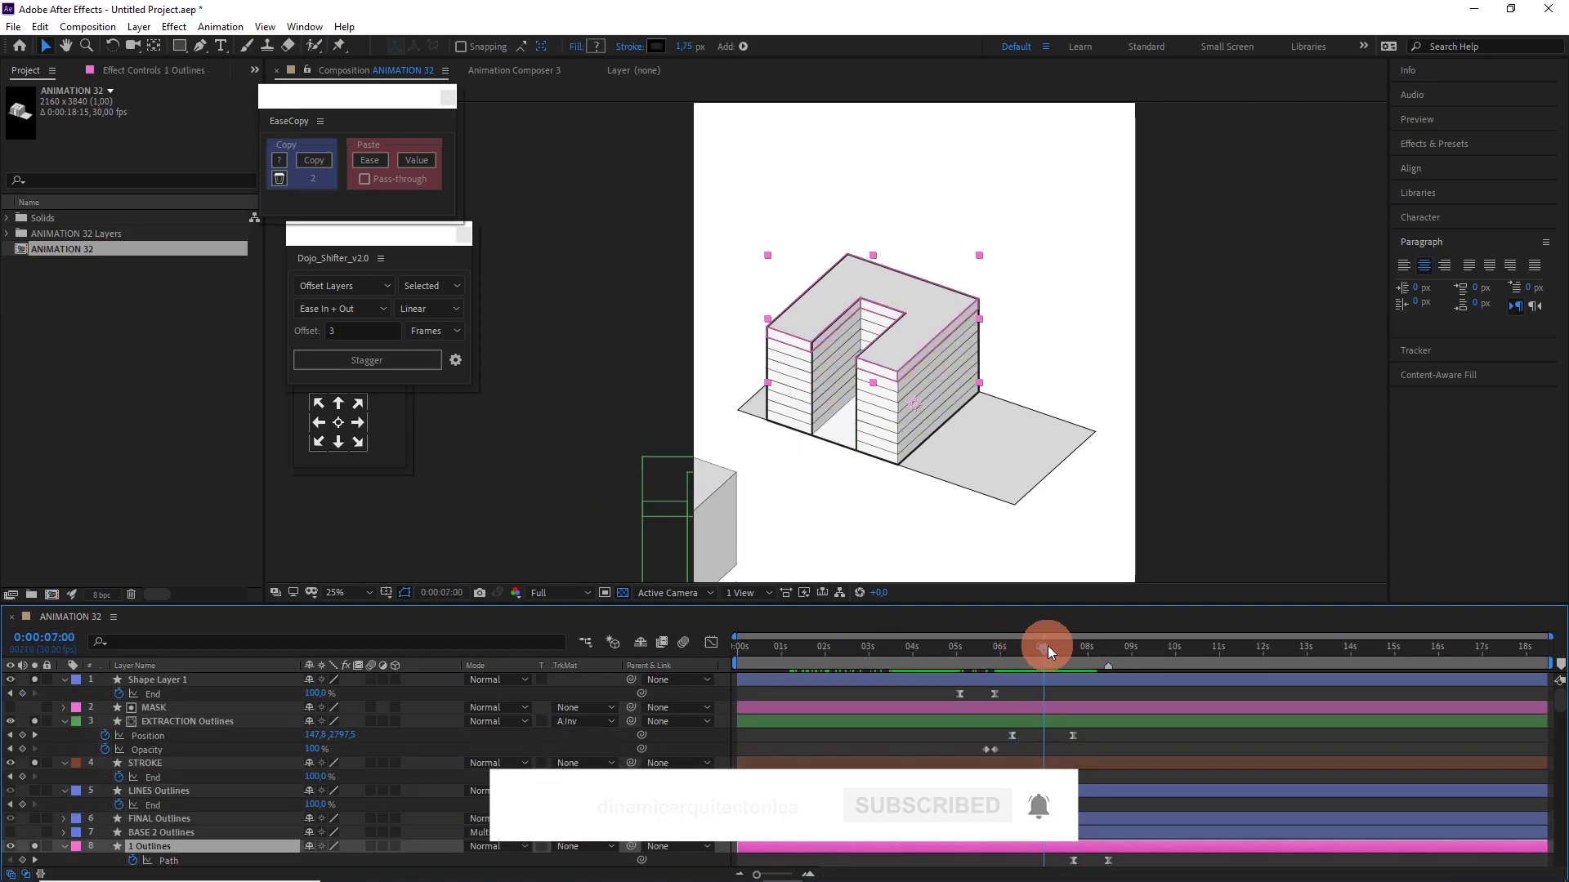
pyautogui.press('space')
# Move MASK and EXTRACTION Outlines above Shape Layer 1 and stagger the 1 and 2 Outlines layers.
pyautogui.moveTo(188, 722); pyautogui.dragTo(210, 684)
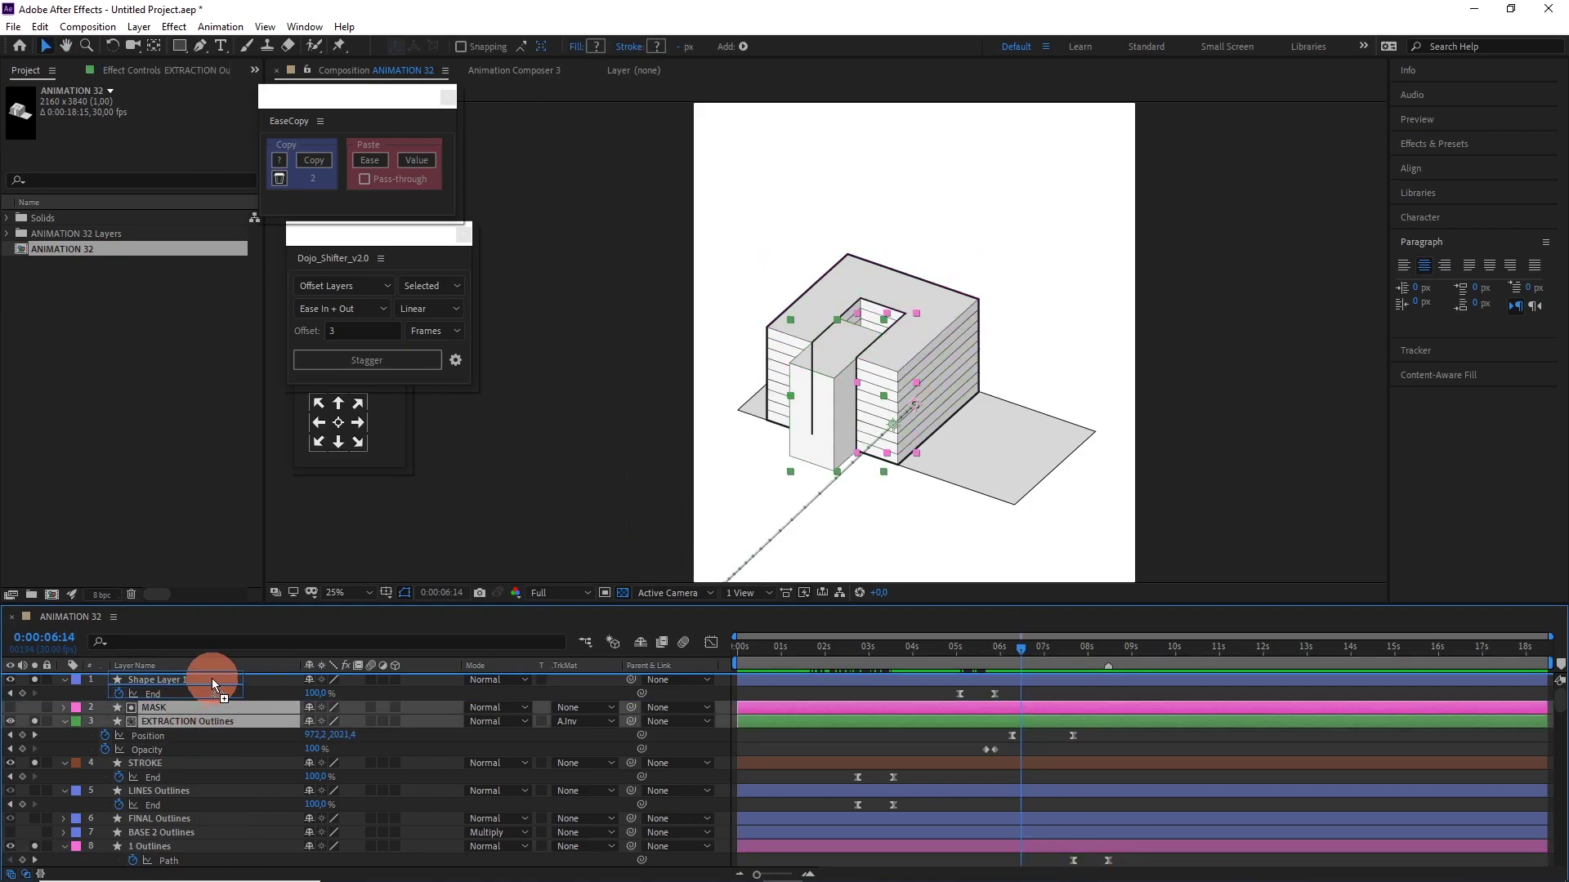
pyautogui.moveTo(962, 647)
pyautogui.mouseDown()
pyautogui.moveTo(941, 655)
pyautogui.moveTo(995, 650)
pyautogui.mouseUp()
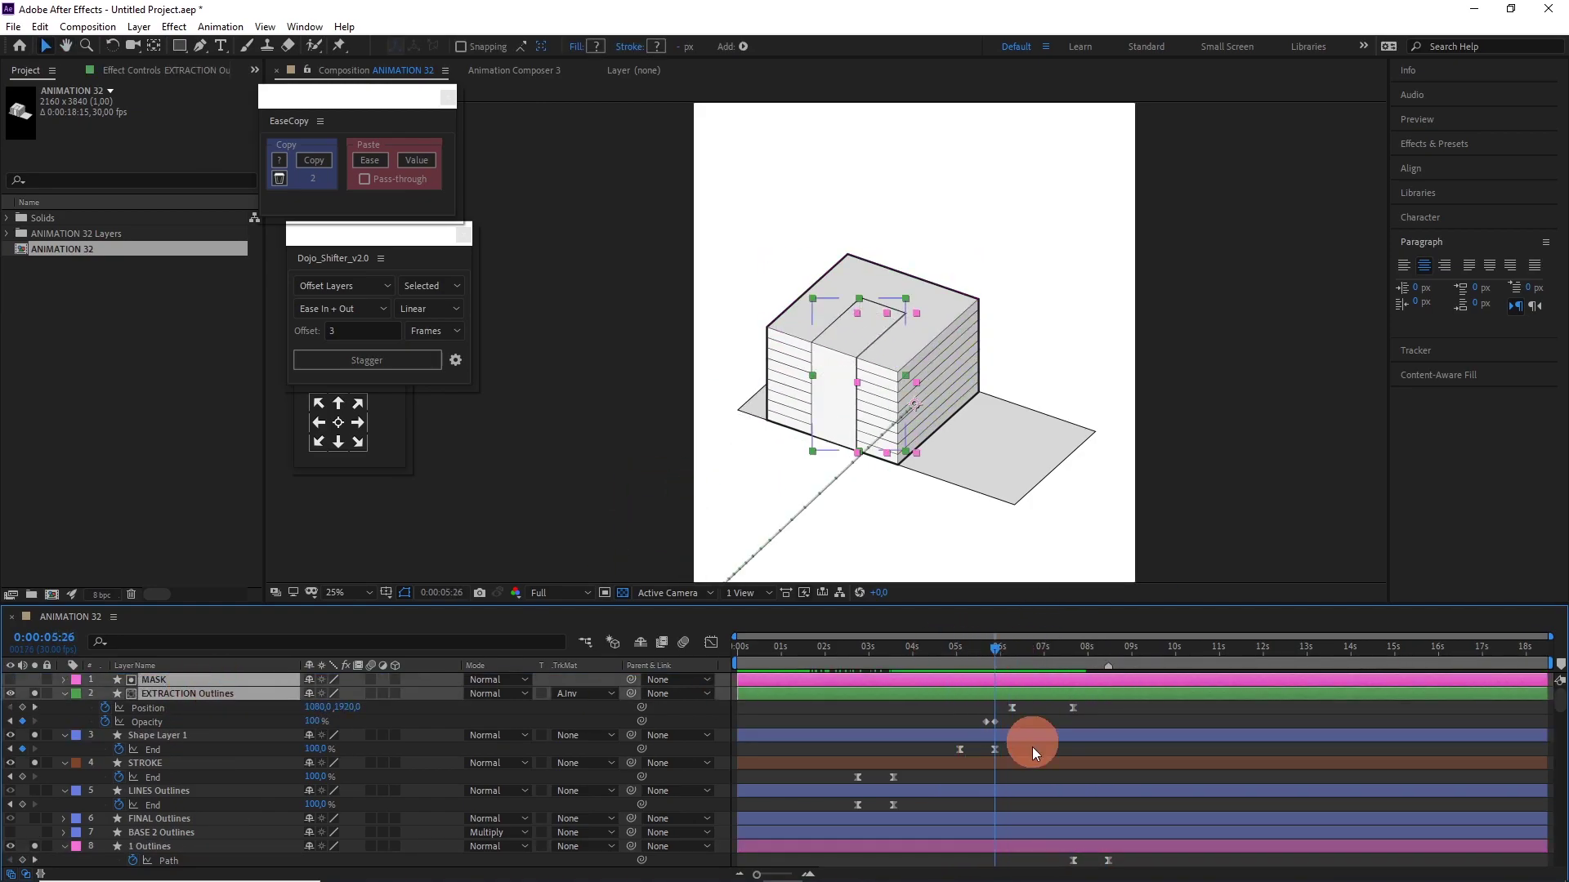
pyautogui.scroll(-3, 1032, 746)
pyautogui.click(1152, 747)
pyautogui.click(367, 361)
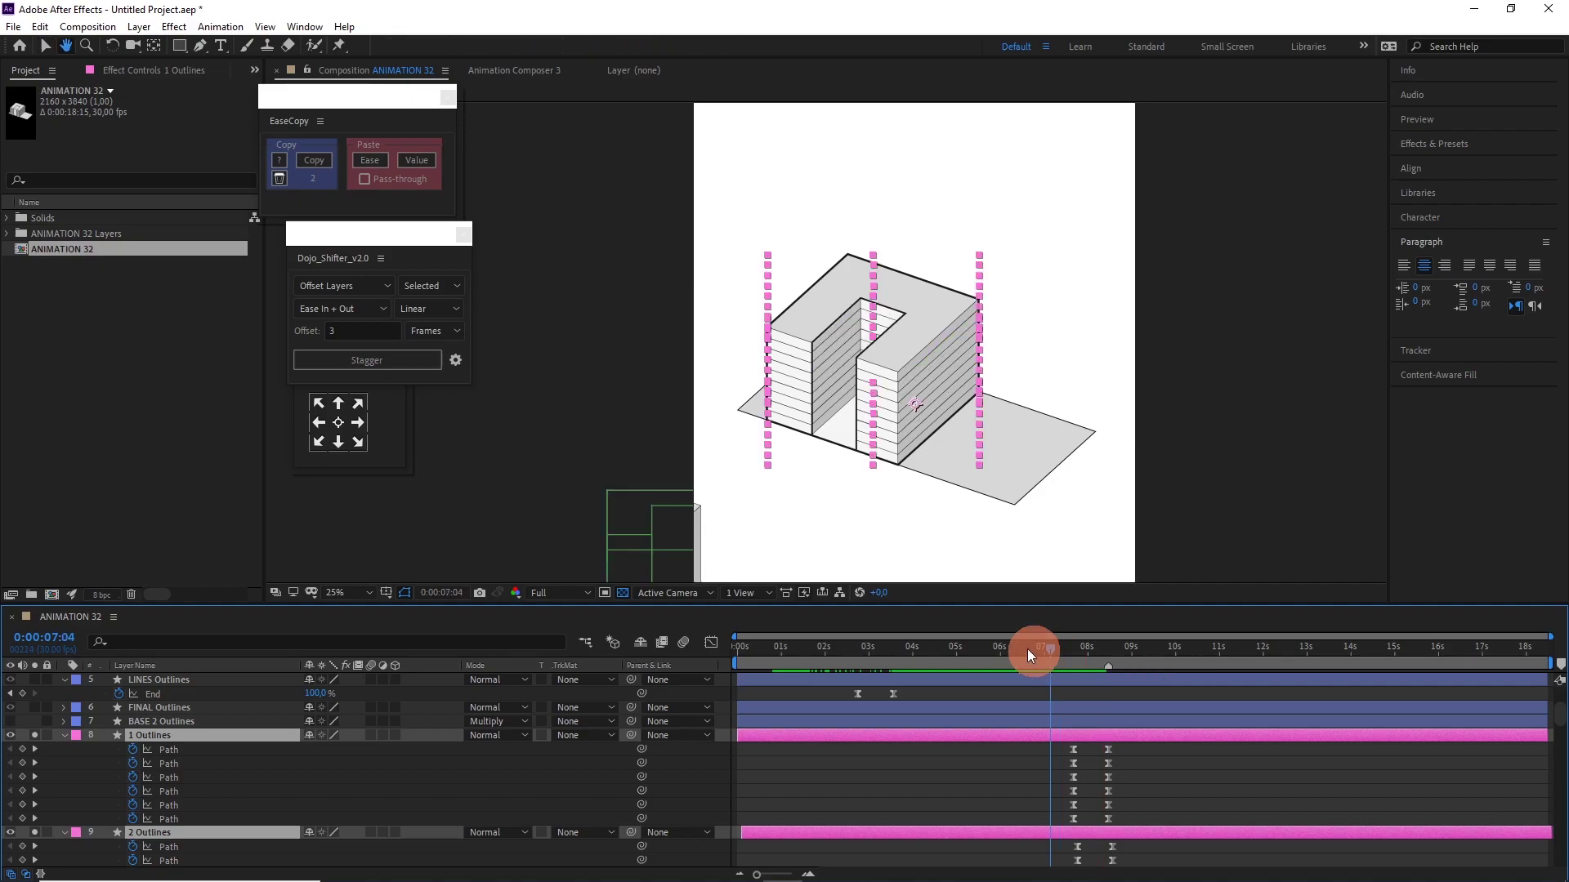
pyautogui.scroll(5, 1041, 787)
# Set an Opacity keyframe on LINES Outlines at 6:02, then move to about 6:05.
pyautogui.click(1003, 651)
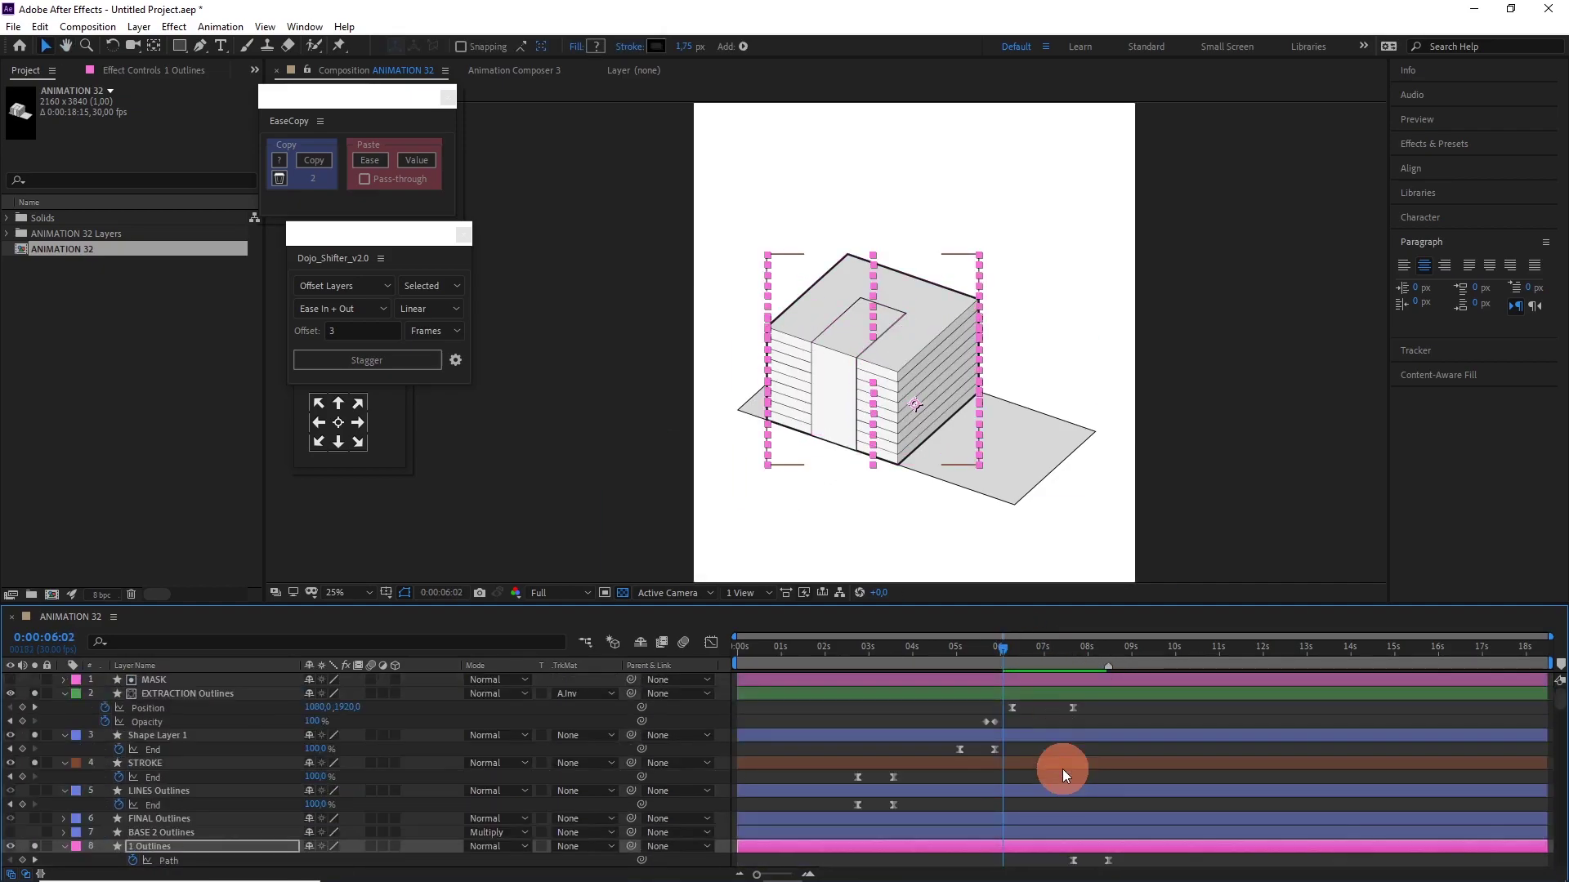
pyautogui.click(1062, 770)
pyautogui.click(997, 656)
pyautogui.click(287, 742)
pyautogui.hotkey('alt', 'shift', 't')
pyautogui.click(1009, 656)
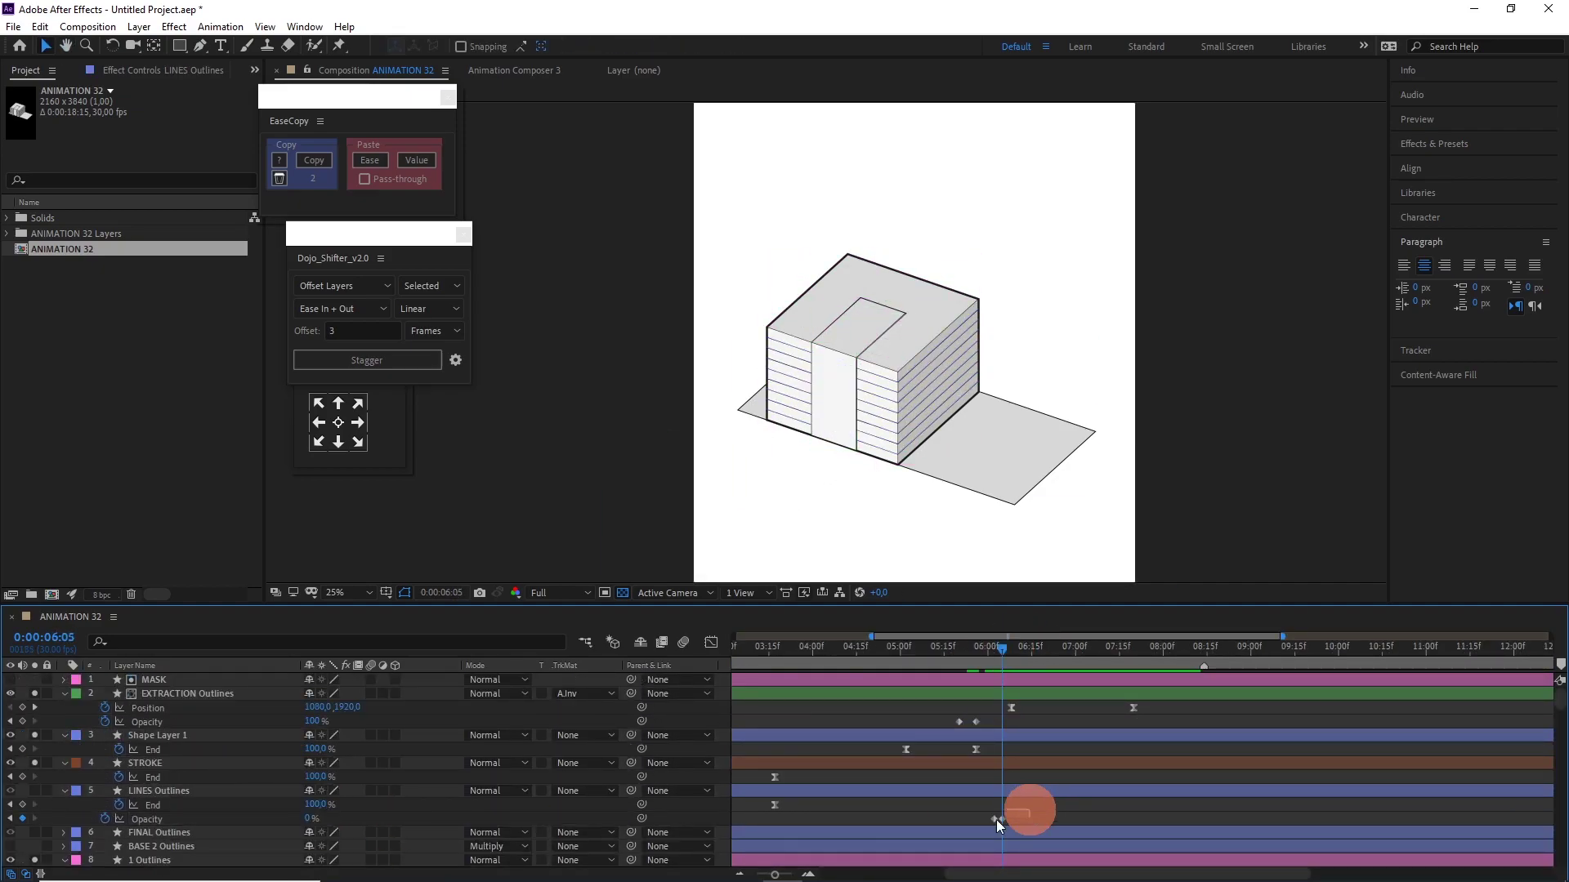
pyautogui.scroll(-5, 999, 825)
# Review the BASE BLOCK, LINES, 1 Outlines and FLOOR Outlines layers, including FLOOR's End property.
pyautogui.click(972, 788)
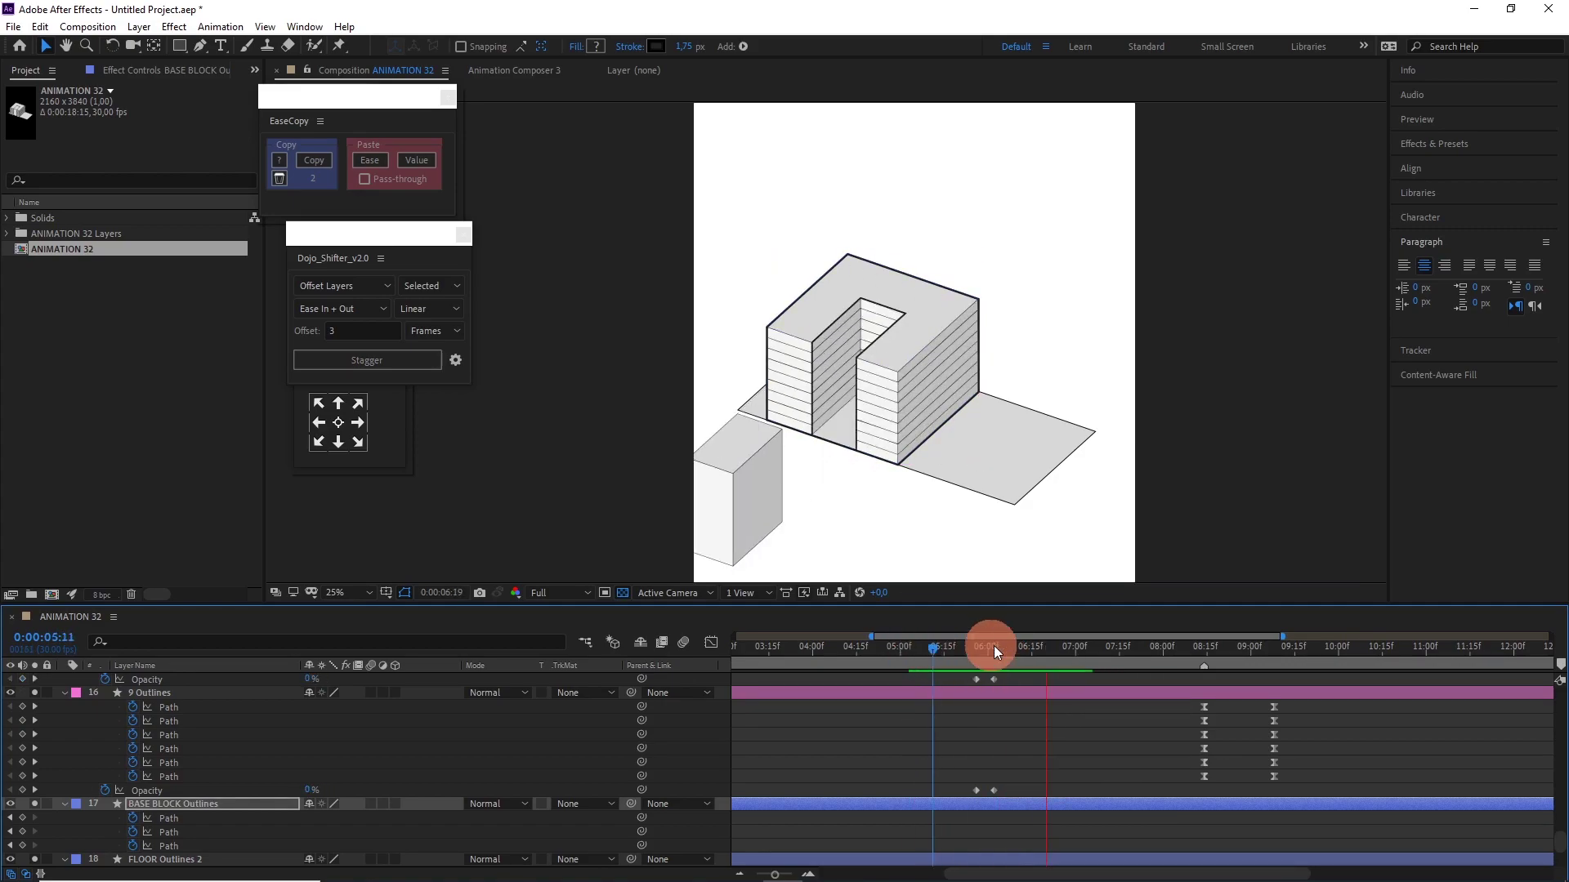
pyautogui.moveTo(993, 645); pyautogui.dragTo(993, 647)
pyautogui.scroll(5, 1013, 703)
pyautogui.click(1035, 736)
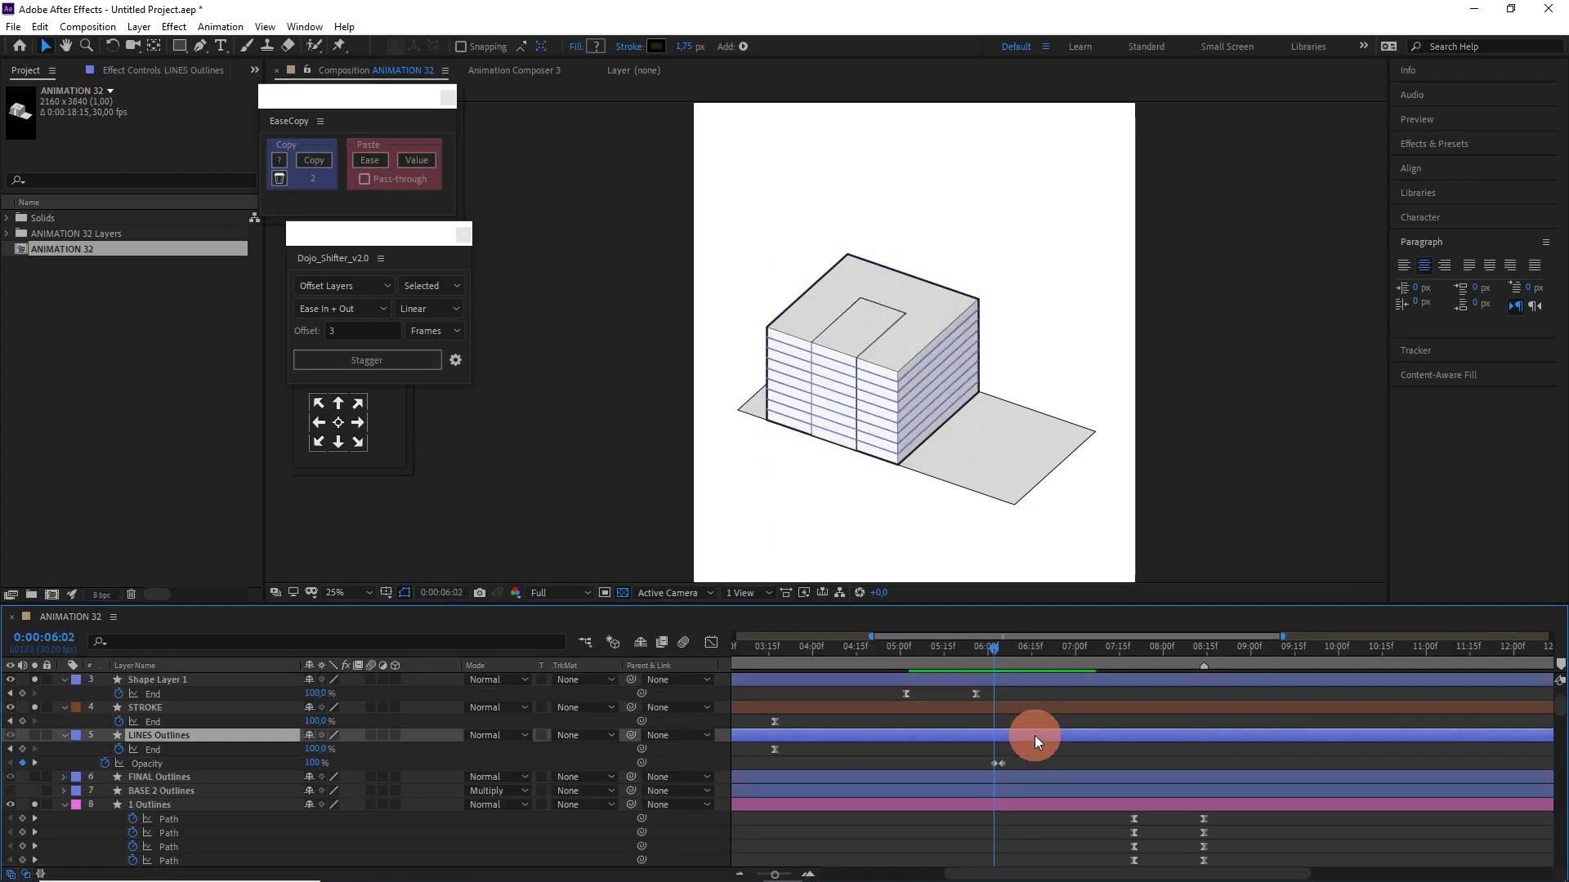
pyautogui.click(1080, 802)
pyautogui.scroll(-5, 491, 784)
pyautogui.click(210, 746)
pyautogui.click(220, 834)
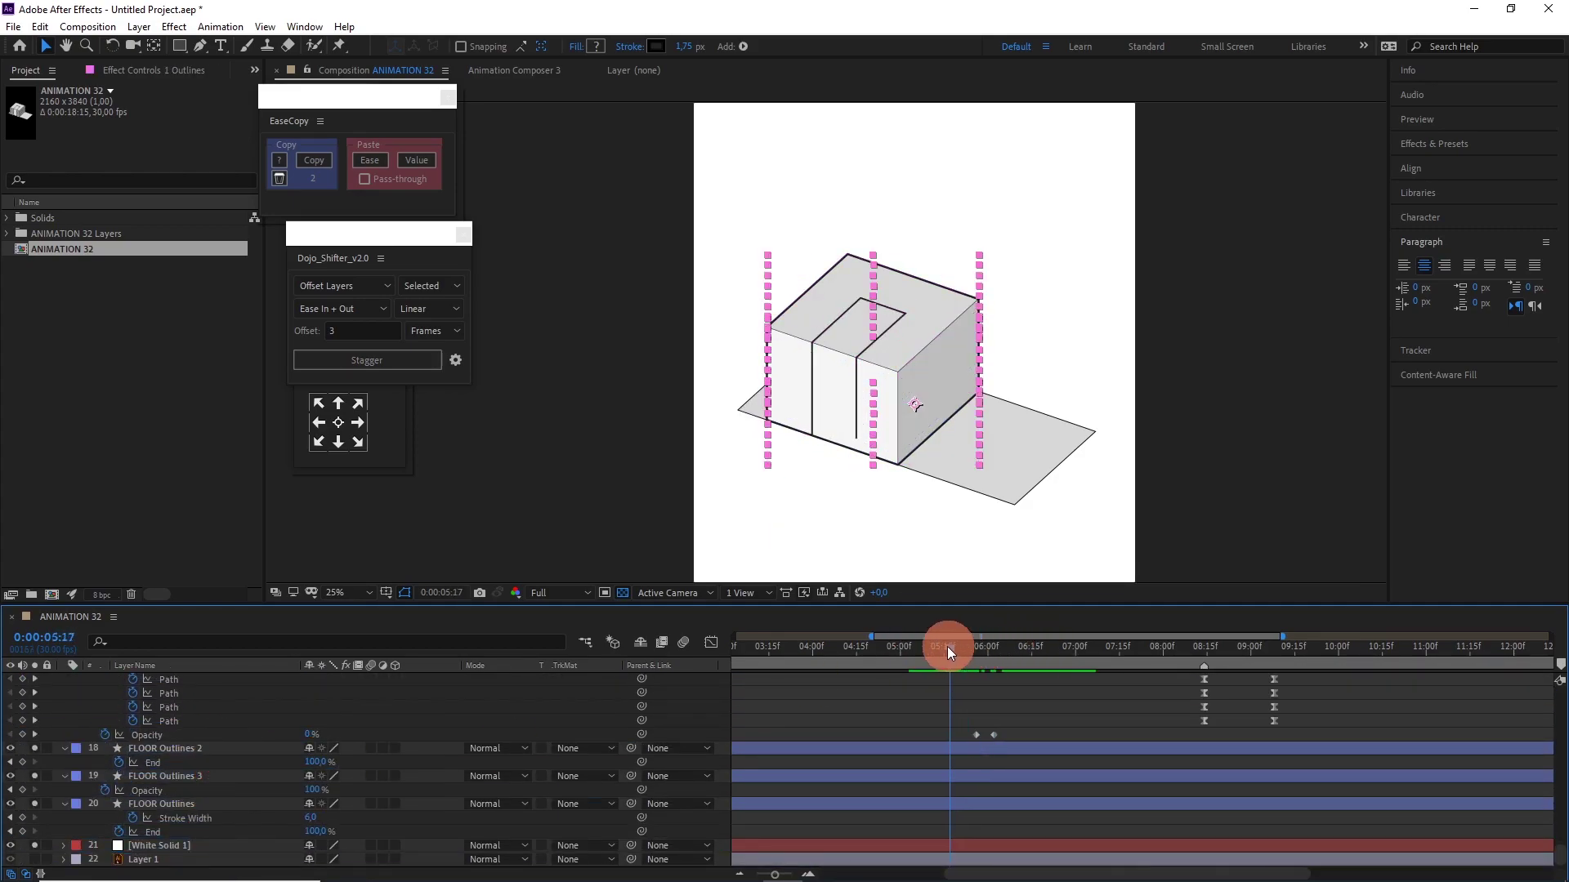
pyautogui.scroll(5, 490, 752)
pyautogui.click(20, 791)
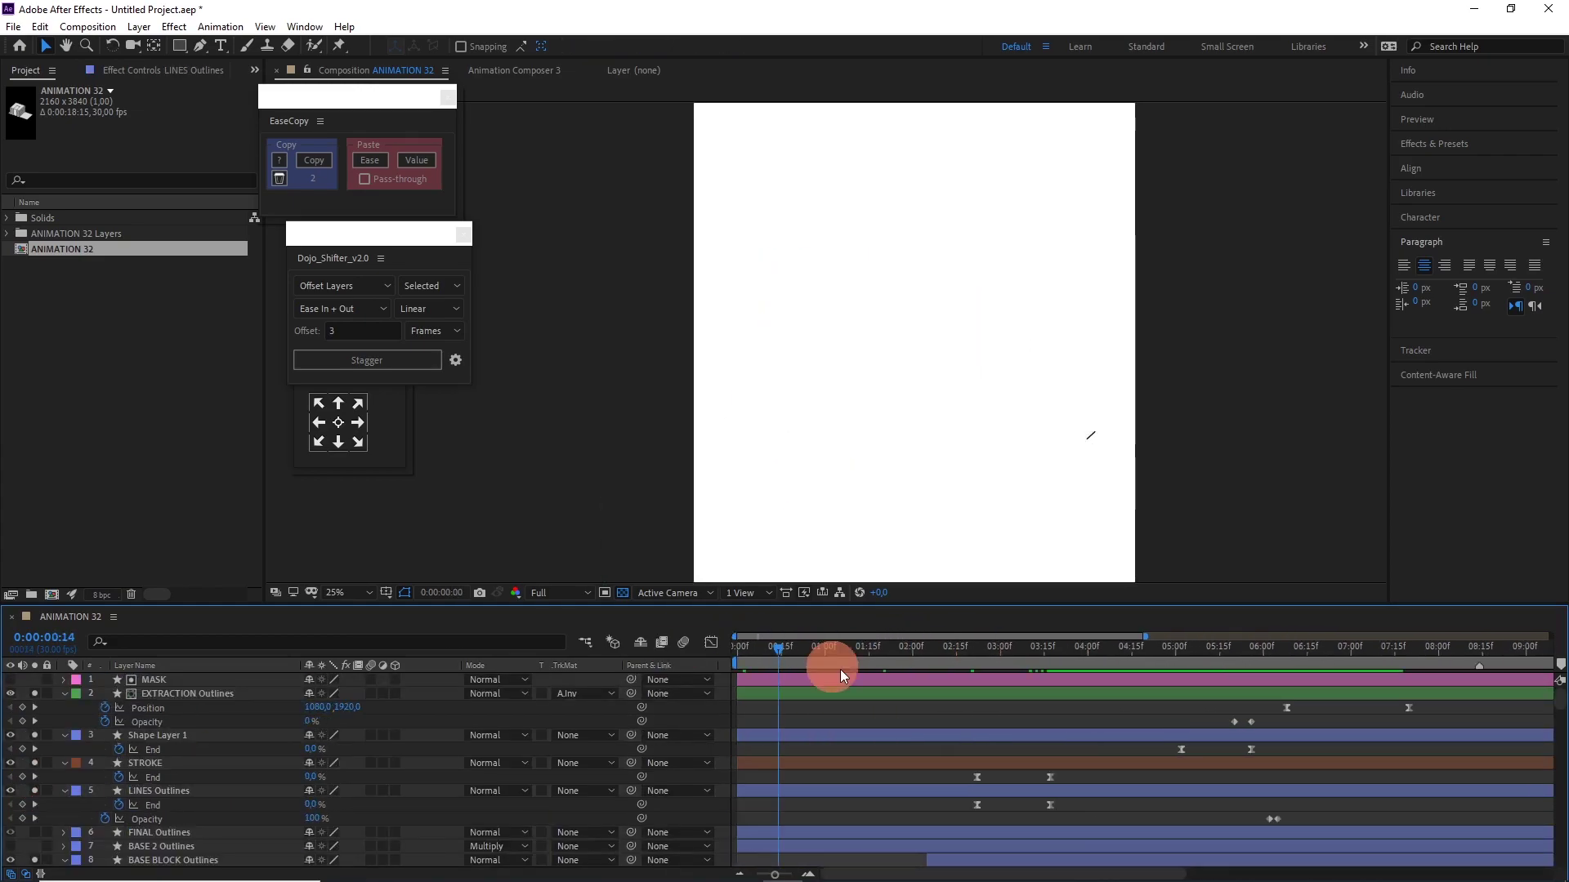
# Add an Opacity keyframe to STROKE at 7:15 and save the project as ANIMATION 32.aep.
pyautogui.click(1051, 763)
pyautogui.hotkey('alt', 'shift', 't')
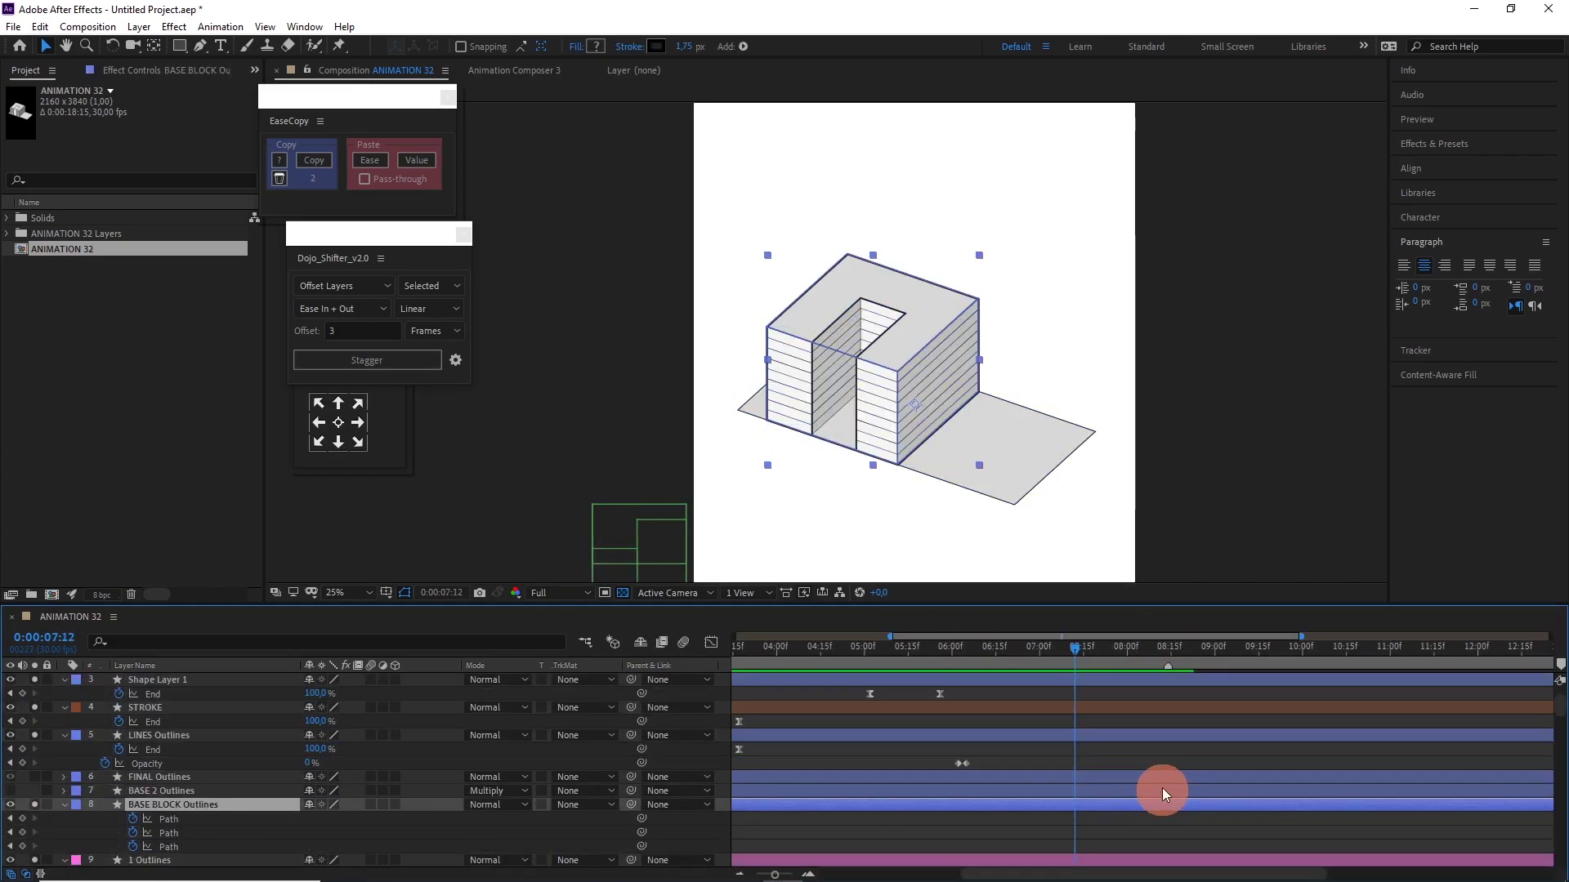
pyautogui.click(1085, 651)
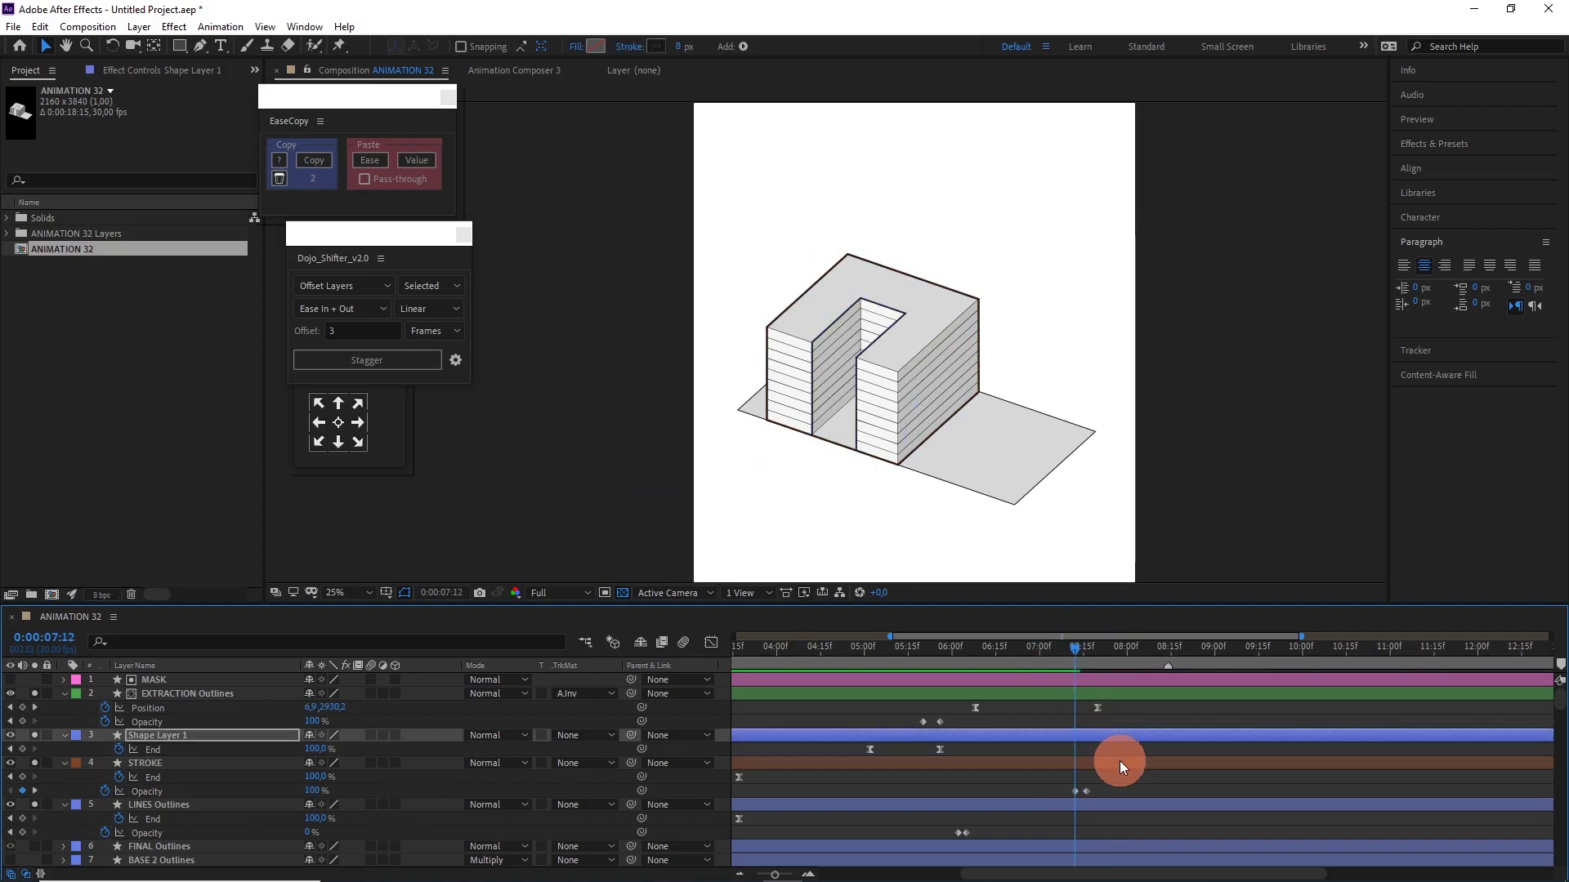
pyautogui.hotkey('ctrl', 's')
pyautogui.press('Return')
# Confirm saving ANIMATION 32.aep, return to the start, and label the terrace shape layers green.
pyautogui.click(1245, 652)
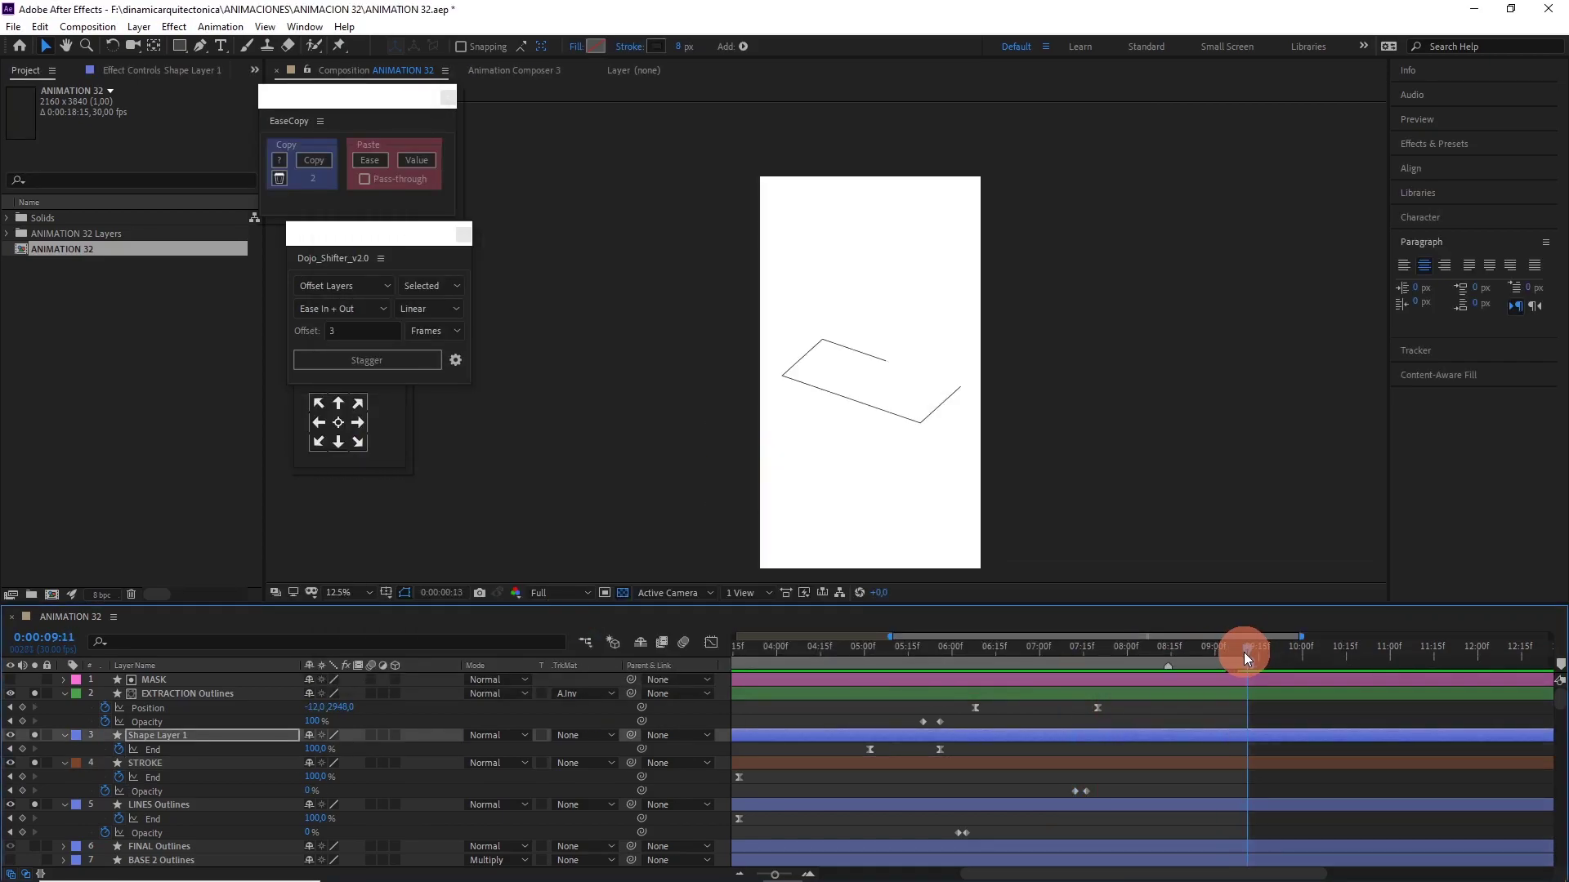
pyautogui.press('Home')
pyautogui.click(977, 694)
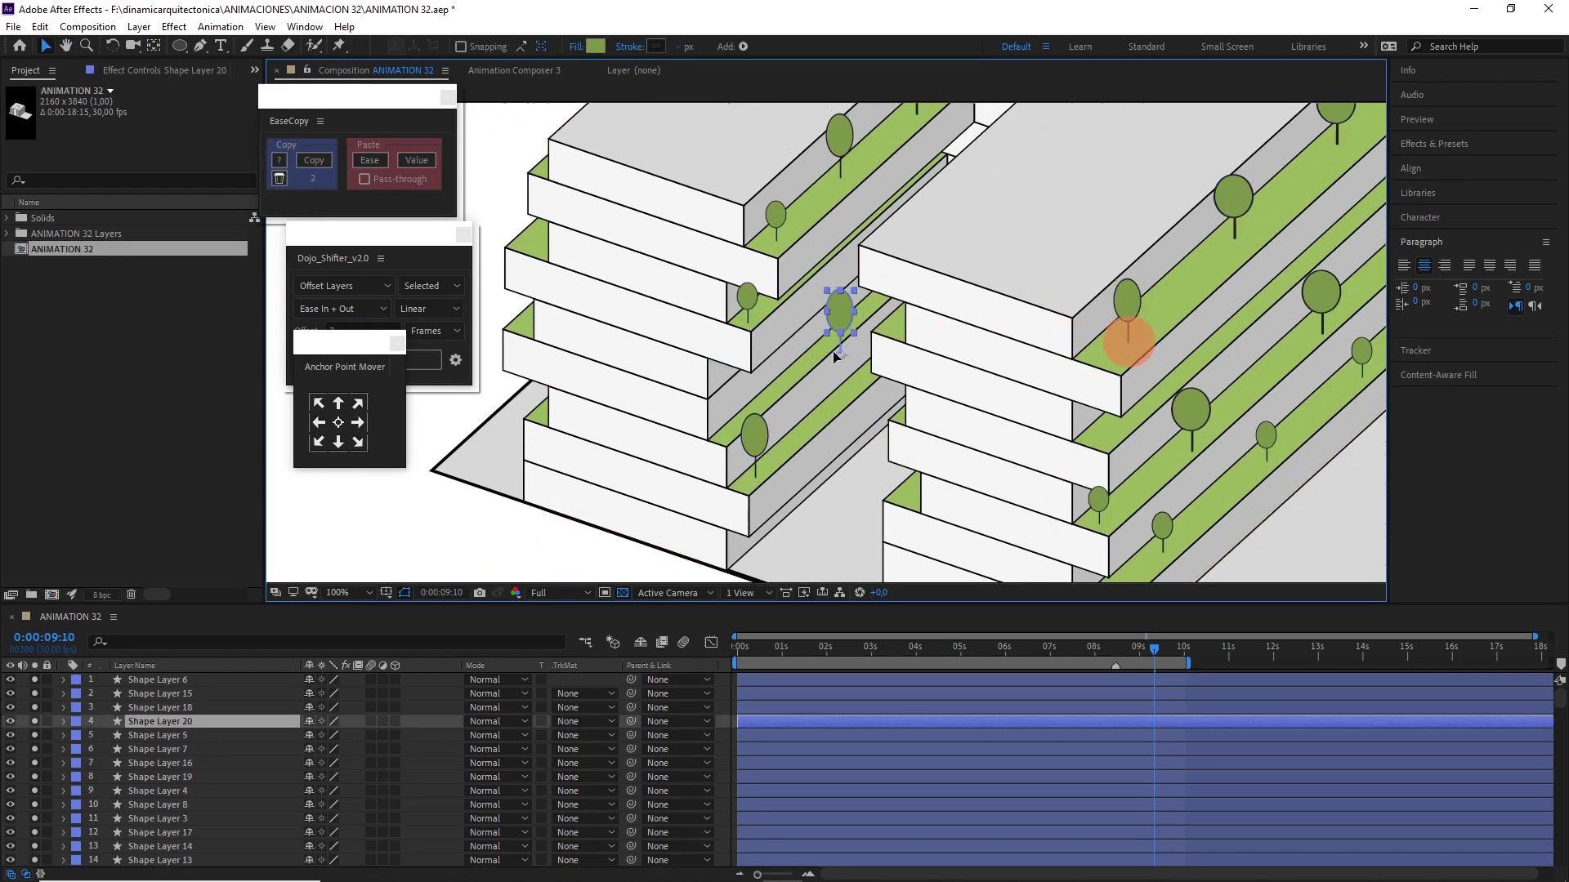
pyautogui.scroll(-4, 1076, 413)
pyautogui.click(1077, 413)
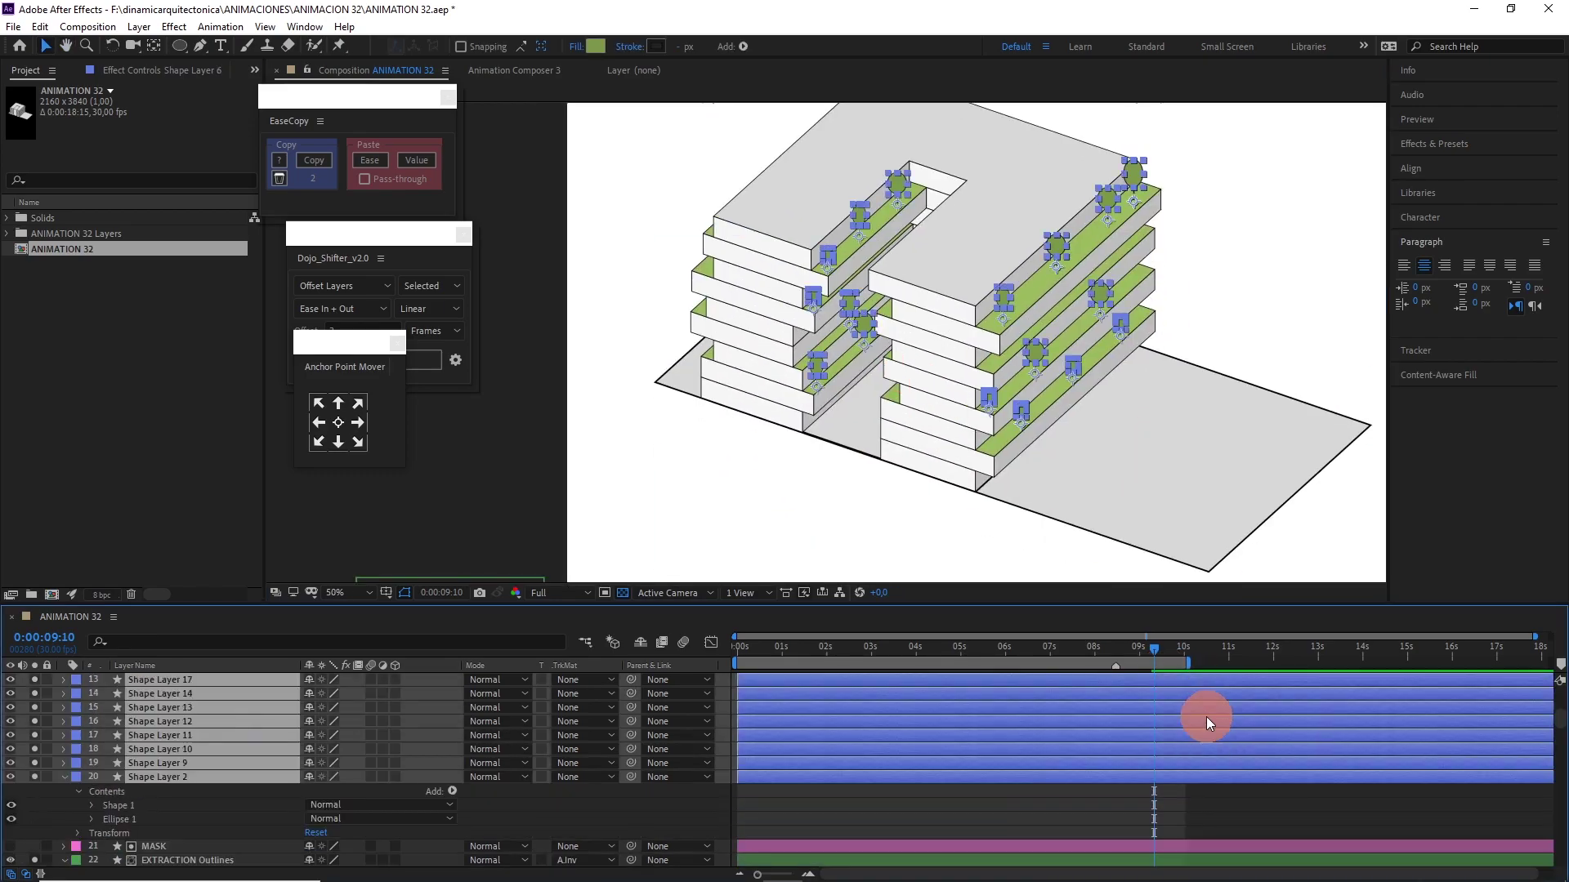
pyautogui.click(76, 679)
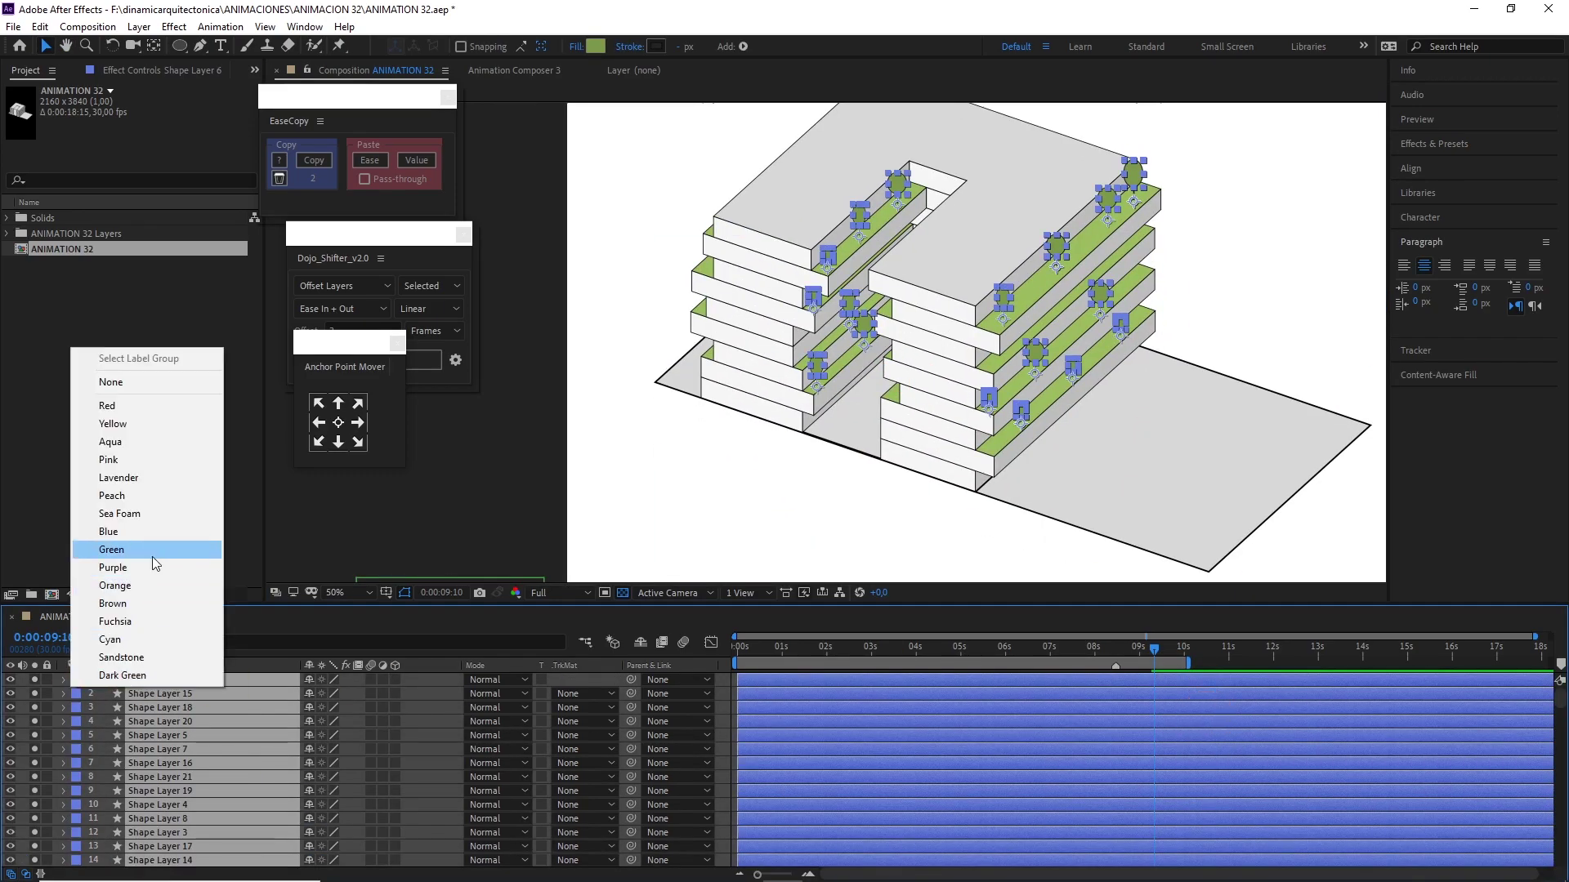
pyautogui.click(139, 550)
# Apply Animation Composer's Overshoot Position & Scale transition to the layers and check the pop-in near 9:19.
pyautogui.click(514, 71)
pyautogui.click(375, 178)
pyautogui.click(1041, 333)
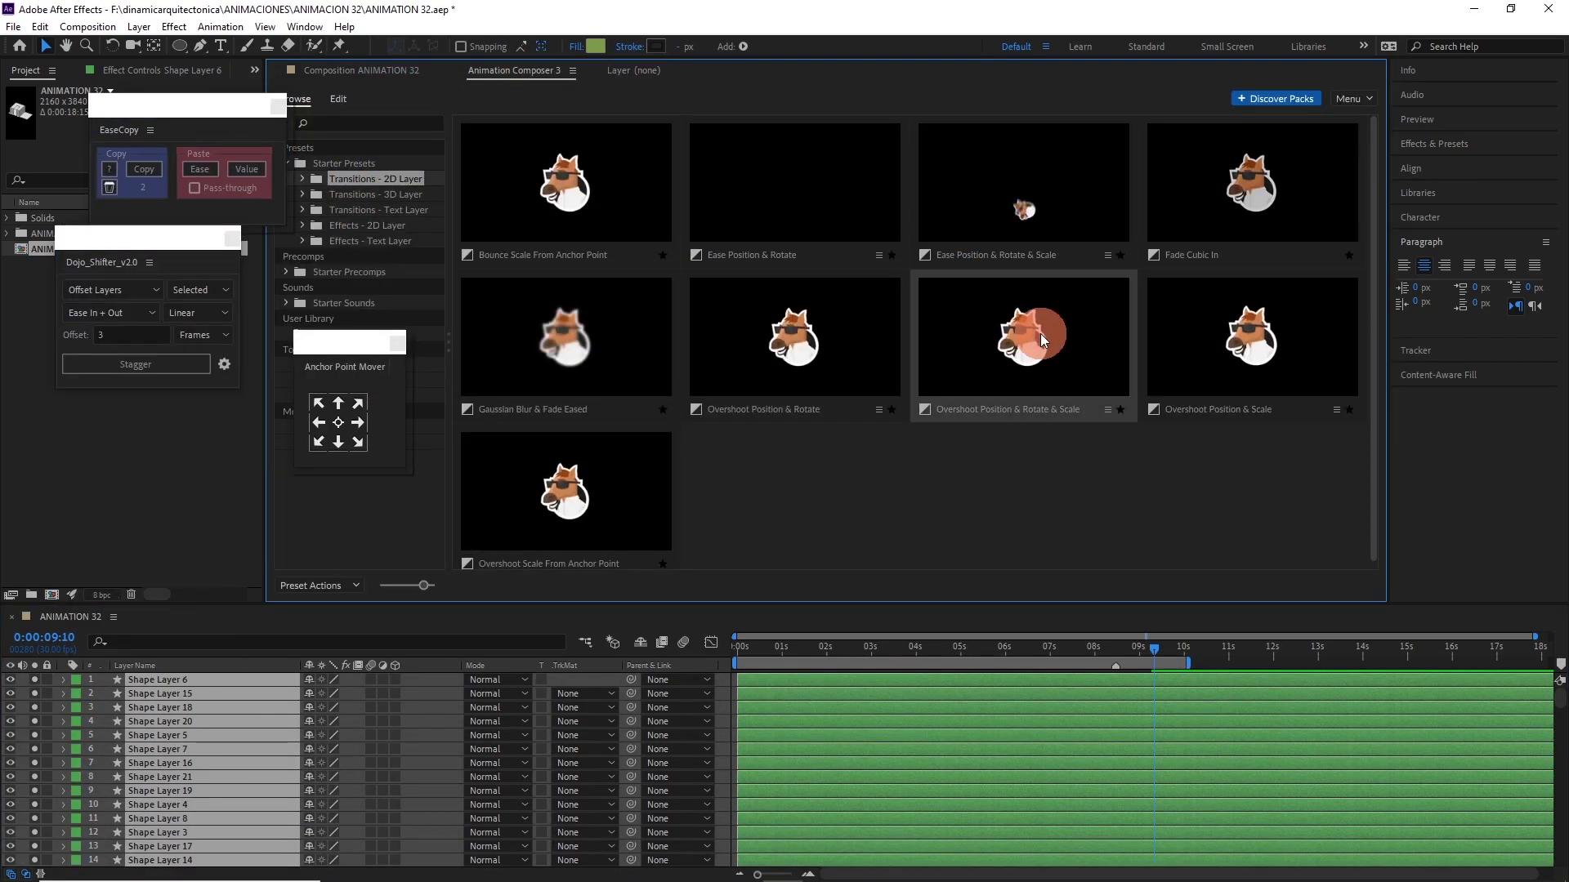
pyautogui.doubleClick(1166, 372)
pyautogui.moveTo(1154, 646)
pyautogui.mouseDown()
pyautogui.moveTo(731, 656)
pyautogui.moveTo(1095, 651)
pyautogui.mouseUp()
pyautogui.doubleClick(882, 420)
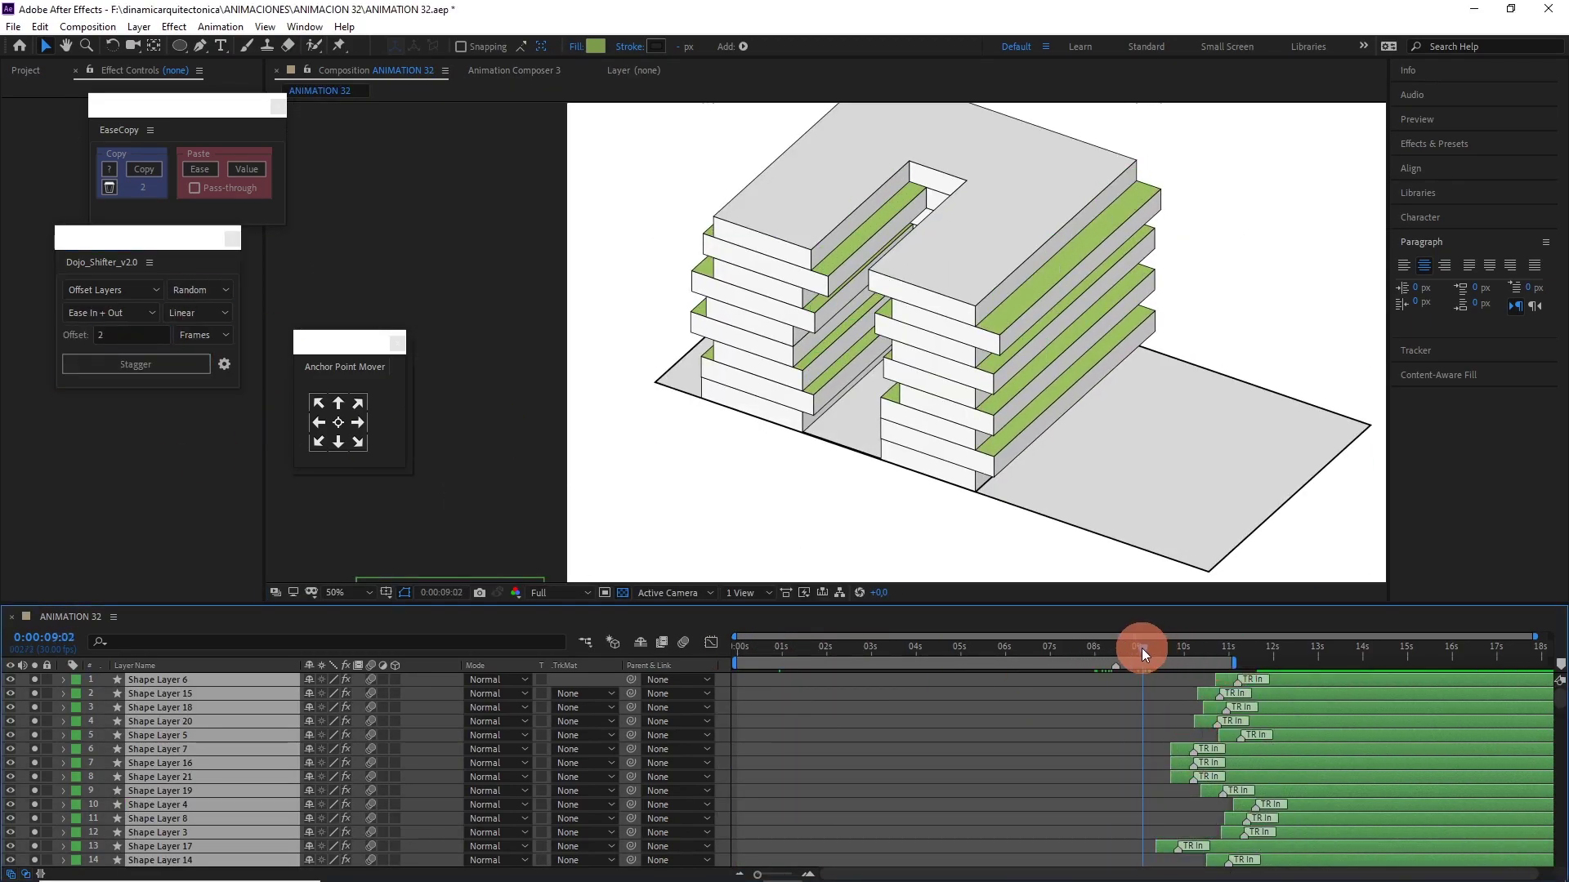
pyautogui.click(1170, 650)
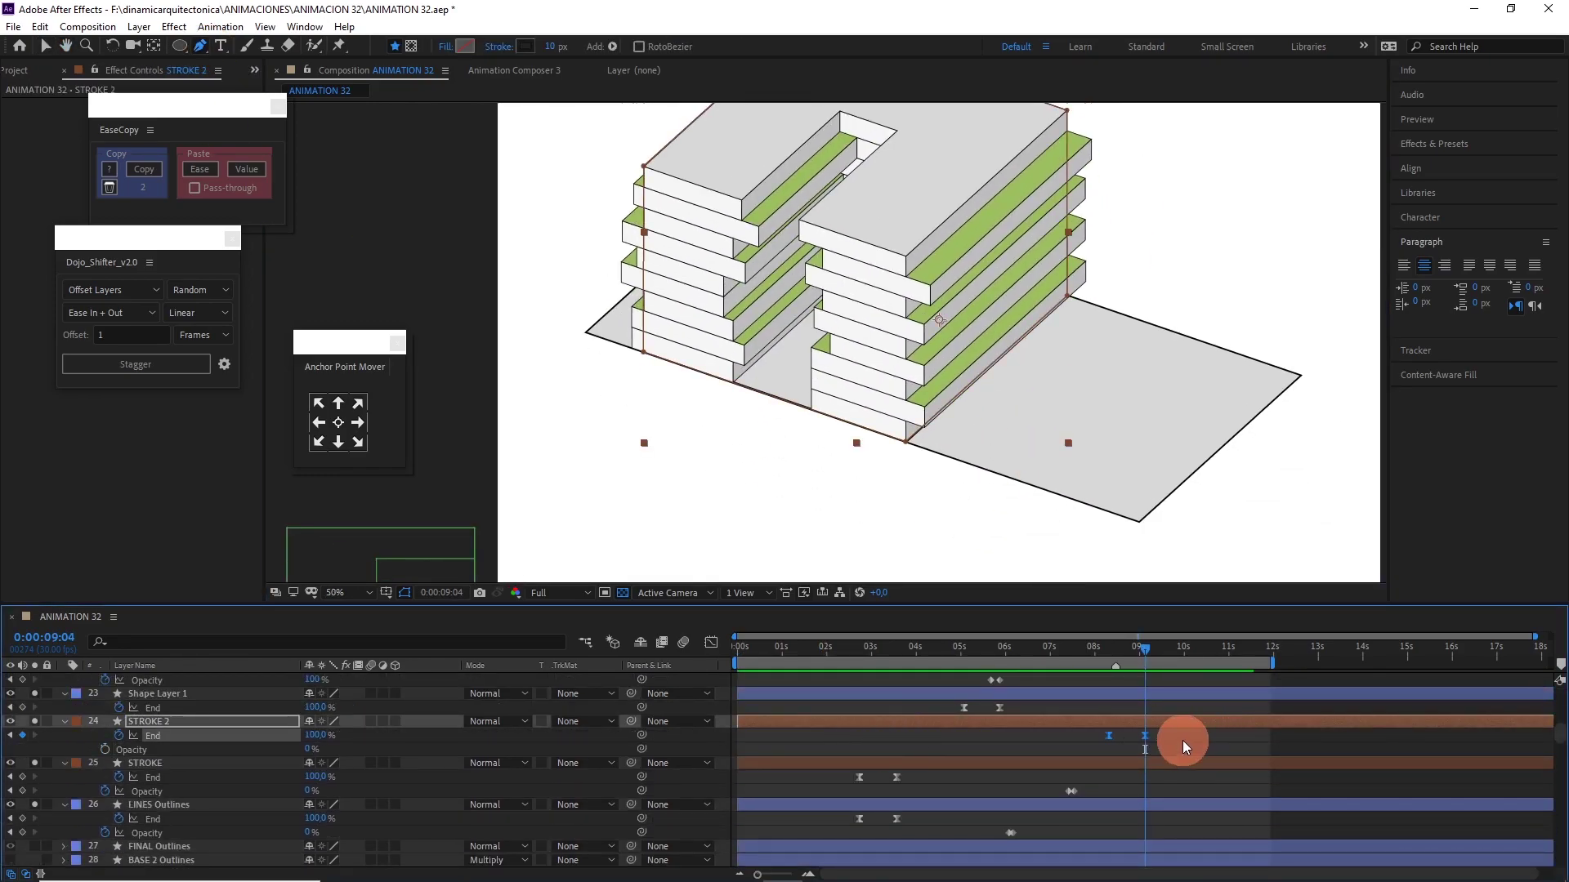
# Set the STROKE 2 stroke width to 8 px and inspect the outline close up.
pyautogui.scroll(6, 896, 343)
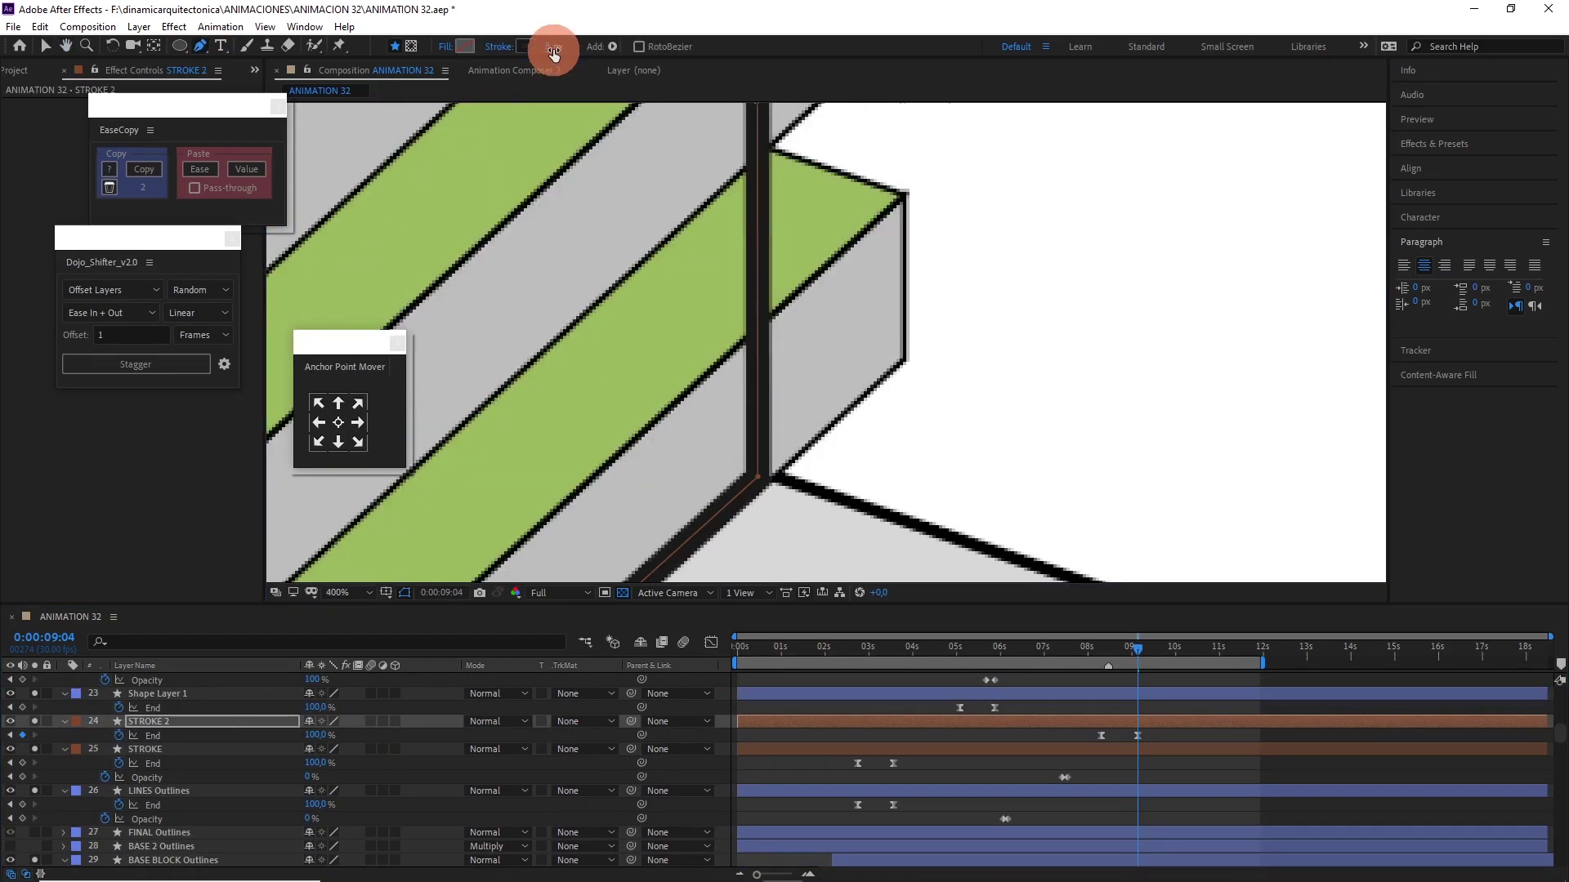
pyautogui.moveTo(550, 47); pyautogui.dragTo(539, 46)
pyautogui.moveTo(896, 342); pyautogui.dragTo(943, 441)
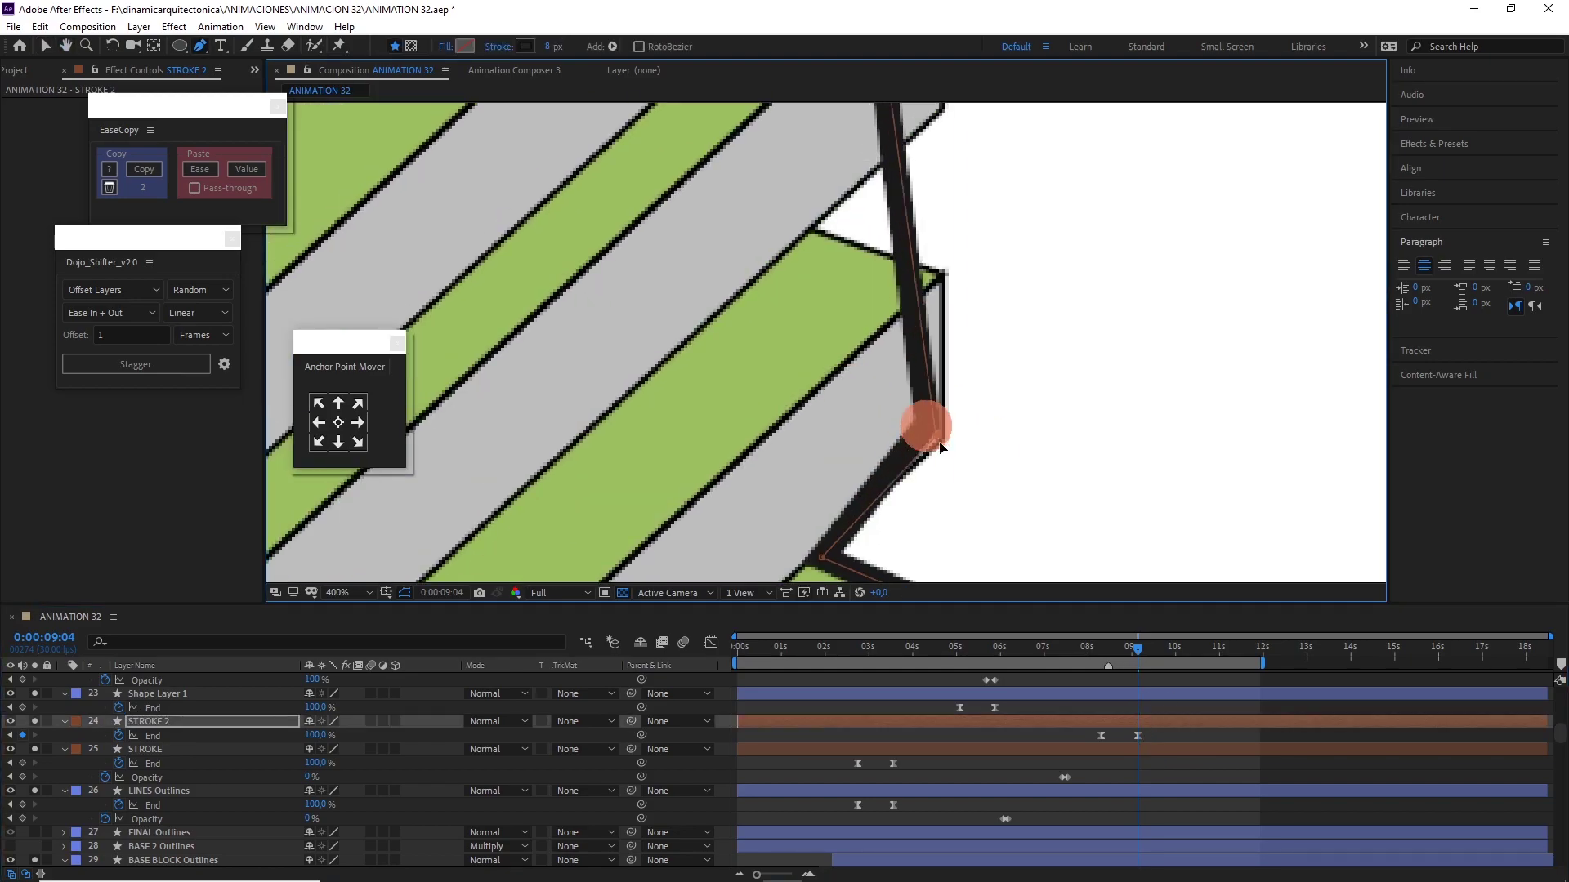
pyautogui.moveTo(953, 364); pyautogui.dragTo(883, 441)
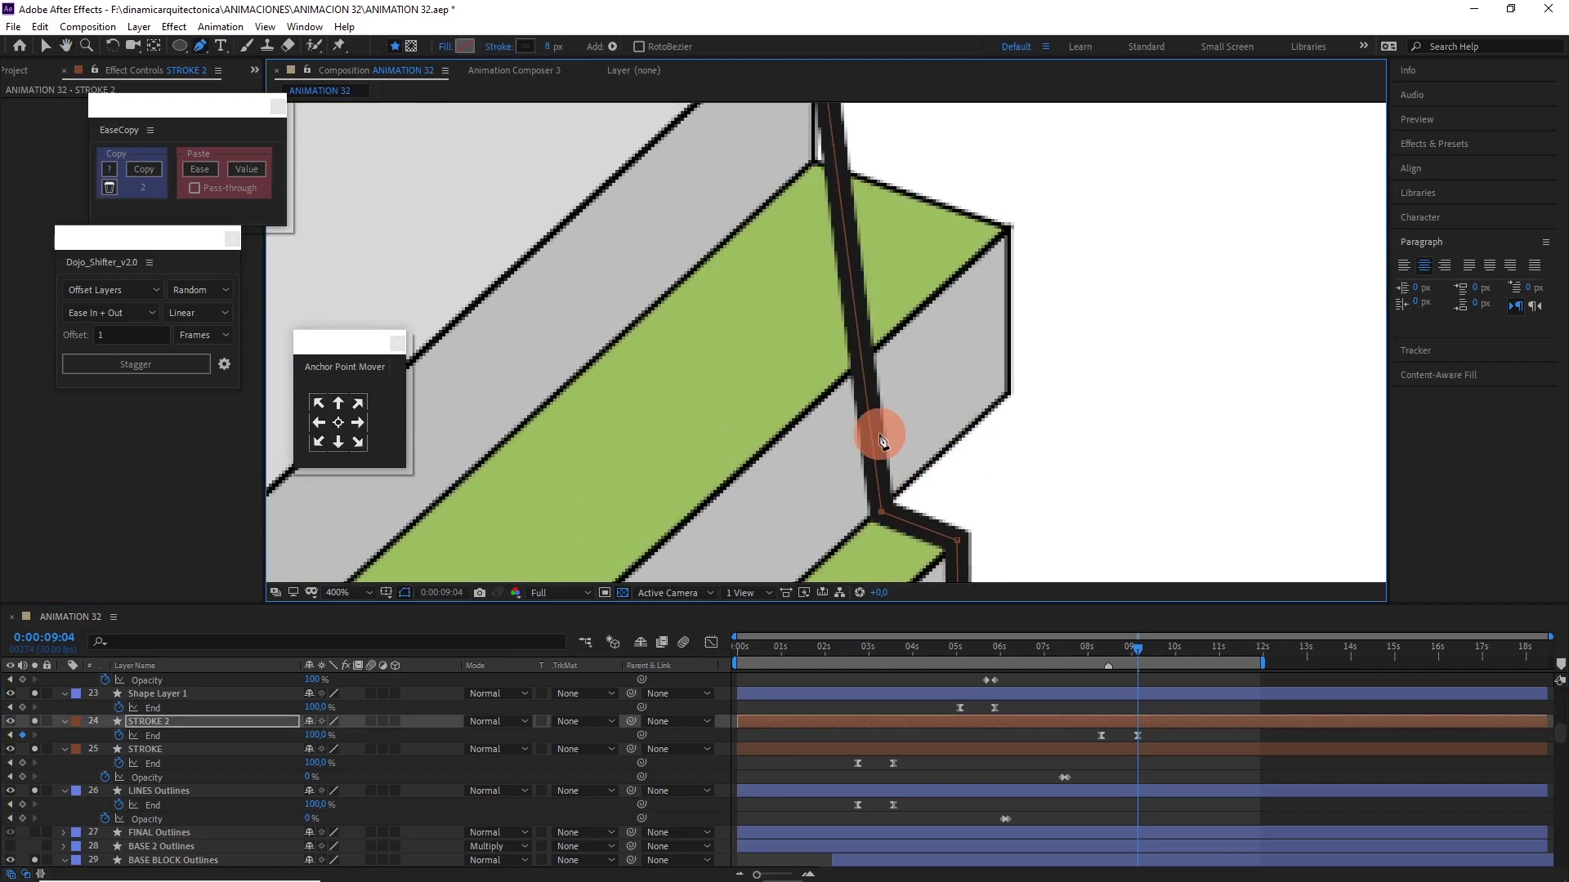
pyautogui.moveTo(970, 326); pyautogui.dragTo(957, 418)
pyautogui.scroll(3, 882, 365)
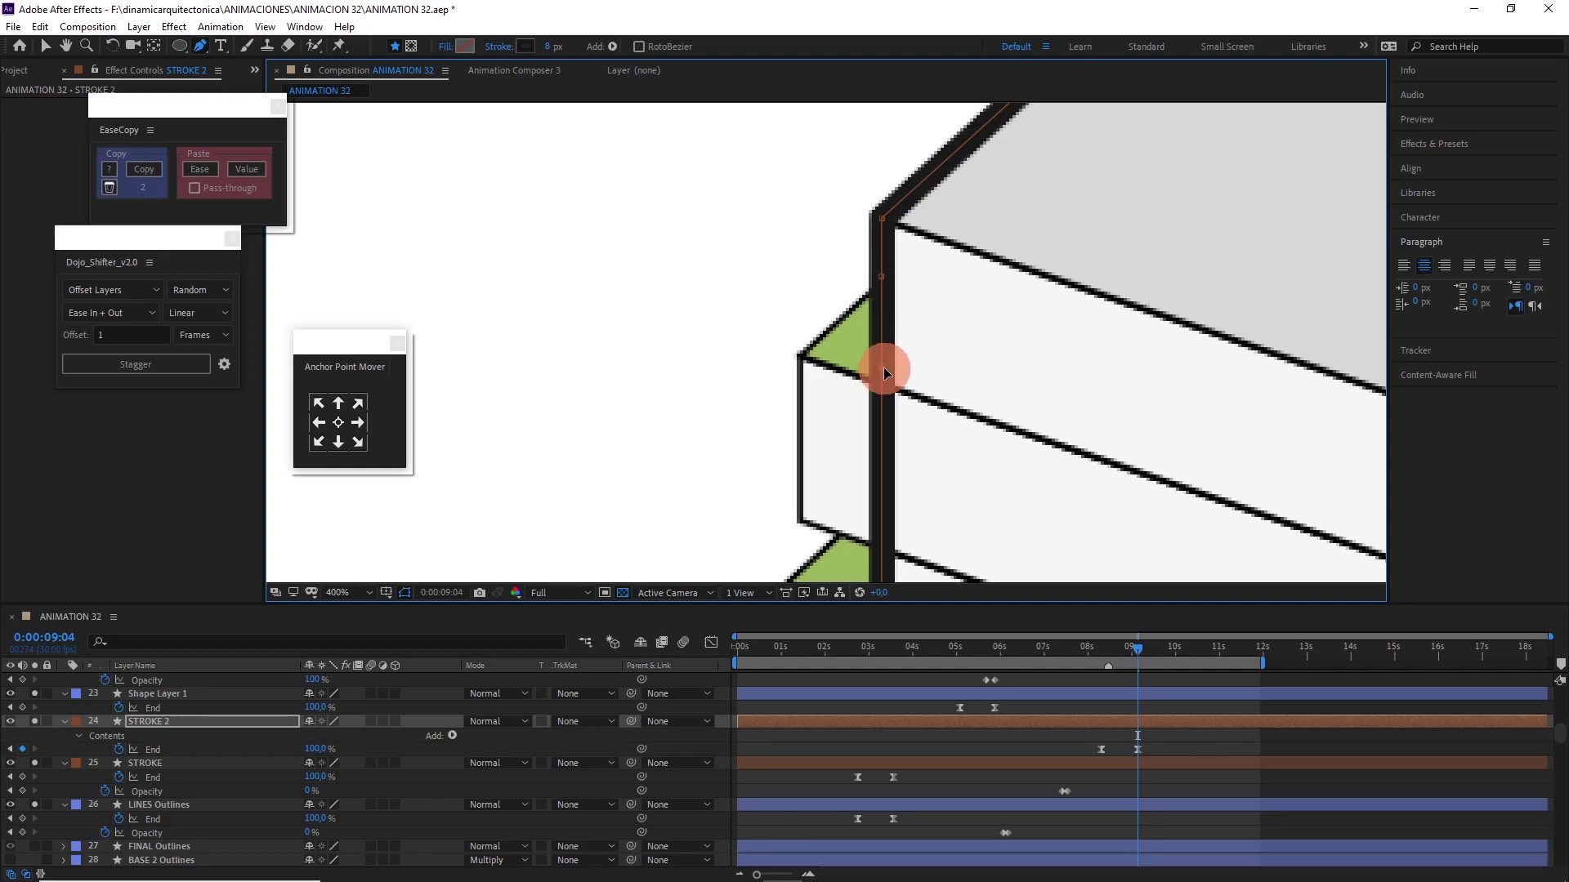
pyautogui.scroll(1, 844, 351)
pyautogui.moveTo(882, 345)
pyautogui.mouseDown()
pyautogui.moveTo(918, 375)
pyautogui.moveTo(1087, 329)
pyautogui.moveTo(978, 309)
pyautogui.moveTo(850, 427)
pyautogui.moveTo(1040, 477)
pyautogui.moveTo(886, 543)
pyautogui.moveTo(928, 455)
pyautogui.moveTo(718, 480)
pyautogui.moveTo(981, 481)
pyautogui.mouseUp()
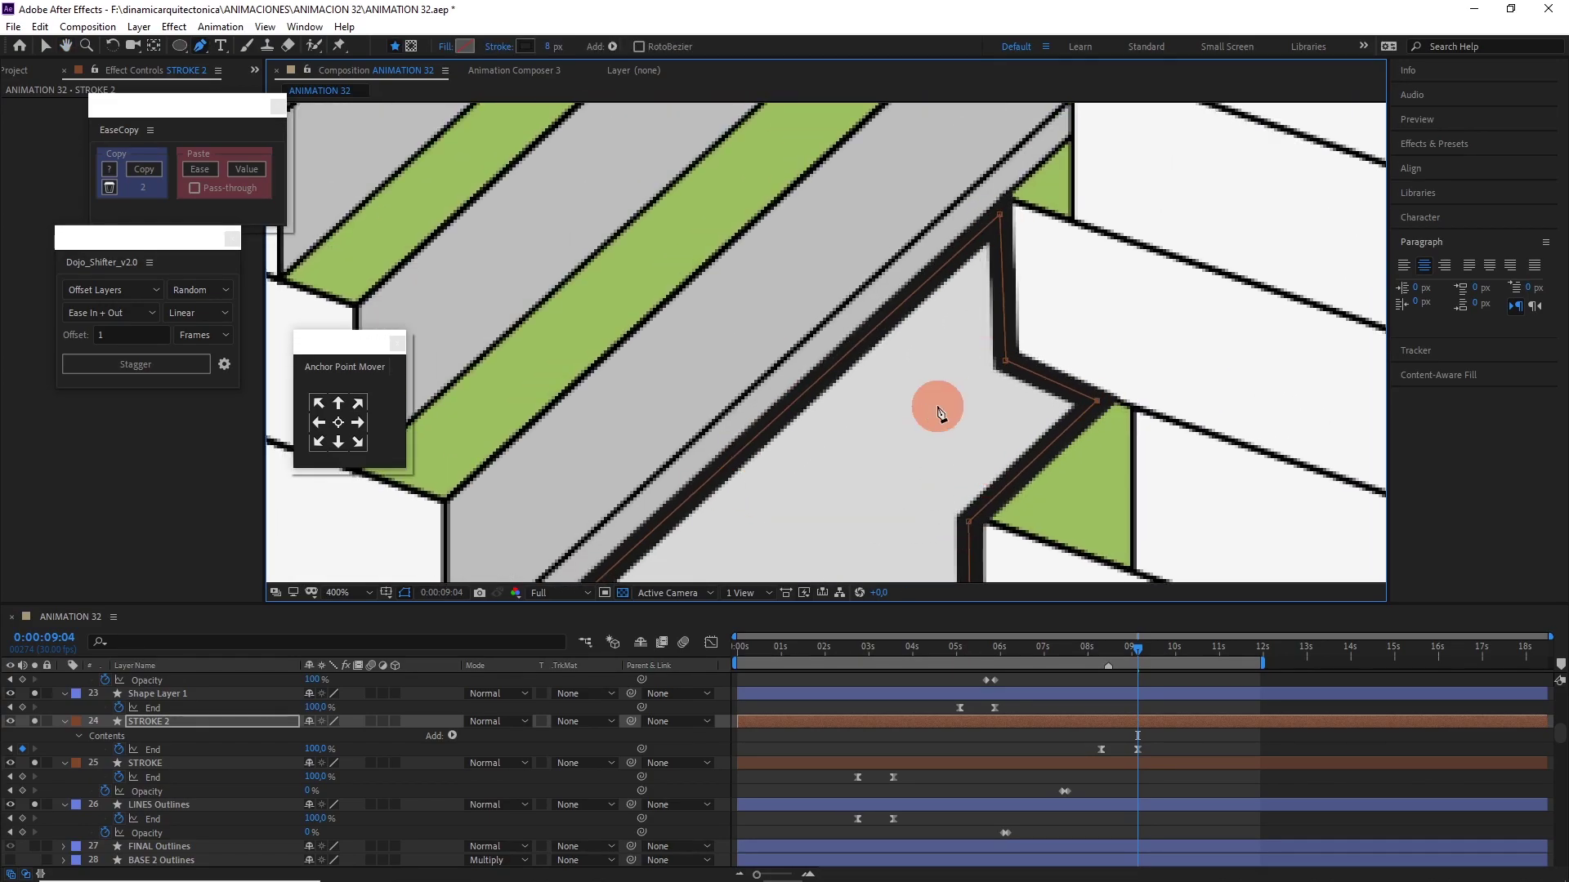
# Scrub back and preview the outline tracing animation.
pyautogui.scroll(-8, 932, 406)
pyautogui.moveTo(1136, 647); pyautogui.dragTo(1054, 659)
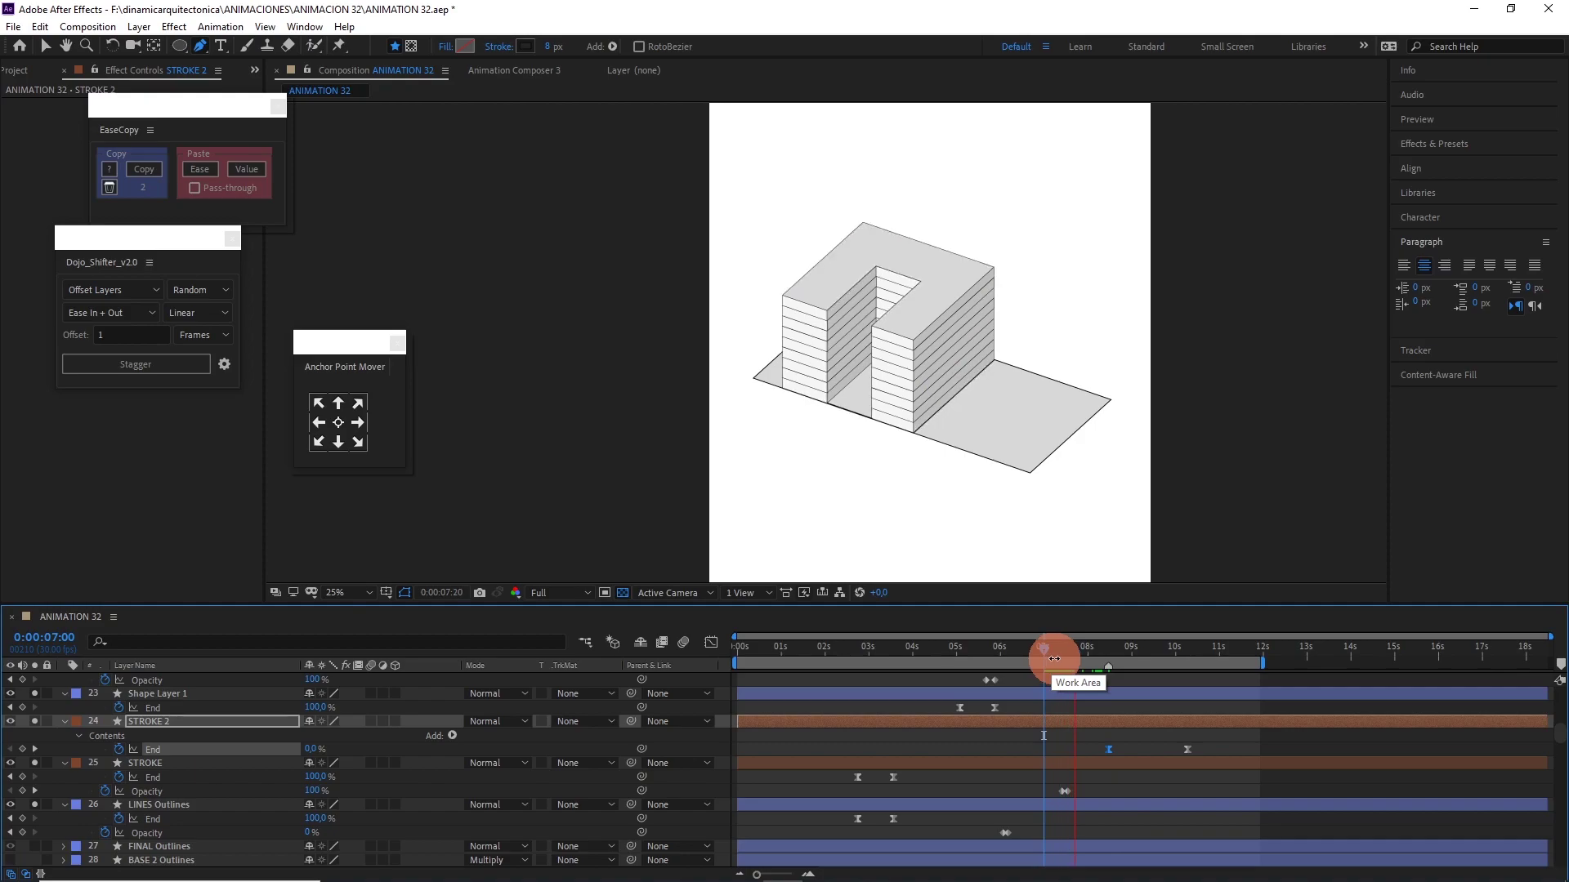
pyautogui.press('space')
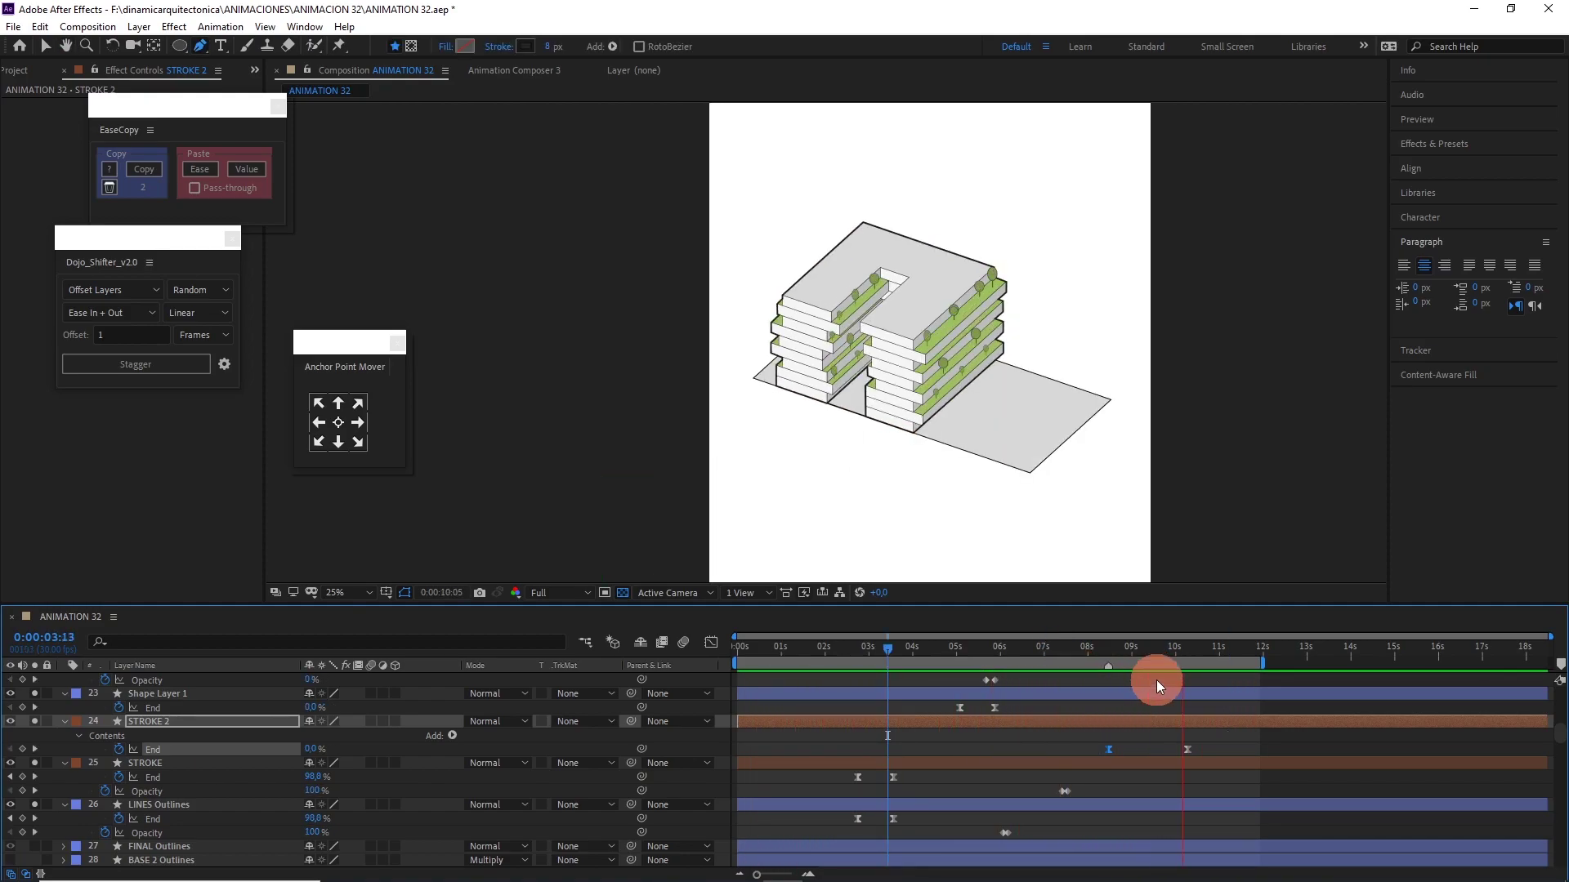
pyautogui.press('space')
pyautogui.moveTo(594, 876)
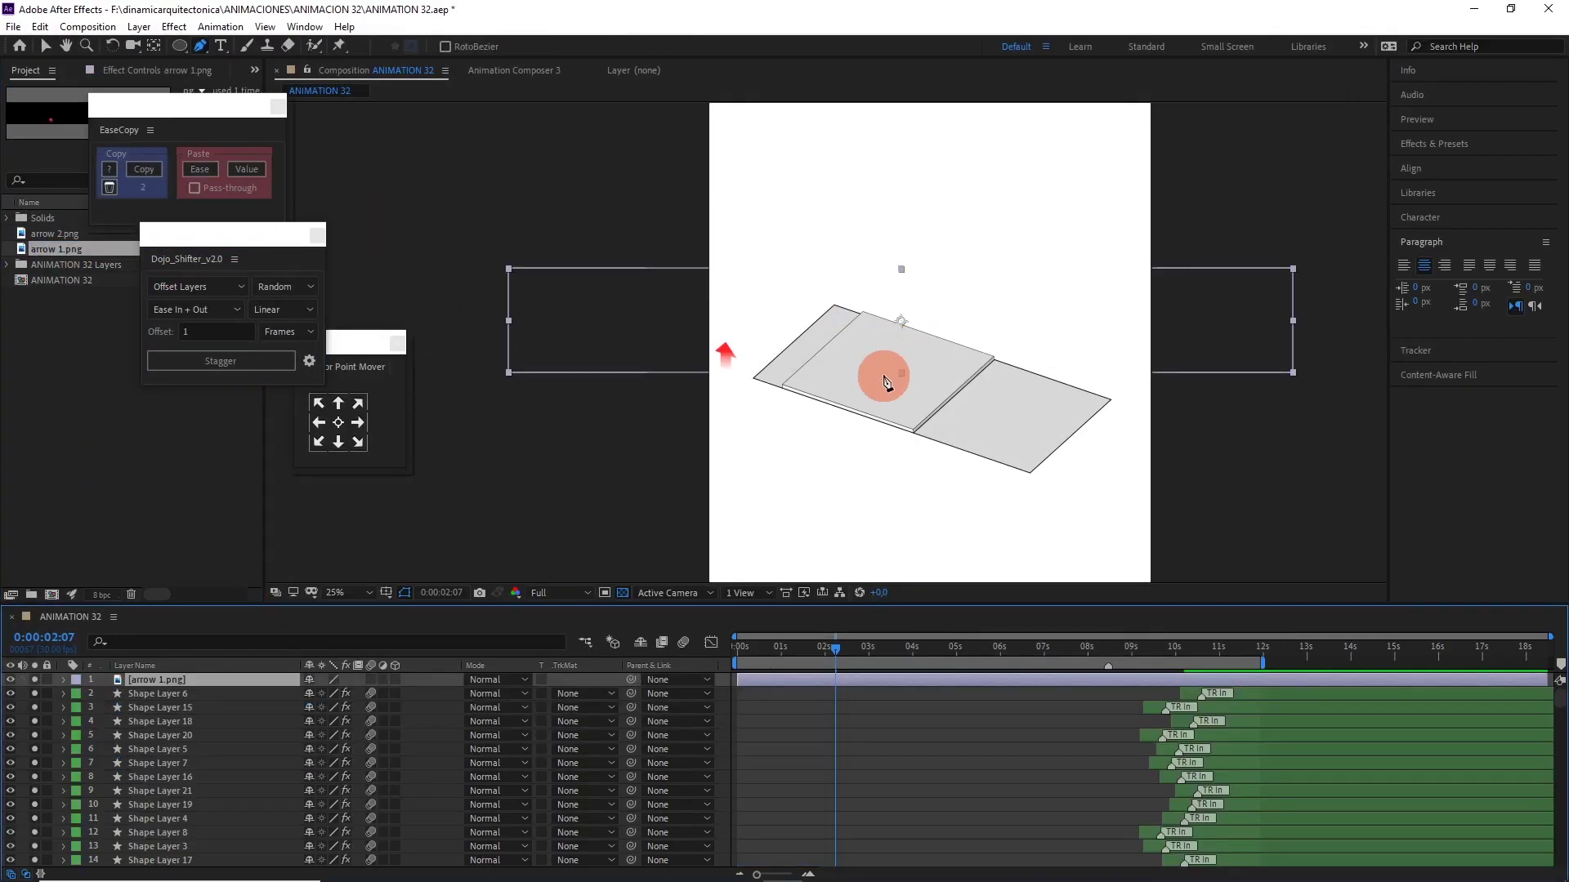
# Draw a mask around the red arrow on arrow 1.png and go back to 1:23.
pyautogui.click(179, 46)
pyautogui.scroll(1, 899, 335)
pyautogui.moveTo(870, 319); pyautogui.dragTo(912, 365)
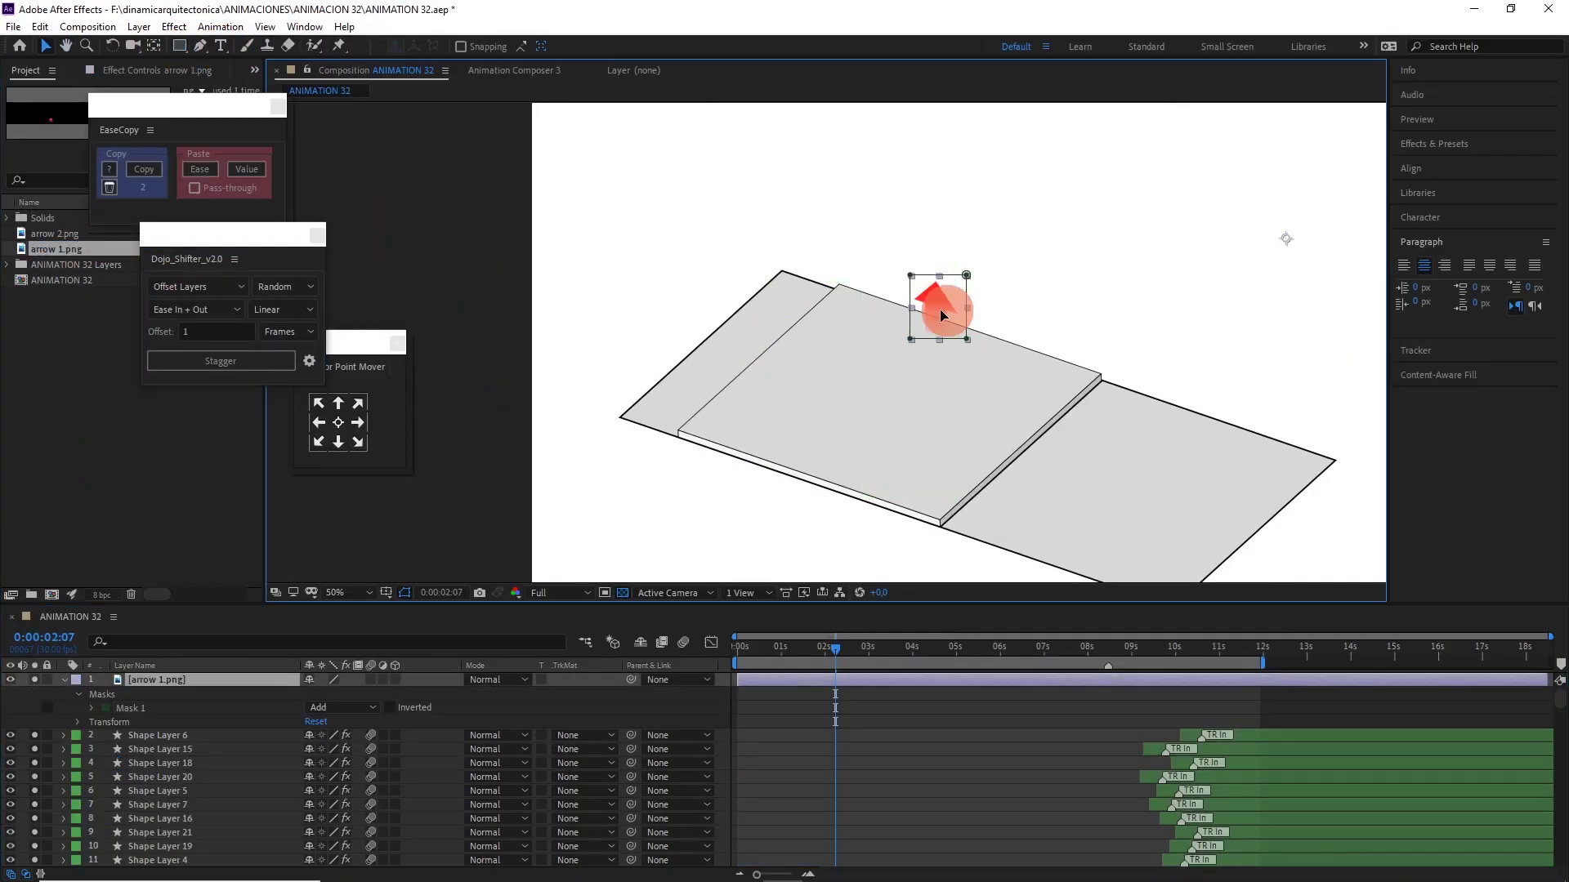
pyautogui.moveTo(822, 650); pyautogui.dragTo(814, 647)
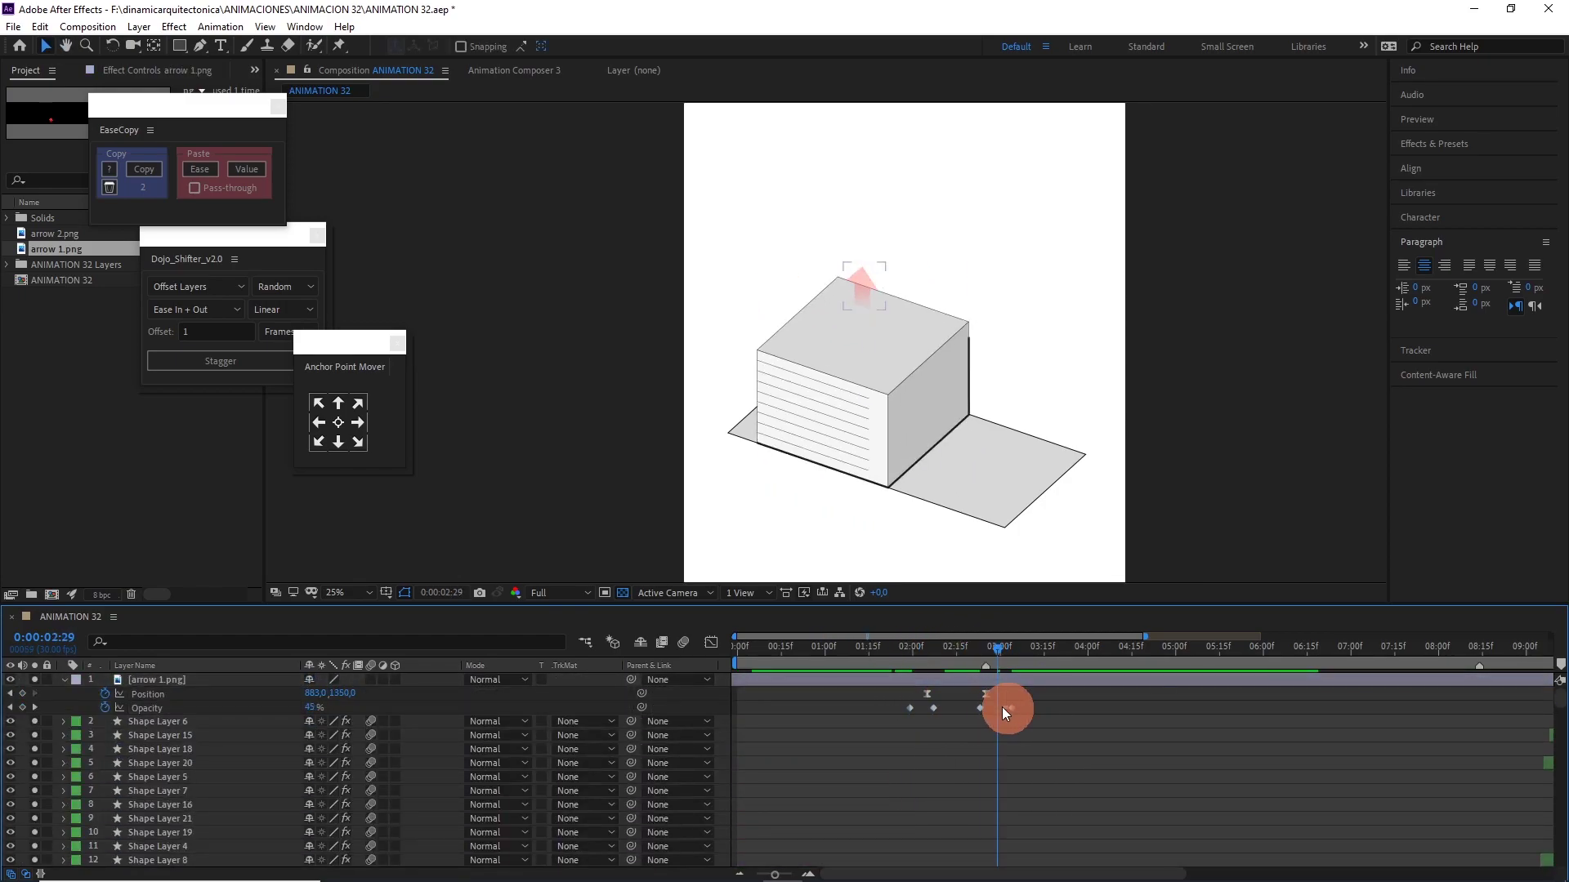
# At 3:14, scale arrow 2.png up to 132.5%.
pyautogui.moveTo(929, 667); pyautogui.dragTo(1042, 651)
pyautogui.click(1111, 714)
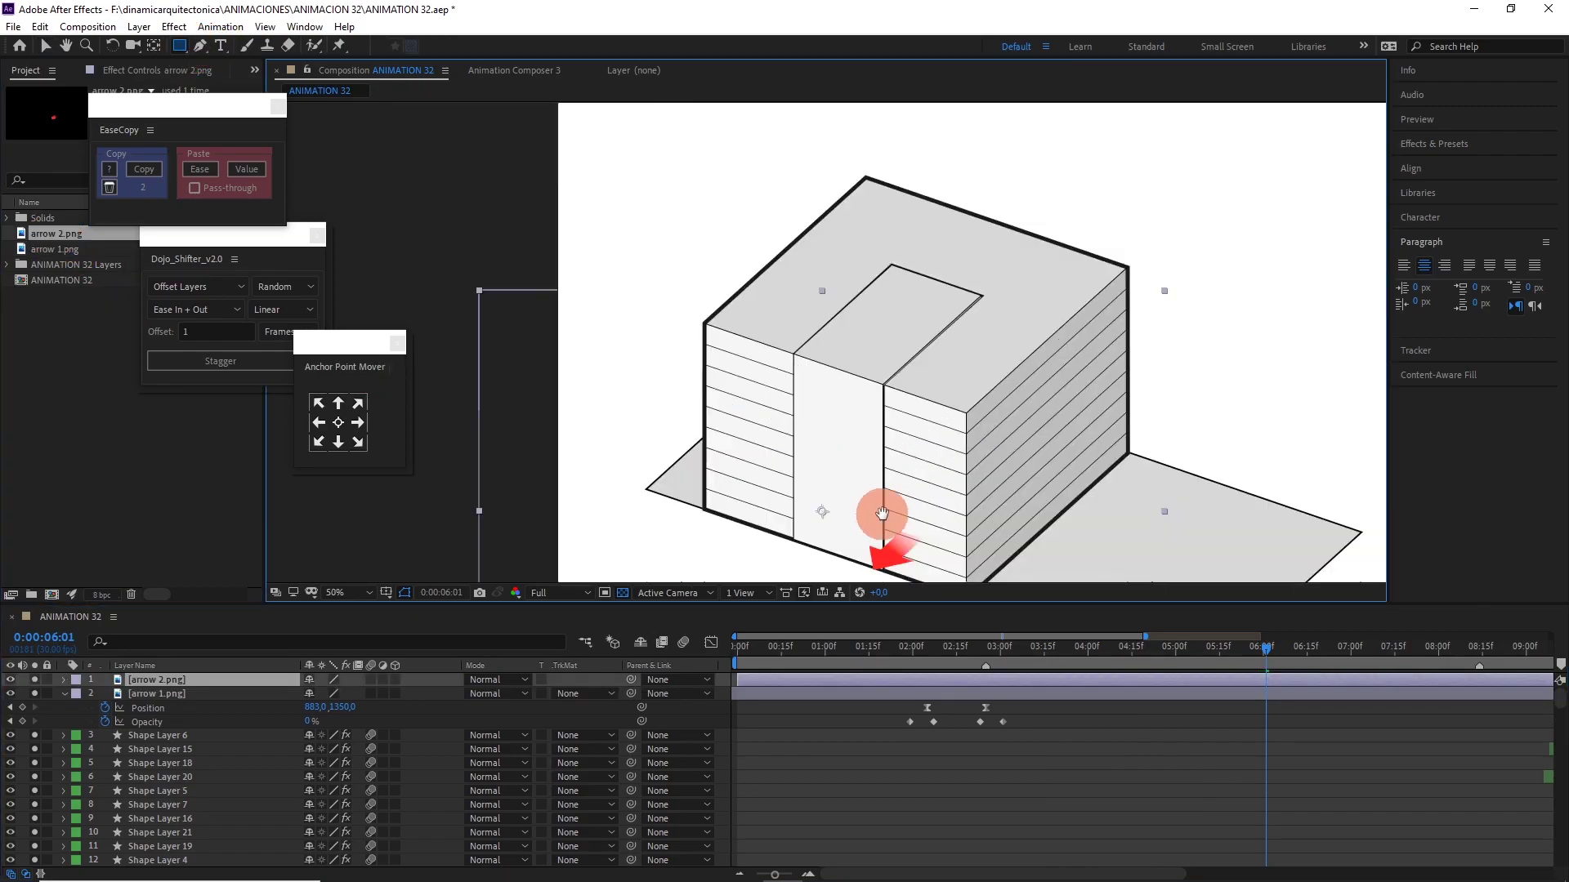
pyautogui.moveTo(932, 362); pyautogui.dragTo(896, 383)
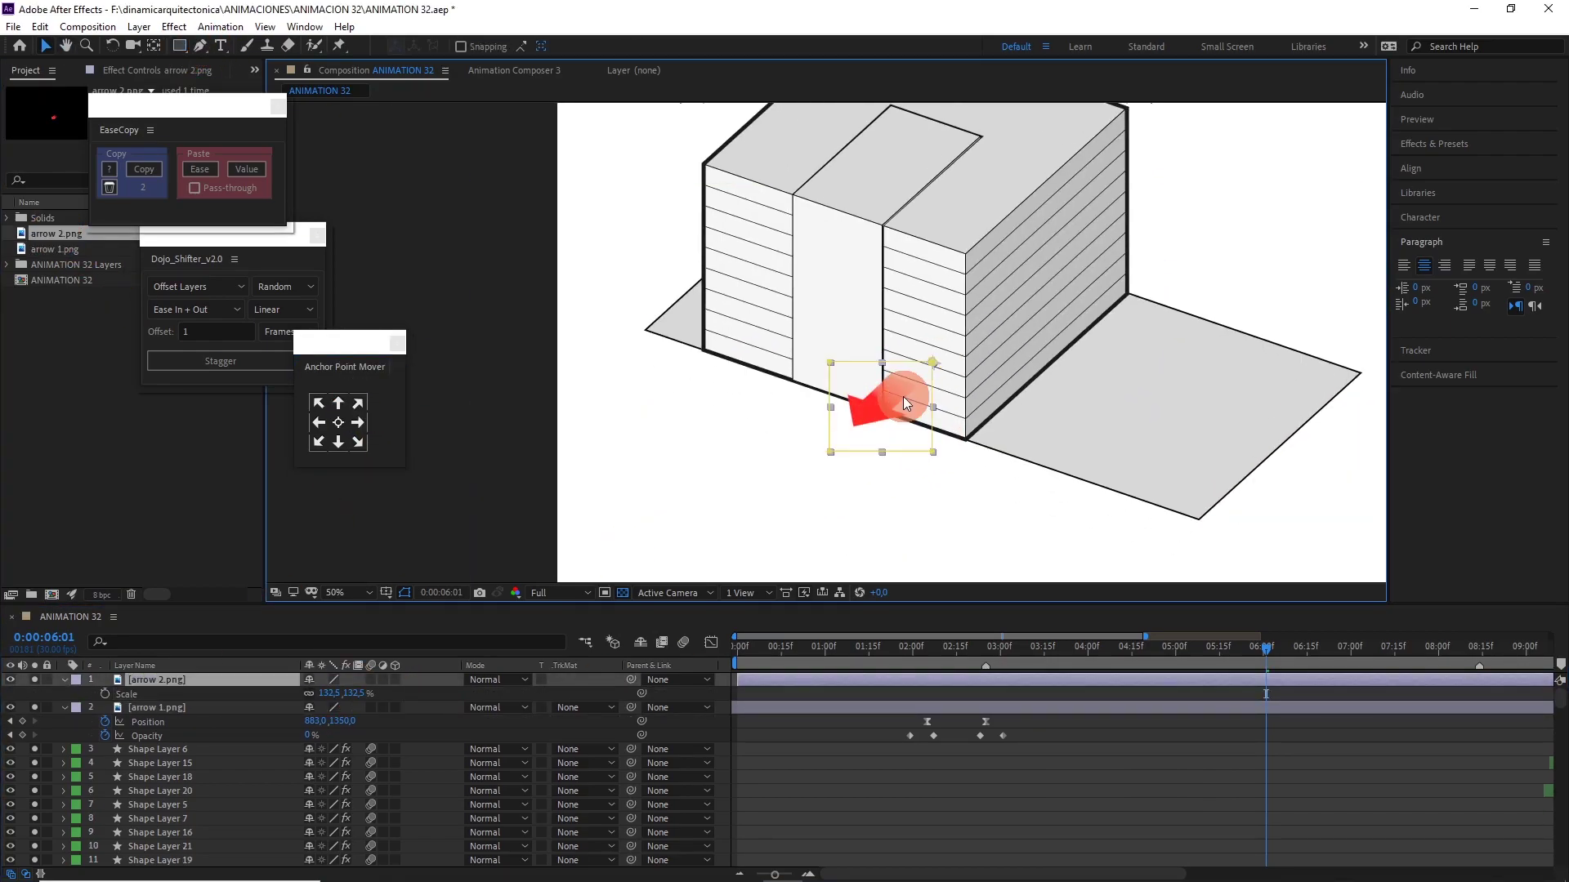
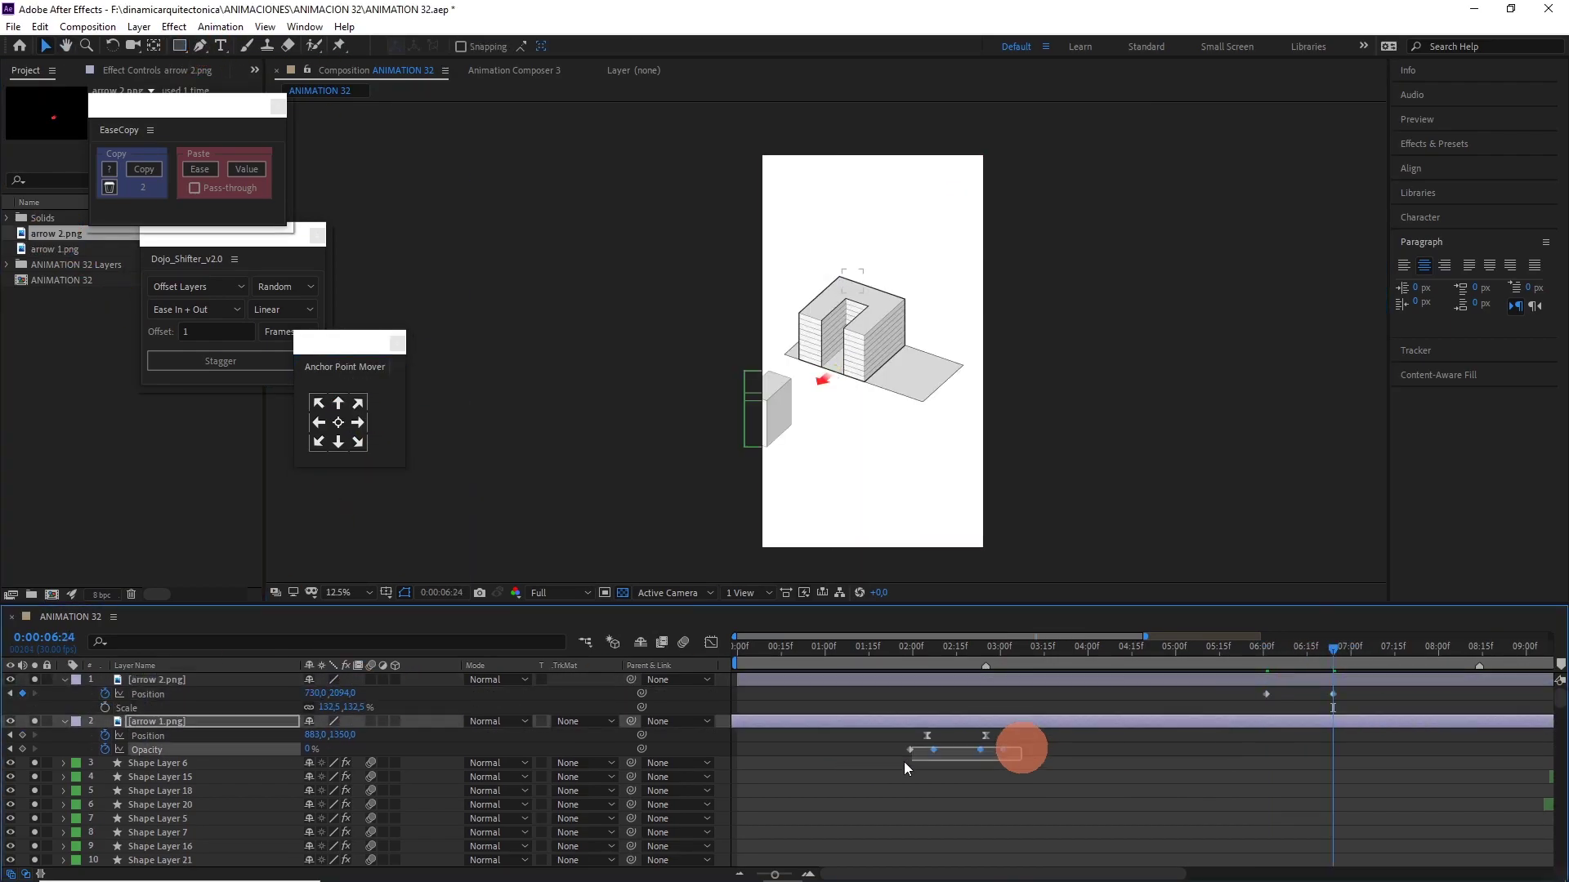
# Paste the copied ease onto the arrow 2.png keyframes near 7:16, then return to the timeline start.
pyautogui.click(1267, 651)
pyautogui.click(1397, 651)
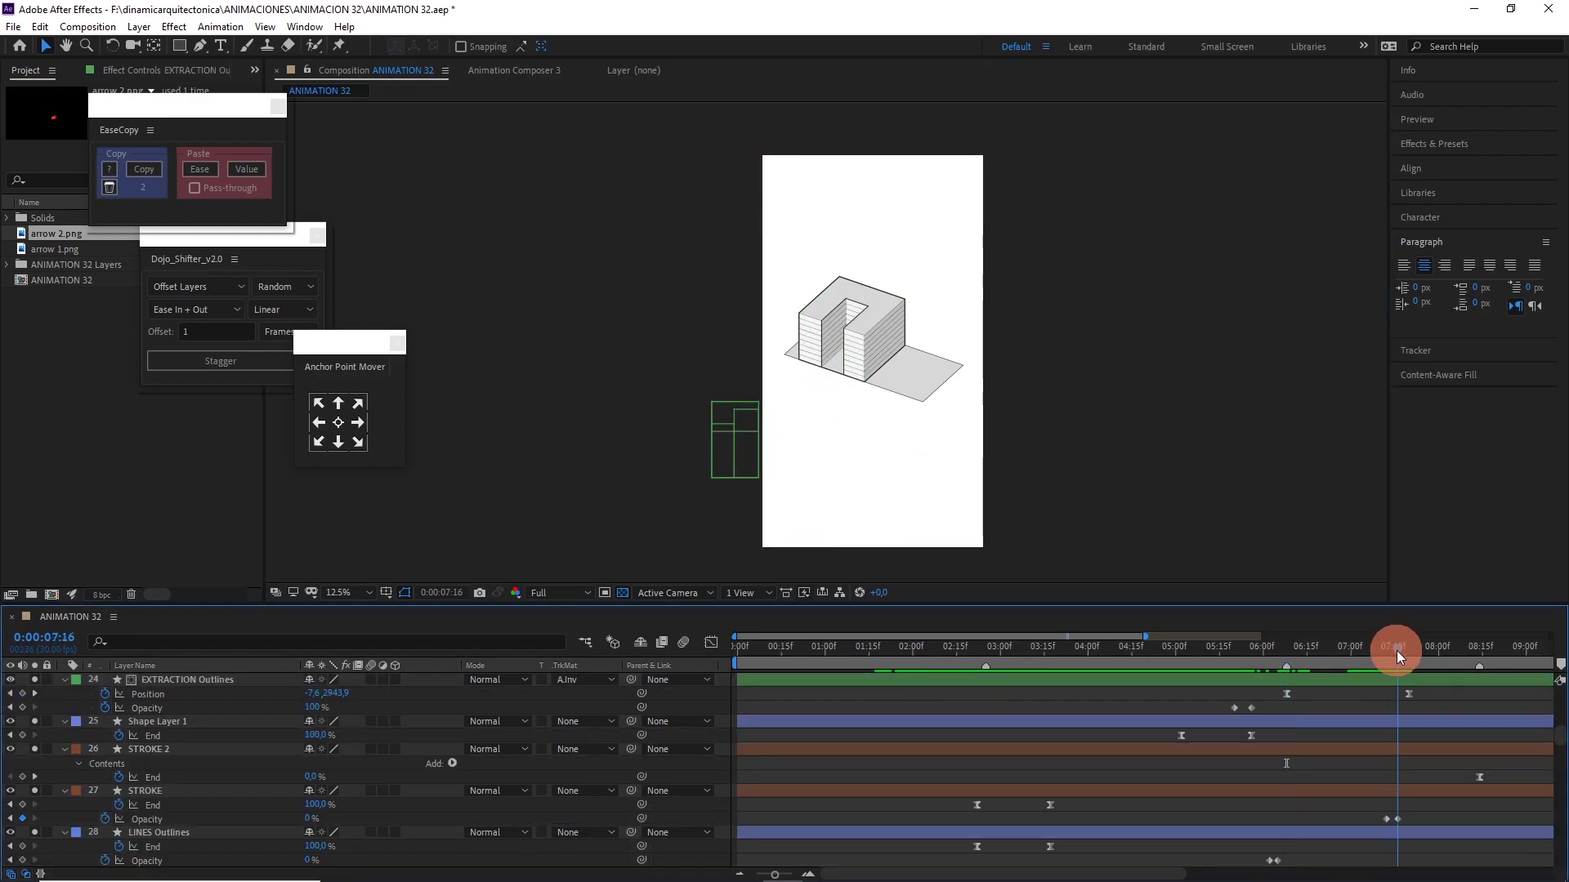
pyautogui.scroll(5, 1410, 728)
pyautogui.click(1268, 698)
pyautogui.scroll(1, 869, 333)
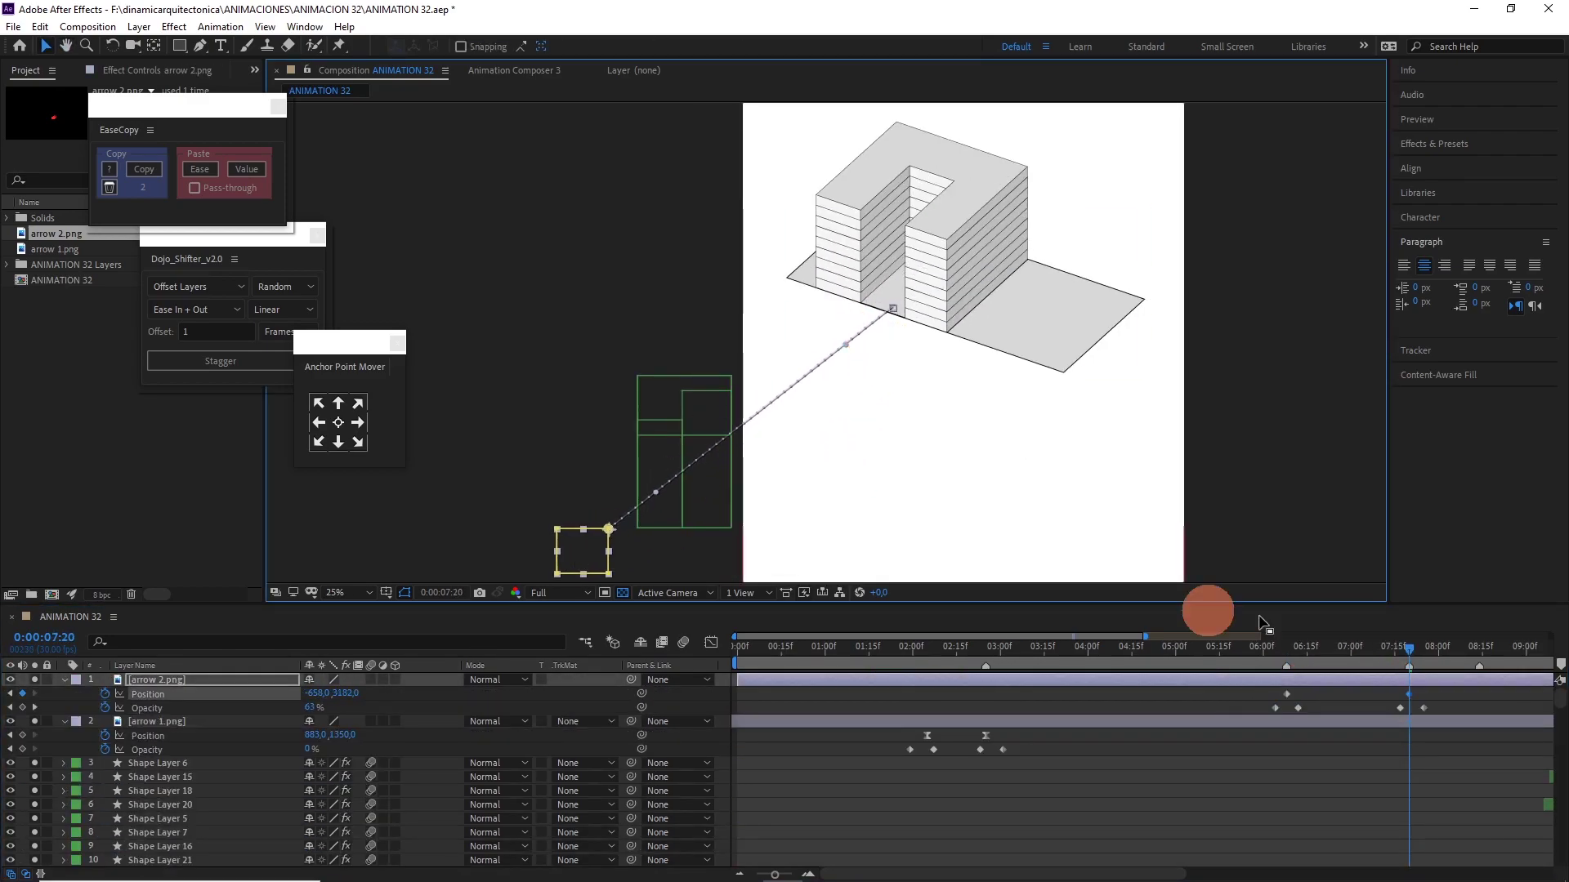
pyautogui.click(199, 169)
pyautogui.scroll(-1, 978, 456)
pyautogui.click(1304, 701)
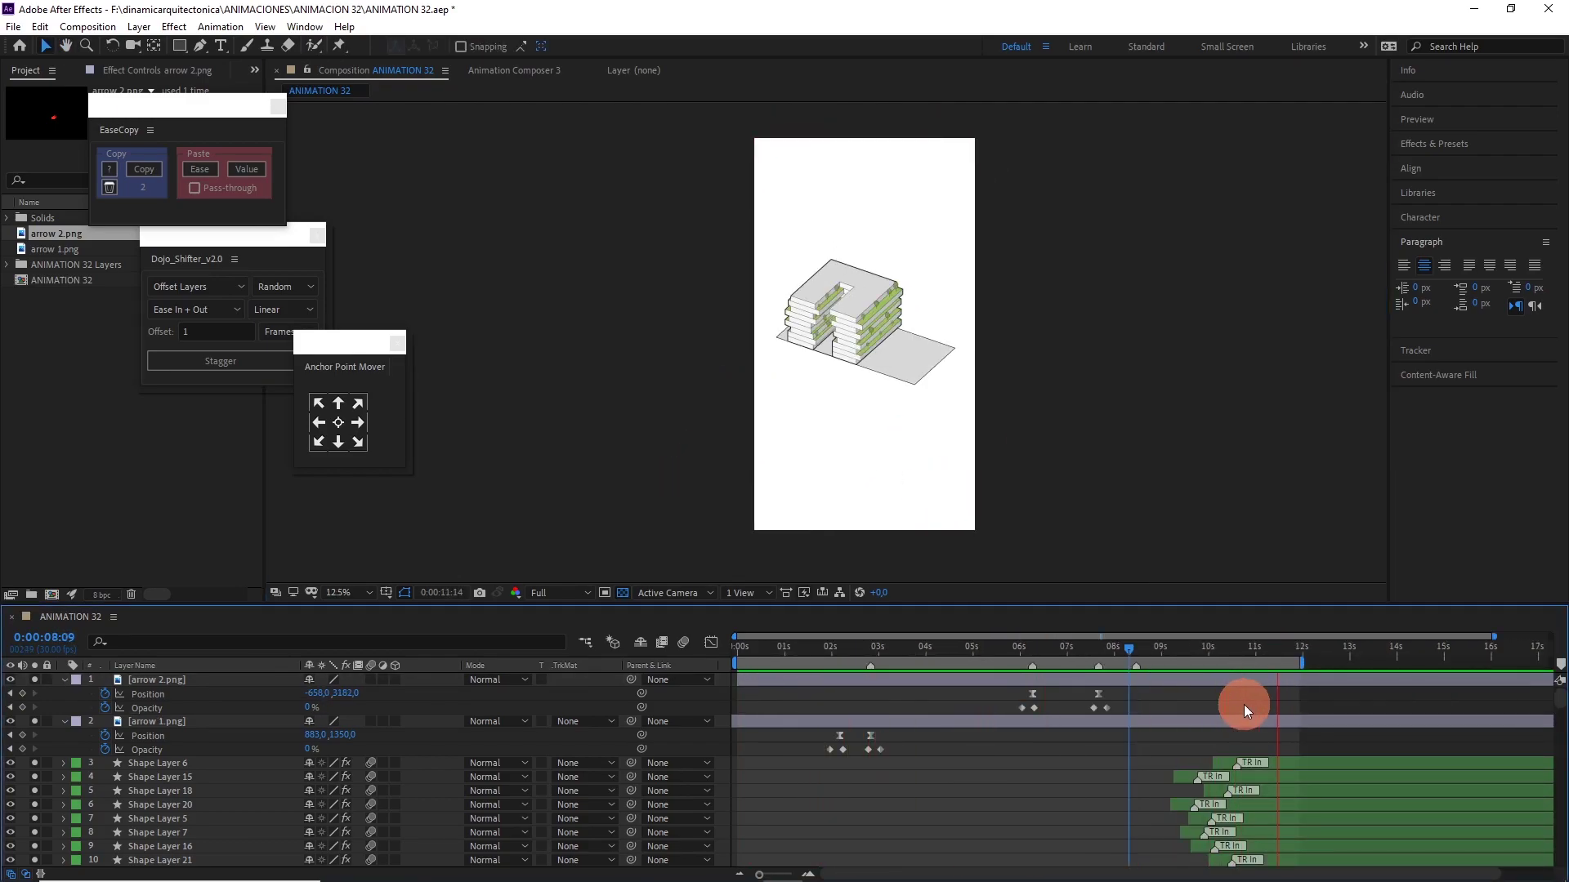
pyautogui.moveTo(778, 645); pyautogui.dragTo(738, 644)
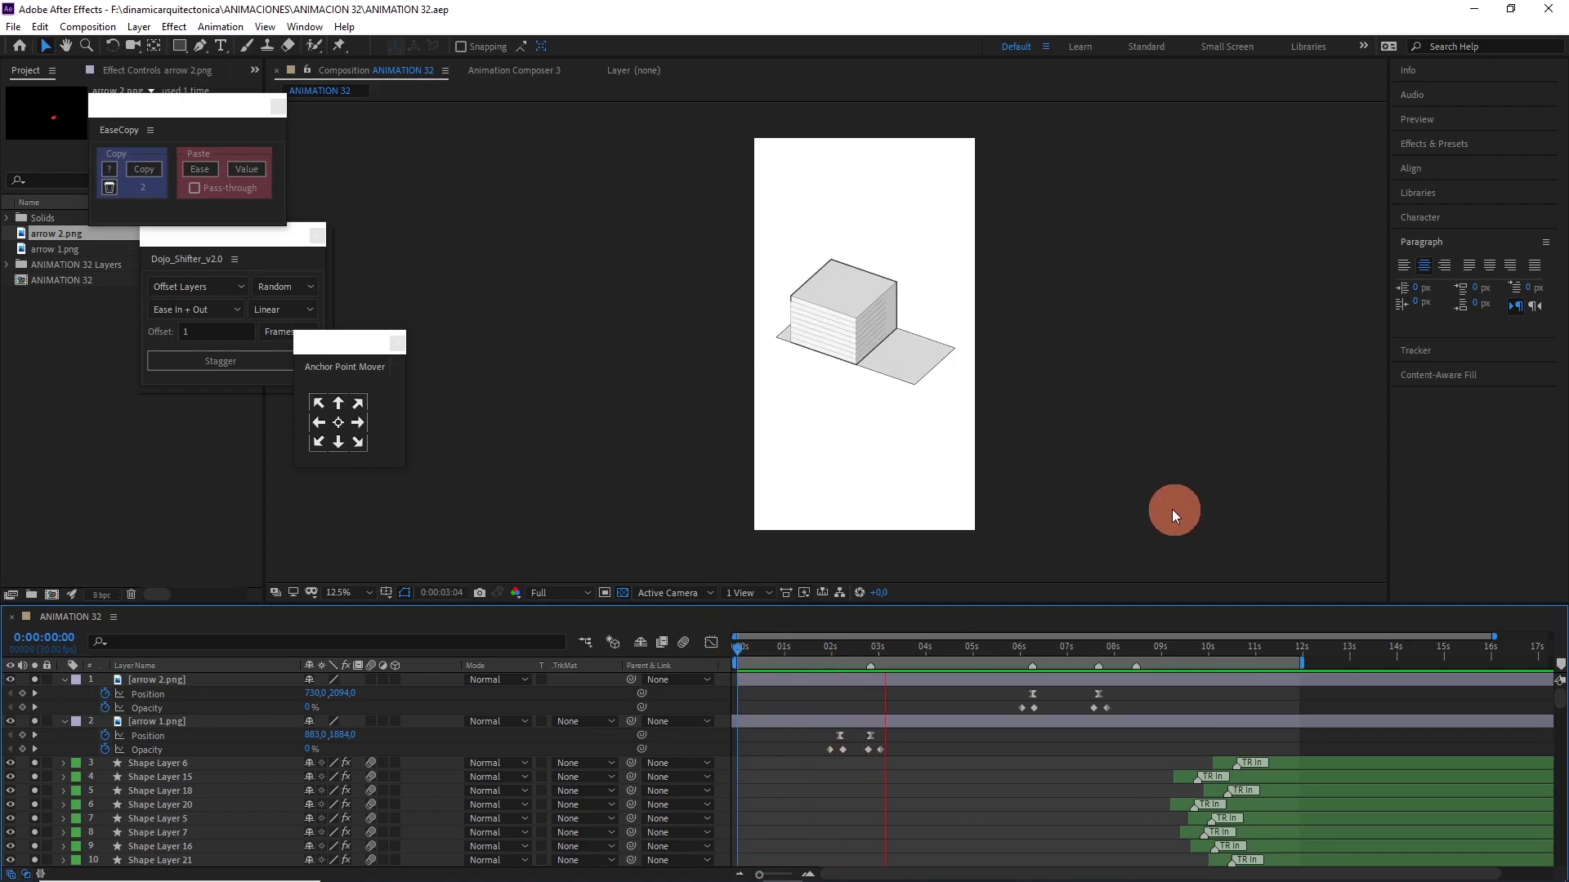
# Create a new composition named Comp 1.
pyautogui.hotkey('ctrl', 'n')
pyautogui.click(734, 327)
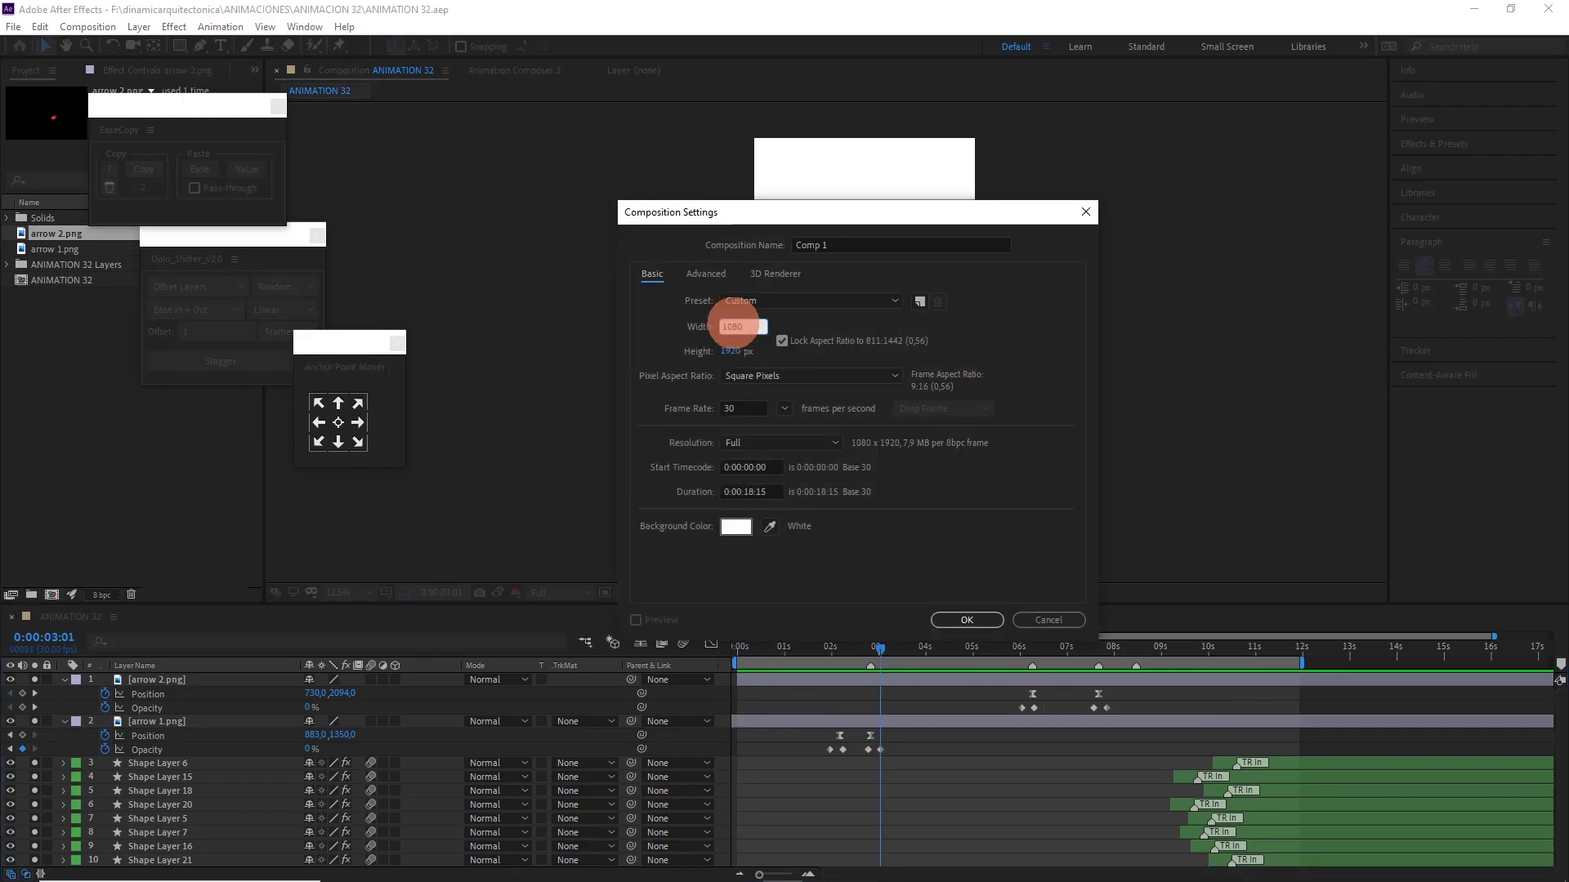
pyautogui.press('Return')
# Nest ANIMATION 32 as a layer in Comp 1 and preview it up to 12:02.
pyautogui.rightClick(740, 680)
pyautogui.moveTo(82, 295)
pyautogui.mouseDown()
pyautogui.moveTo(817, 719)
pyautogui.moveTo(1078, 647)
pyautogui.moveTo(679, 654)
pyautogui.mouseUp()
pyautogui.click(879, 747)
pyautogui.press('space')
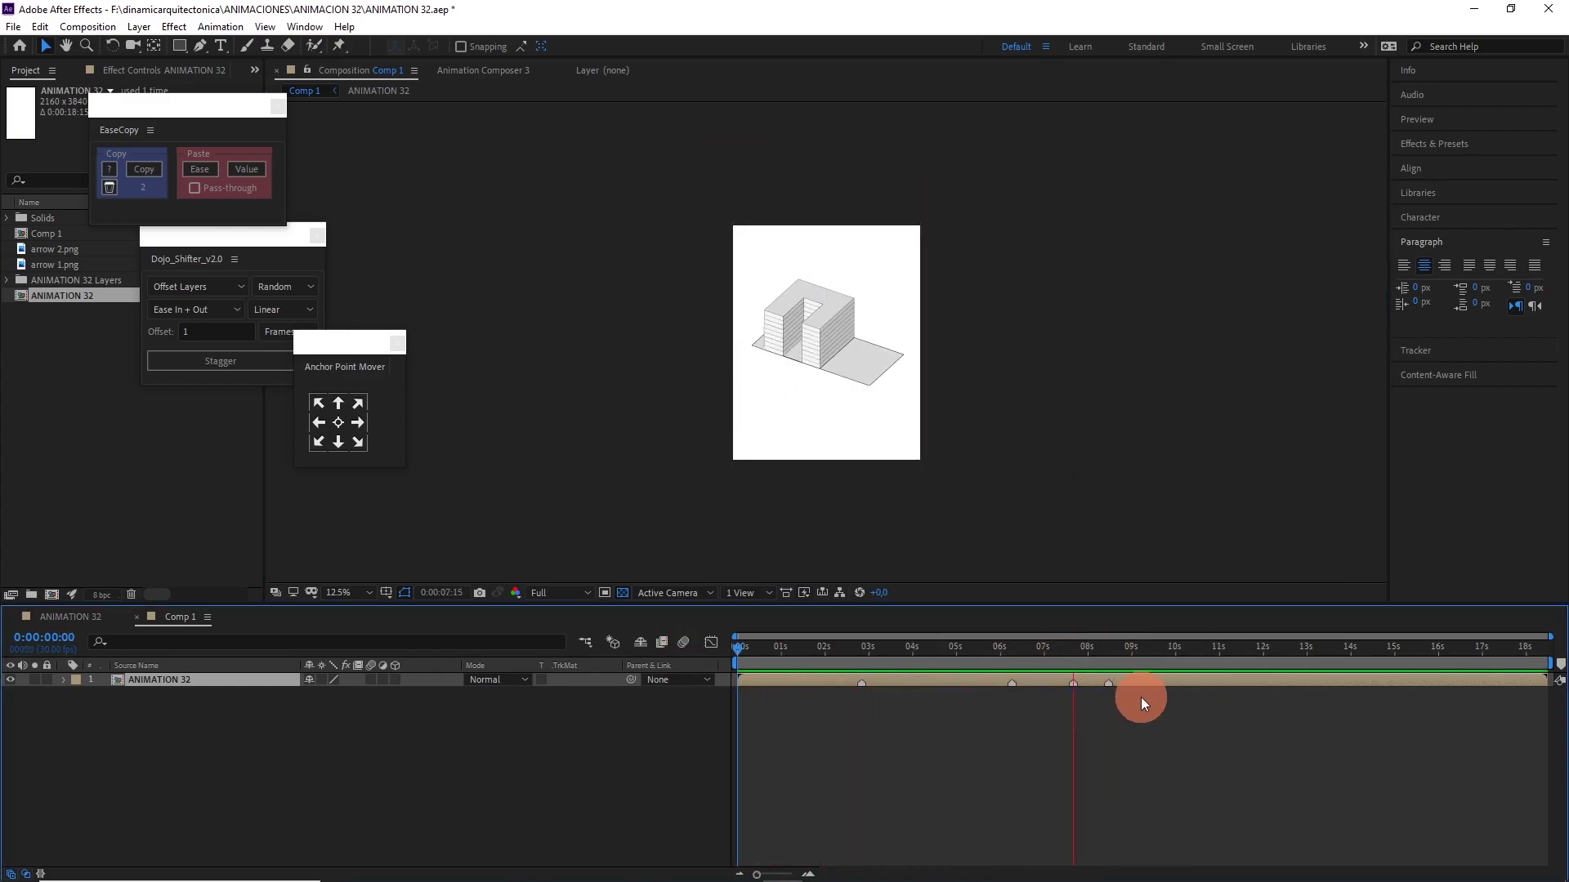
pyautogui.moveTo(1168, 643); pyautogui.dragTo(1269, 644)
# In ANIMATION 32, pre-compose the selected building layers into Pre-comp 1.
pyautogui.doubleClick(1271, 681)
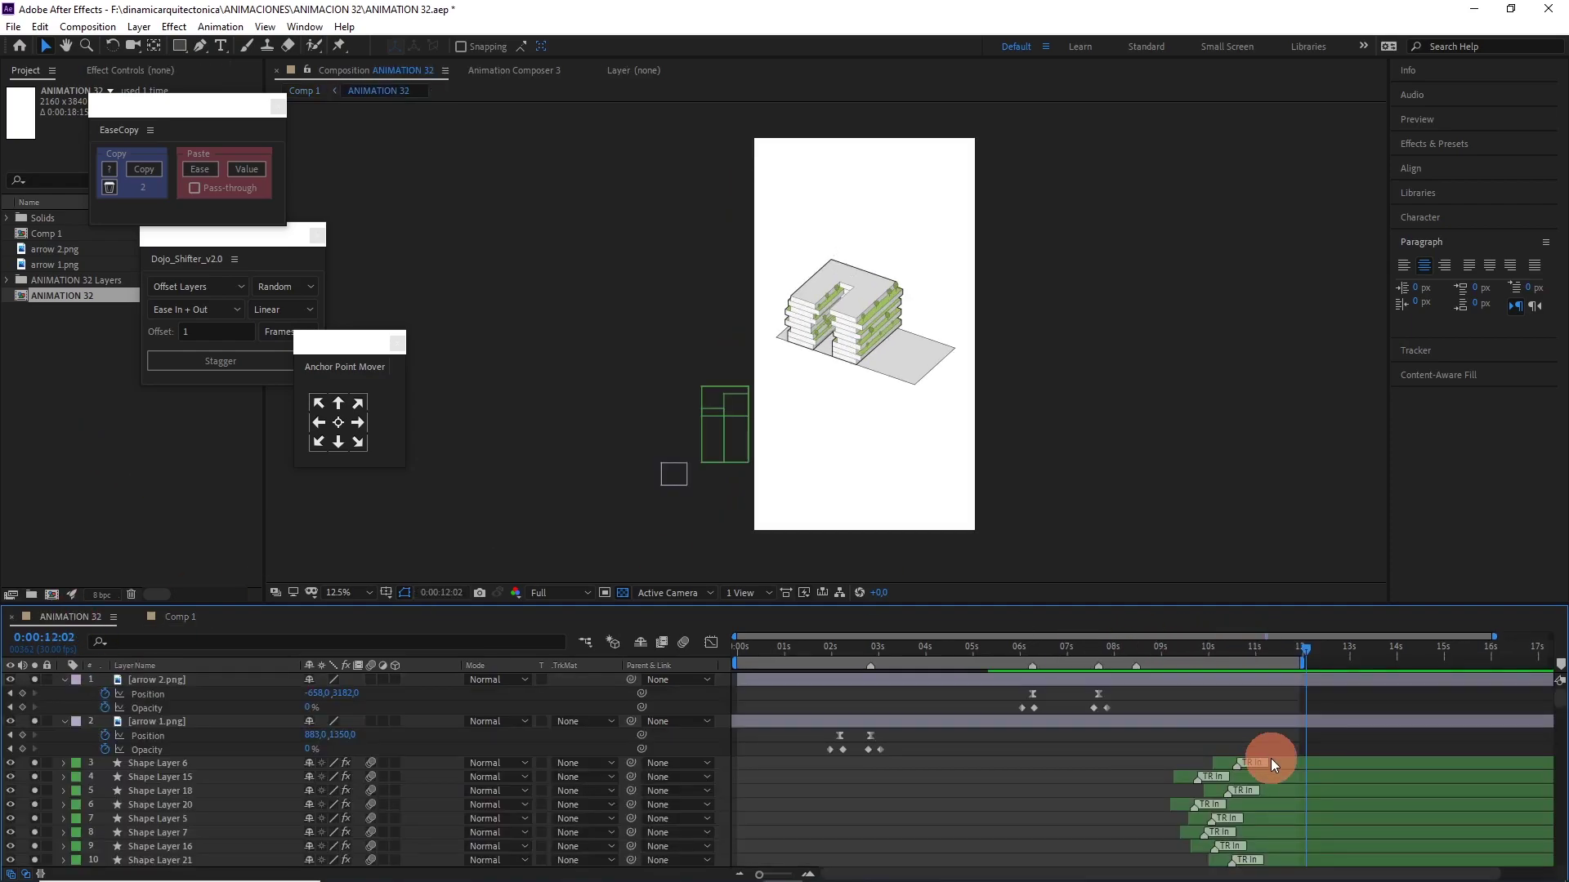
pyautogui.rightClick(1271, 758)
pyautogui.click(1313, 675)
pyautogui.press('Return')
pyautogui.moveTo(1178, 659); pyautogui.dragTo(1252, 658)
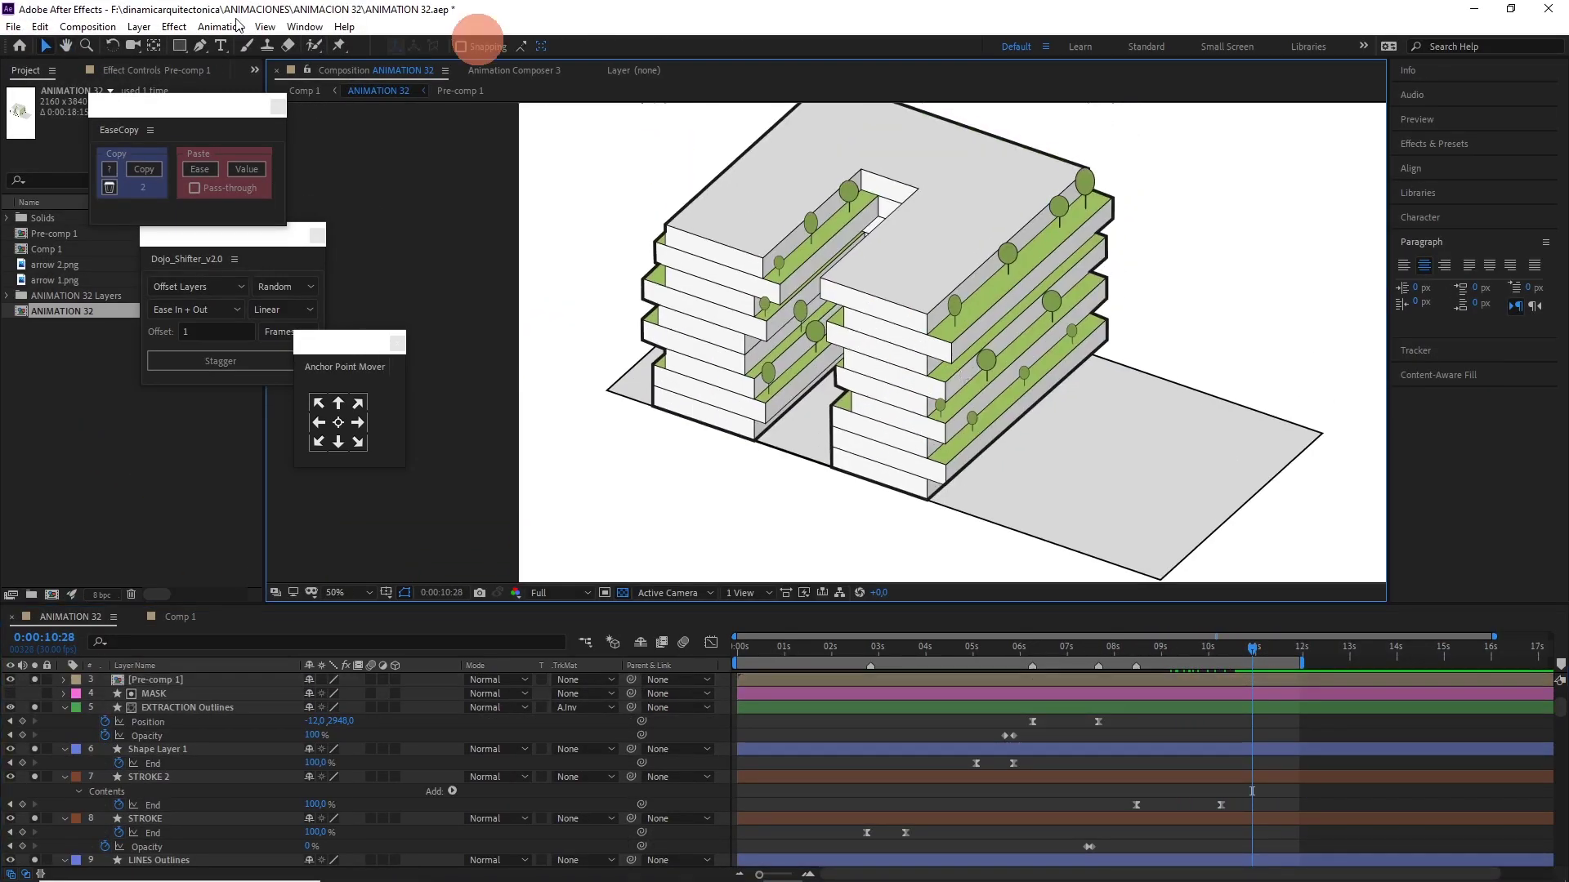
# Draw a magenta Shape Layer 2 along the terraces and move it to third in the stack.
pyautogui.scroll(5, 776, 339)
pyautogui.click(589, 288)
pyautogui.click(762, 275)
pyautogui.click(761, 347)
pyautogui.click(457, 45)
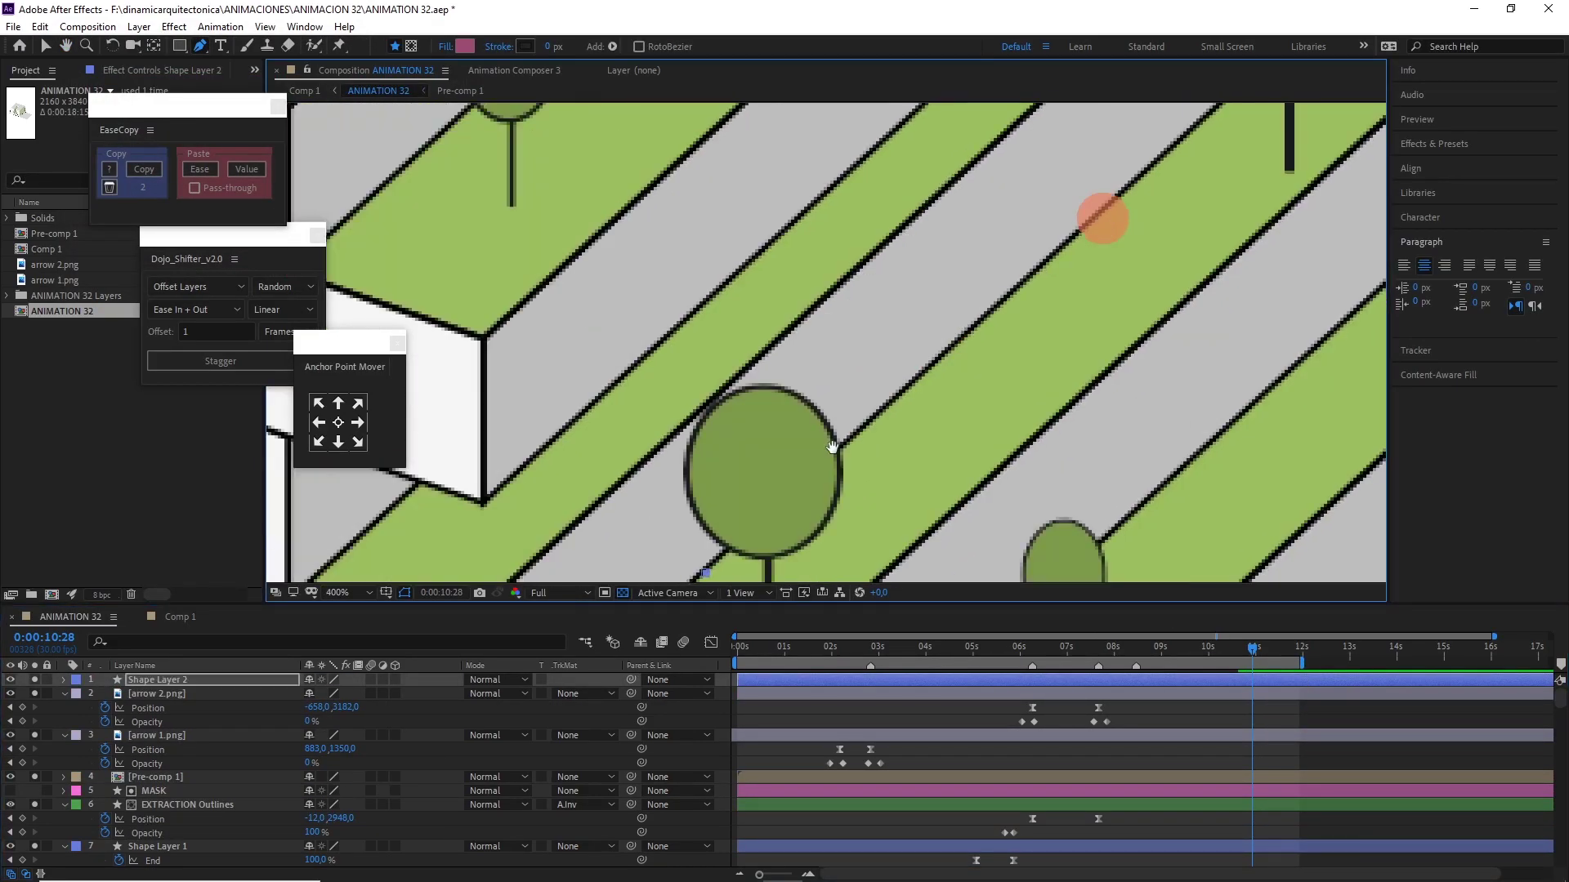
pyautogui.scroll(-5, 867, 392)
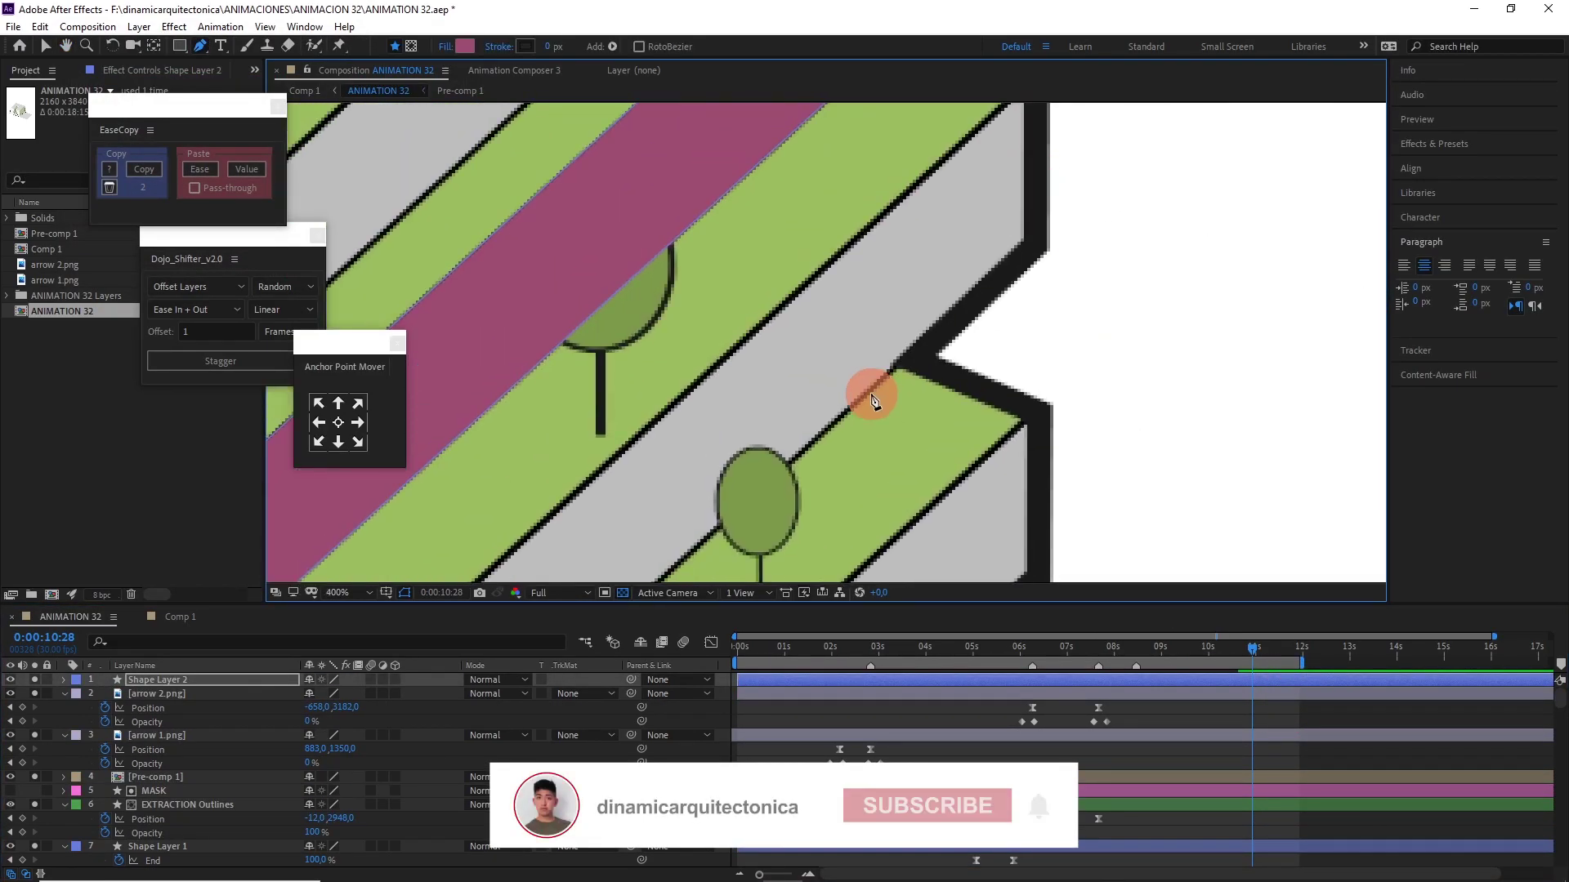
pyautogui.scroll(-4, 1212, 422)
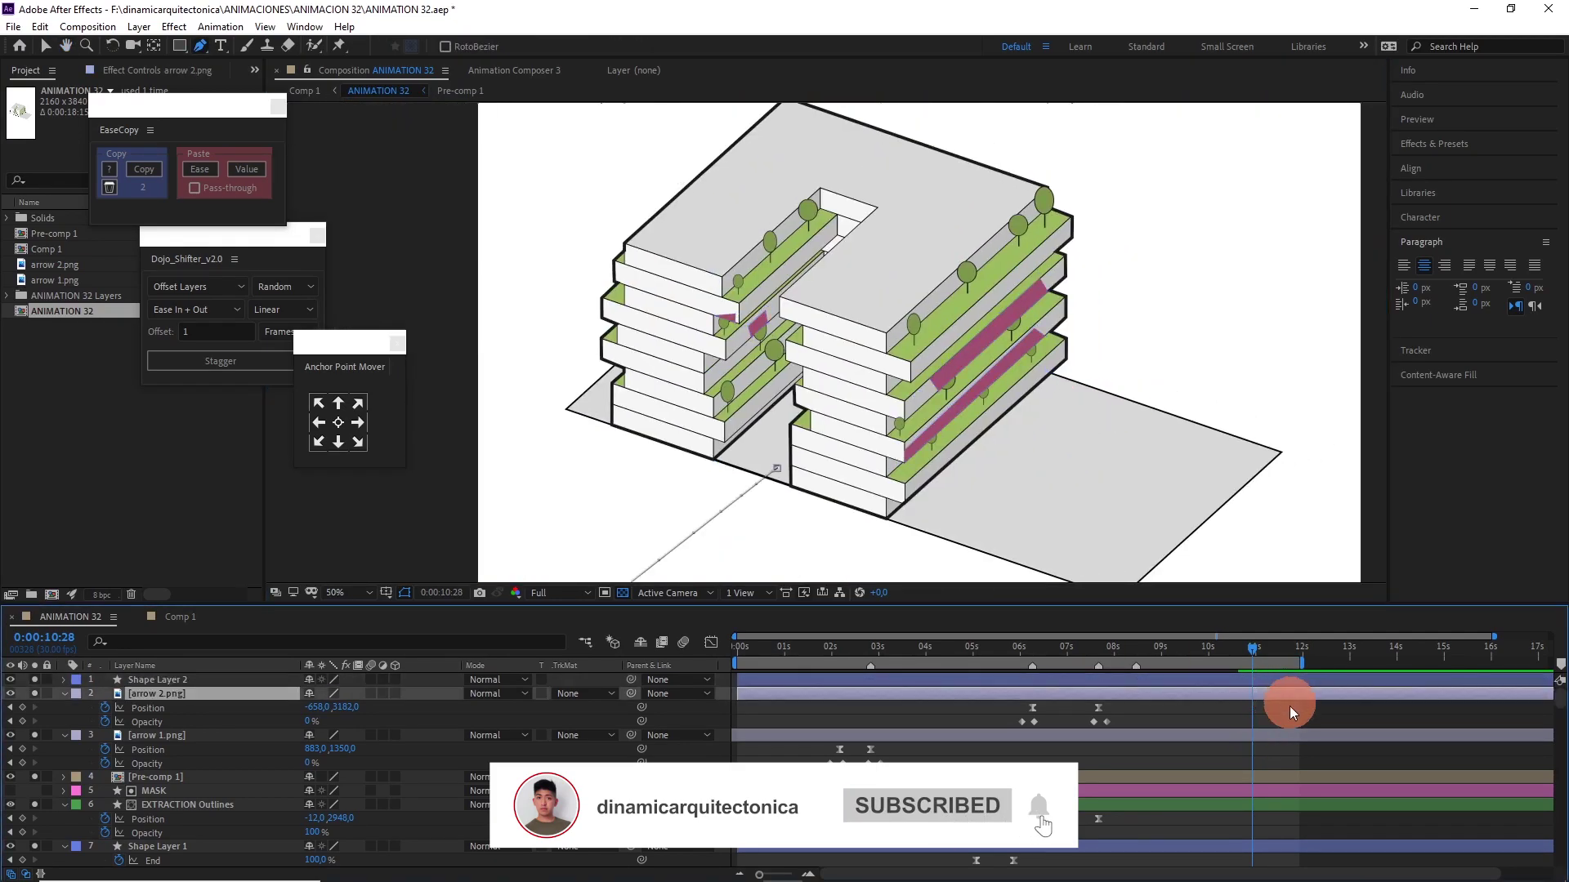
pyautogui.press('v')
pyautogui.moveTo(157, 680); pyautogui.dragTo(210, 772)
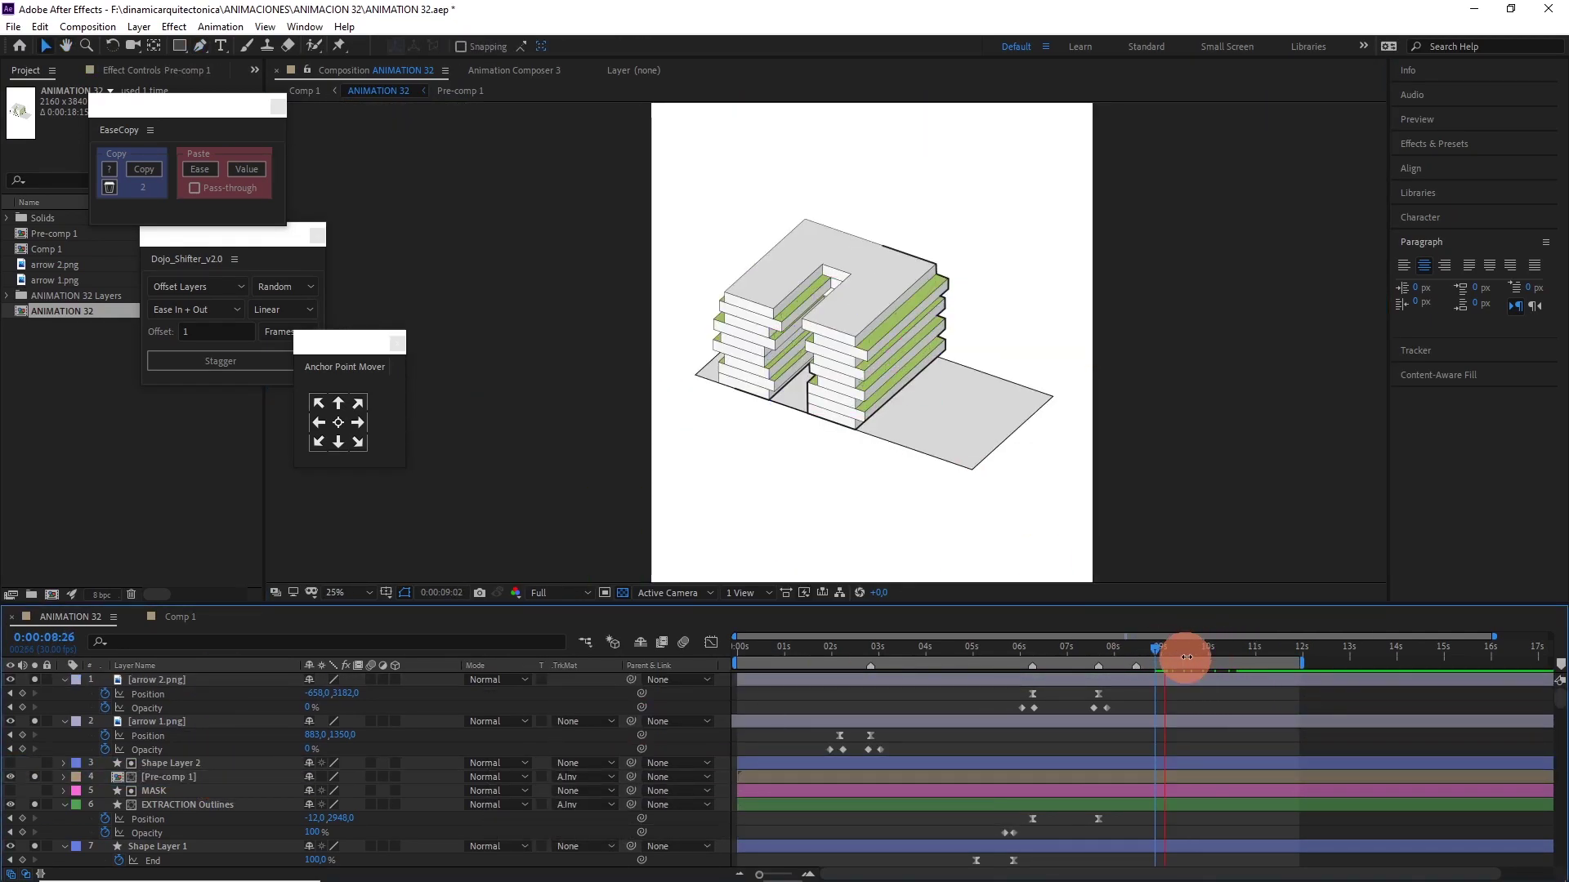
pyautogui.press('Tab')
pyautogui.click(1136, 652)
# Duplicate the ANIMATION 32 layer and add a White Solid 2 at the bottom of Comp 1.
pyautogui.press('space')
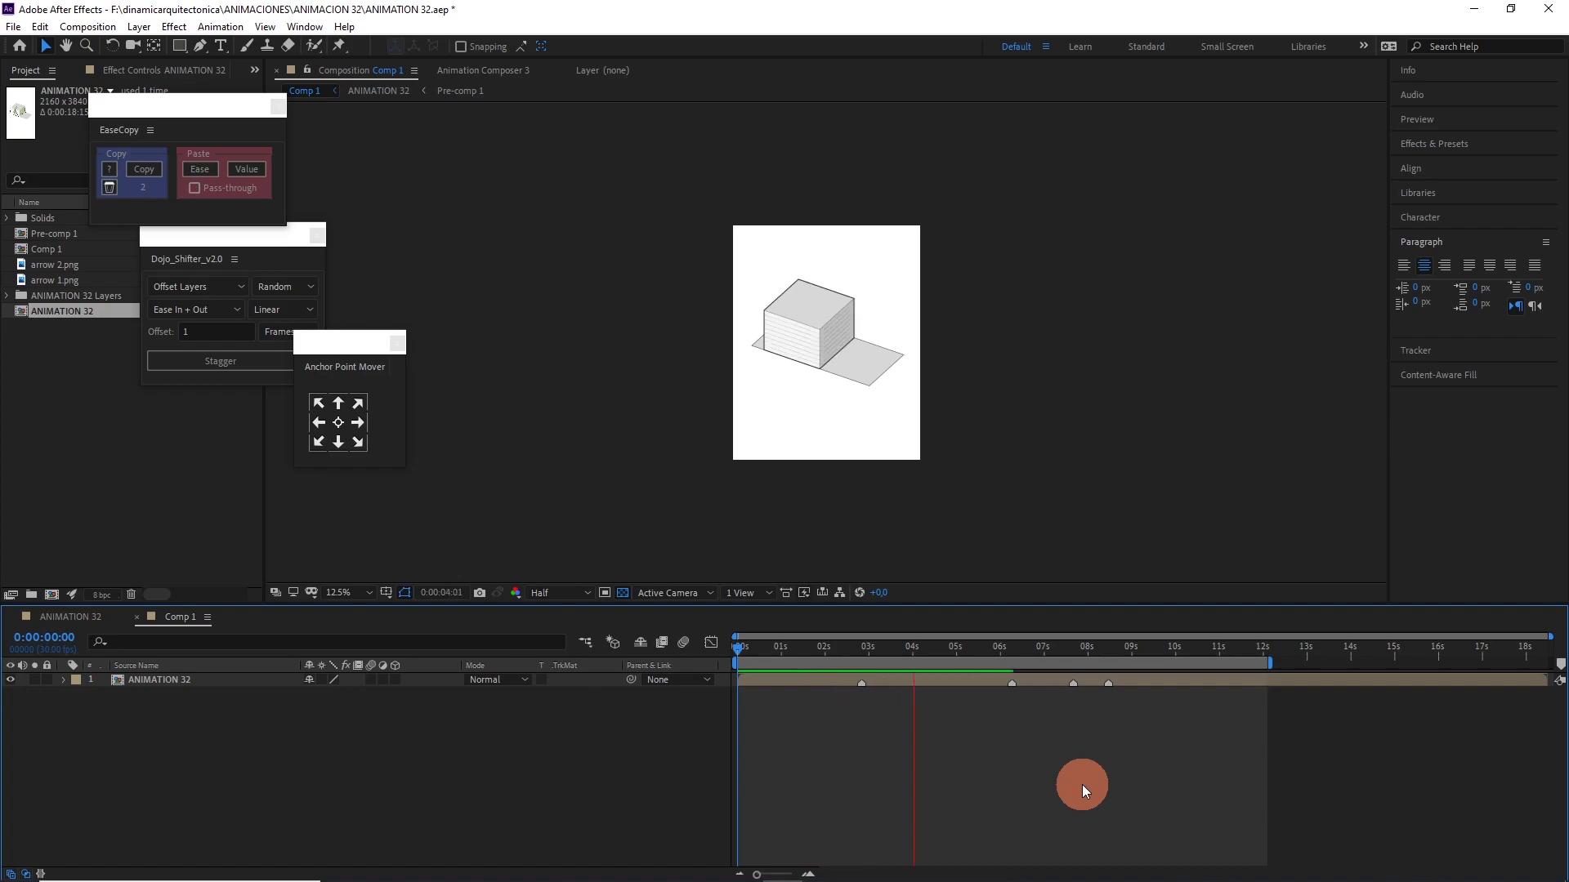
pyautogui.press('space')
pyautogui.hotkey('ctrl', 'd')
pyautogui.hotkey('ctrl', 'y')
pyautogui.rightClick(438, 677)
pyautogui.click(265, 681)
pyautogui.moveTo(266, 682); pyautogui.dragTo(266, 710)
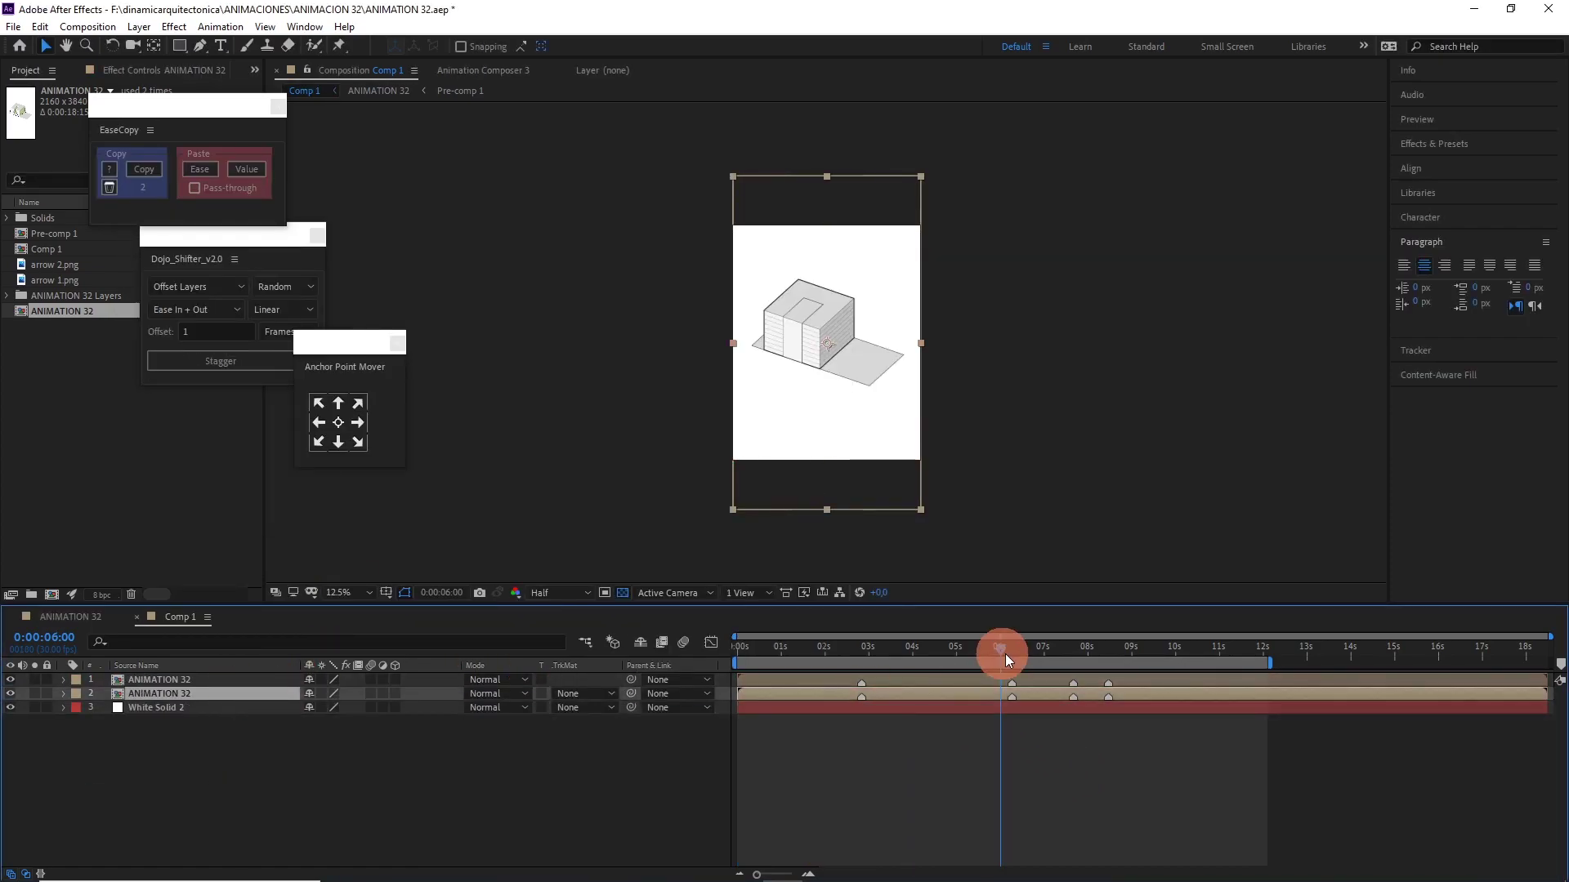
# Keyframe both copies' Position around 4:09 so one slides in from the left, with easy ease.
pyautogui.moveTo(1000, 650); pyautogui.dragTo(905, 652)
pyautogui.hotkey('alt', 'shift', 'p')
pyautogui.click(926, 649)
pyautogui.moveTo(892, 429); pyautogui.dragTo(705, 428)
pyautogui.click(927, 675)
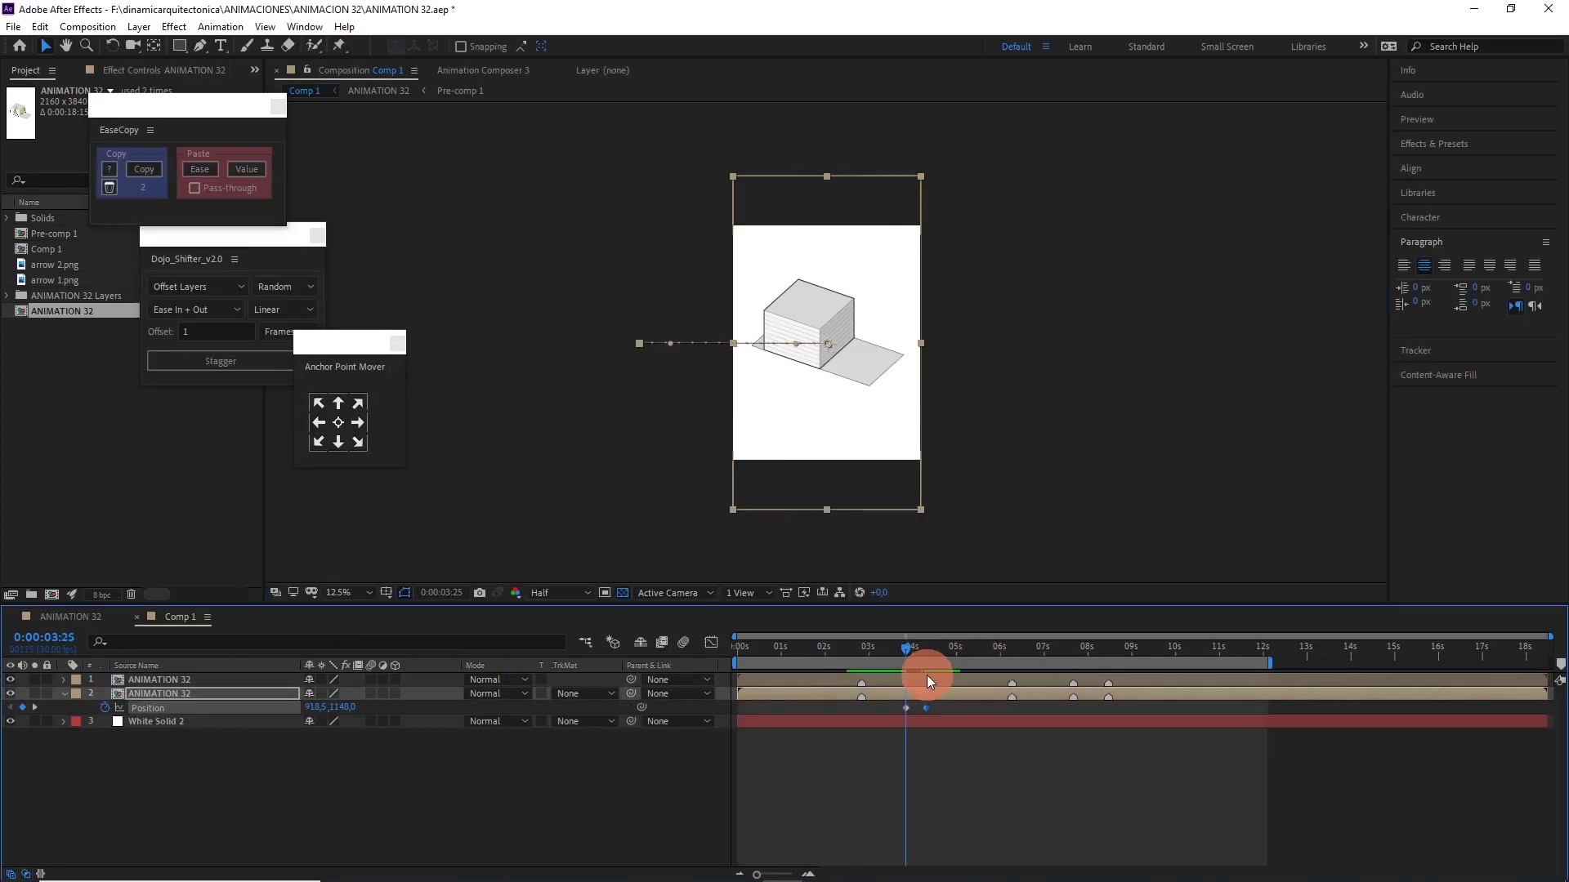
pyautogui.hotkey('ctrl', 'v')
pyautogui.press('j')
pyautogui.click(342, 327)
pyautogui.press('F9')
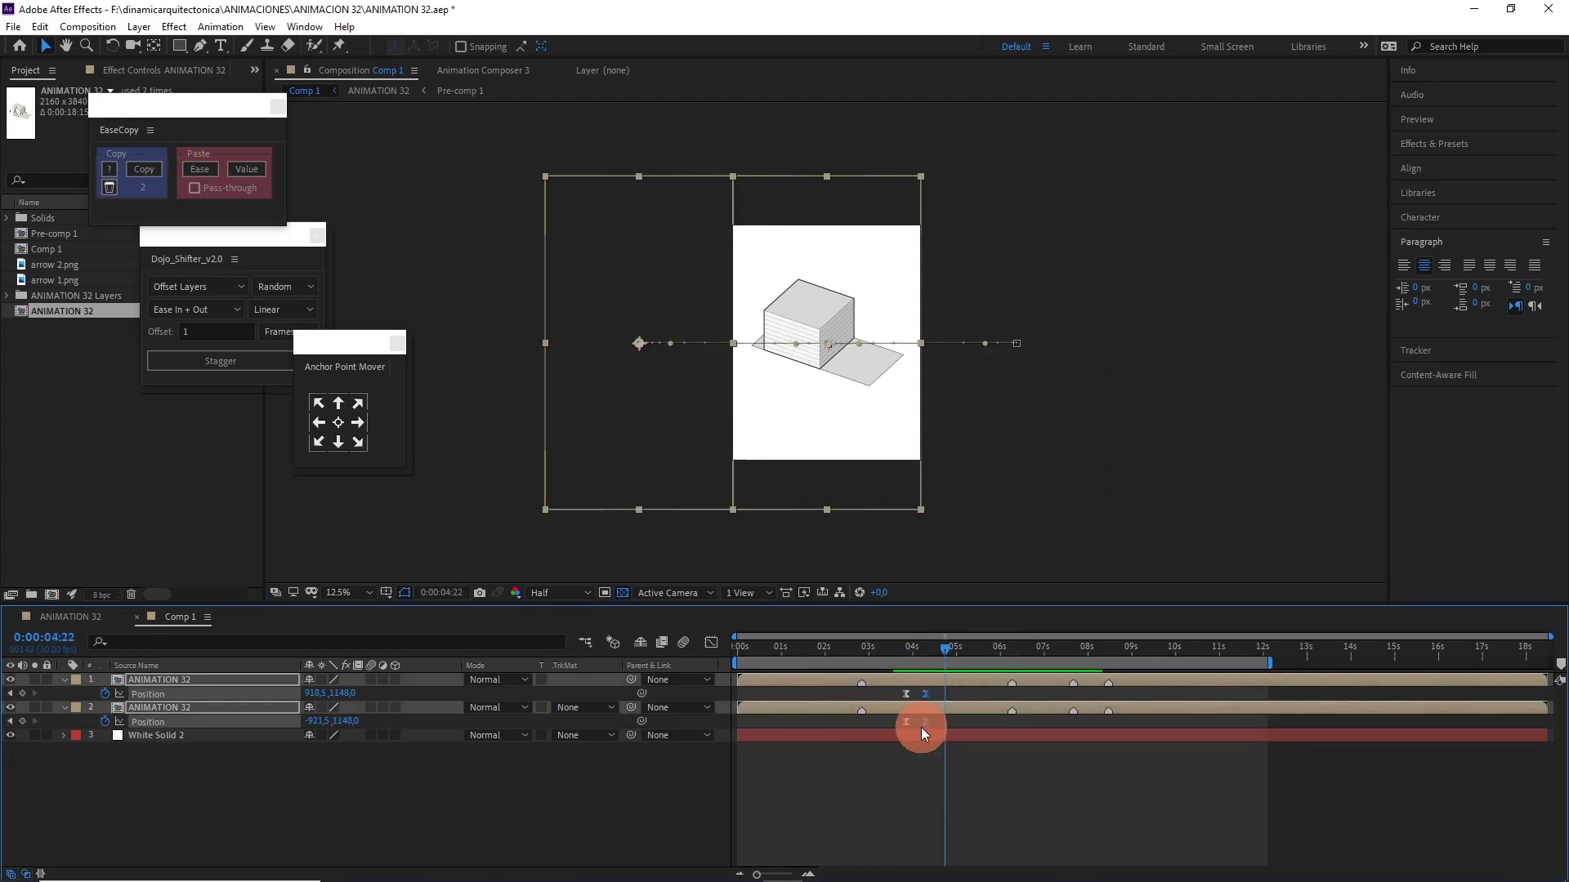
pyautogui.click(973, 693)
# Trim the top copy to start around 4s, adjust the Position keyframes, and preview the slide.
pyautogui.moveTo(738, 680); pyautogui.dragTo(903, 679)
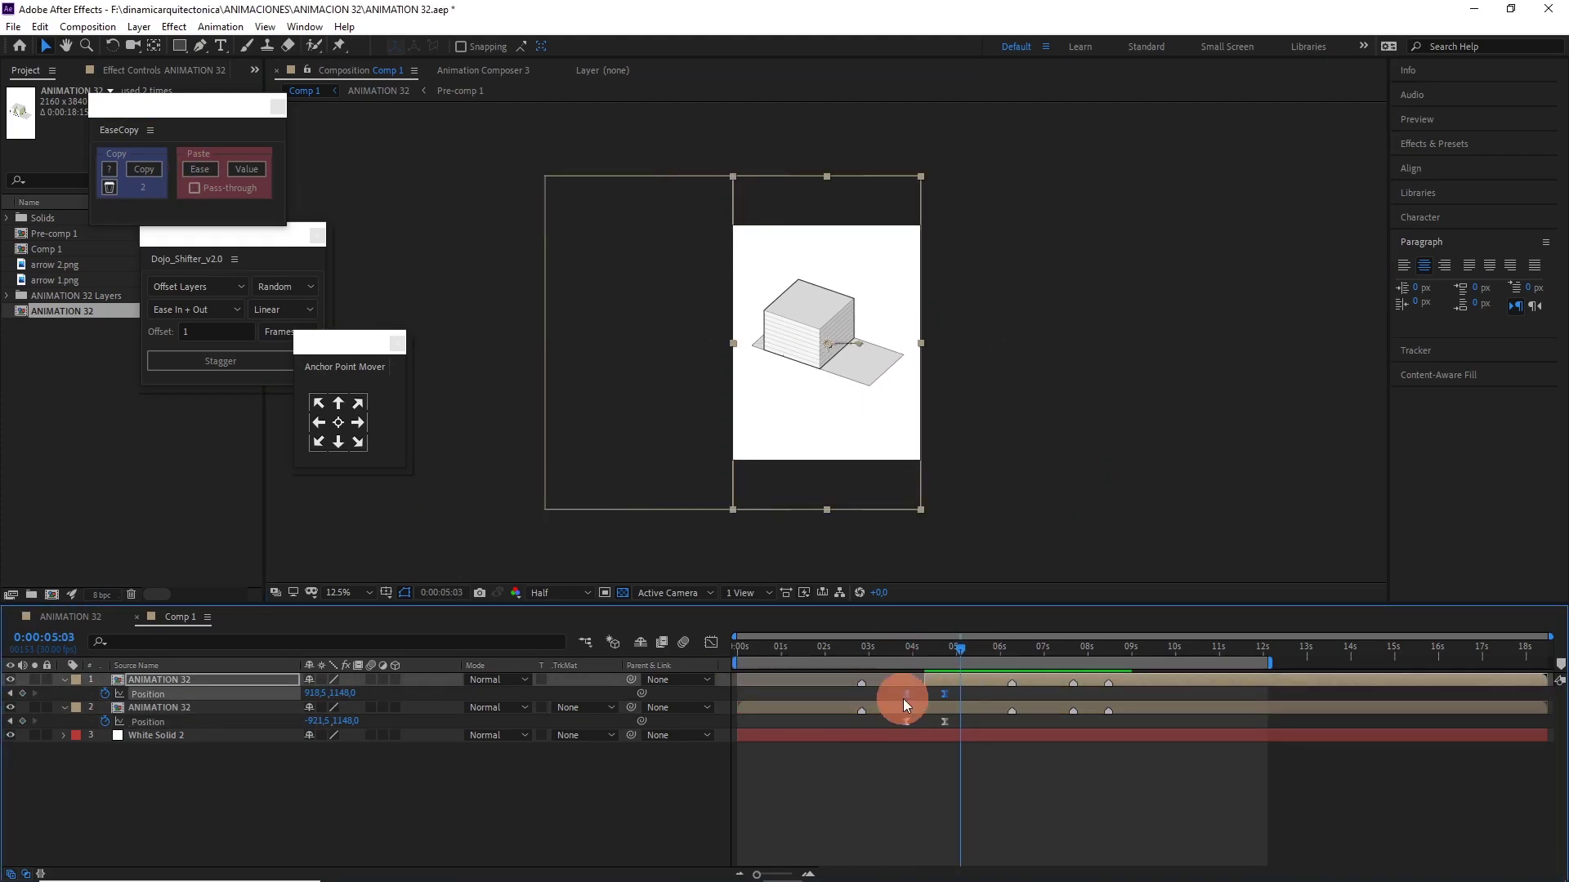
pyautogui.click(969, 645)
pyautogui.click(866, 760)
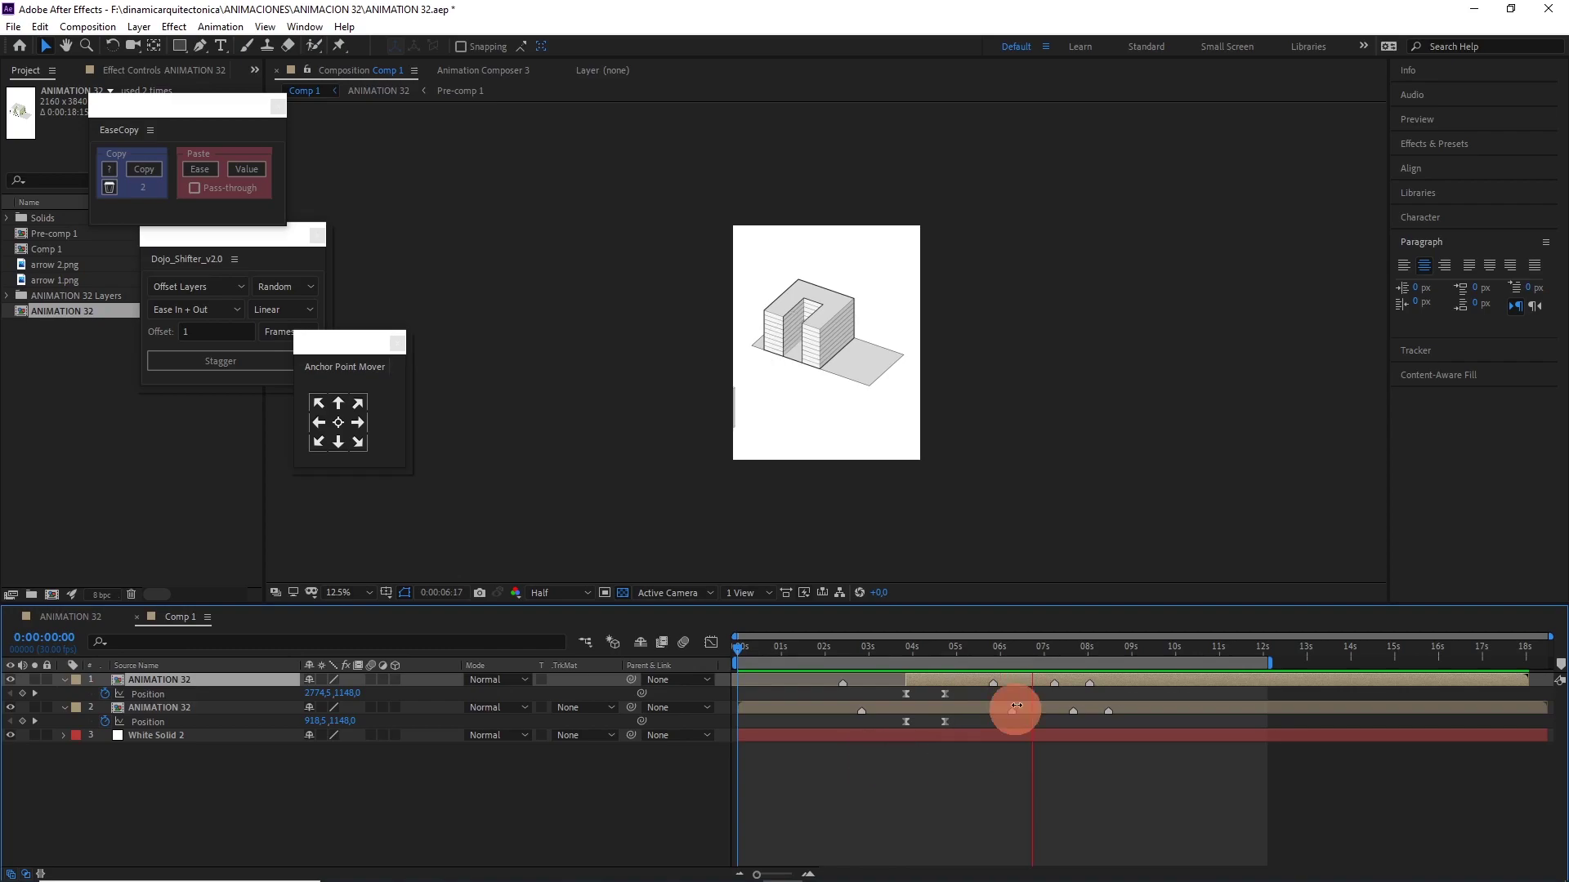
pyautogui.click(954, 692)
pyautogui.moveTo(945, 650); pyautogui.dragTo(695, 651)
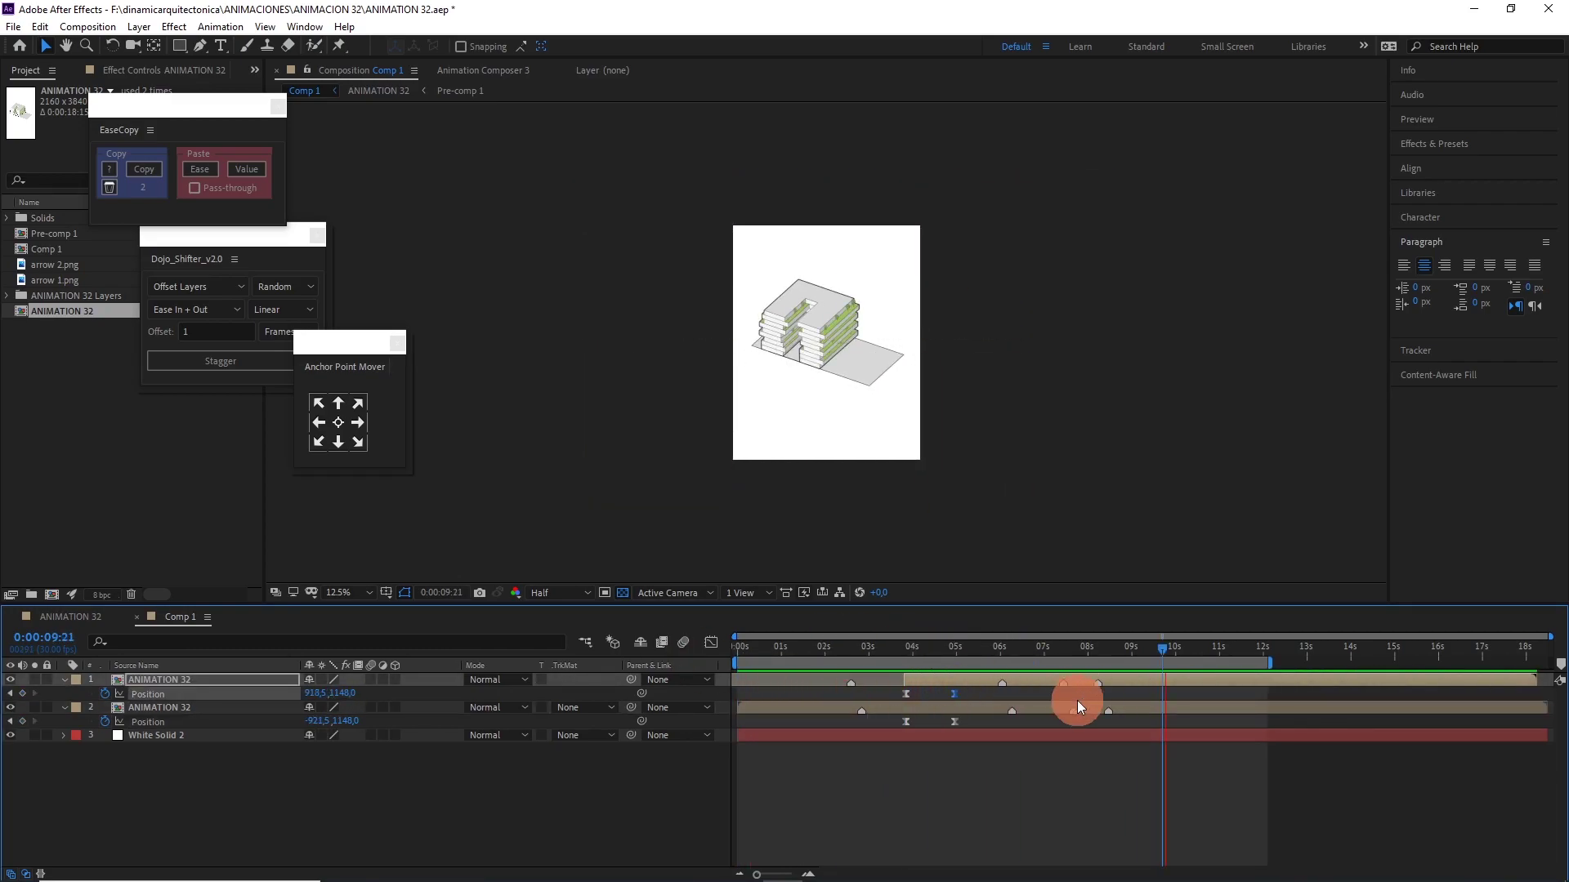
pyautogui.click(1223, 645)
pyautogui.press('.')
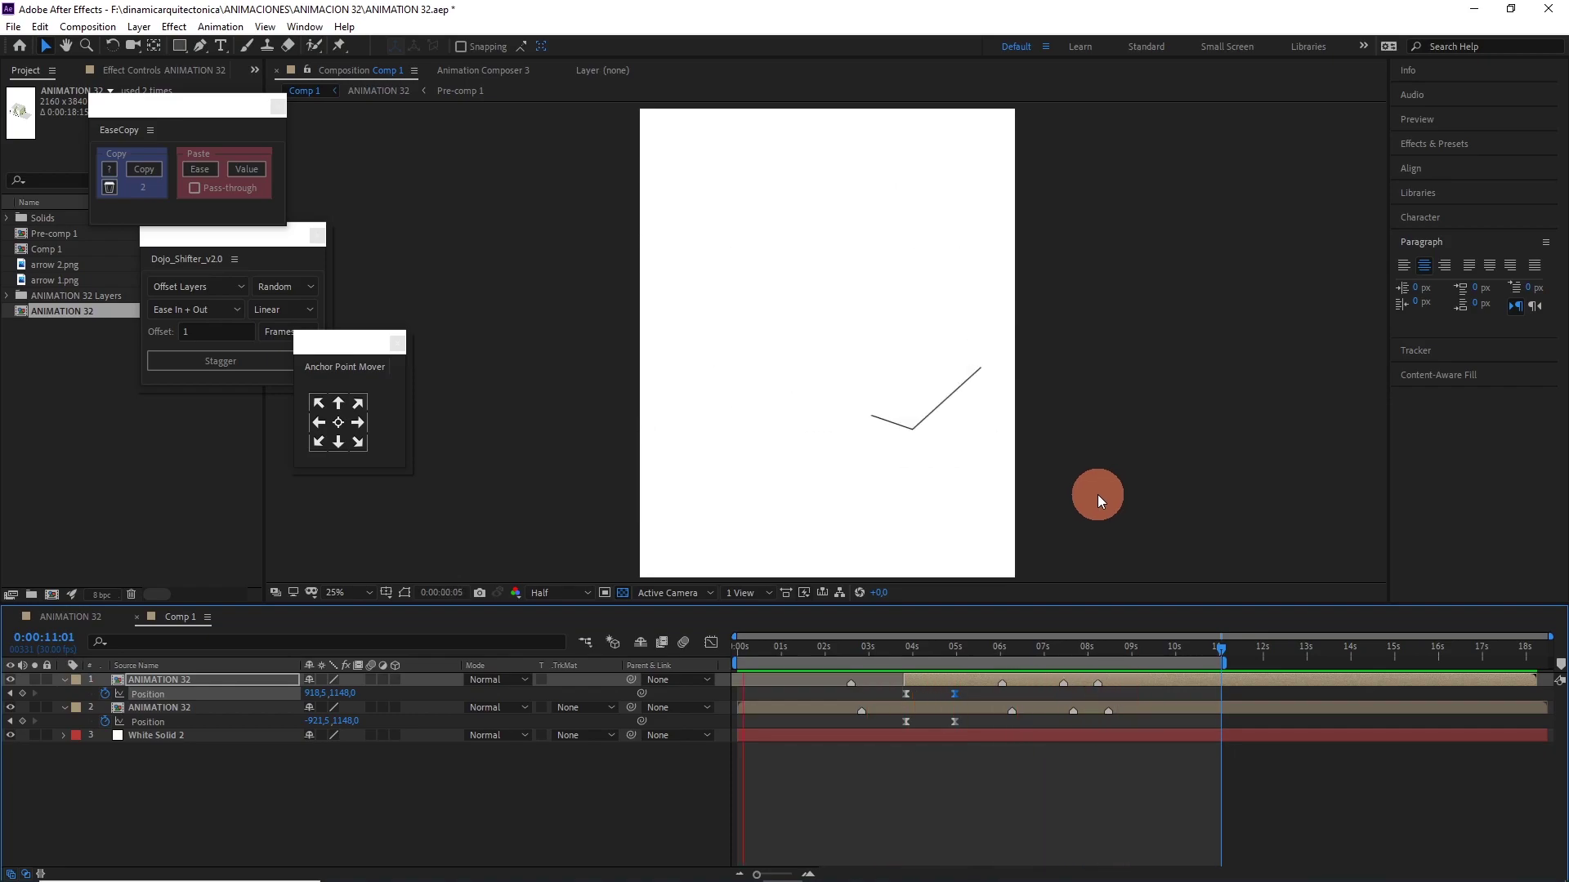
pyautogui.press(',')
# Import the ANIMATION 28.aep project from the ANIMACION 28 folder.
pyautogui.hotkey('ctrl', 'i')
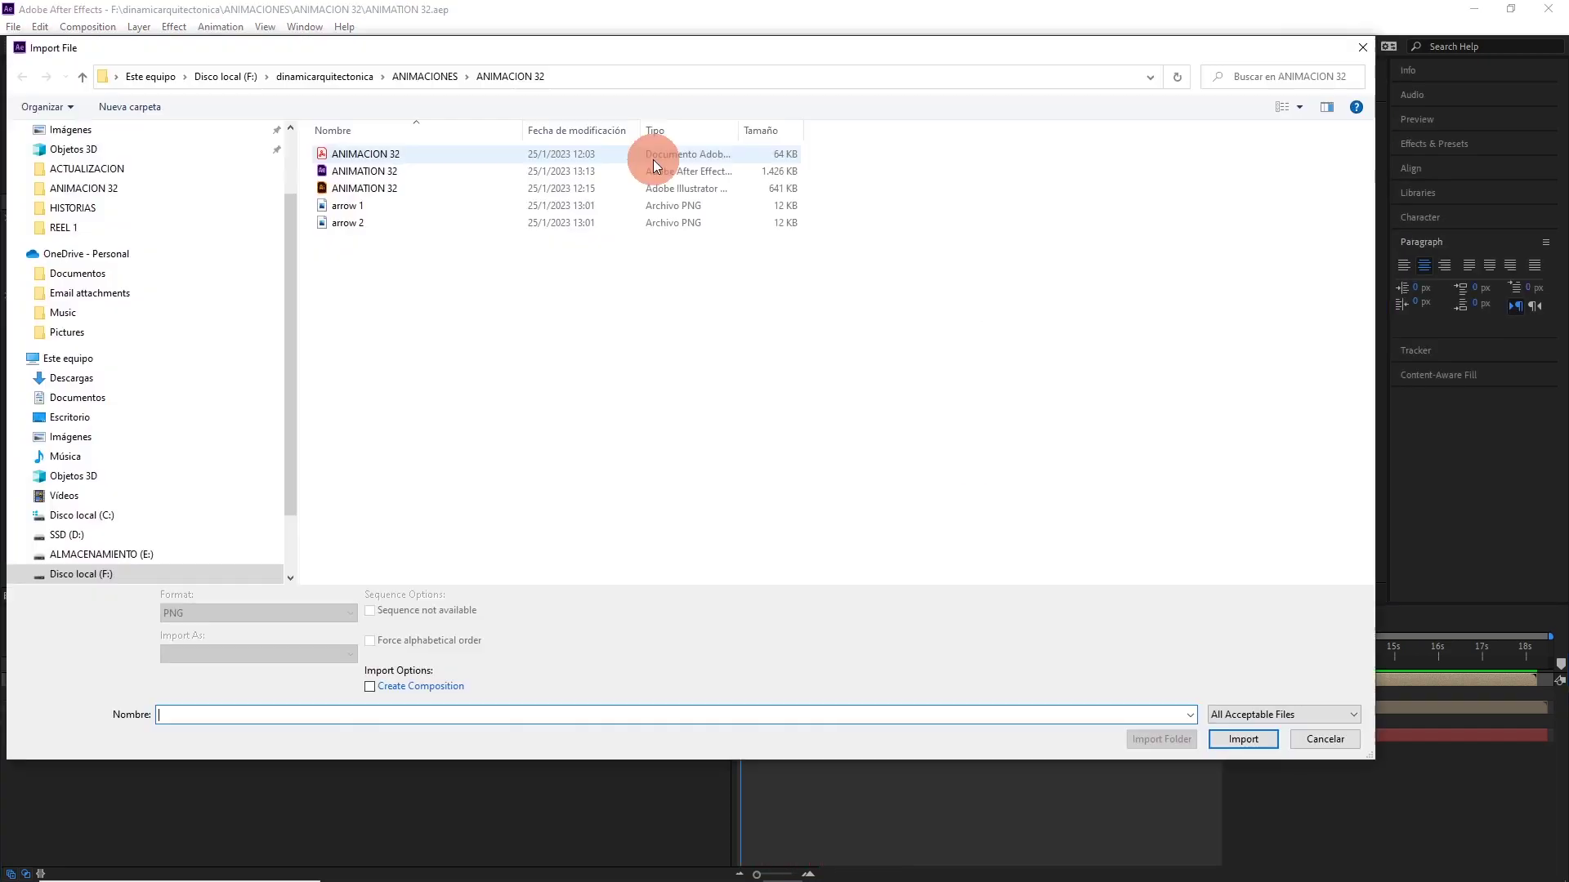
pyautogui.press('BackSpace')
pyautogui.doubleClick(420, 557)
pyautogui.doubleClick(430, 220)
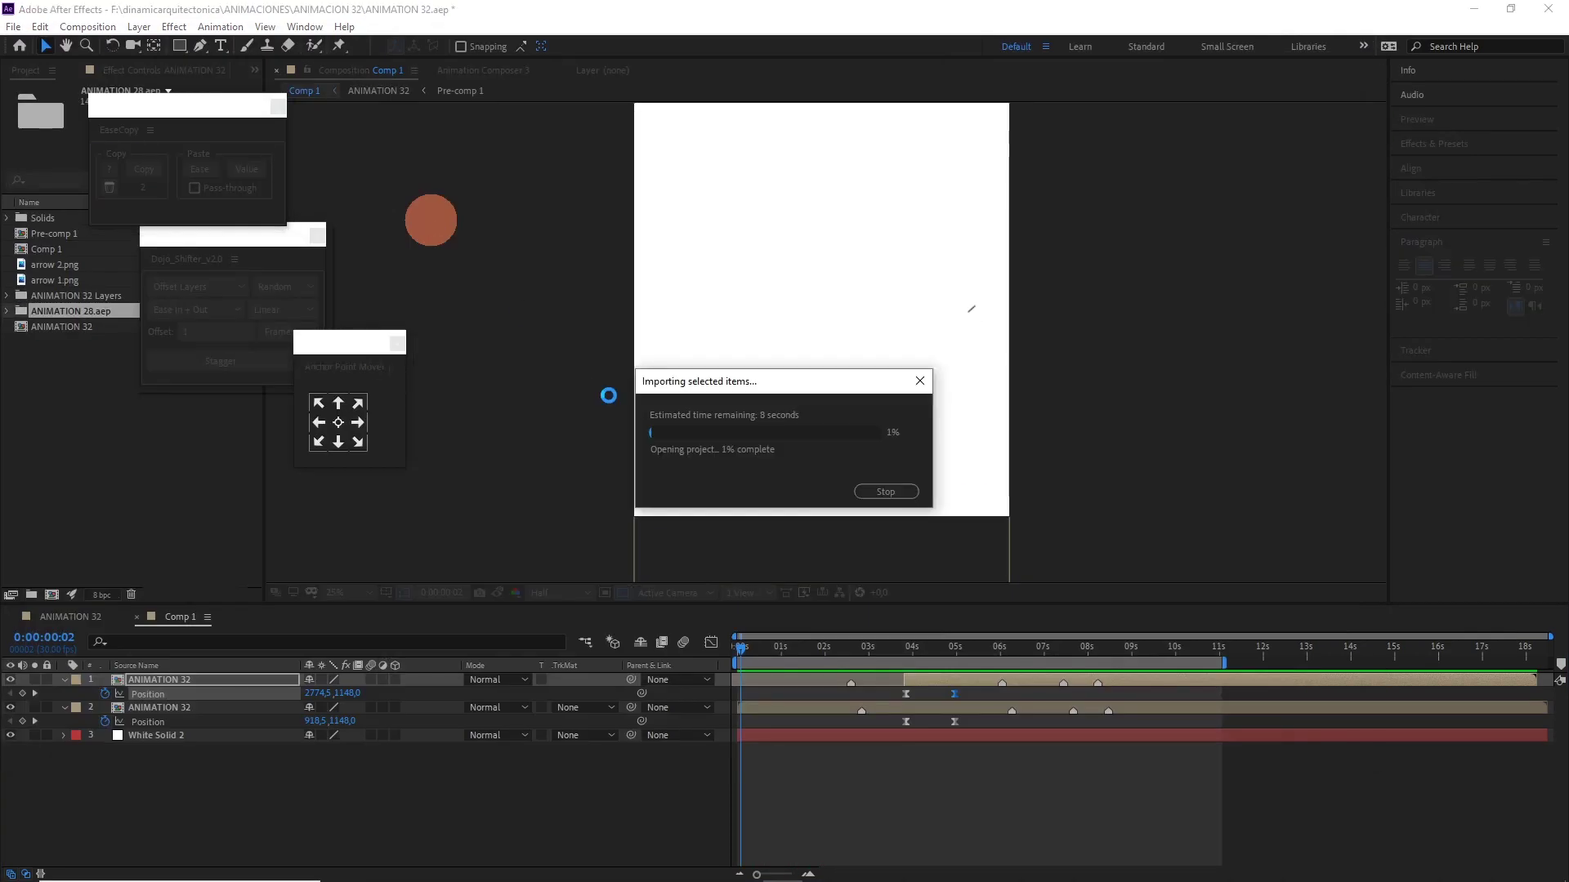
# Copy the CONCEPT DIAGRAM III title bar layers into Comp 1.
pyautogui.click(915, 497)
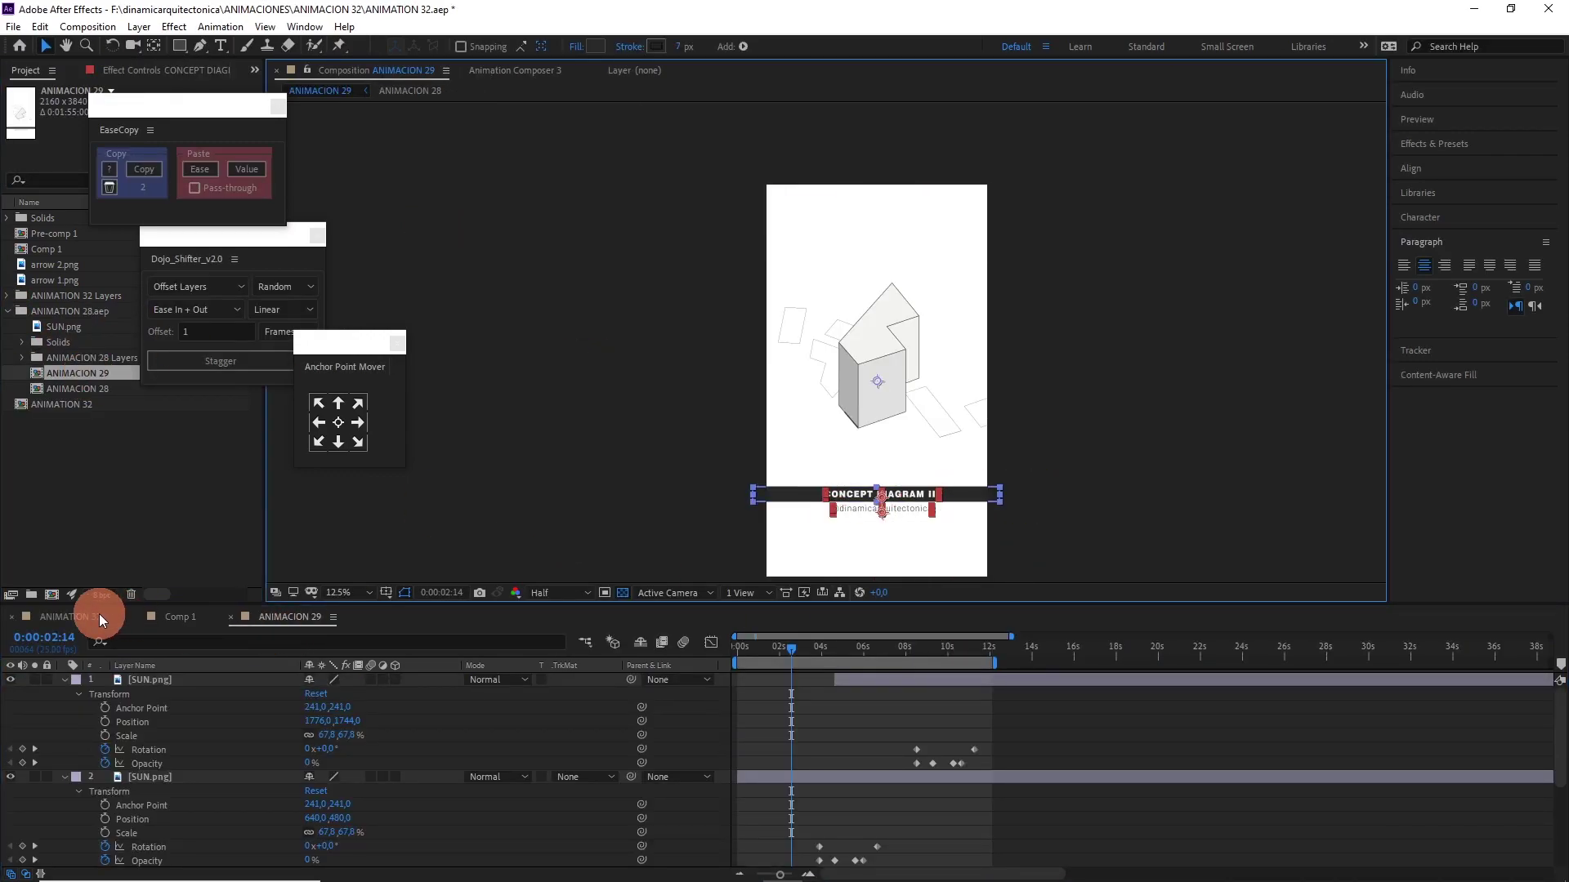
pyautogui.click(178, 617)
pyautogui.click(865, 644)
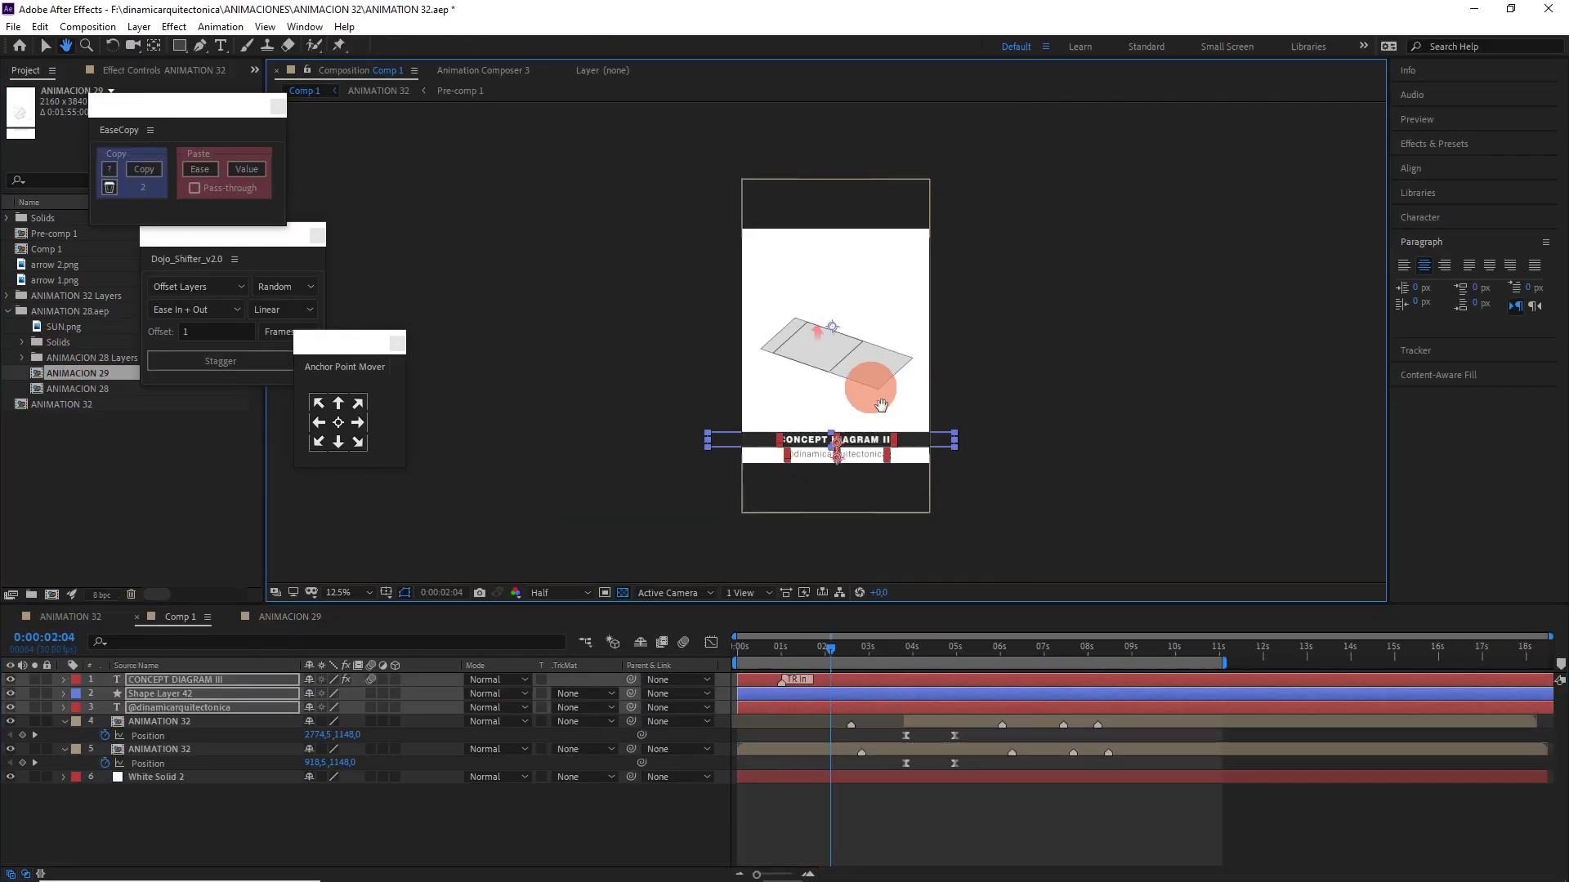
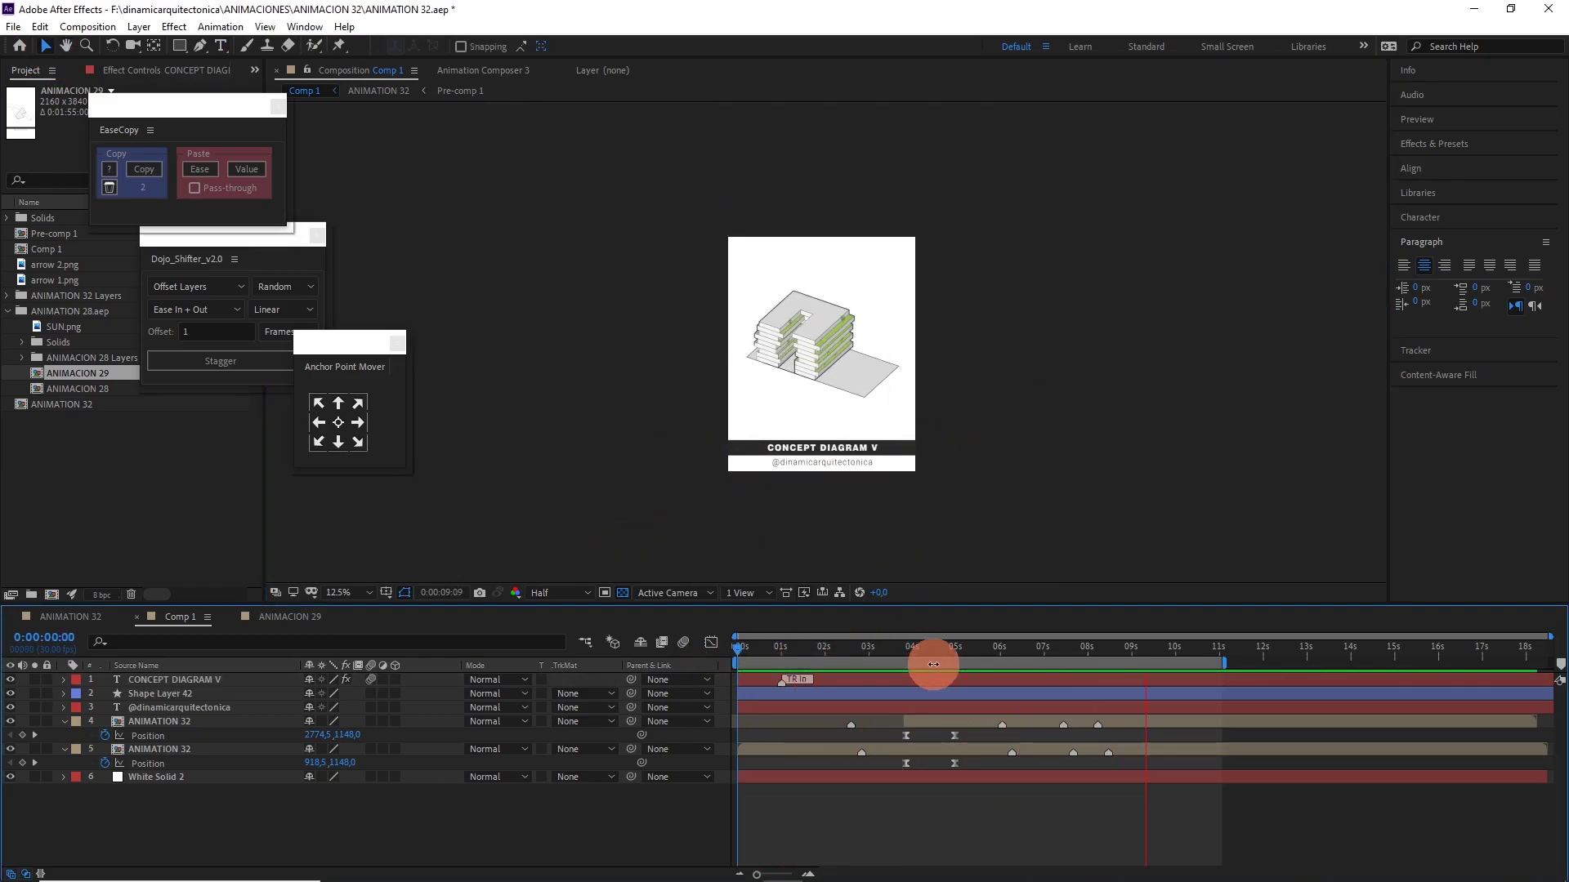
# Stop the RAM preview so the playhead returns to 0:00:02:00, showing only the base slab.
pyautogui.press('space')
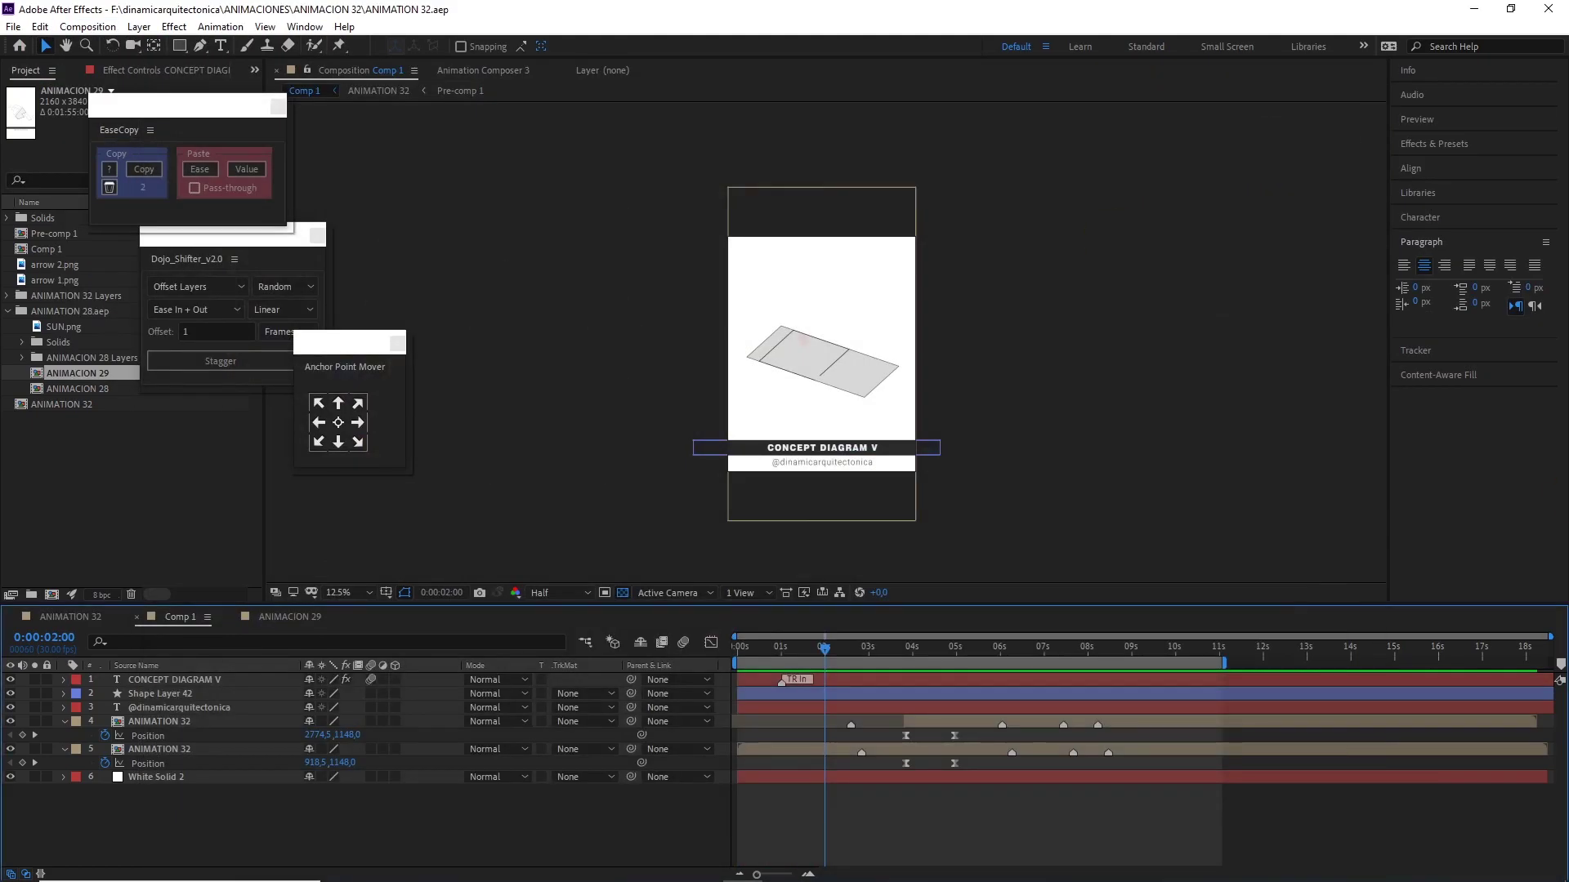